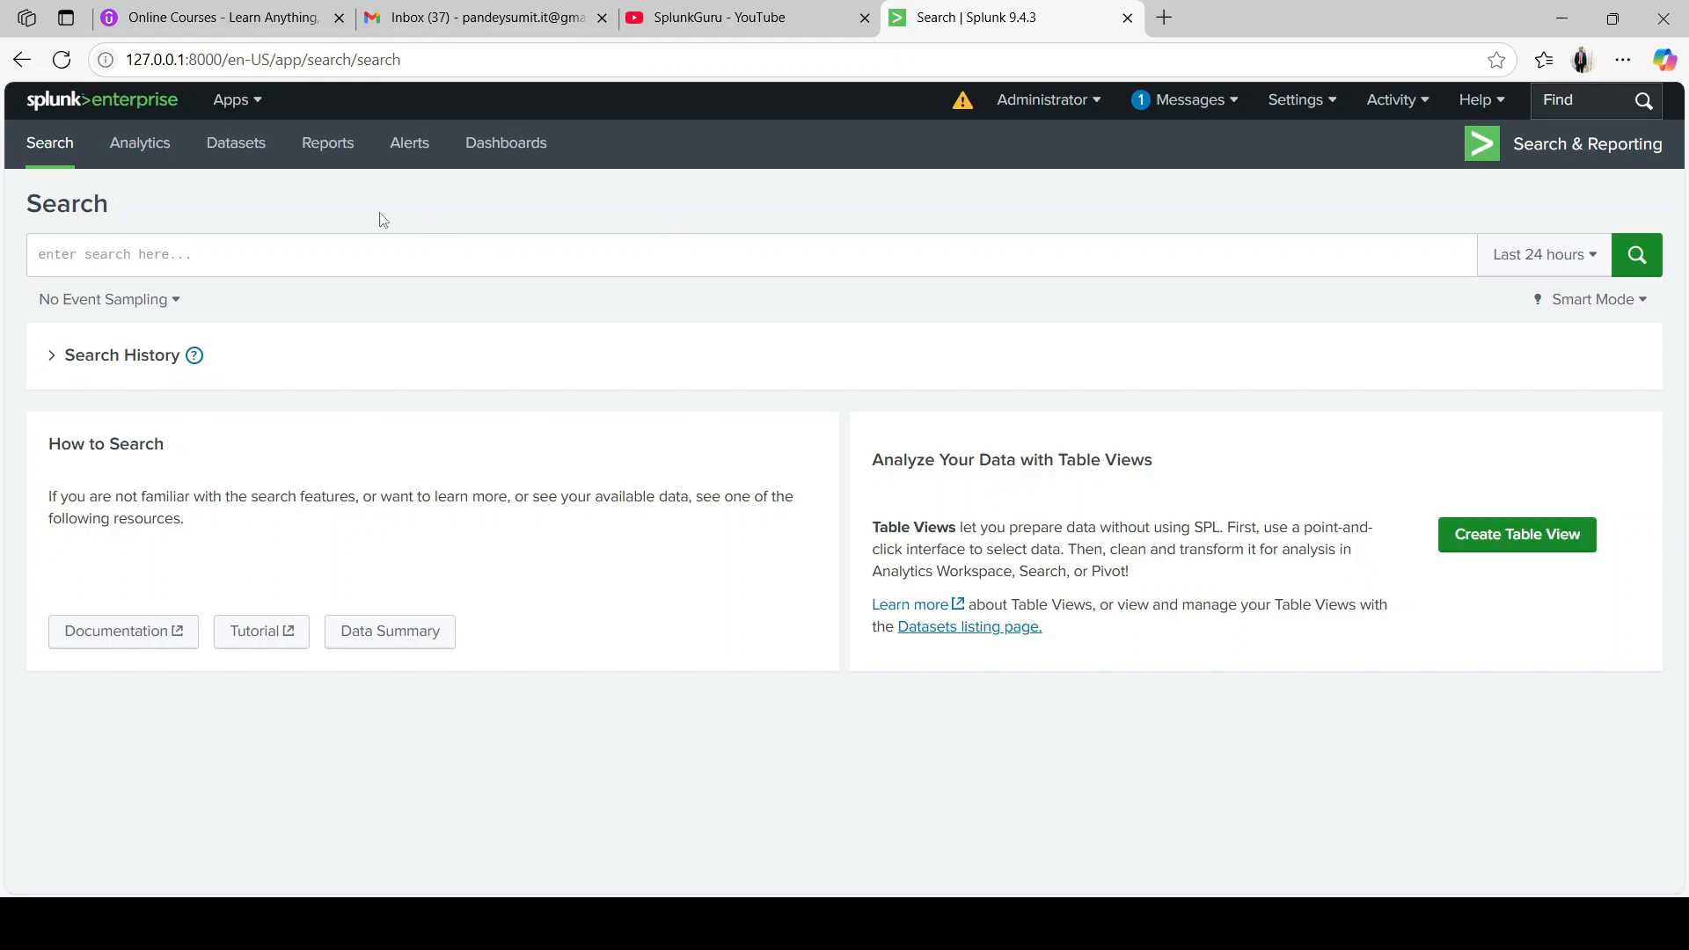
# Step: Search for index=network_logs over the last 24 hours and view the values of the sourcetype field
pyautogui.click(167, 252)
pyautogui.write('index=')
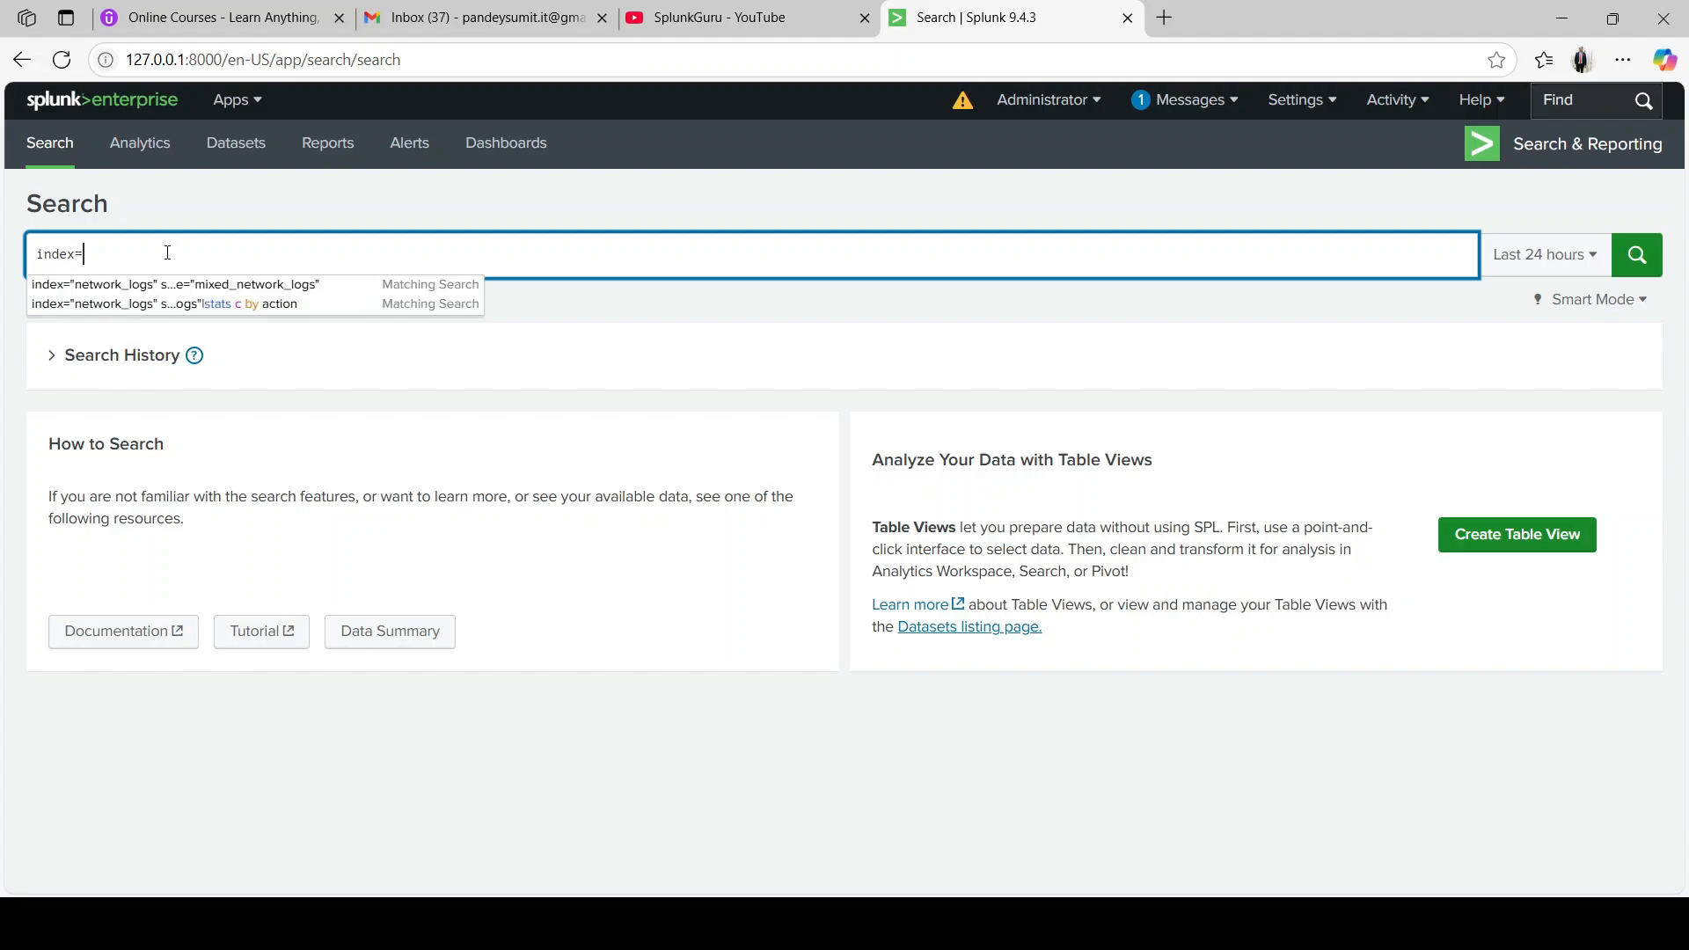
pyautogui.write('ney')
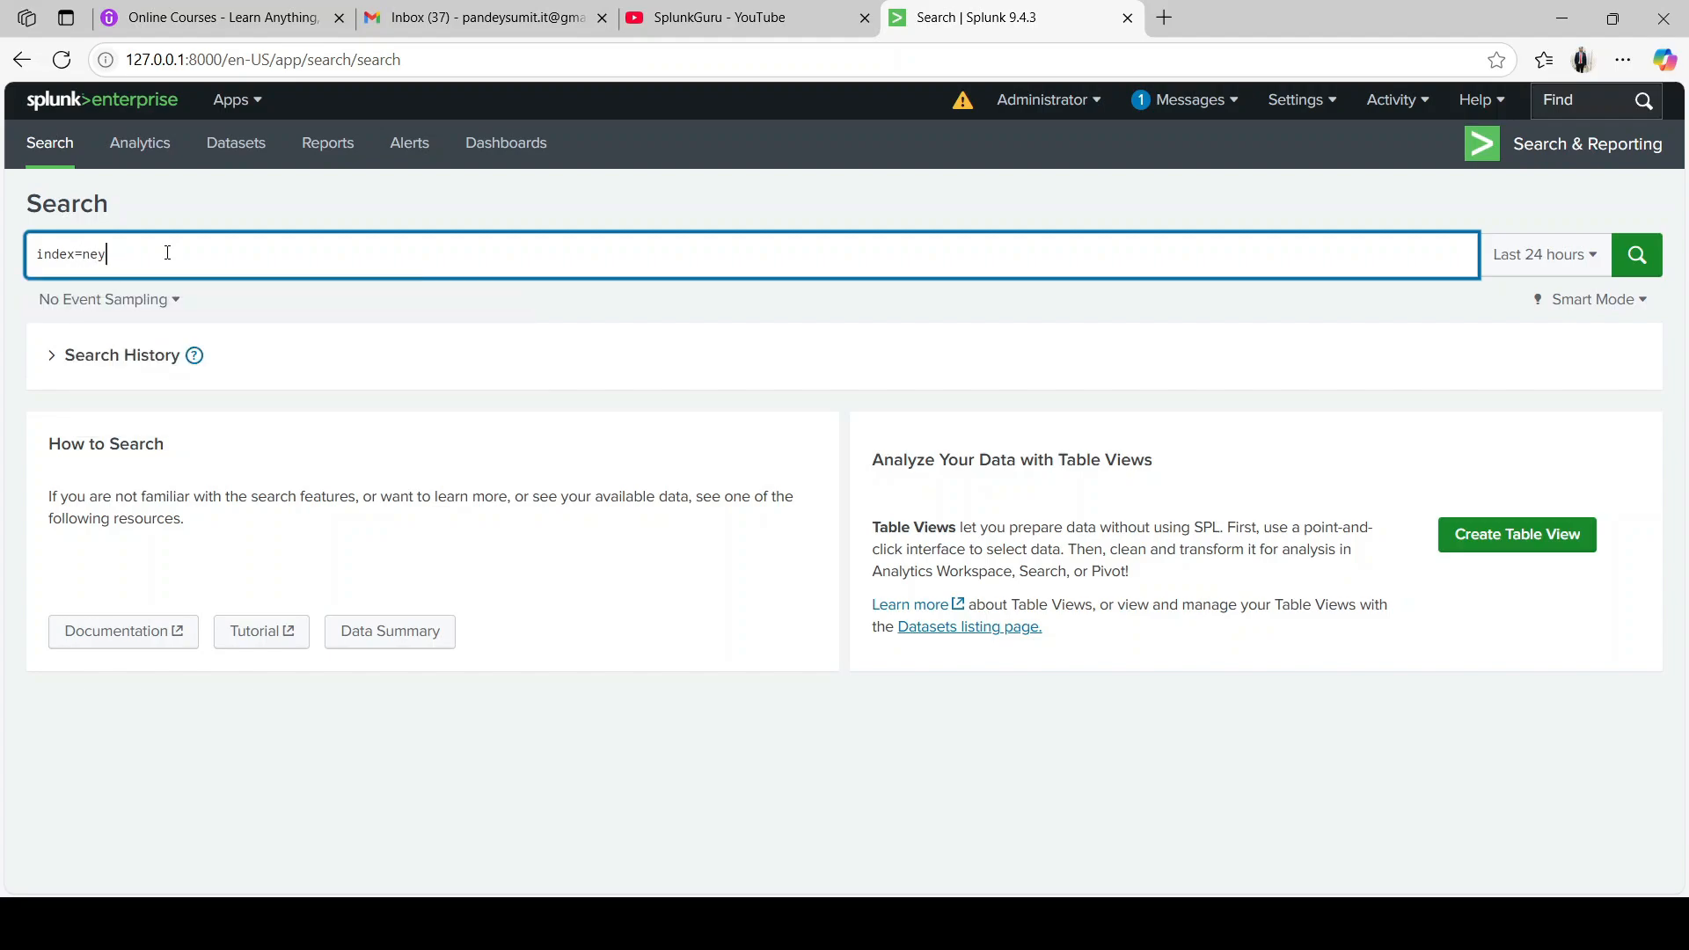
pyautogui.press('BackSpace')
pyautogui.write('twork')
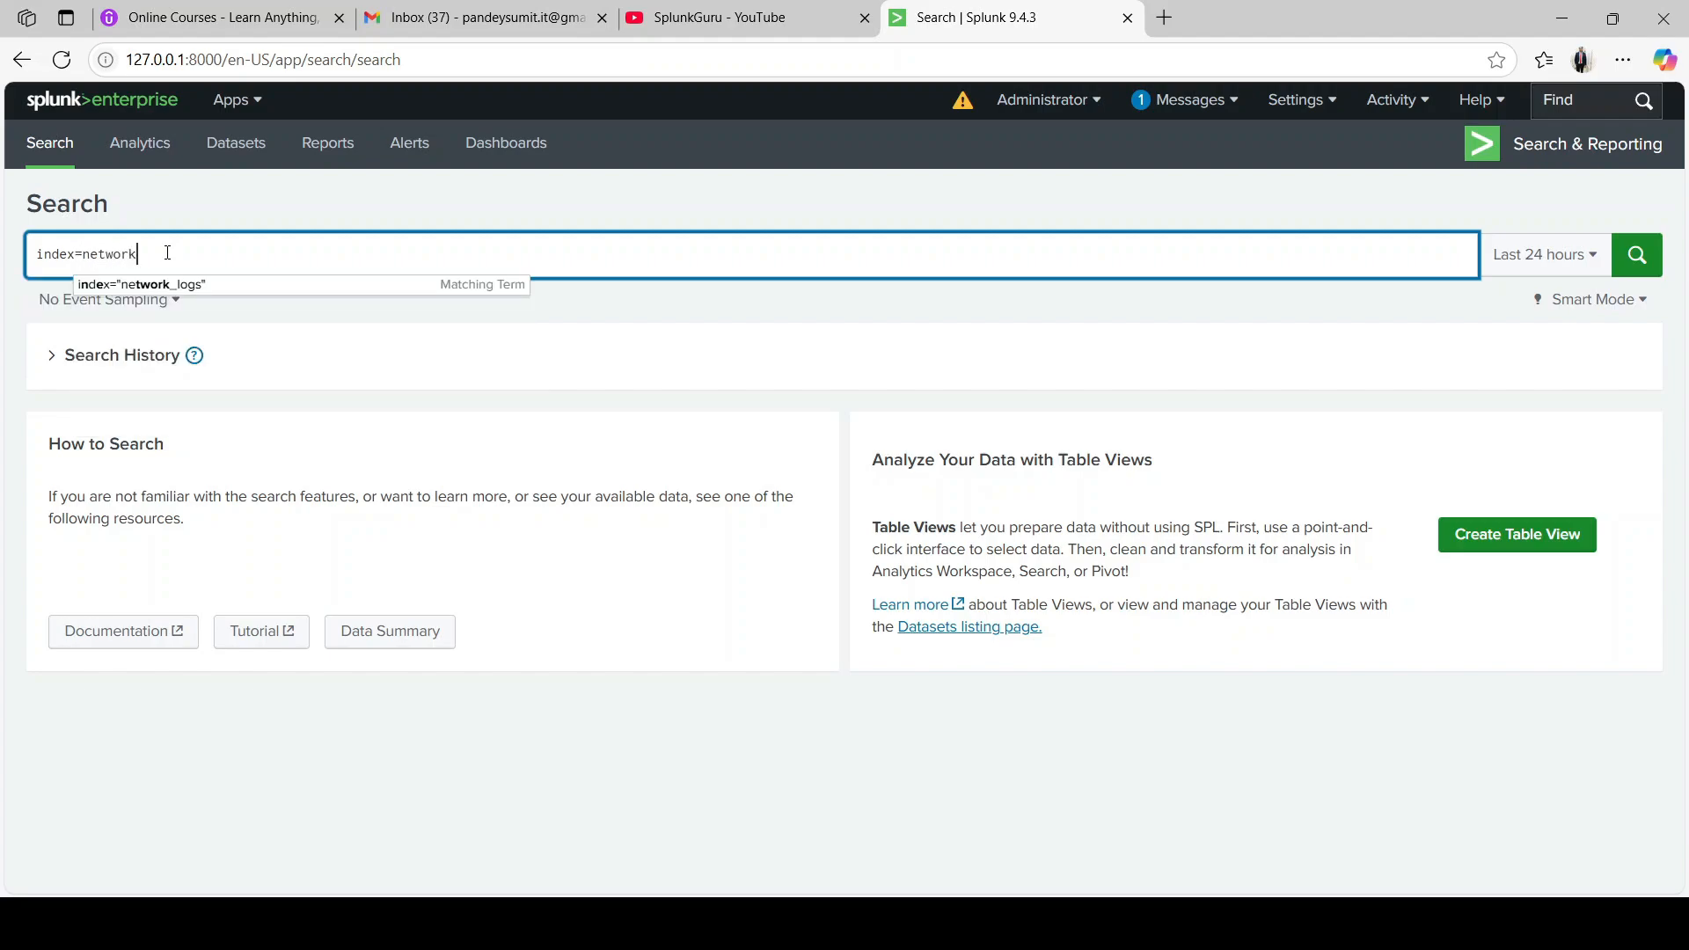
pyautogui.write('_logs')
pyautogui.press('Return')
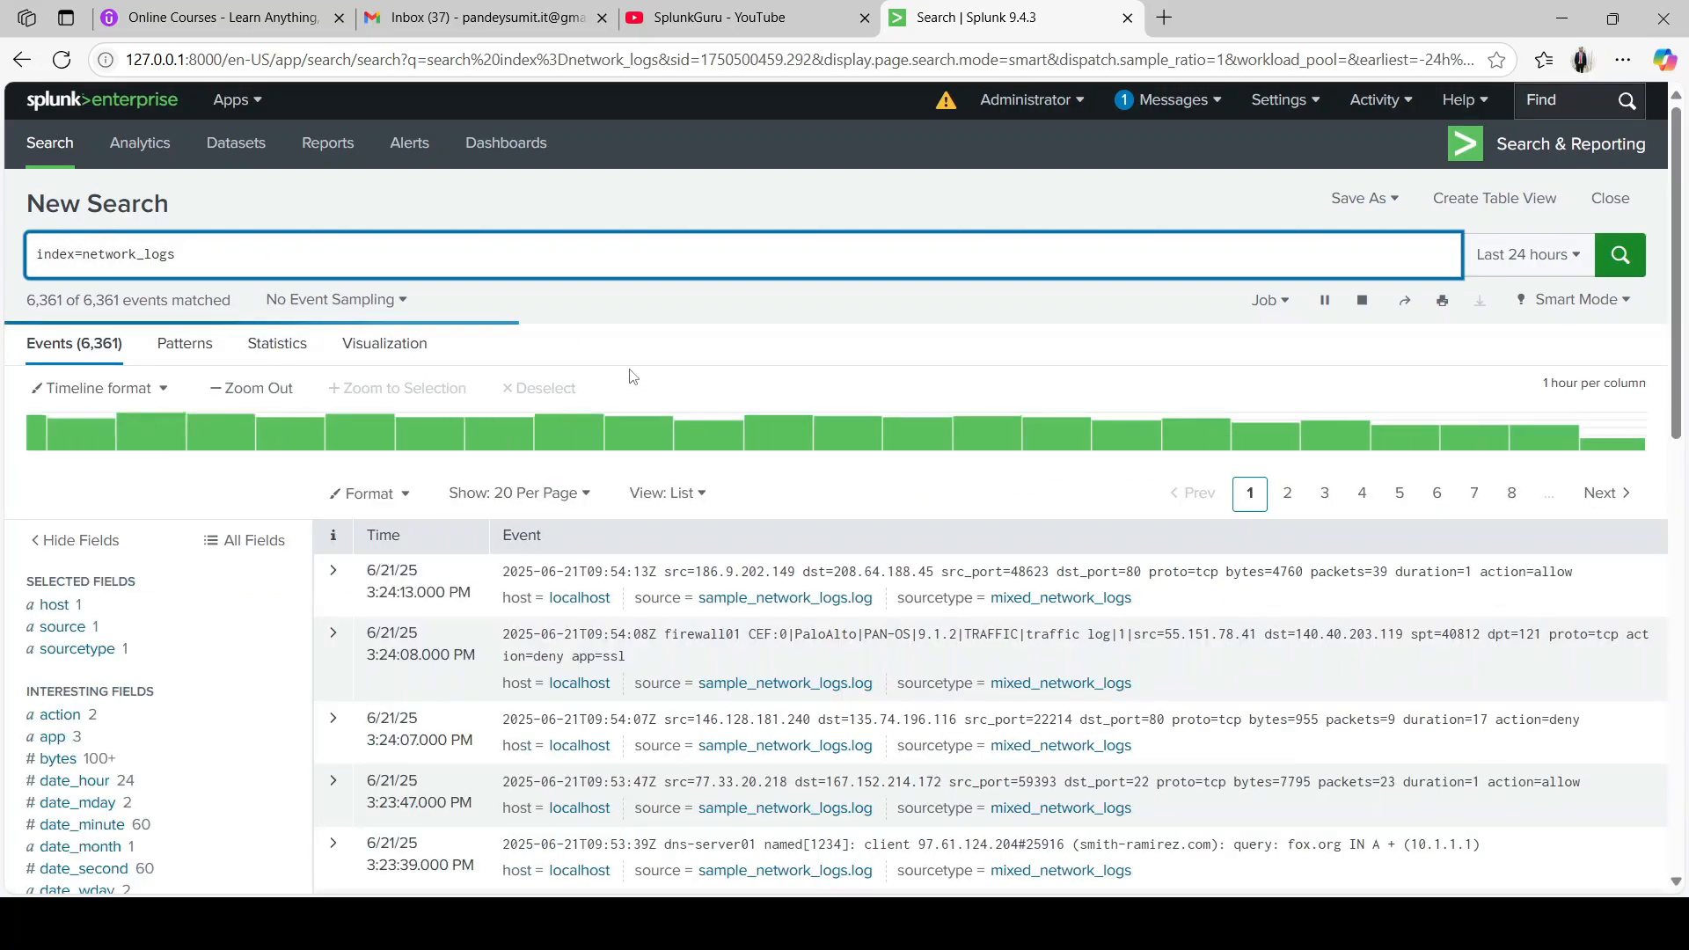
pyautogui.click(105, 655)
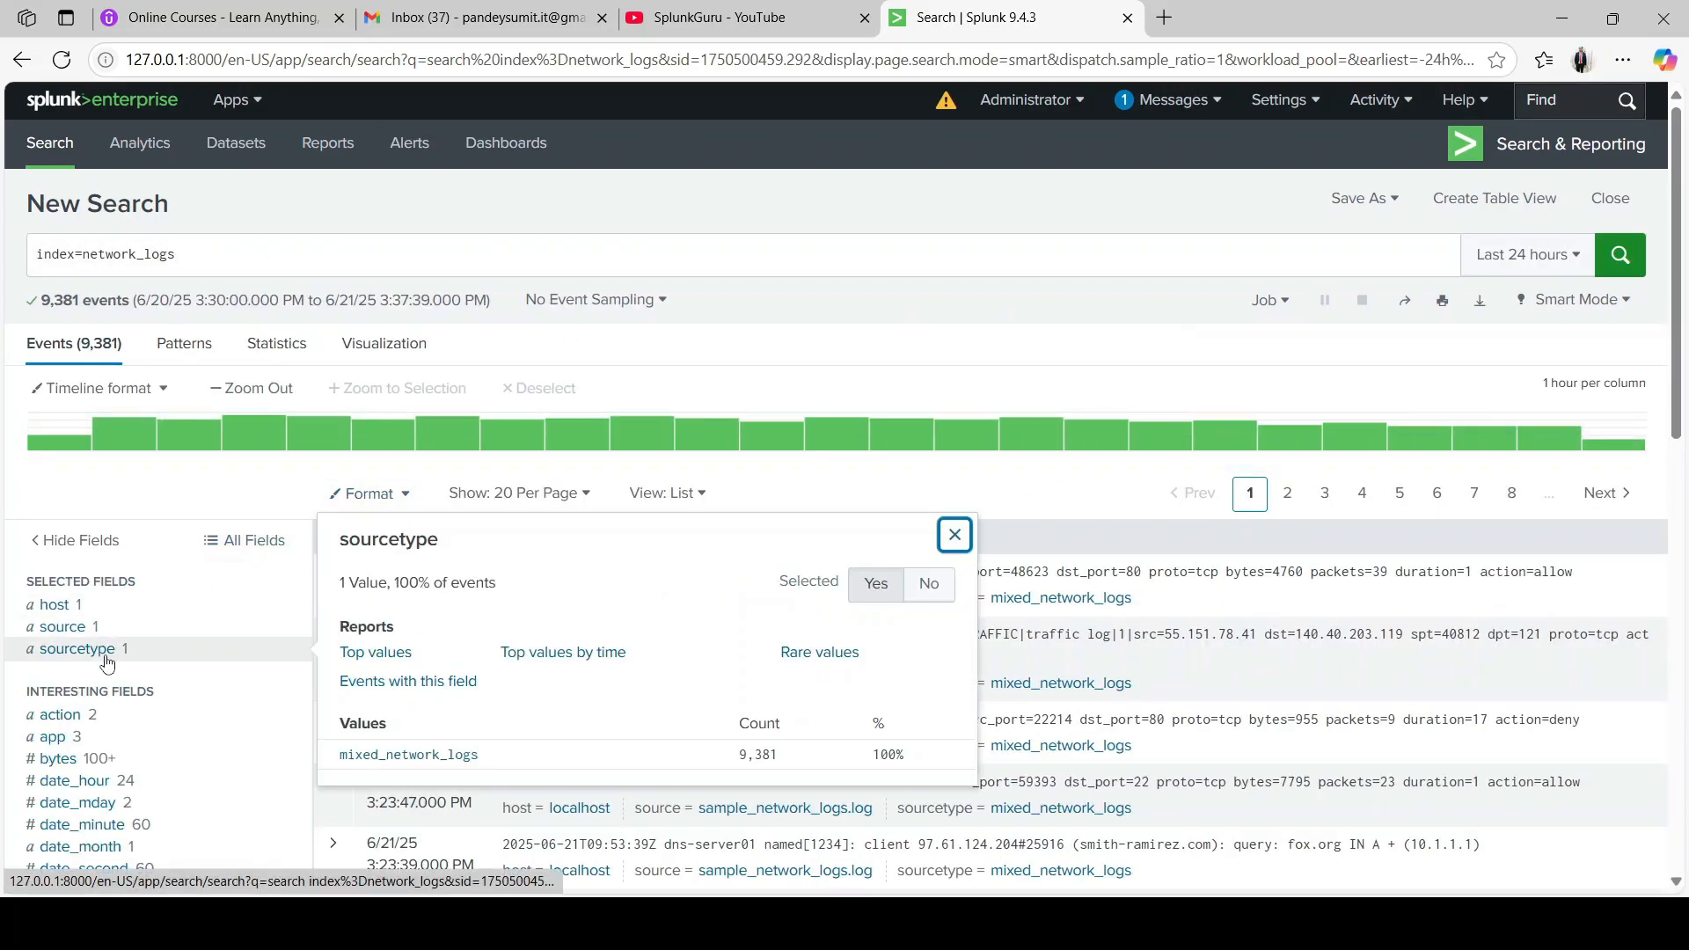
pyautogui.click(521, 230)
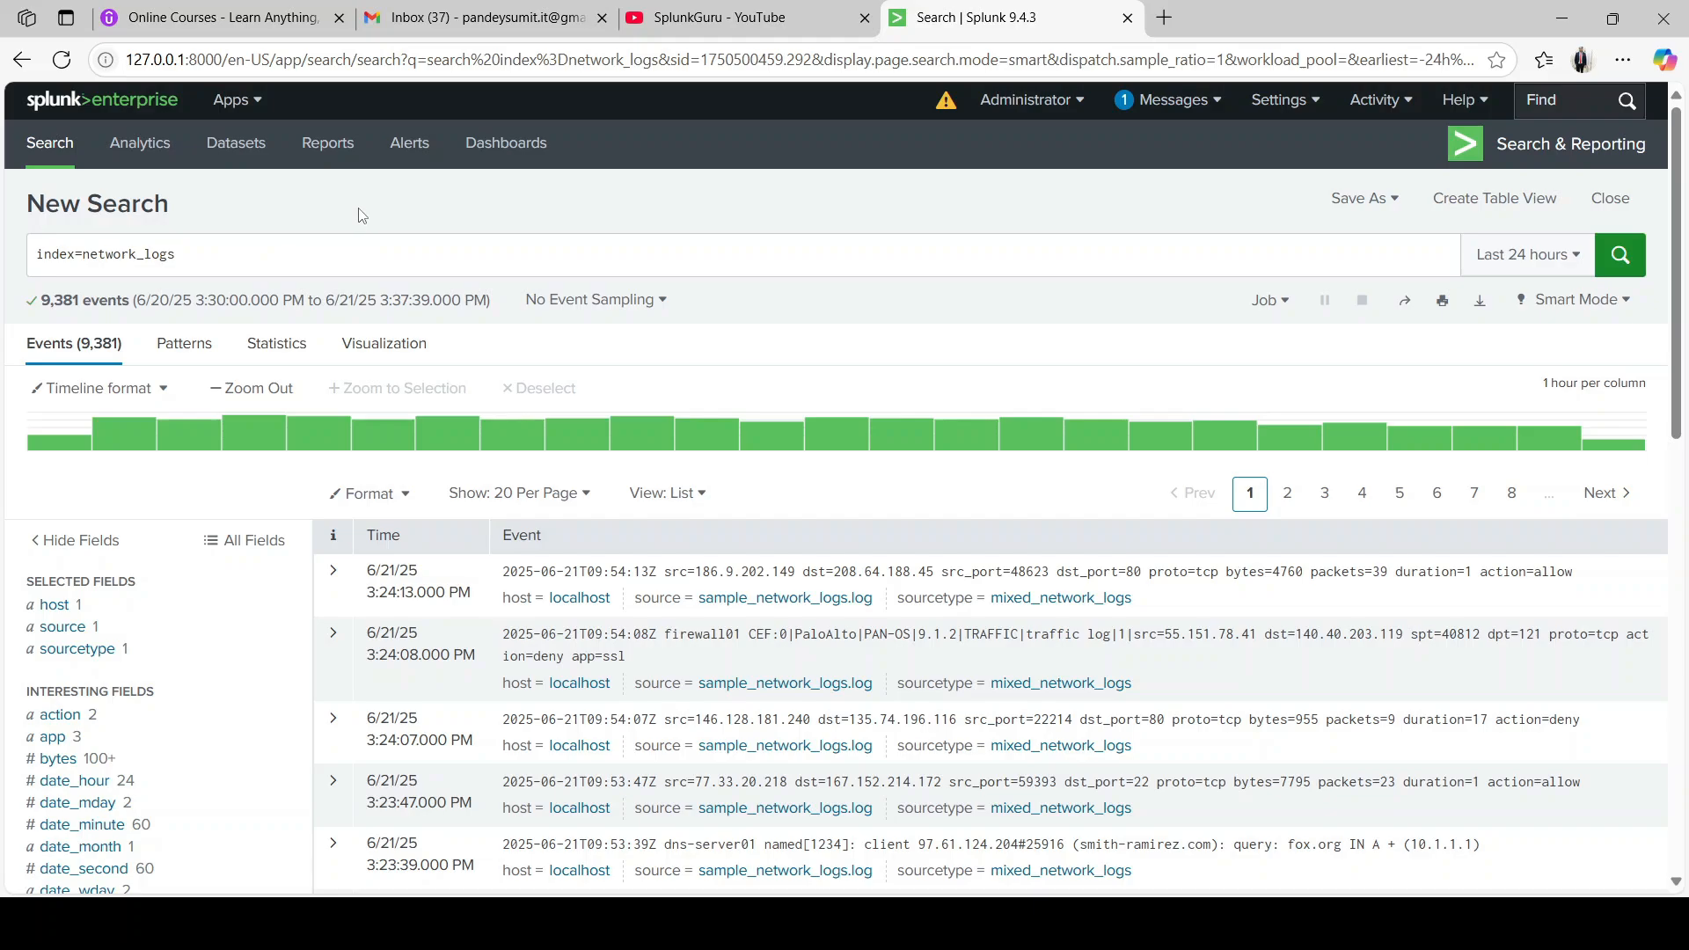
# Step: Open Analytics on a separate browser page, go from it to the Dashboards list and skip the introductory tour
pyautogui.middleClick(147, 164)
pyautogui.click(1176, 30)
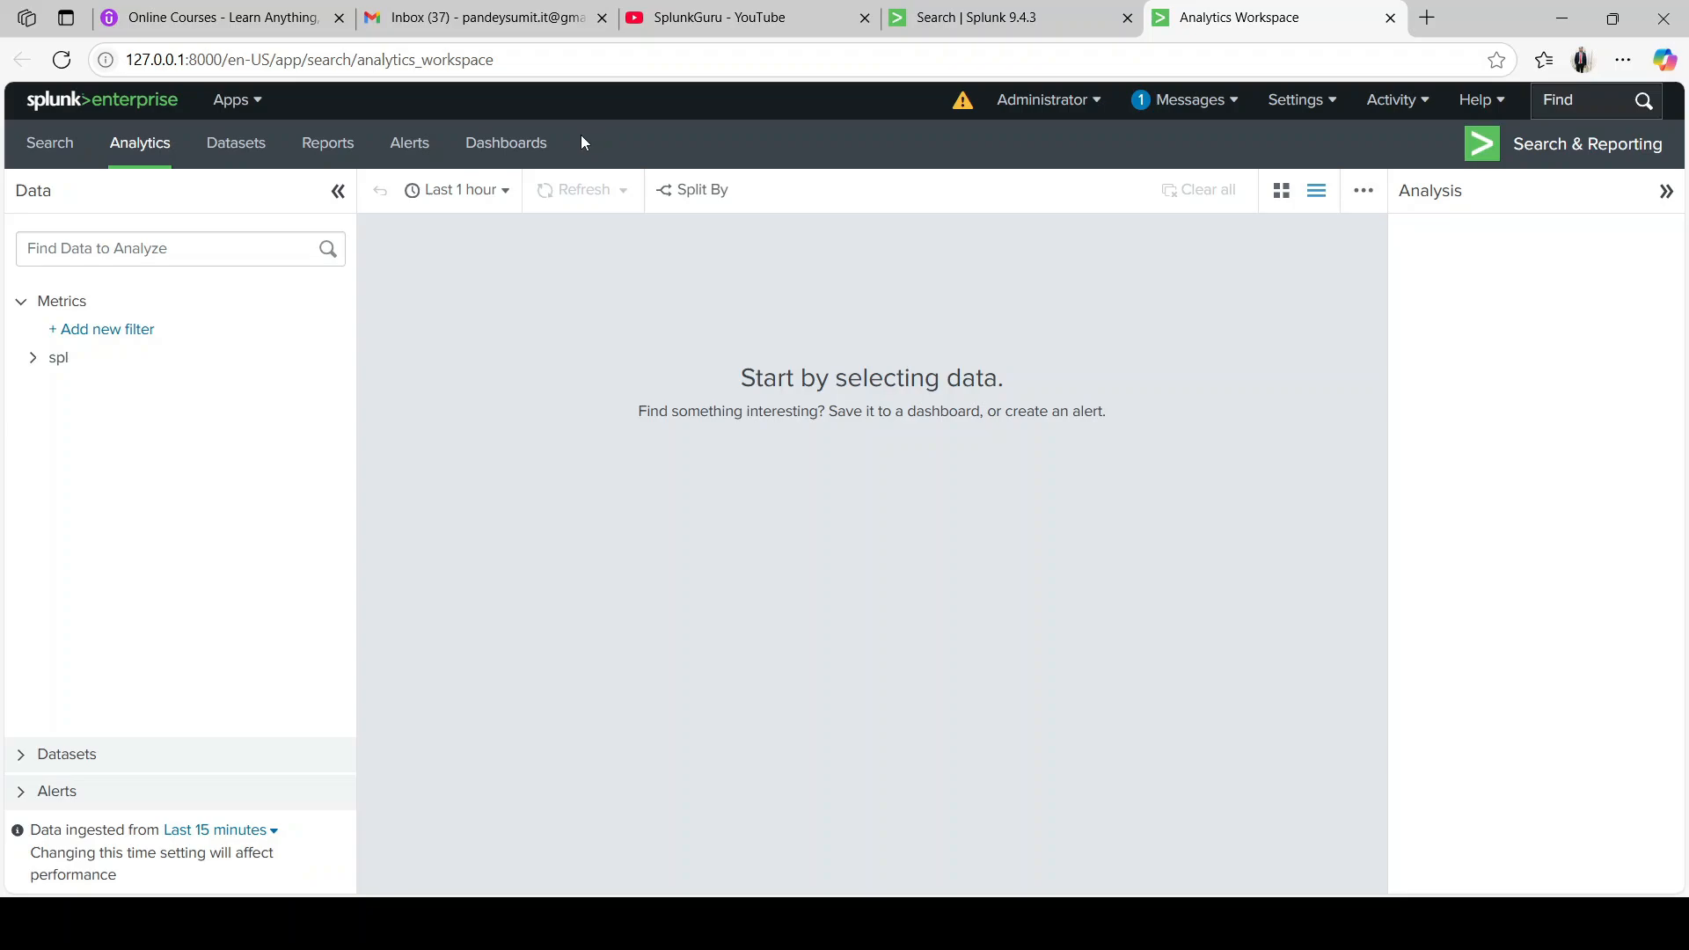
pyautogui.click(497, 148)
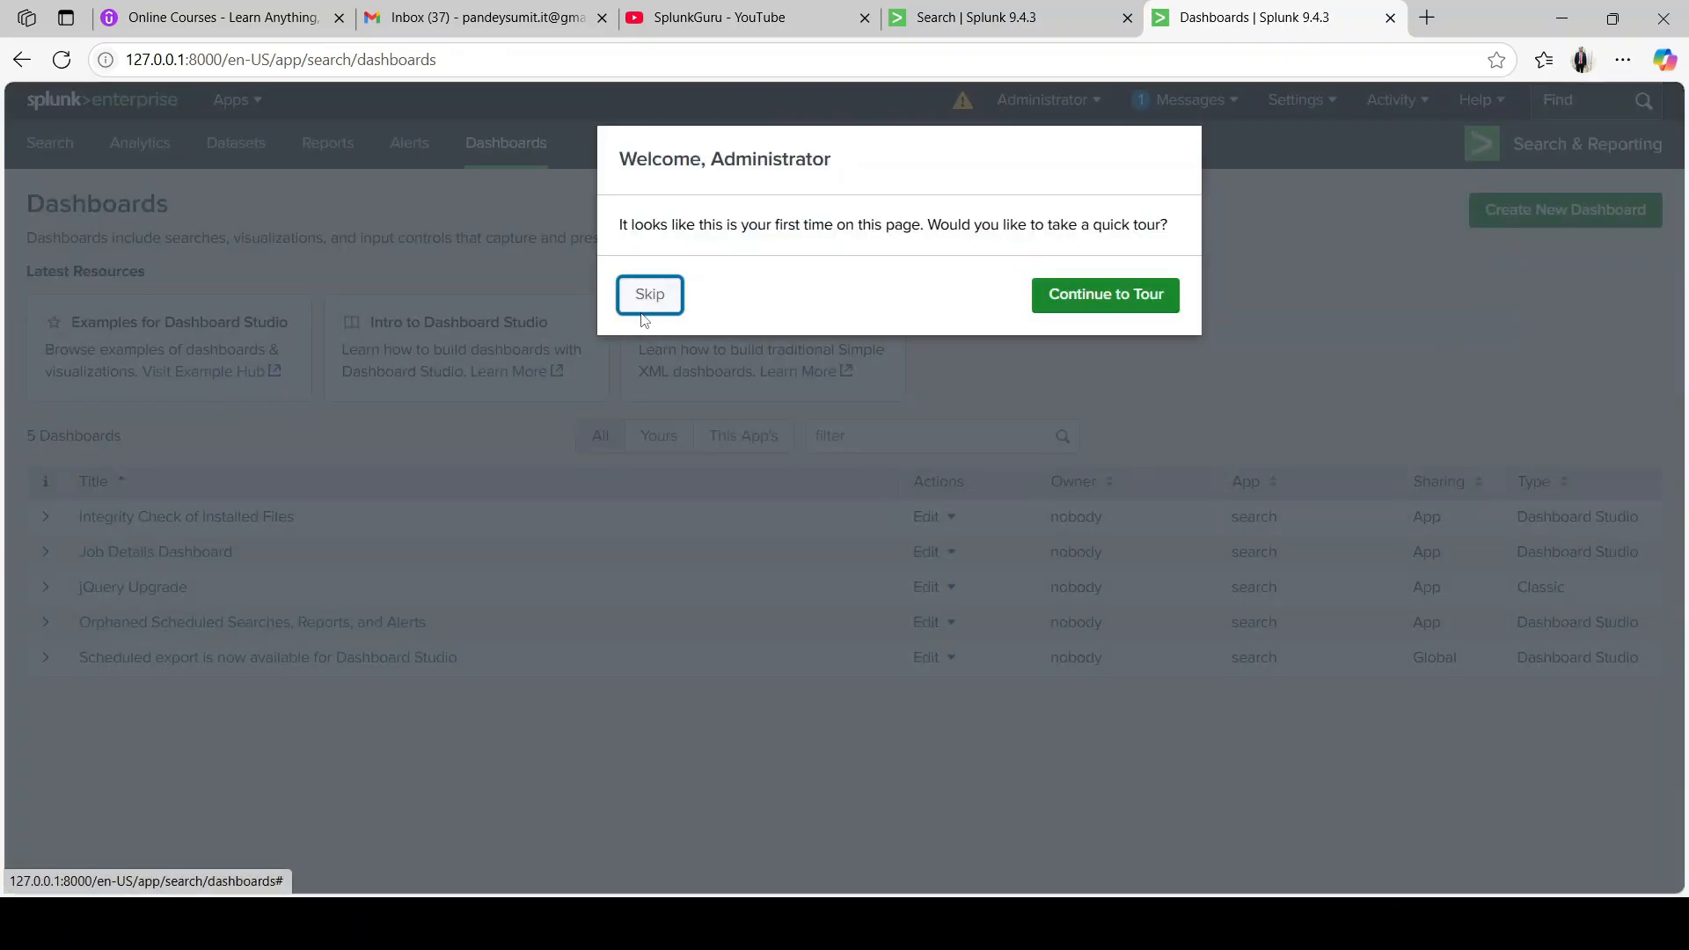
pyautogui.click(648, 299)
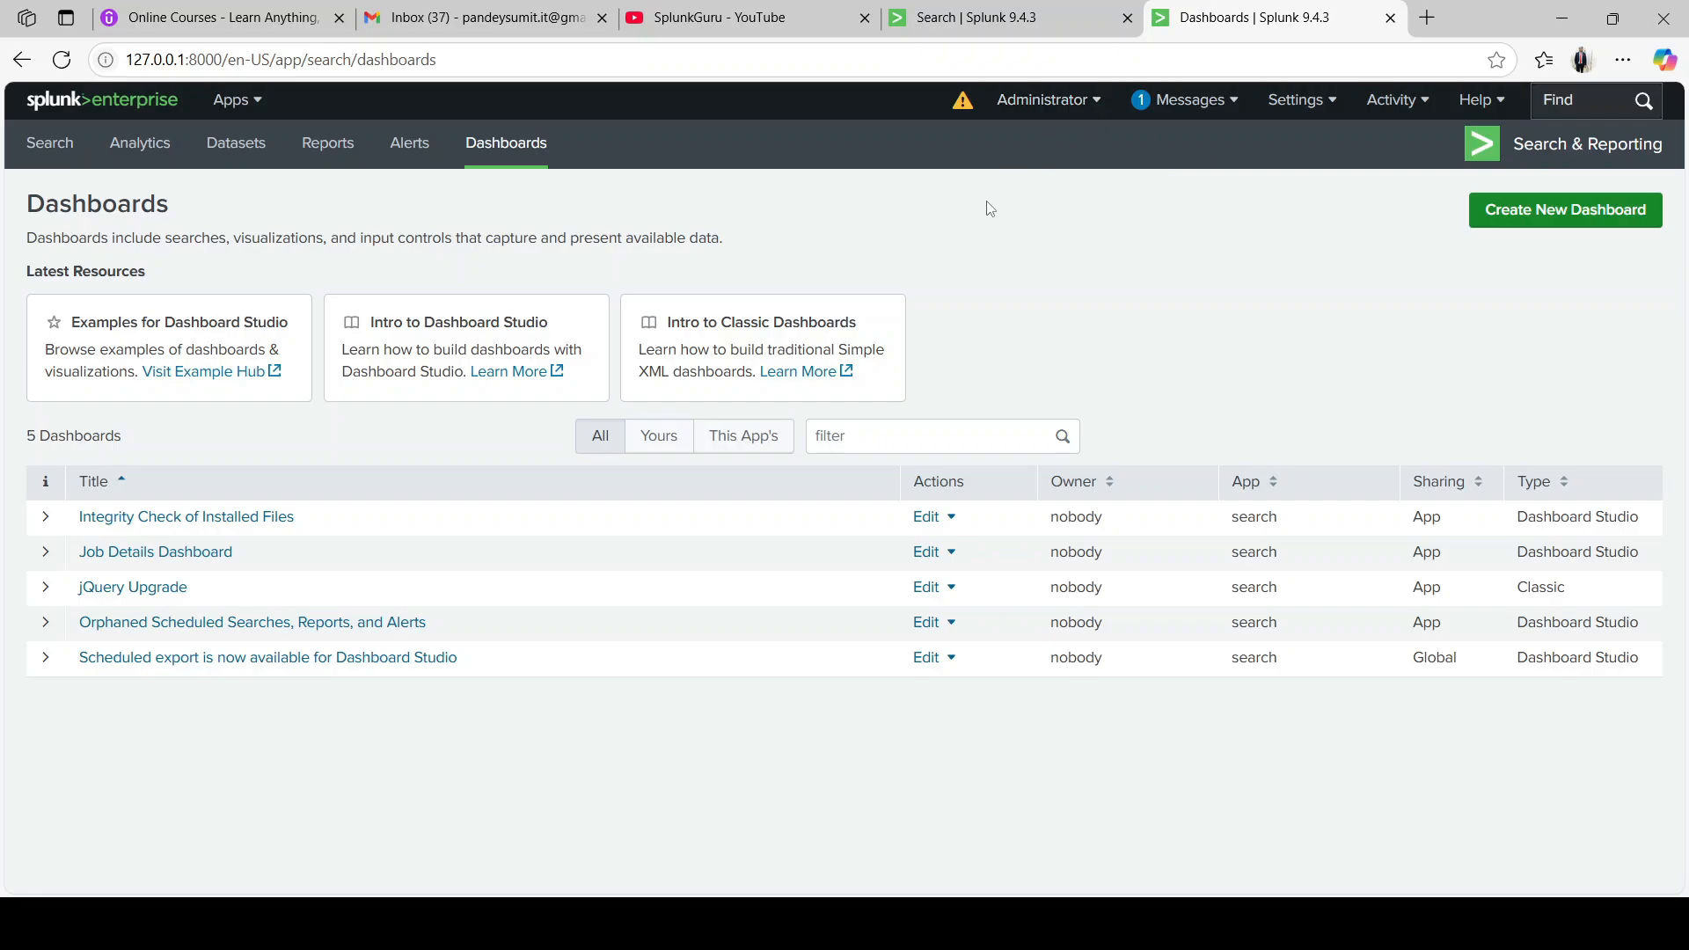
# Step: Review the Administrator account's global preferences and close them without applying anything
pyautogui.click(1068, 103)
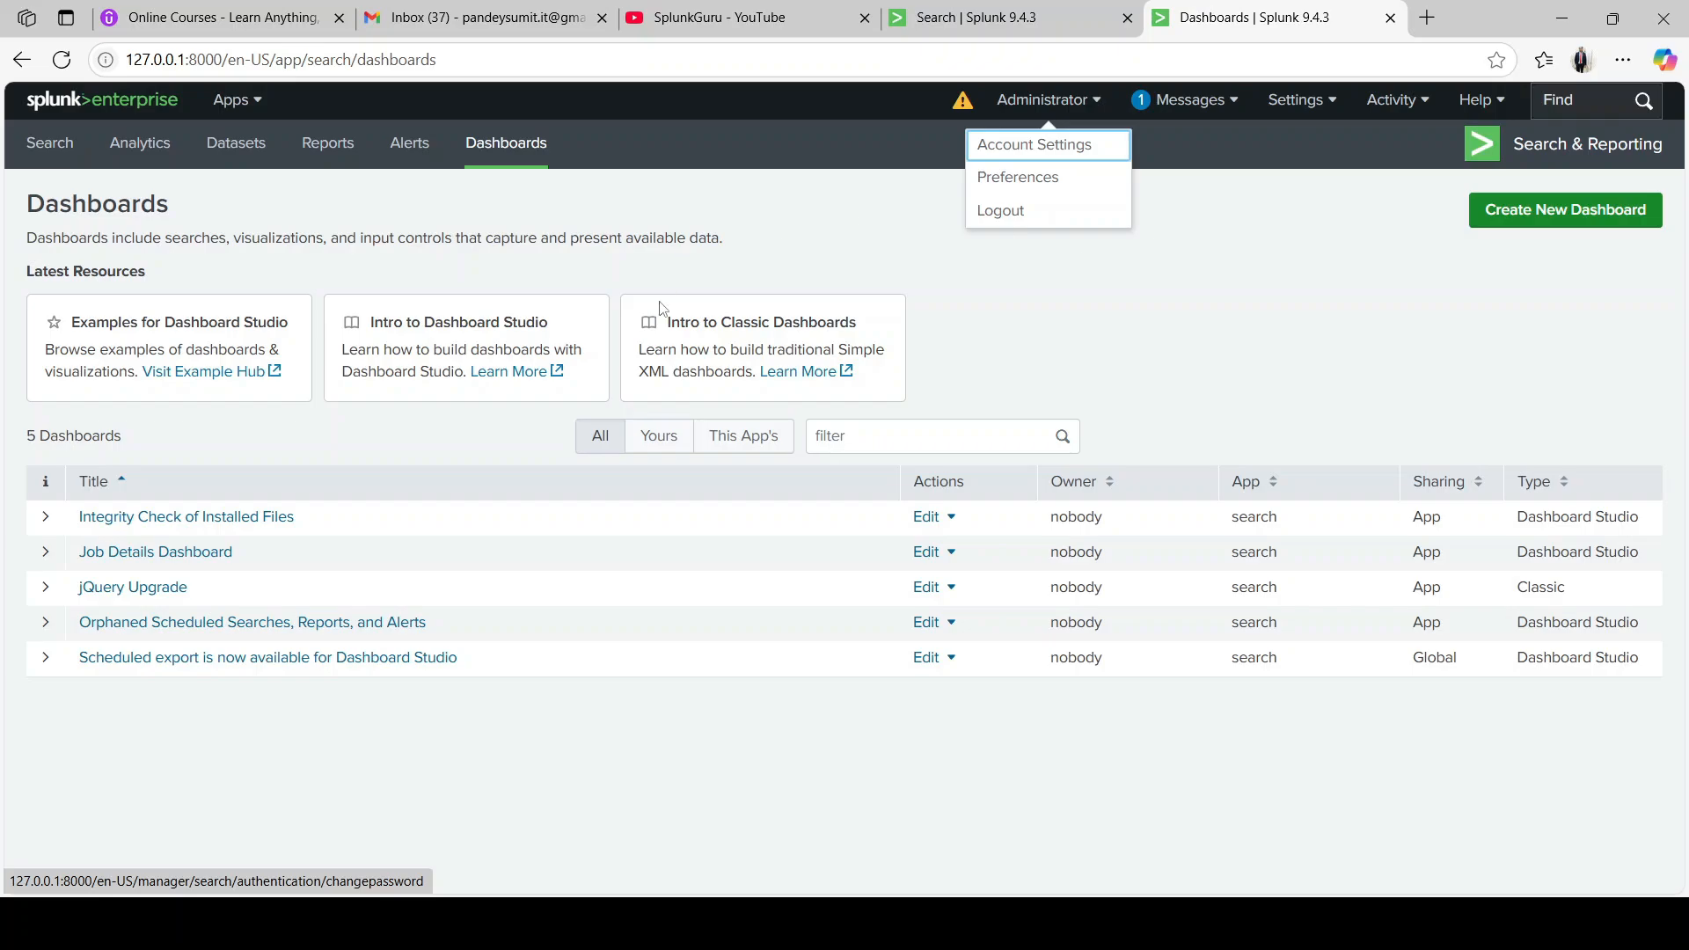
pyautogui.click(1003, 178)
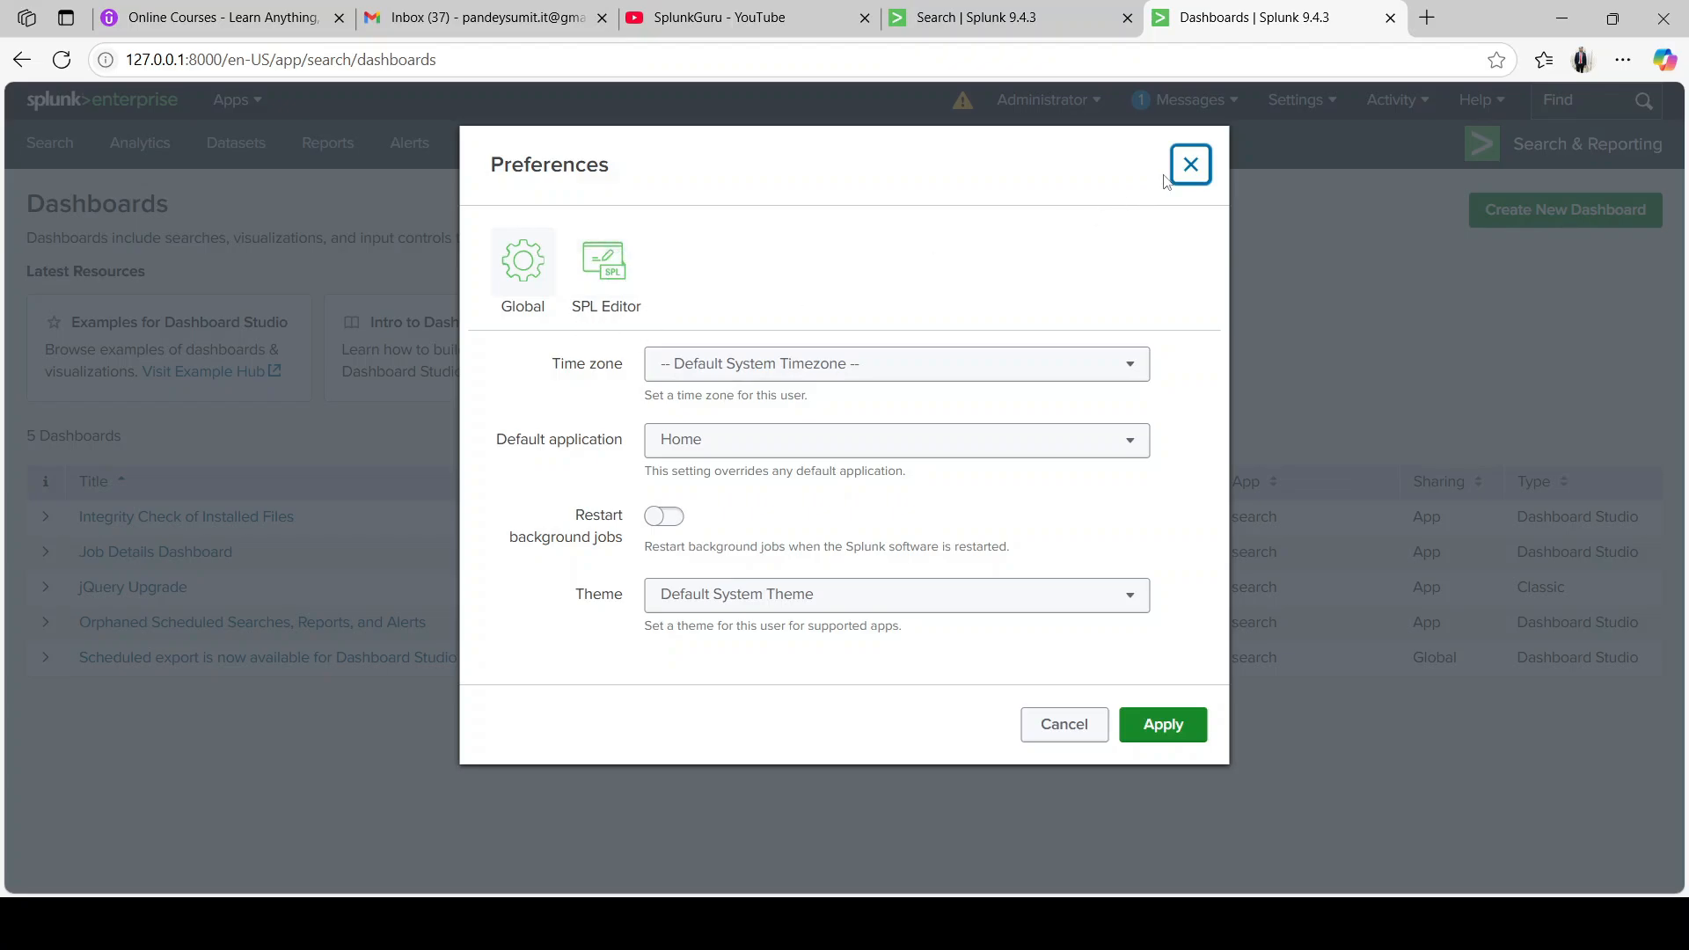
pyautogui.click(1191, 166)
# Step: Read the pending Splunk system message
pyautogui.click(1198, 112)
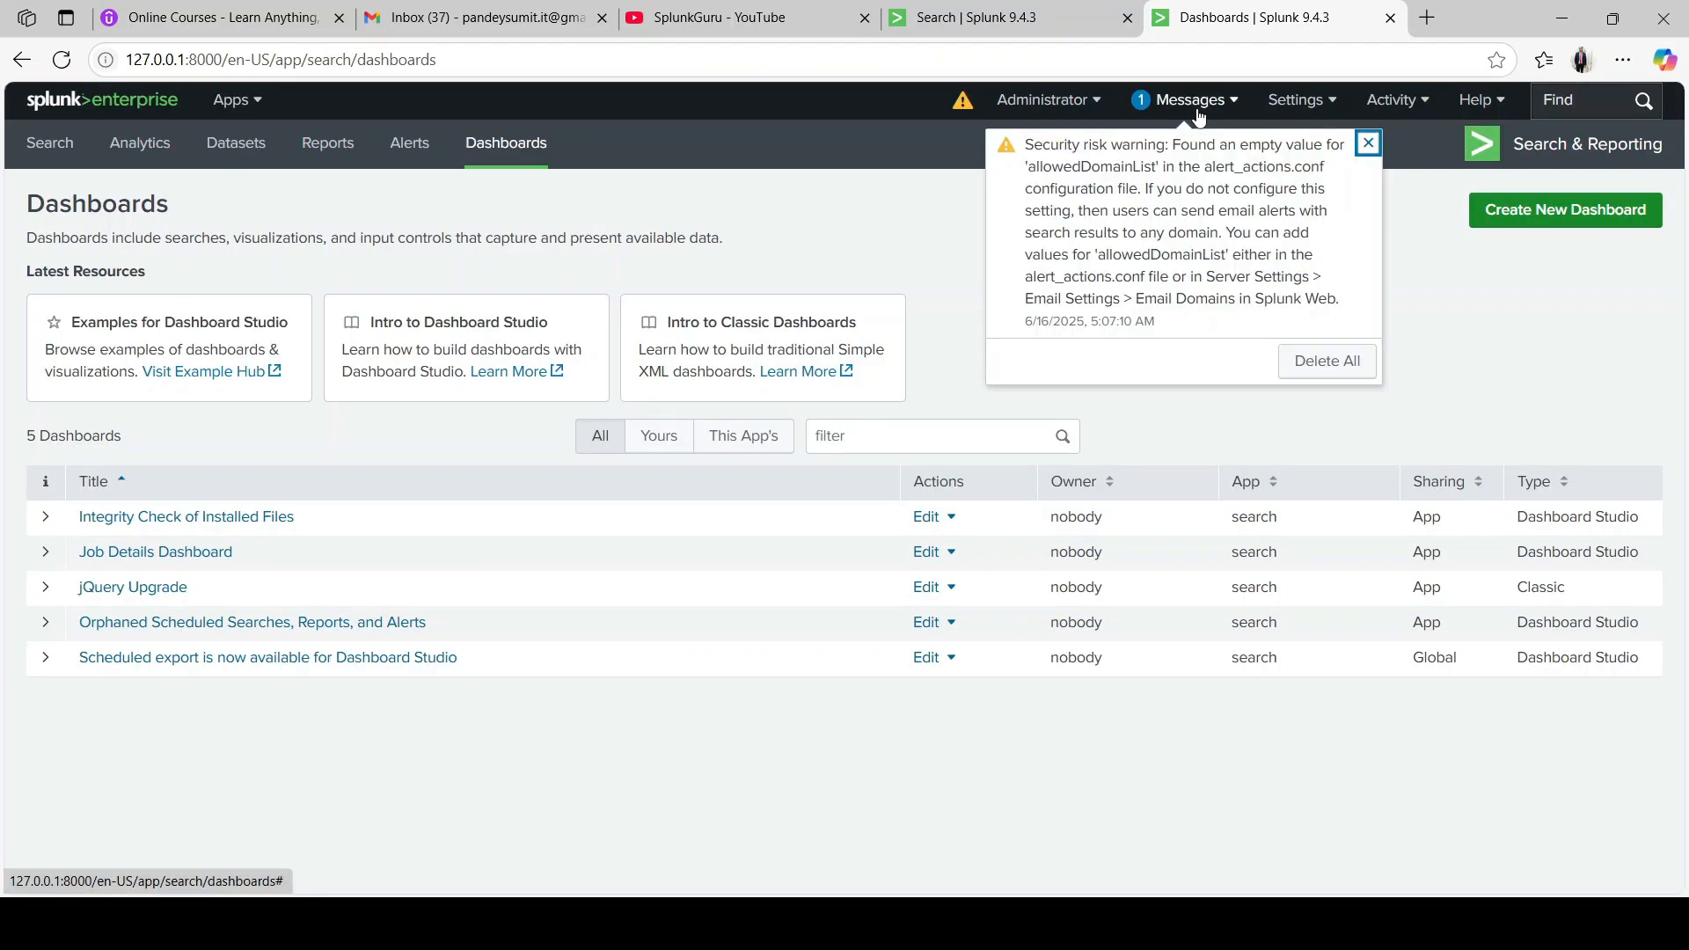
pyautogui.click(1197, 100)
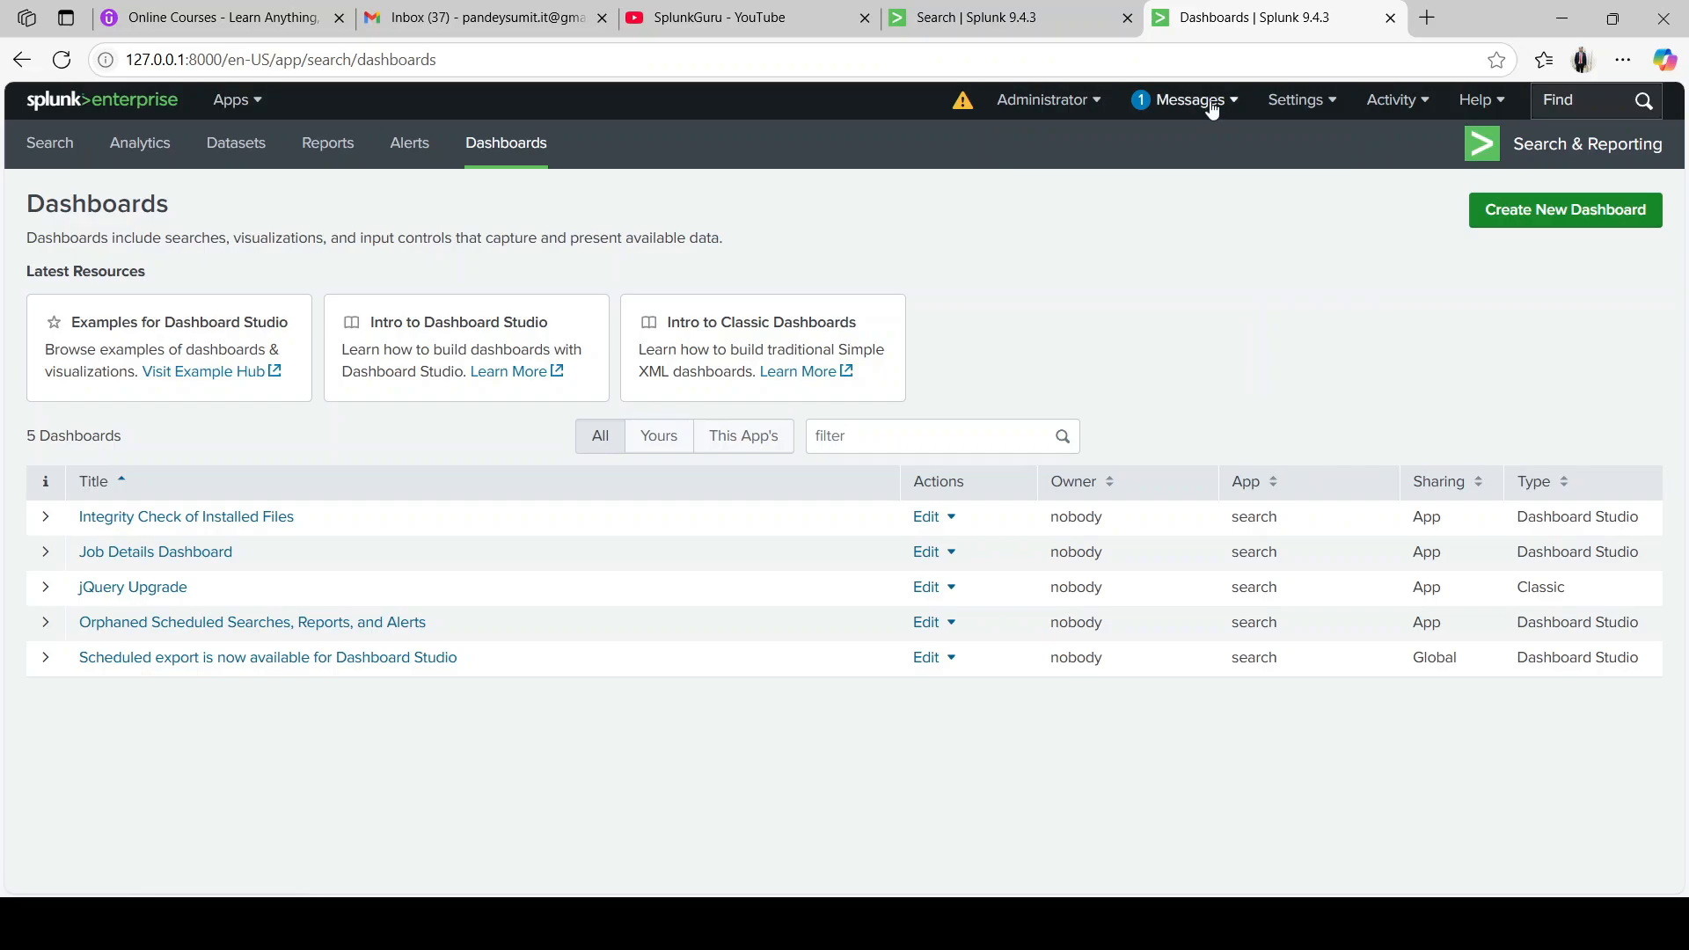
pyautogui.click(1212, 105)
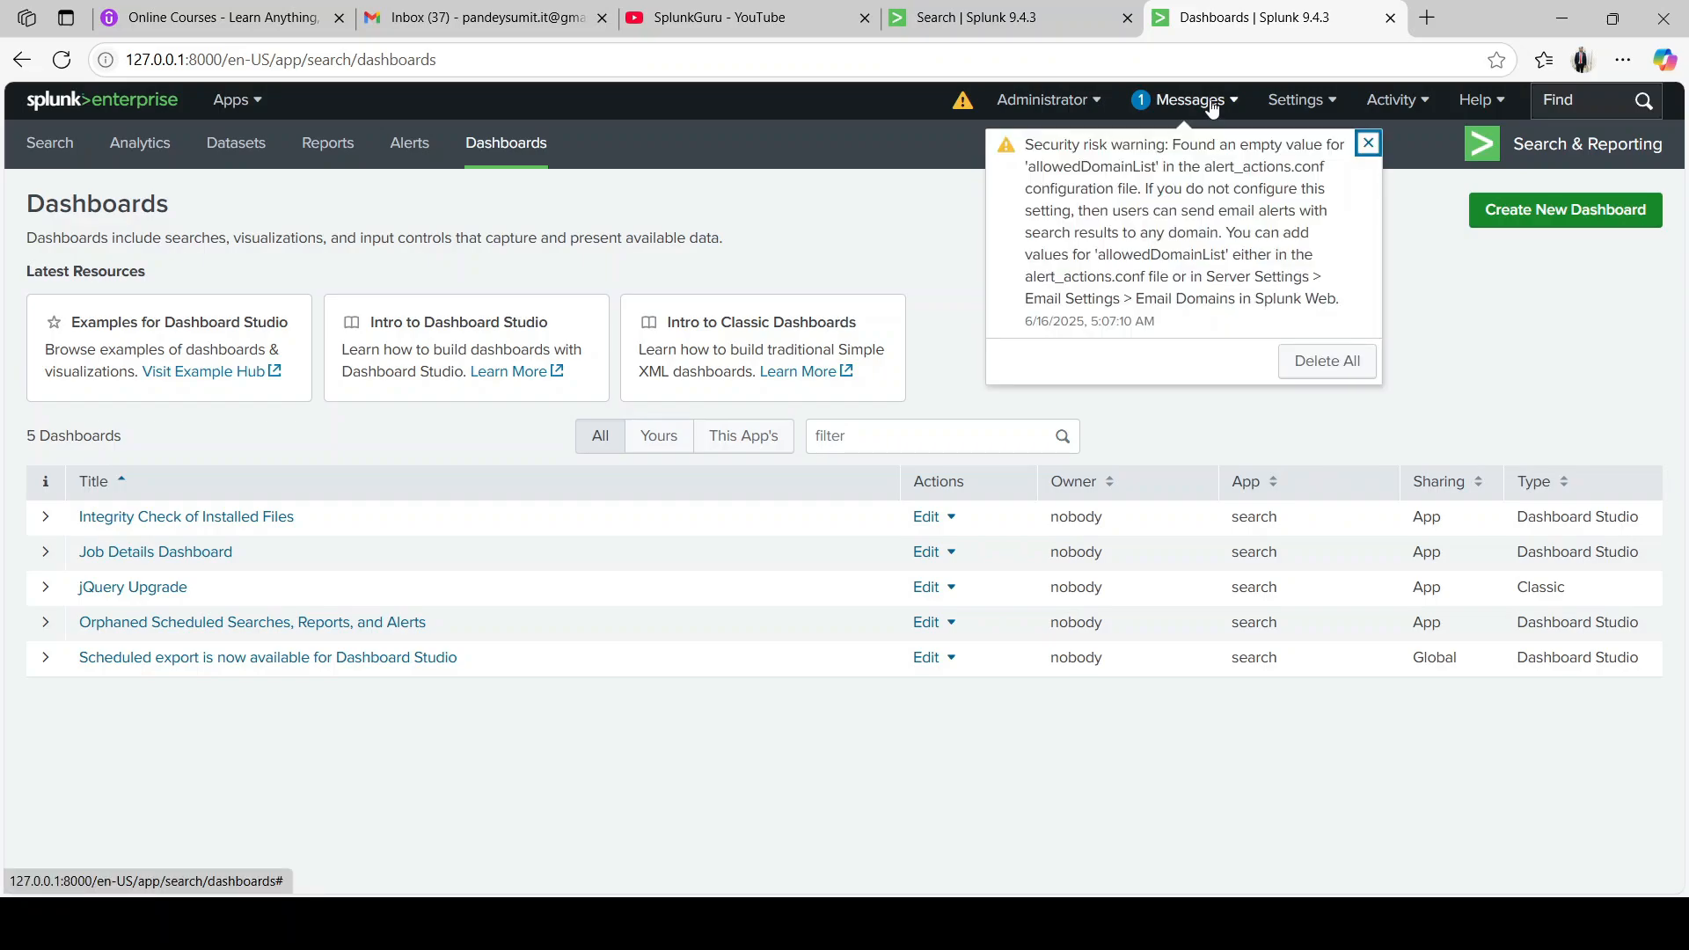
pyautogui.click(867, 213)
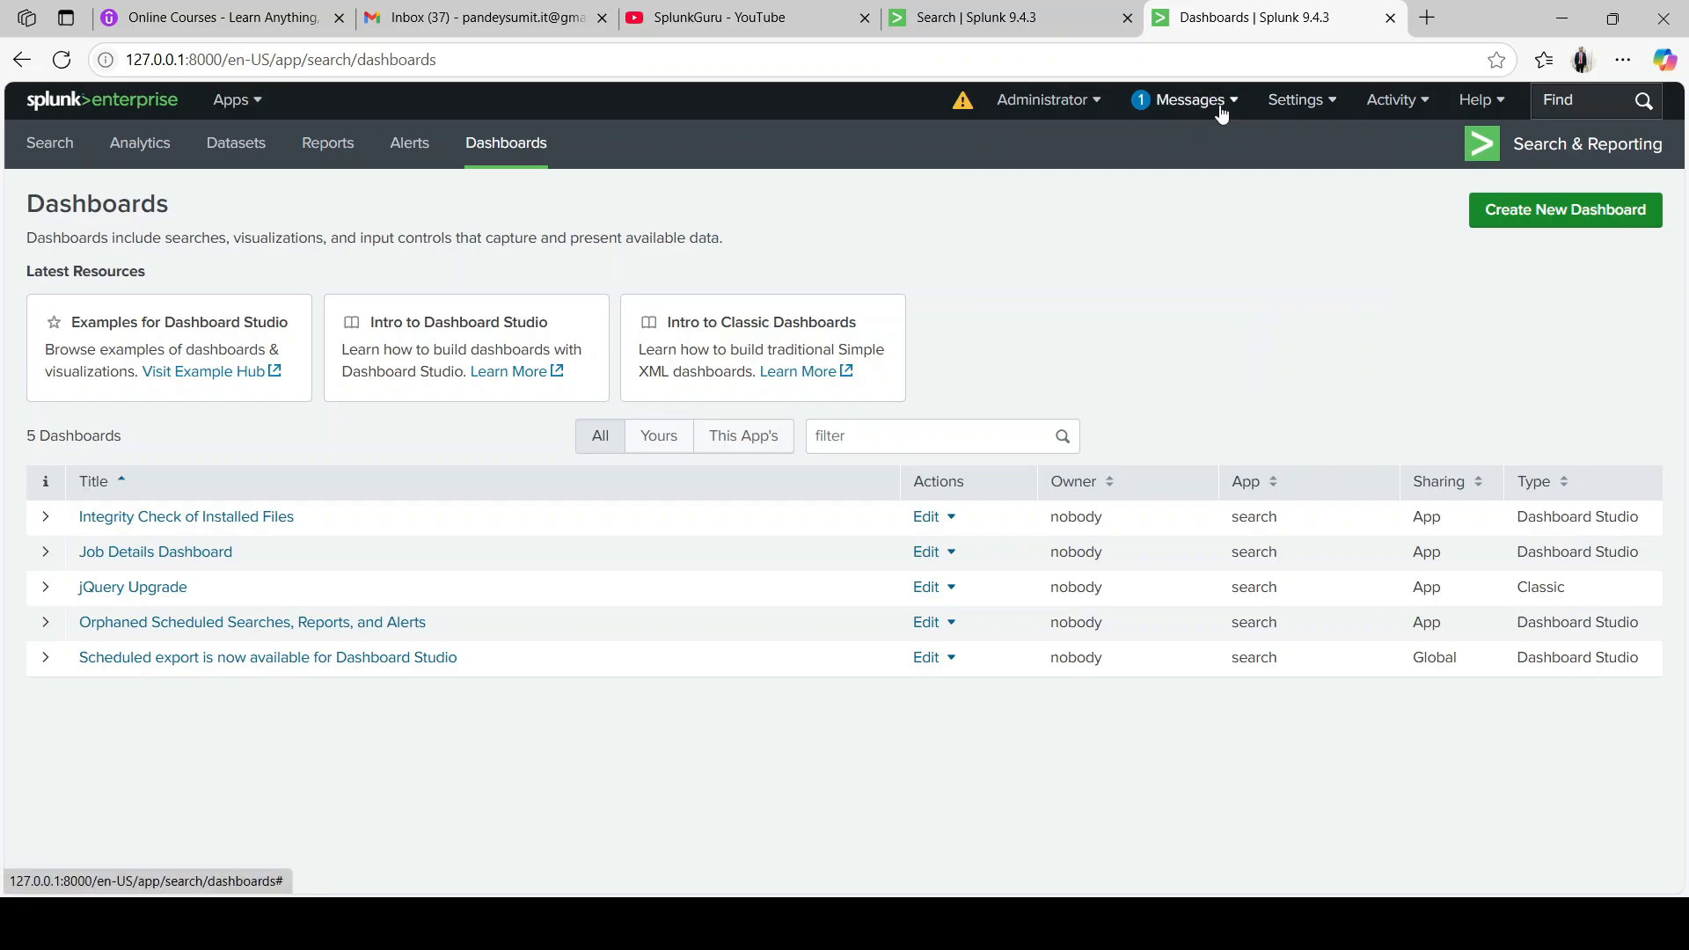
pyautogui.click(1221, 109)
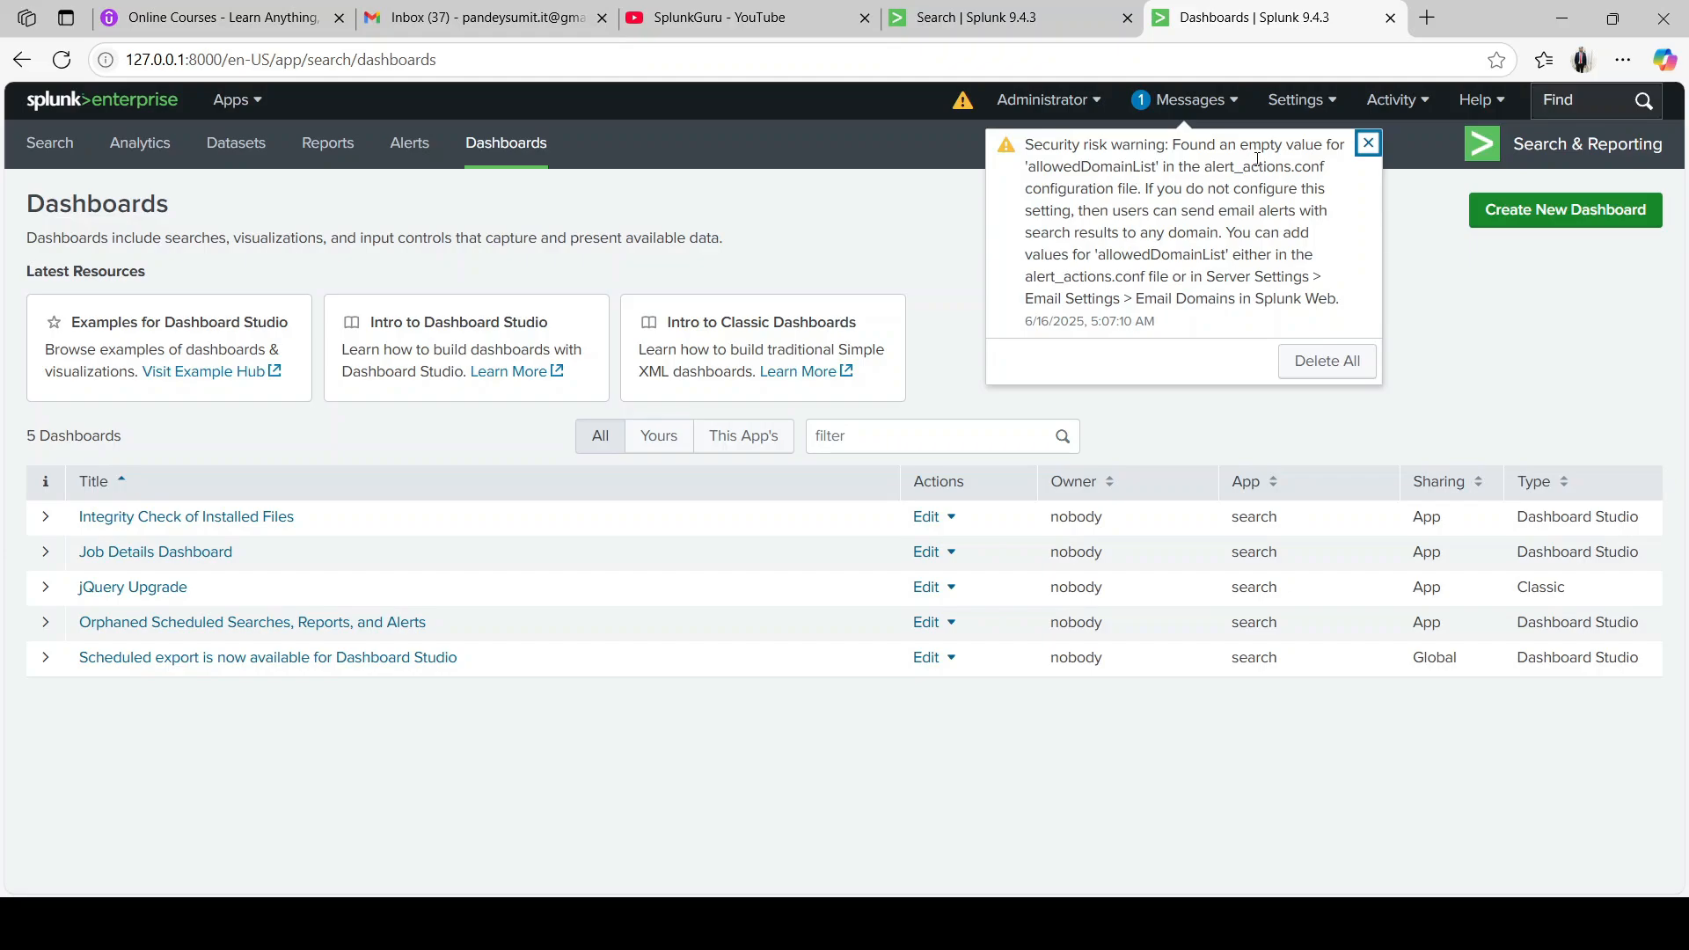
# Step: Look through the options offered under Settings, Activity and Help, and close the Dashboards page to return to the network_logs search
pyautogui.click(1322, 109)
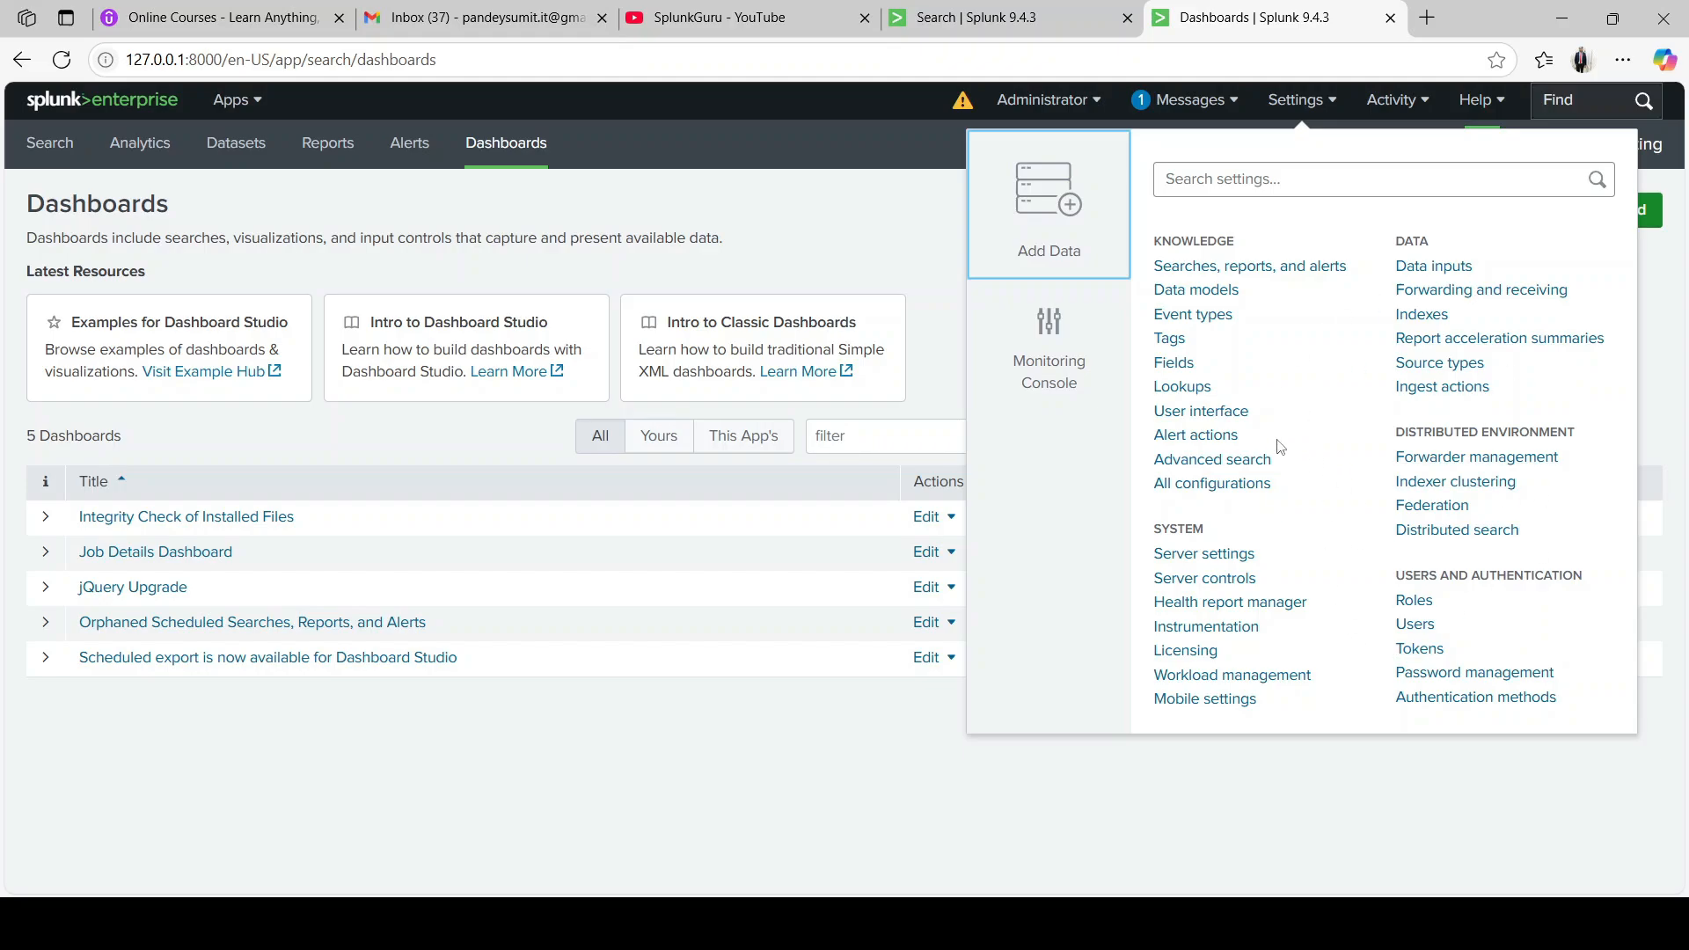
pyautogui.click(1393, 102)
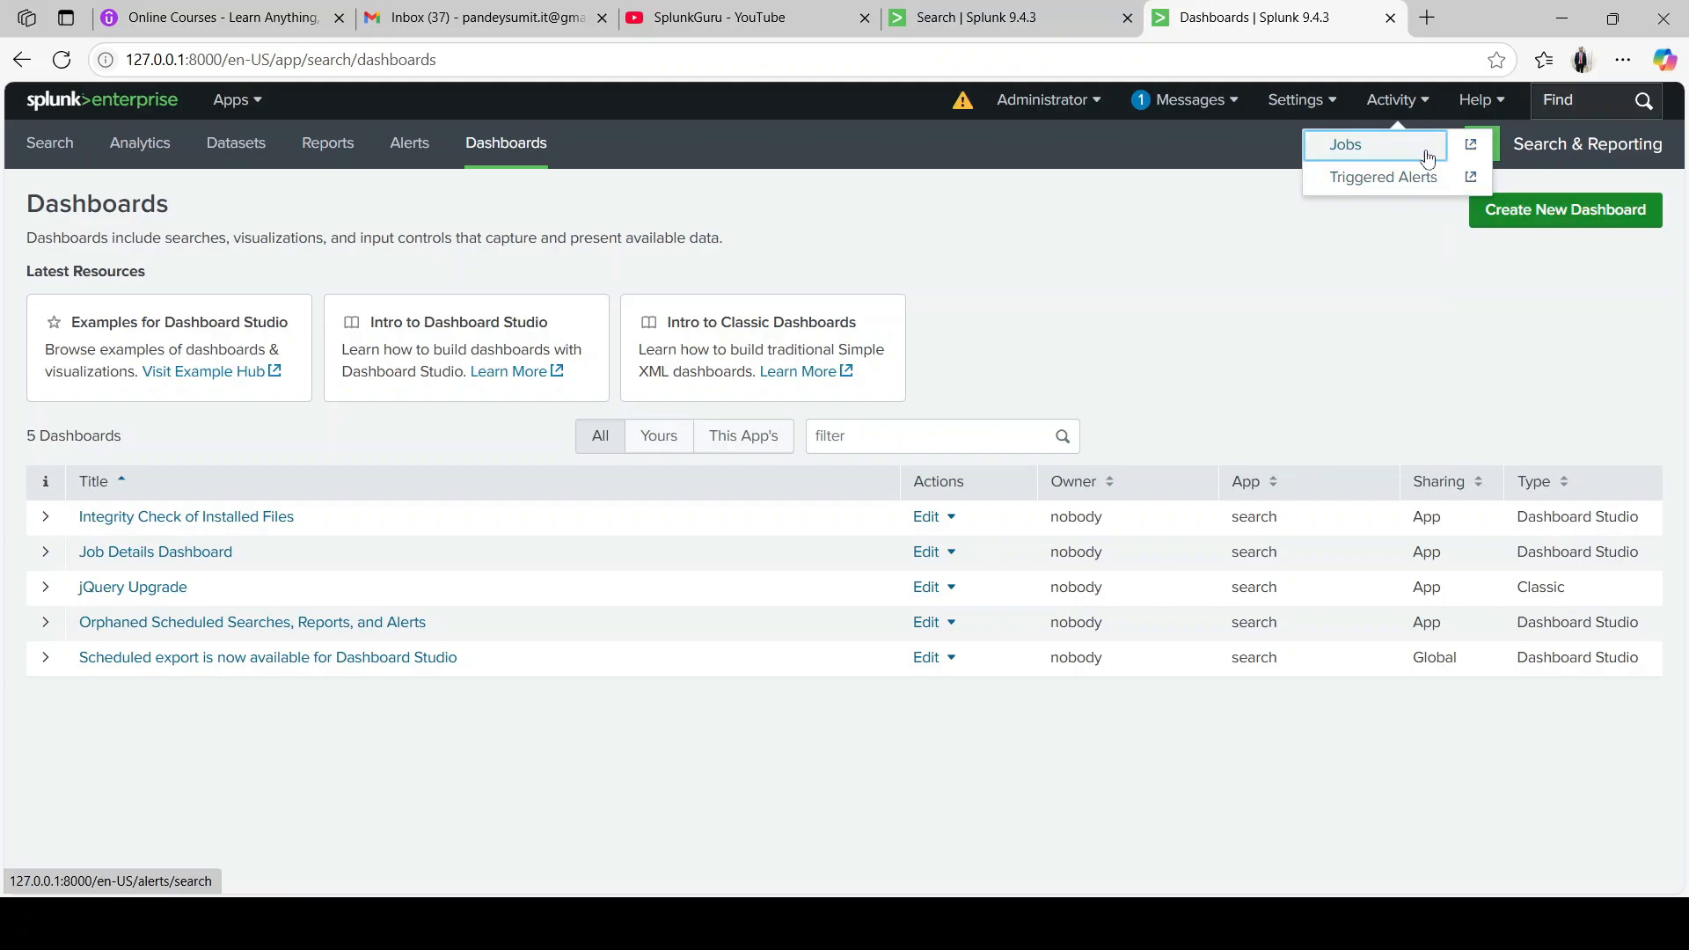
pyautogui.click(1410, 102)
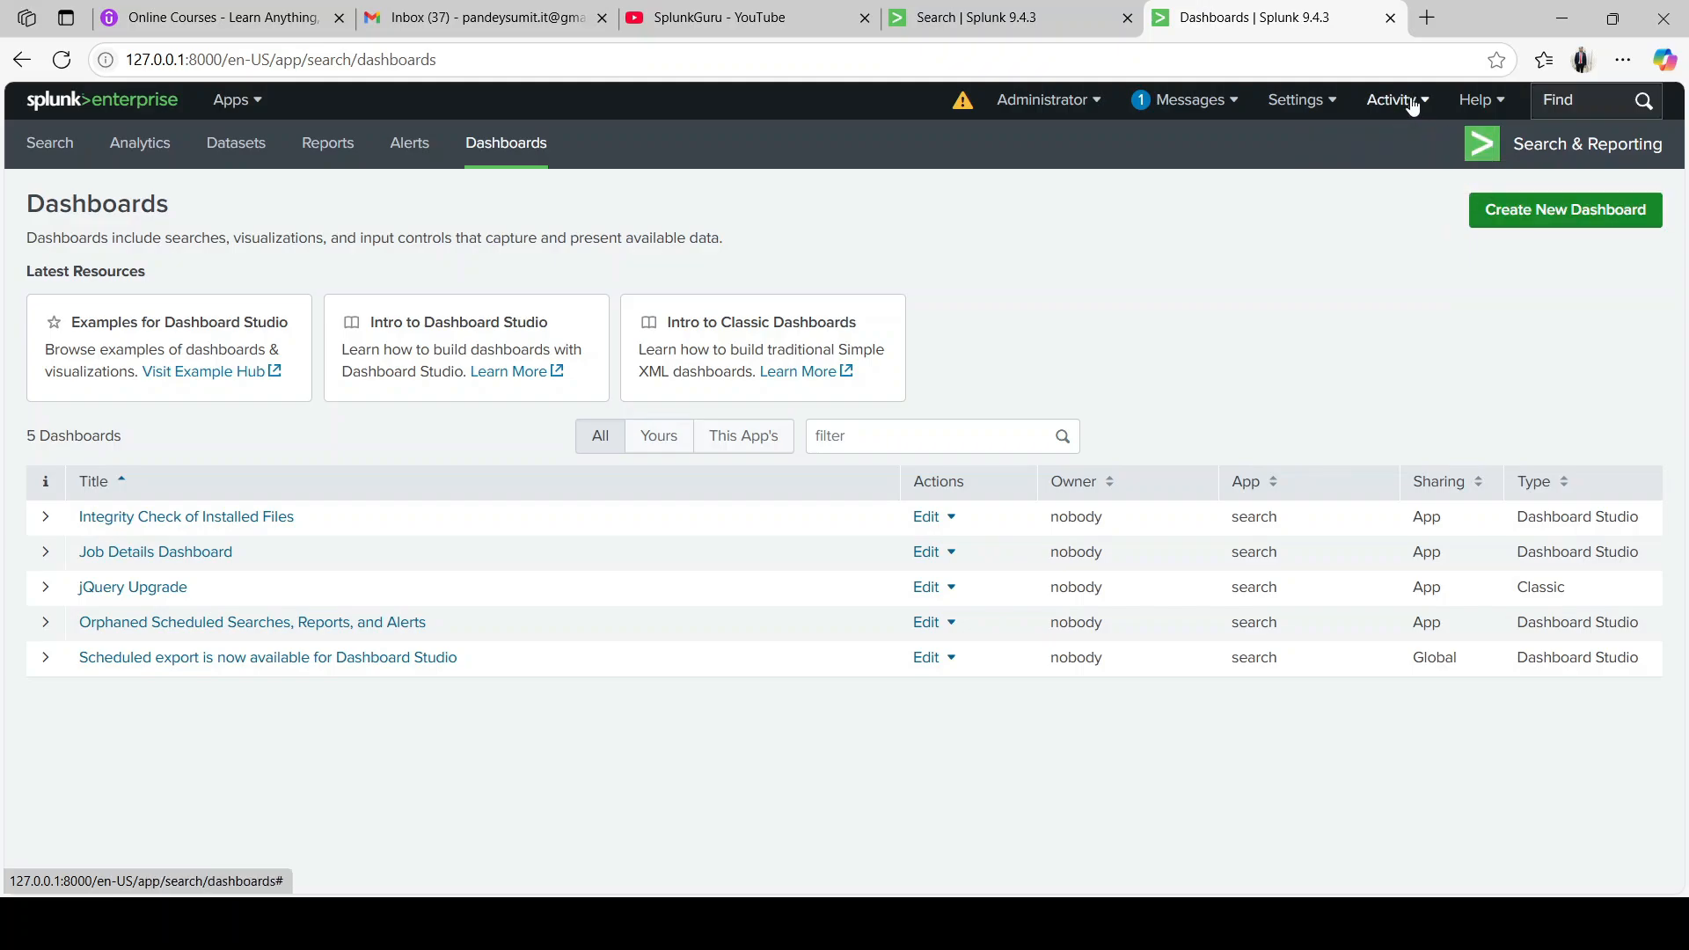
pyautogui.click(1478, 99)
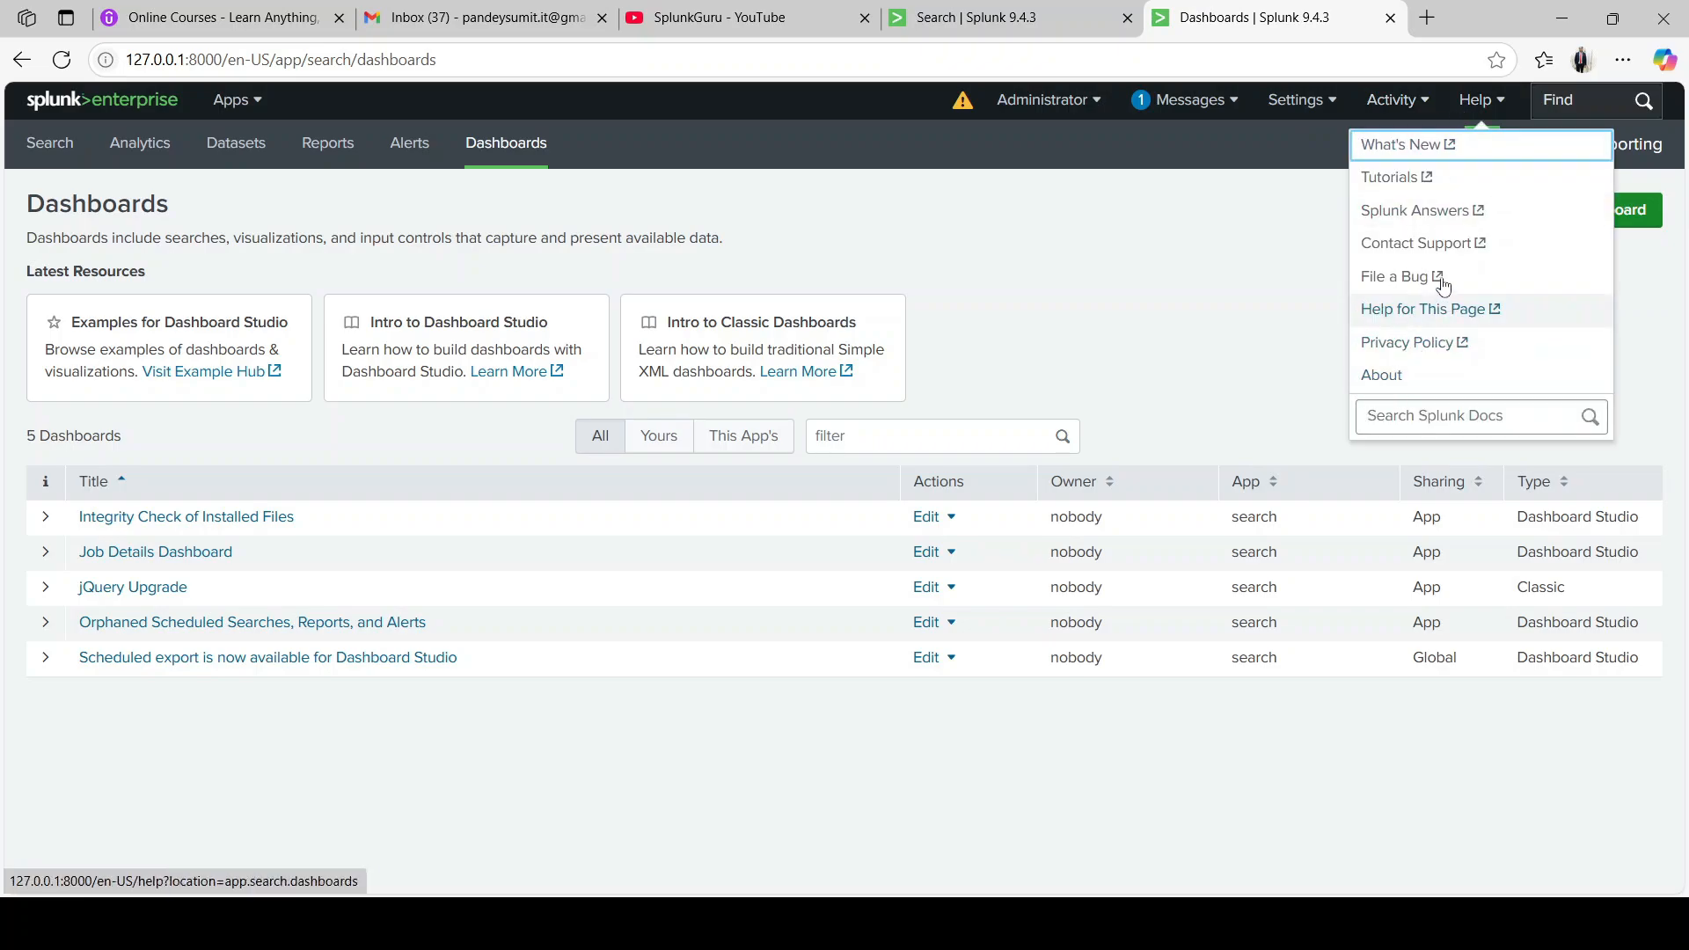
pyautogui.click(1189, 172)
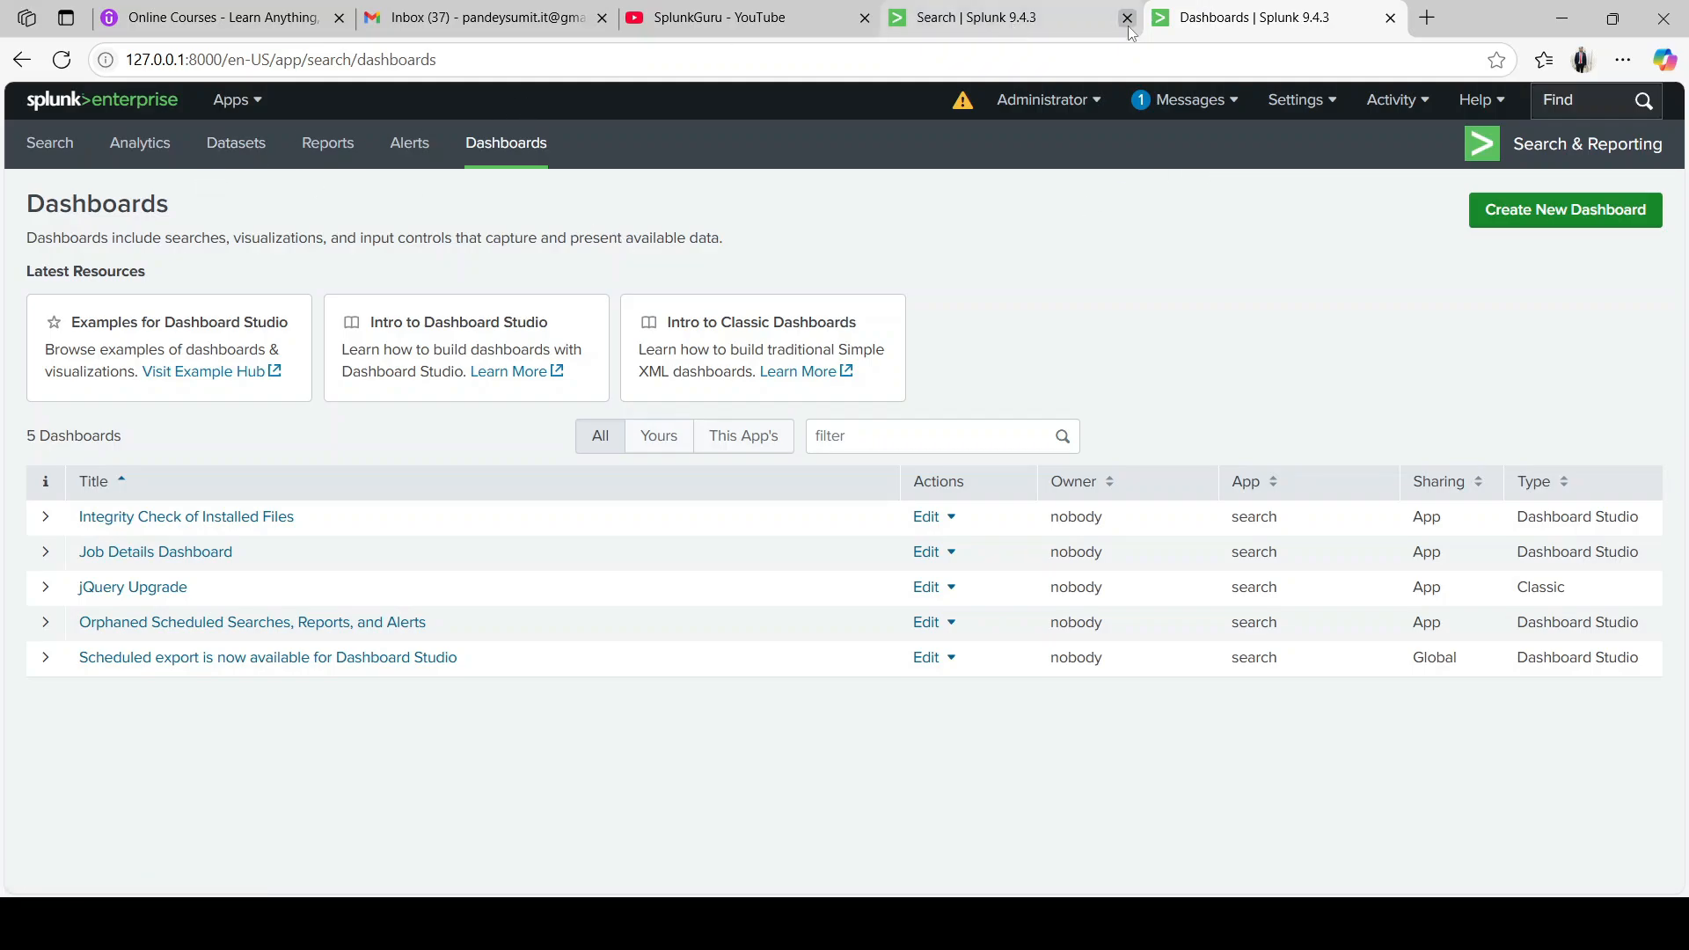
pyautogui.click(1390, 18)
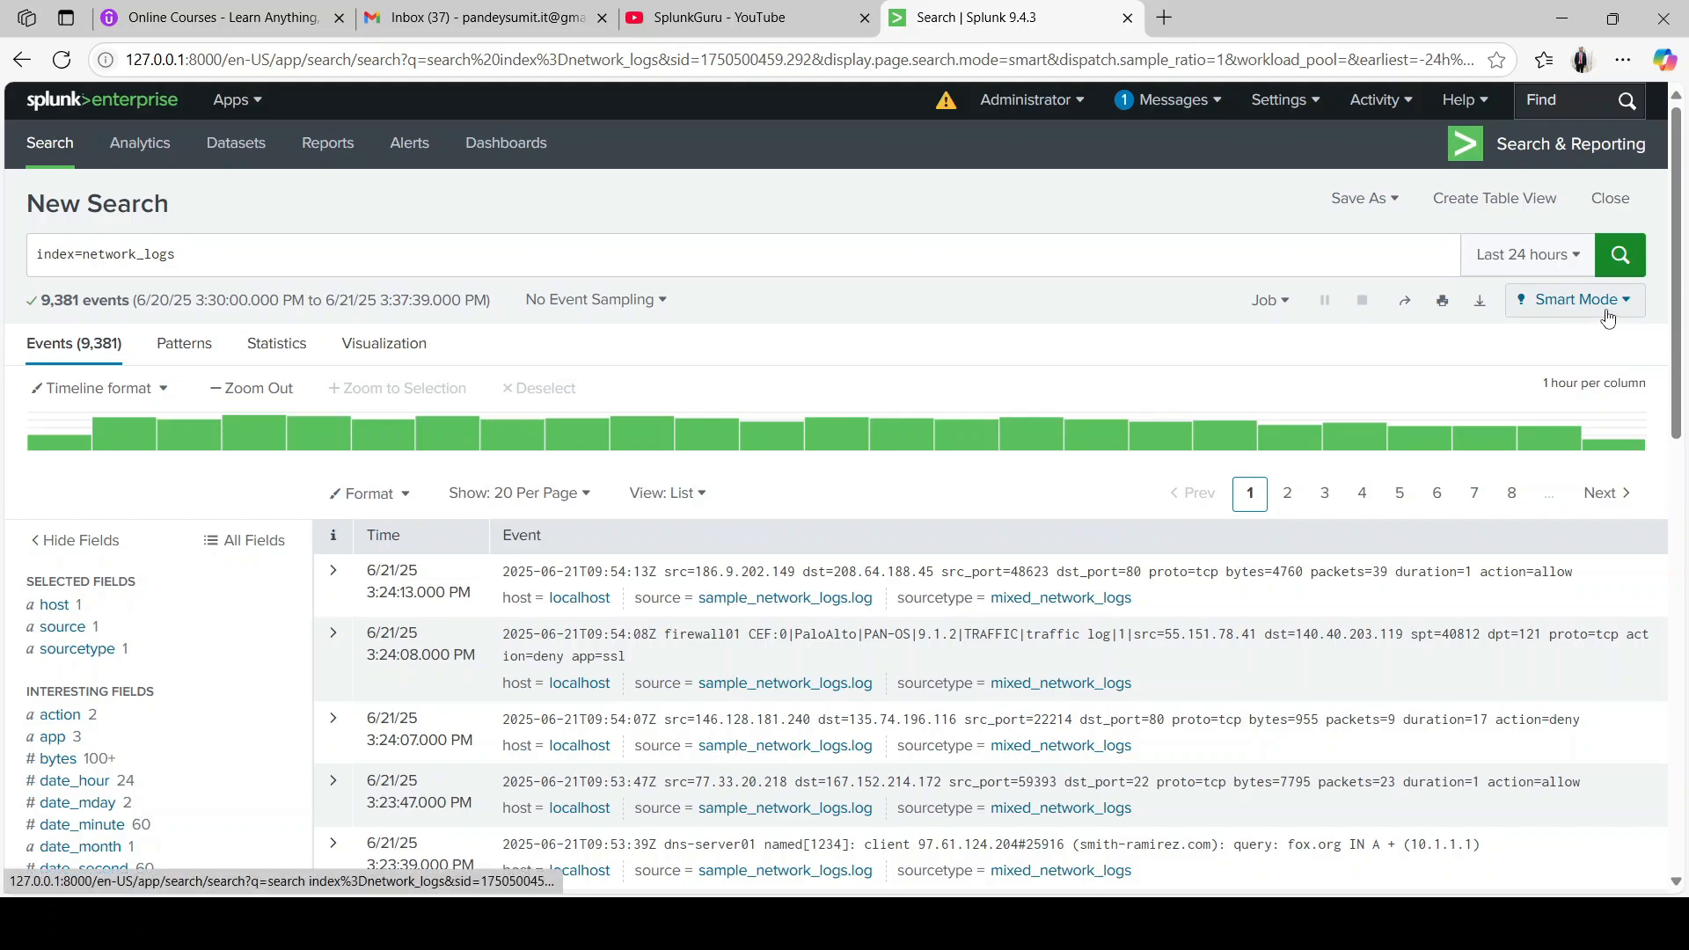
# Step: Review the available search modes and rerun the network_logs search in Fast Mode
pyautogui.click(1608, 312)
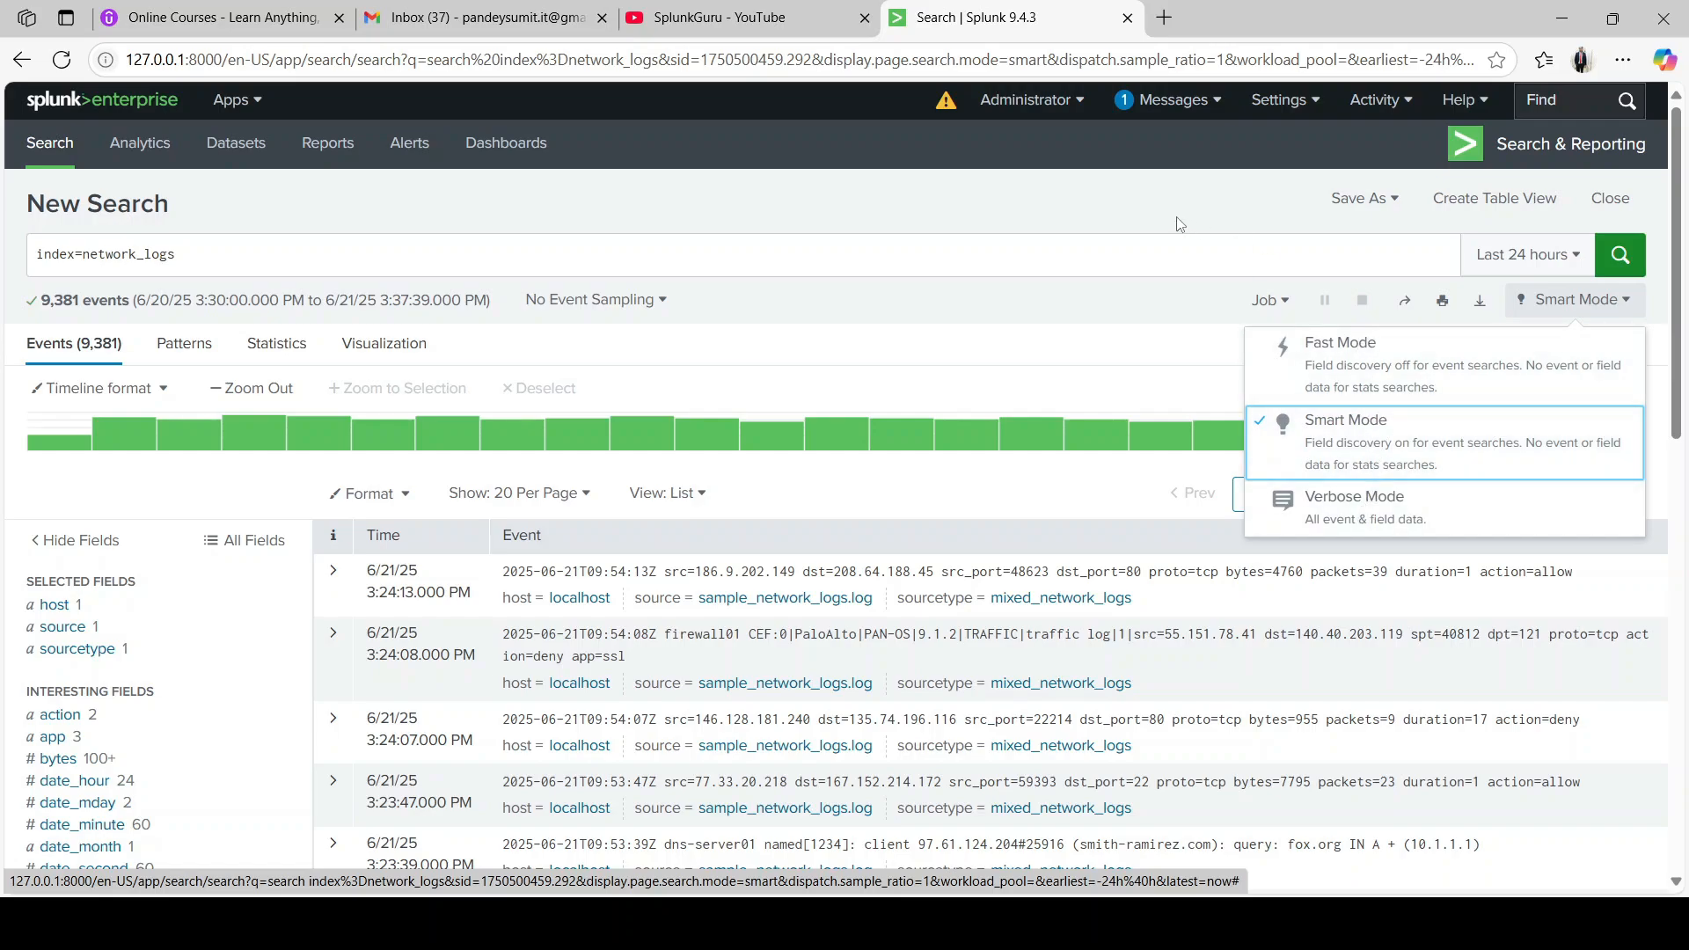
pyautogui.click(1594, 305)
pyautogui.click(1598, 308)
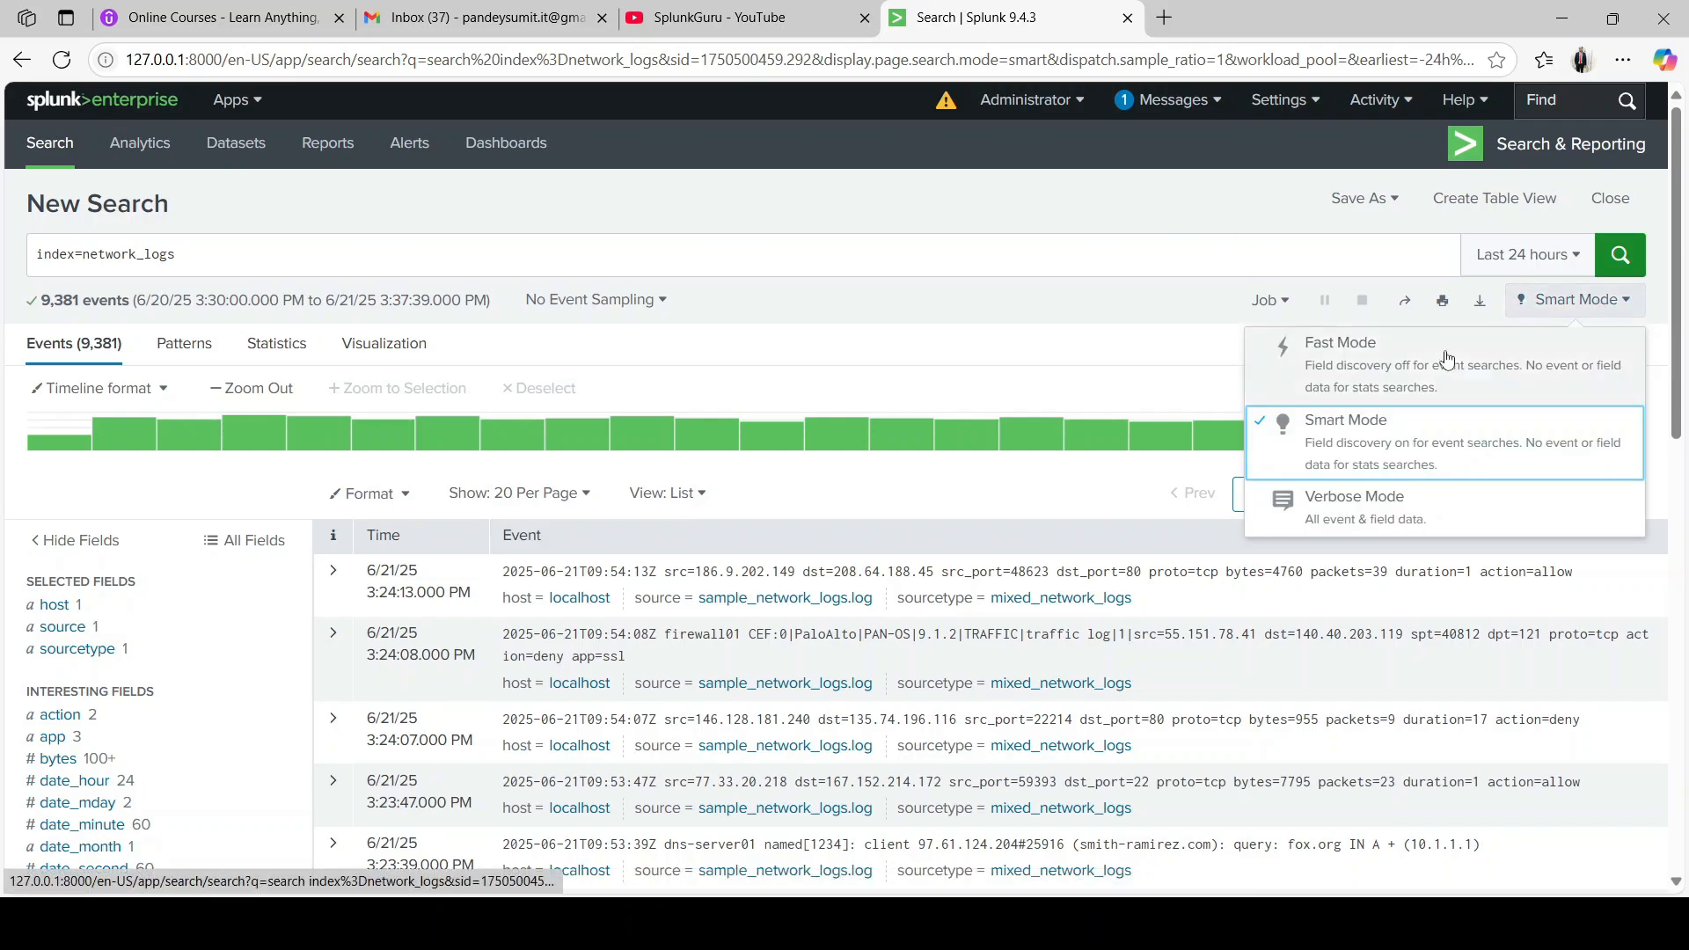
pyautogui.click(1381, 373)
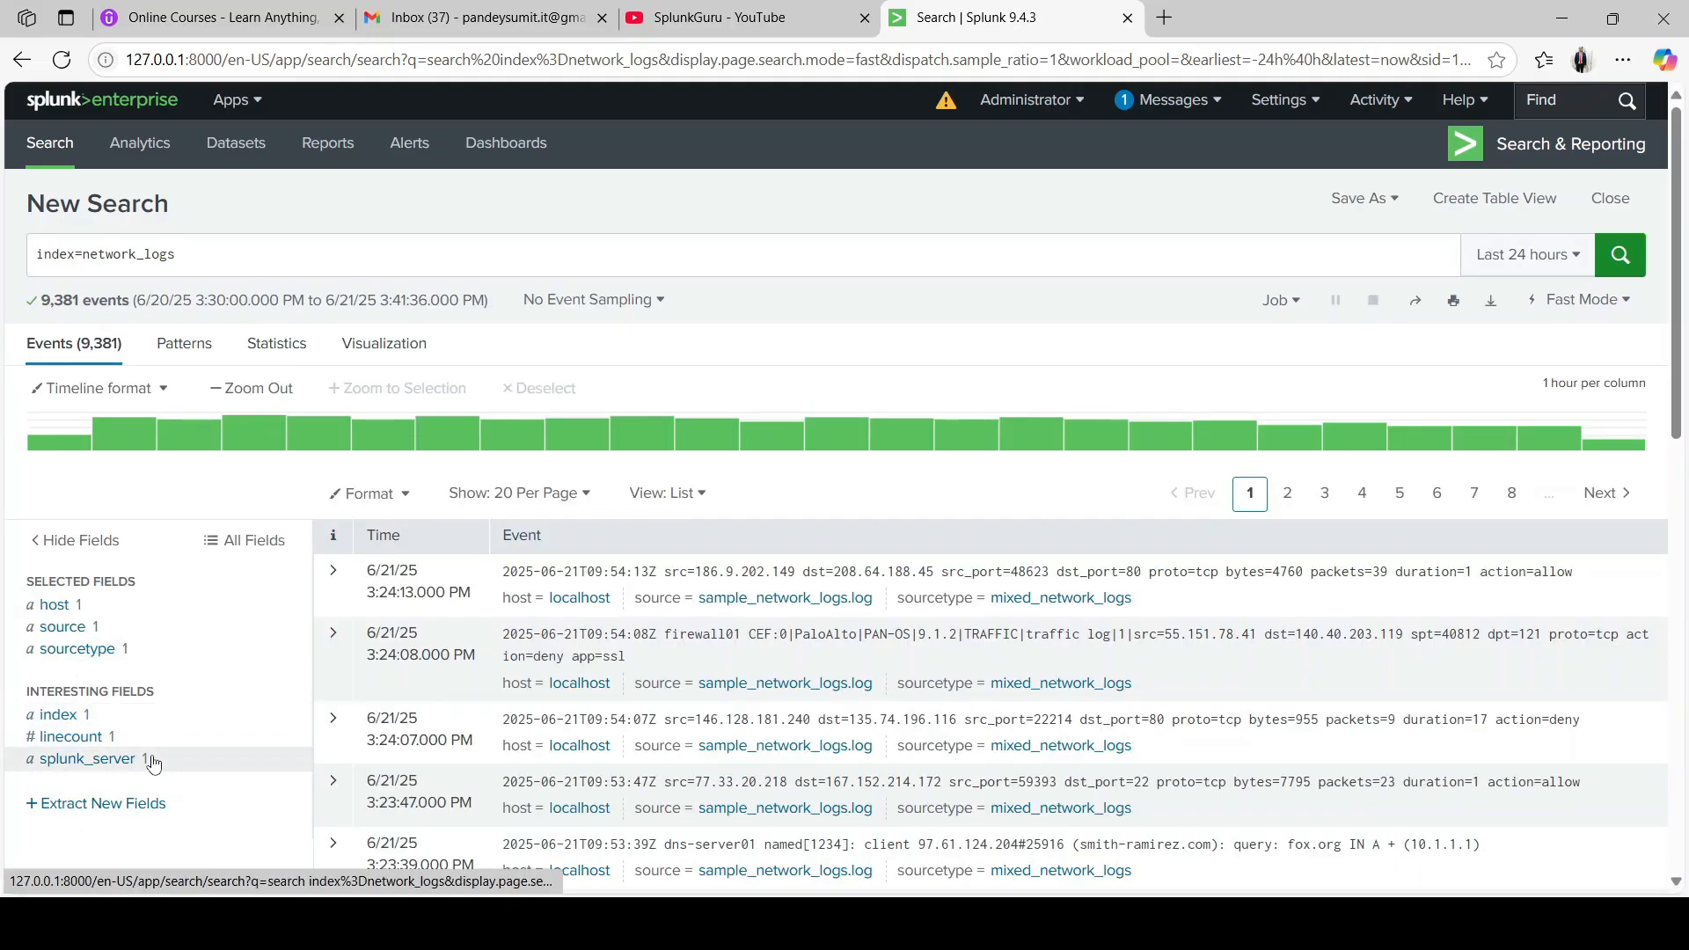
# Step: Check the limited field list and switch the network_logs search to Verbose Mode
pyautogui.scroll(-1, 149, 765)
pyautogui.click(1582, 229)
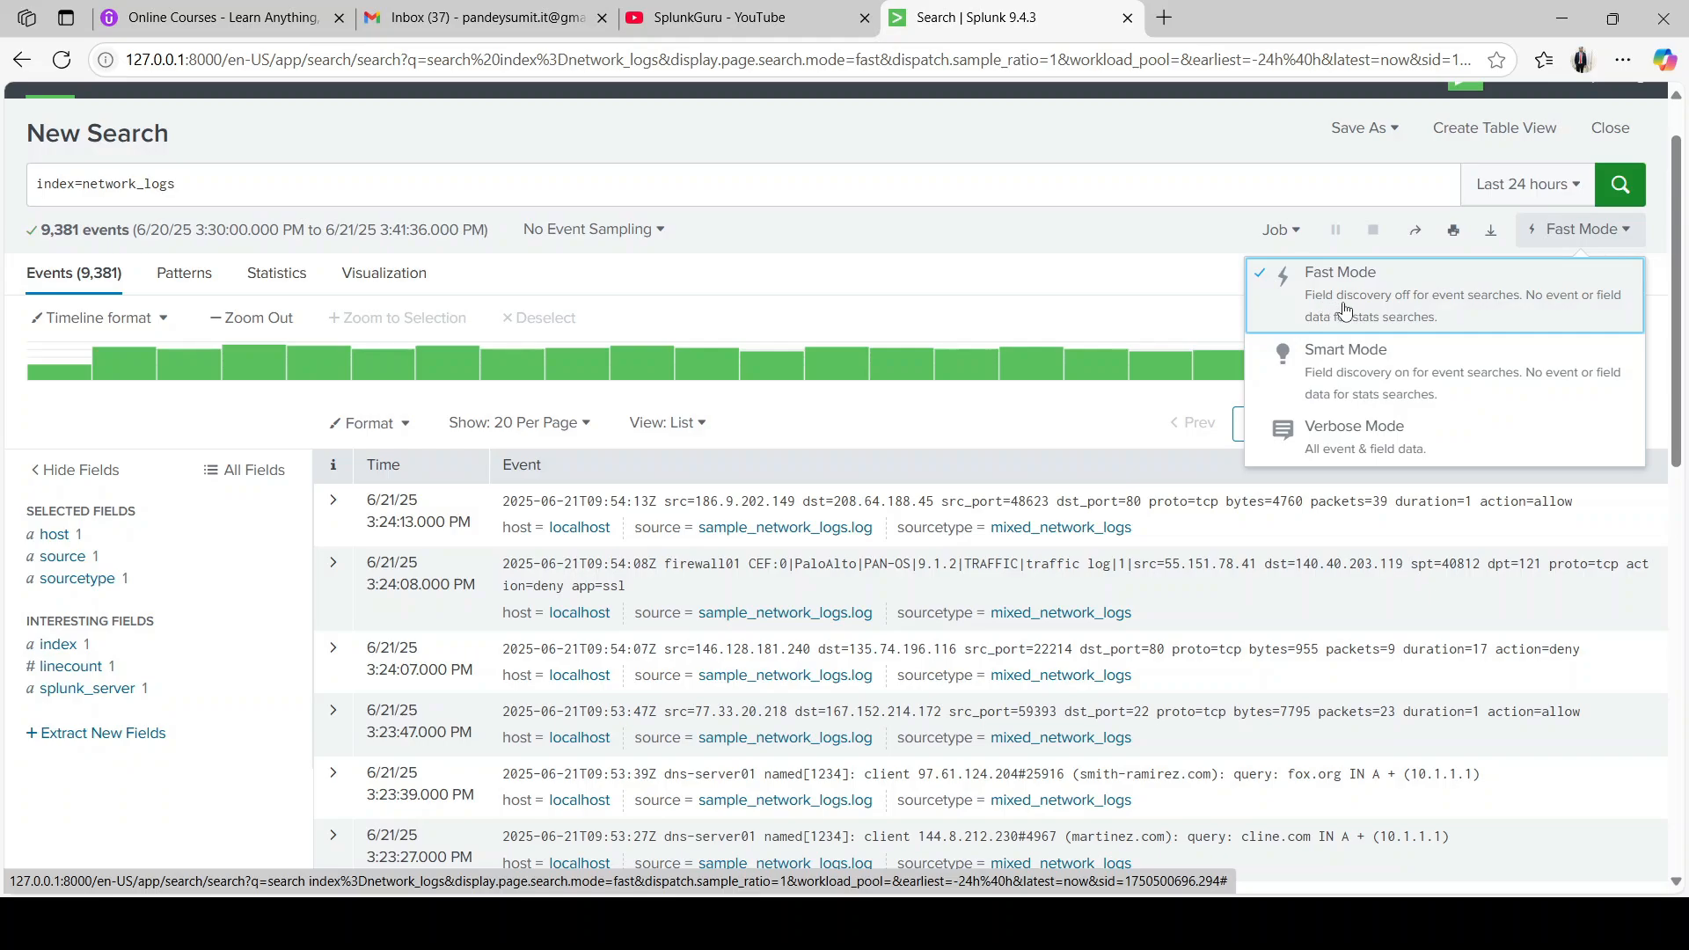
pyautogui.click(929, 160)
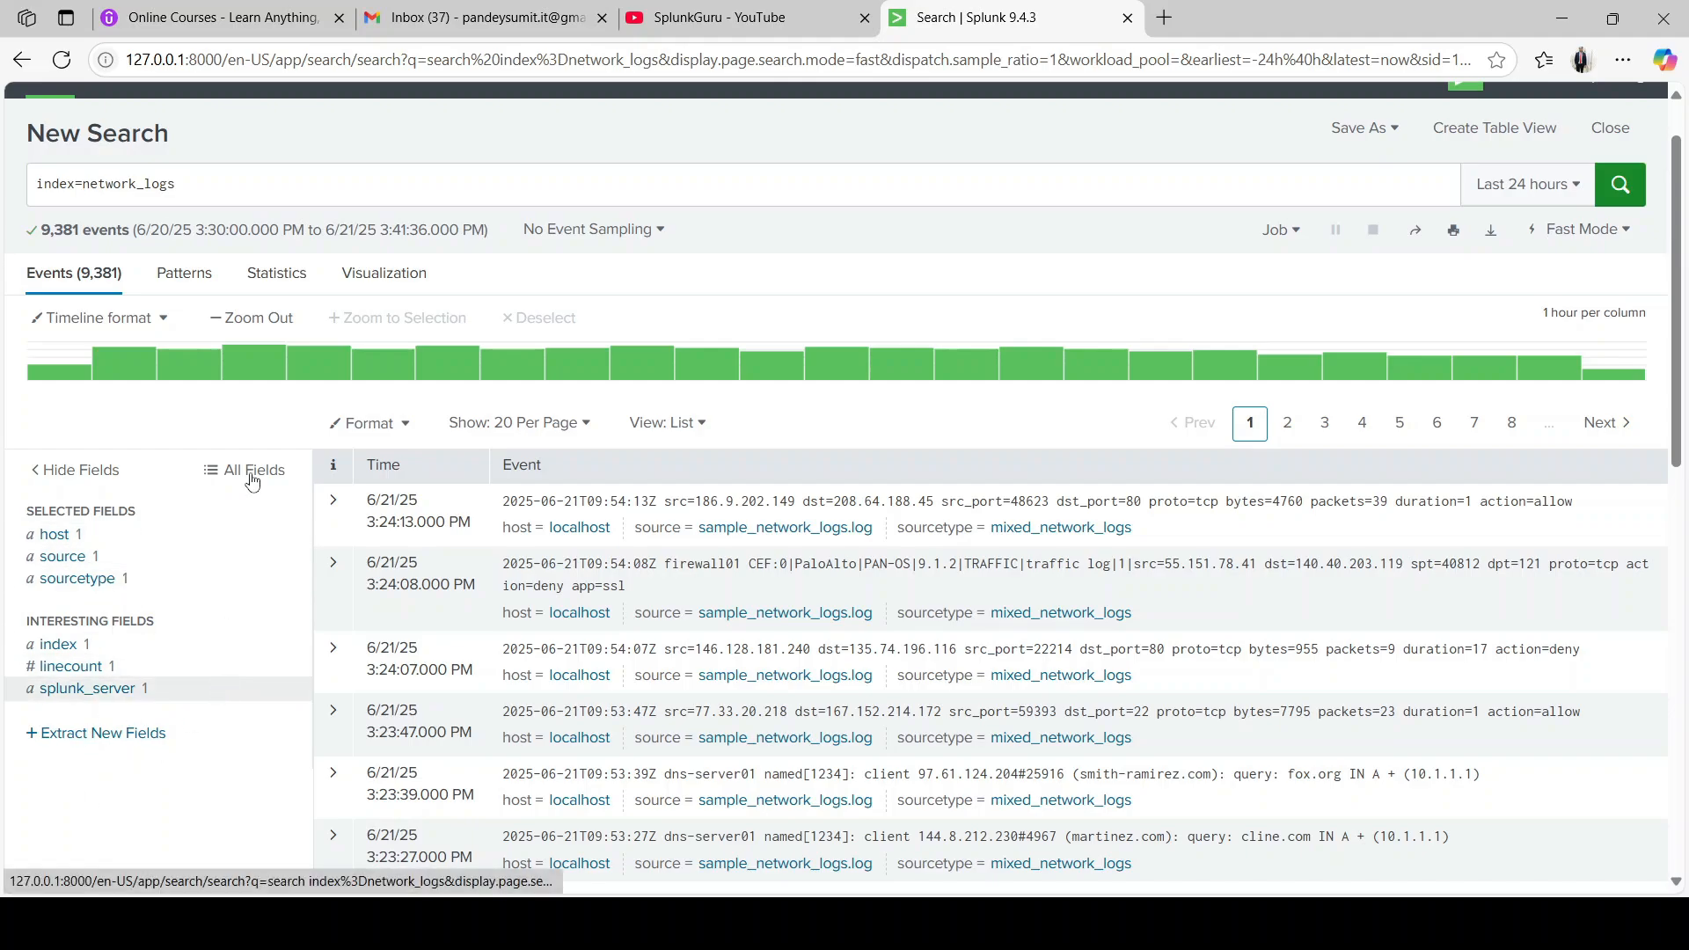
pyautogui.click(211, 186)
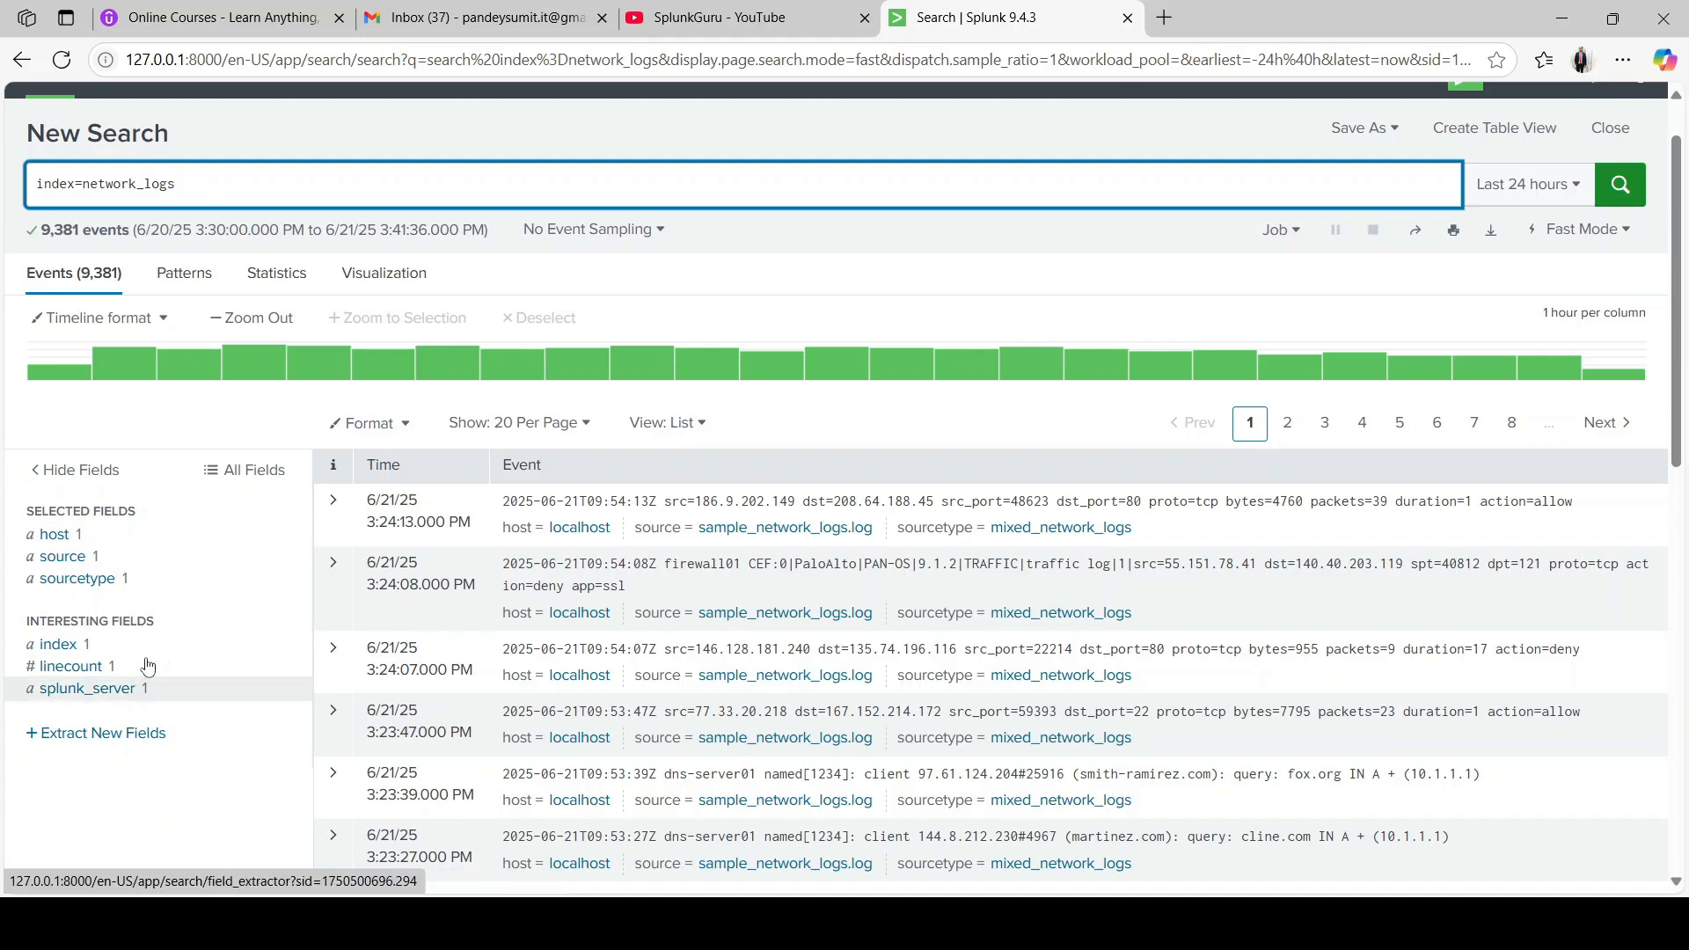
pyautogui.click(1575, 229)
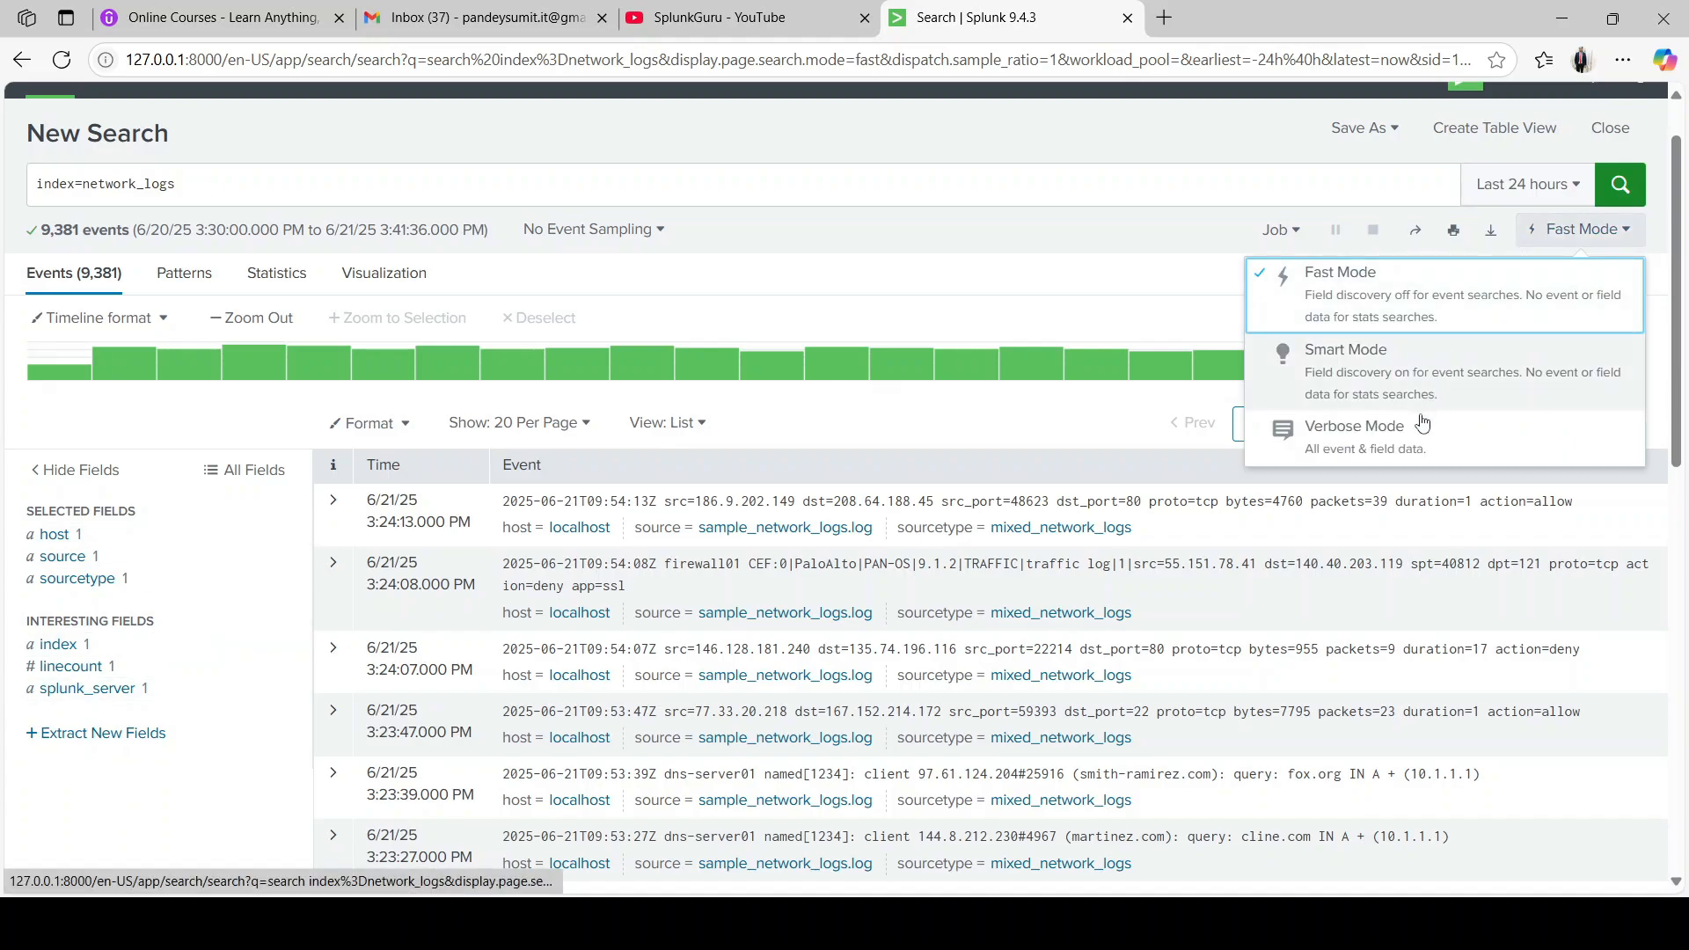
pyautogui.click(1379, 451)
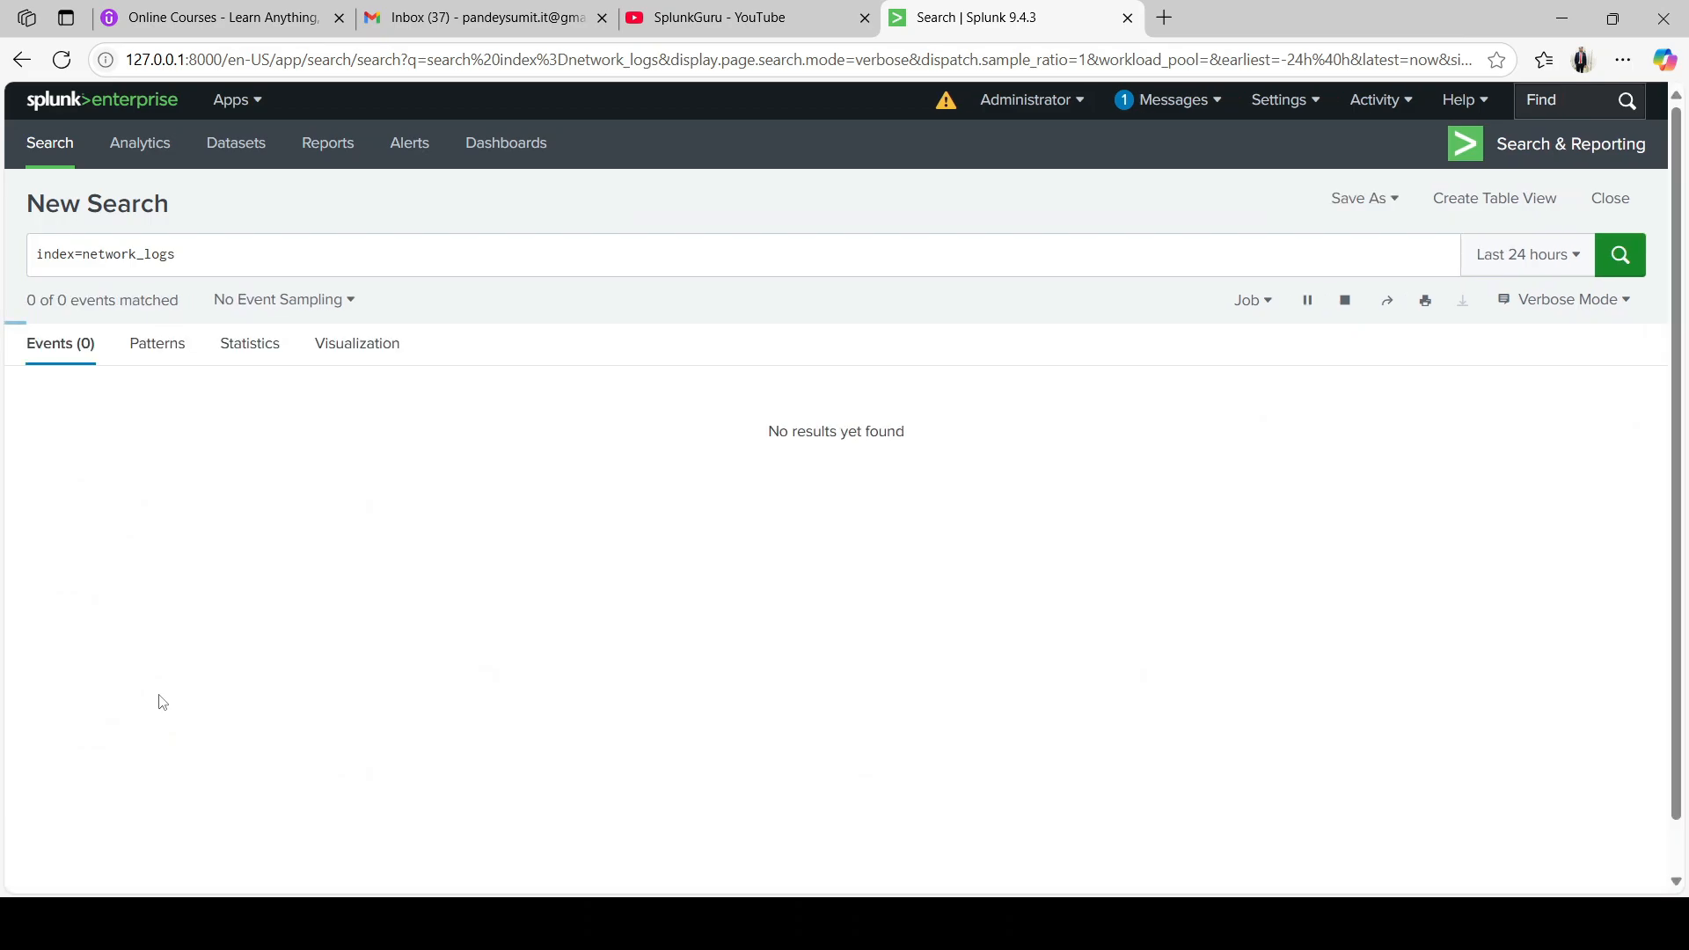
# Step: Examine the interesting fields of the network_logs events and open the value summary of the date_second field
pyautogui.scroll(-3, 124, 716)
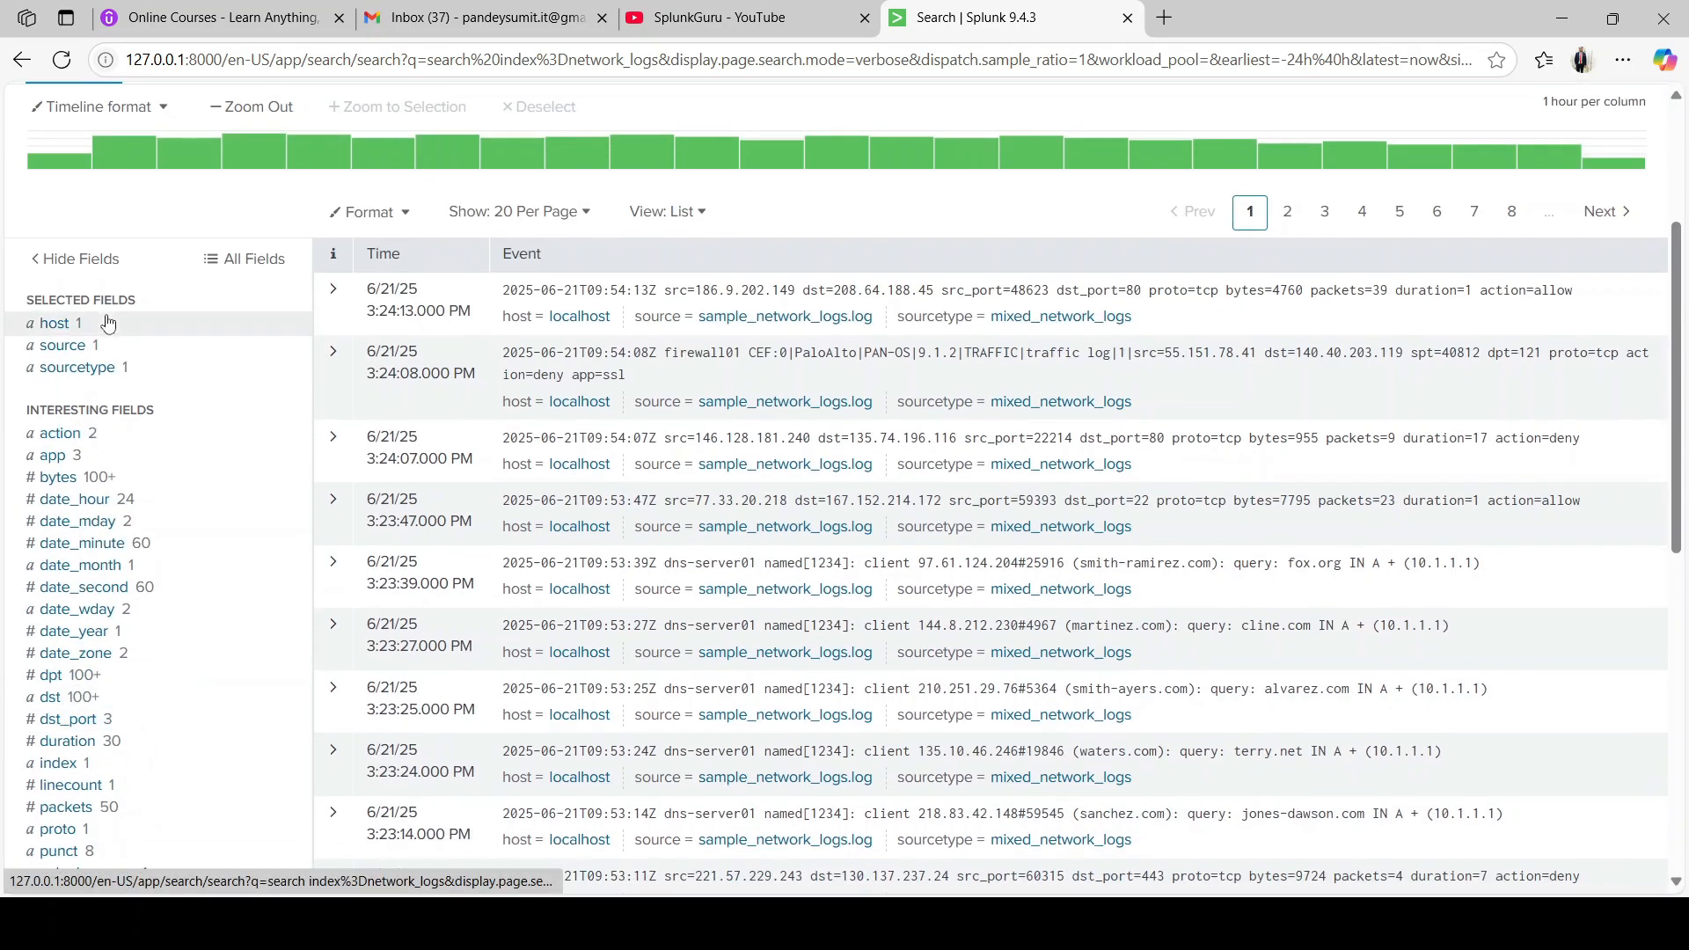
pyautogui.scroll(-5, 73, 780)
pyautogui.scroll(3, 88, 686)
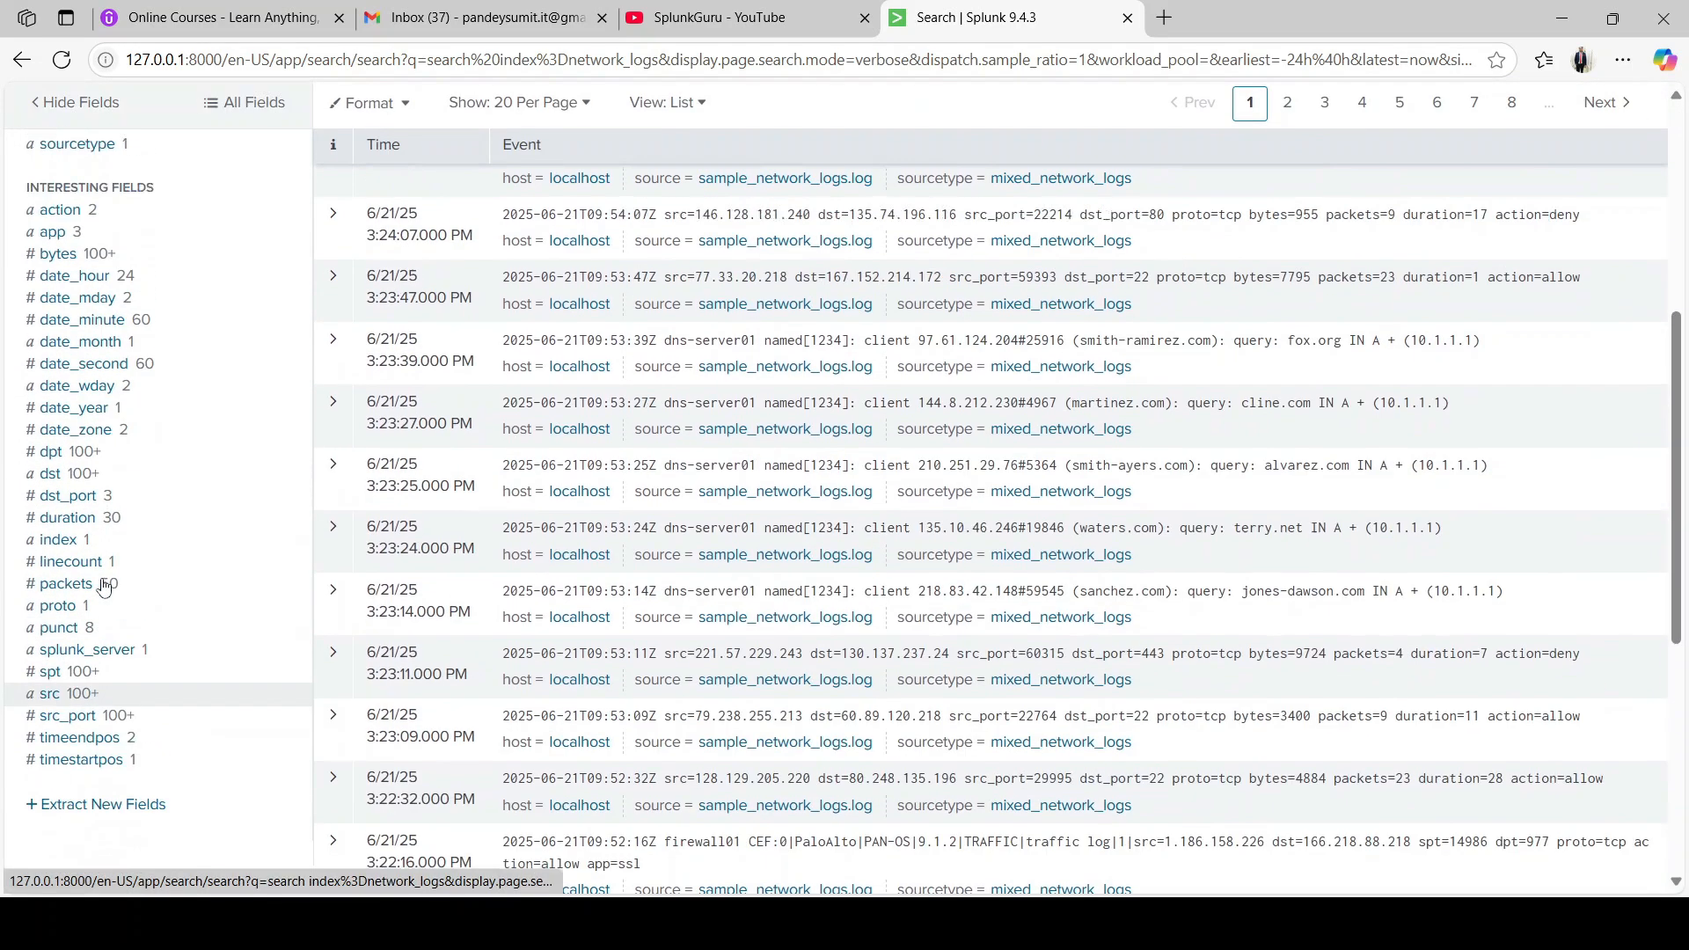
pyautogui.scroll(-2, 115, 479)
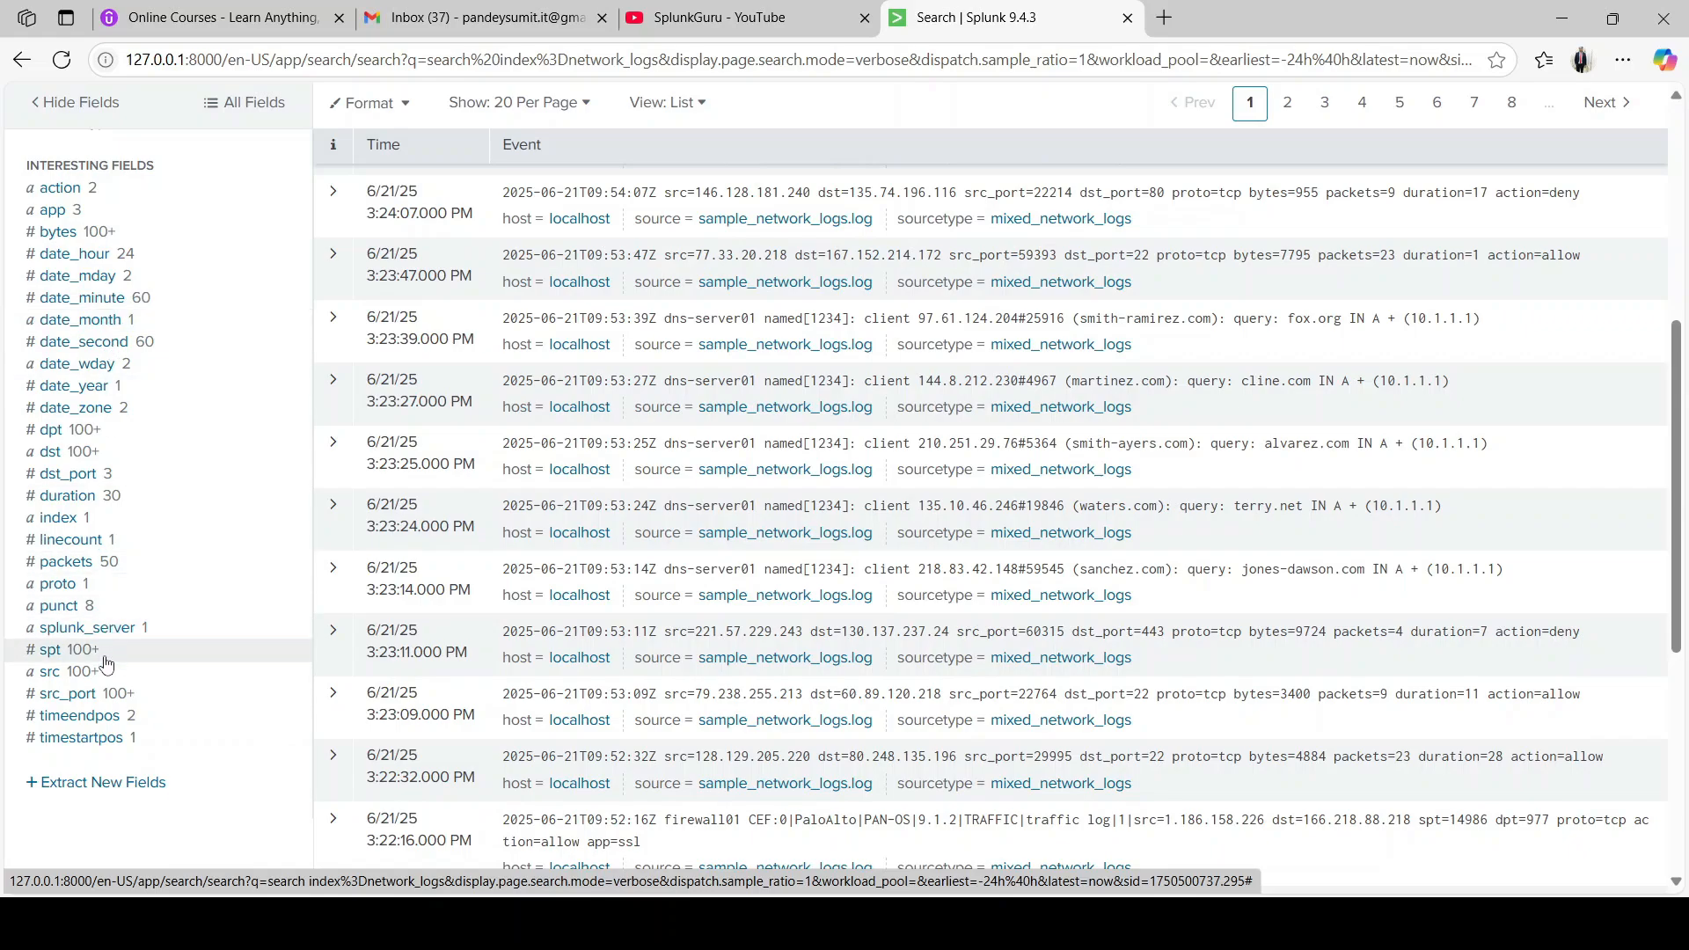
pyautogui.scroll(2, 132, 411)
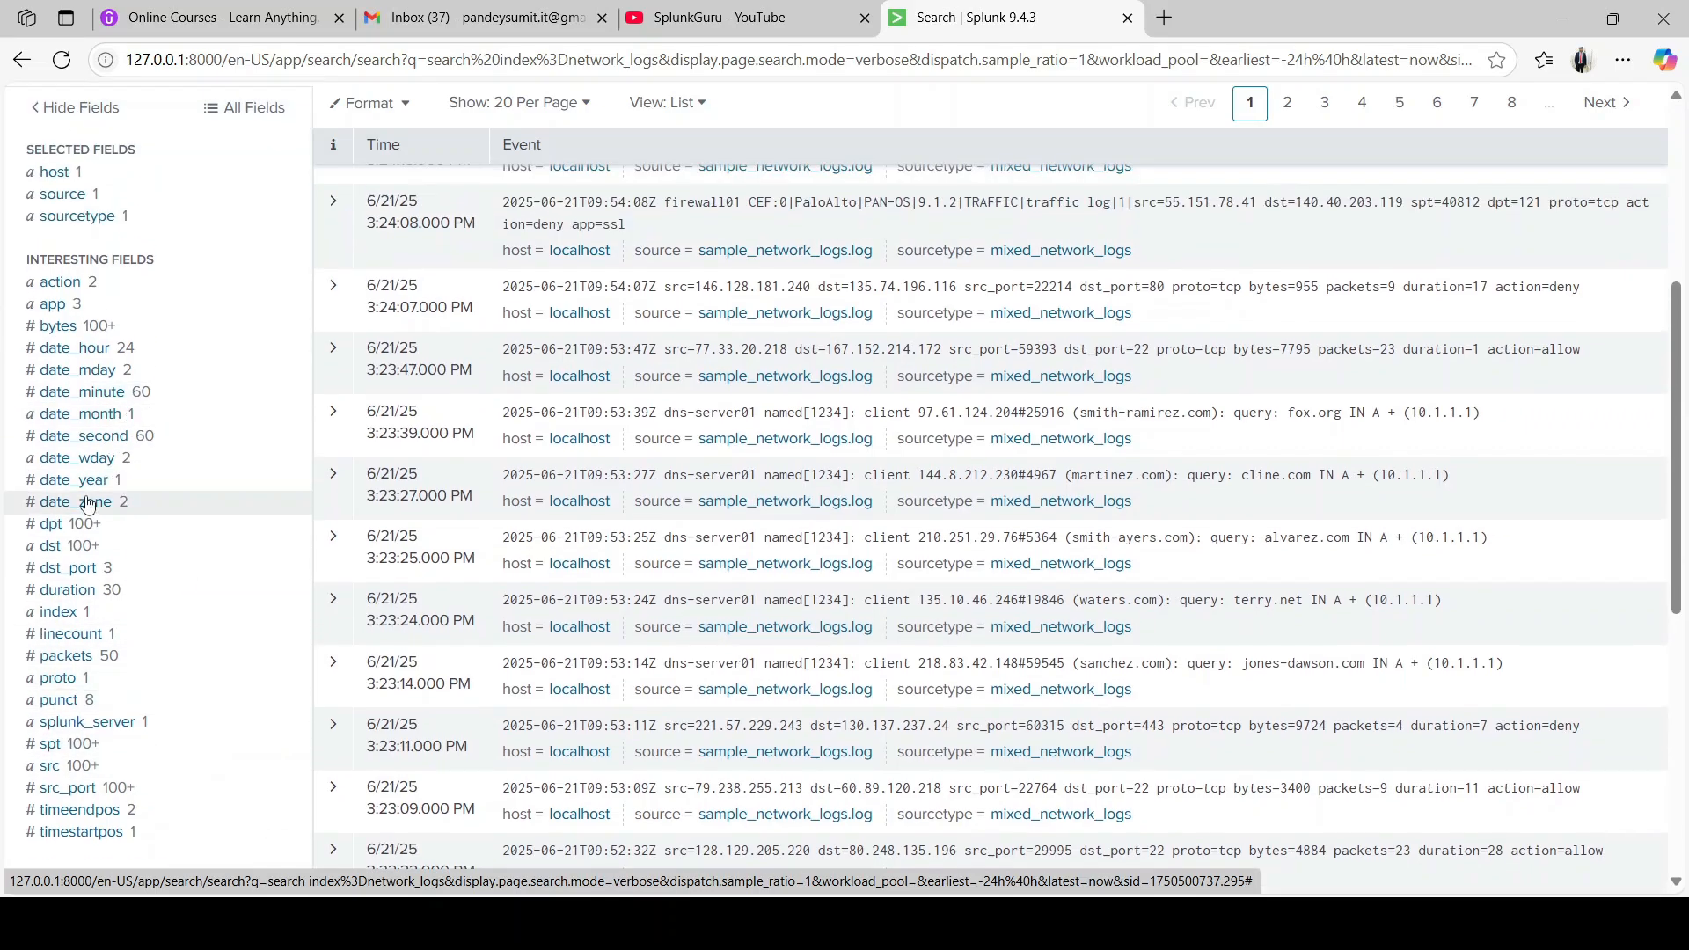
pyautogui.click(82, 439)
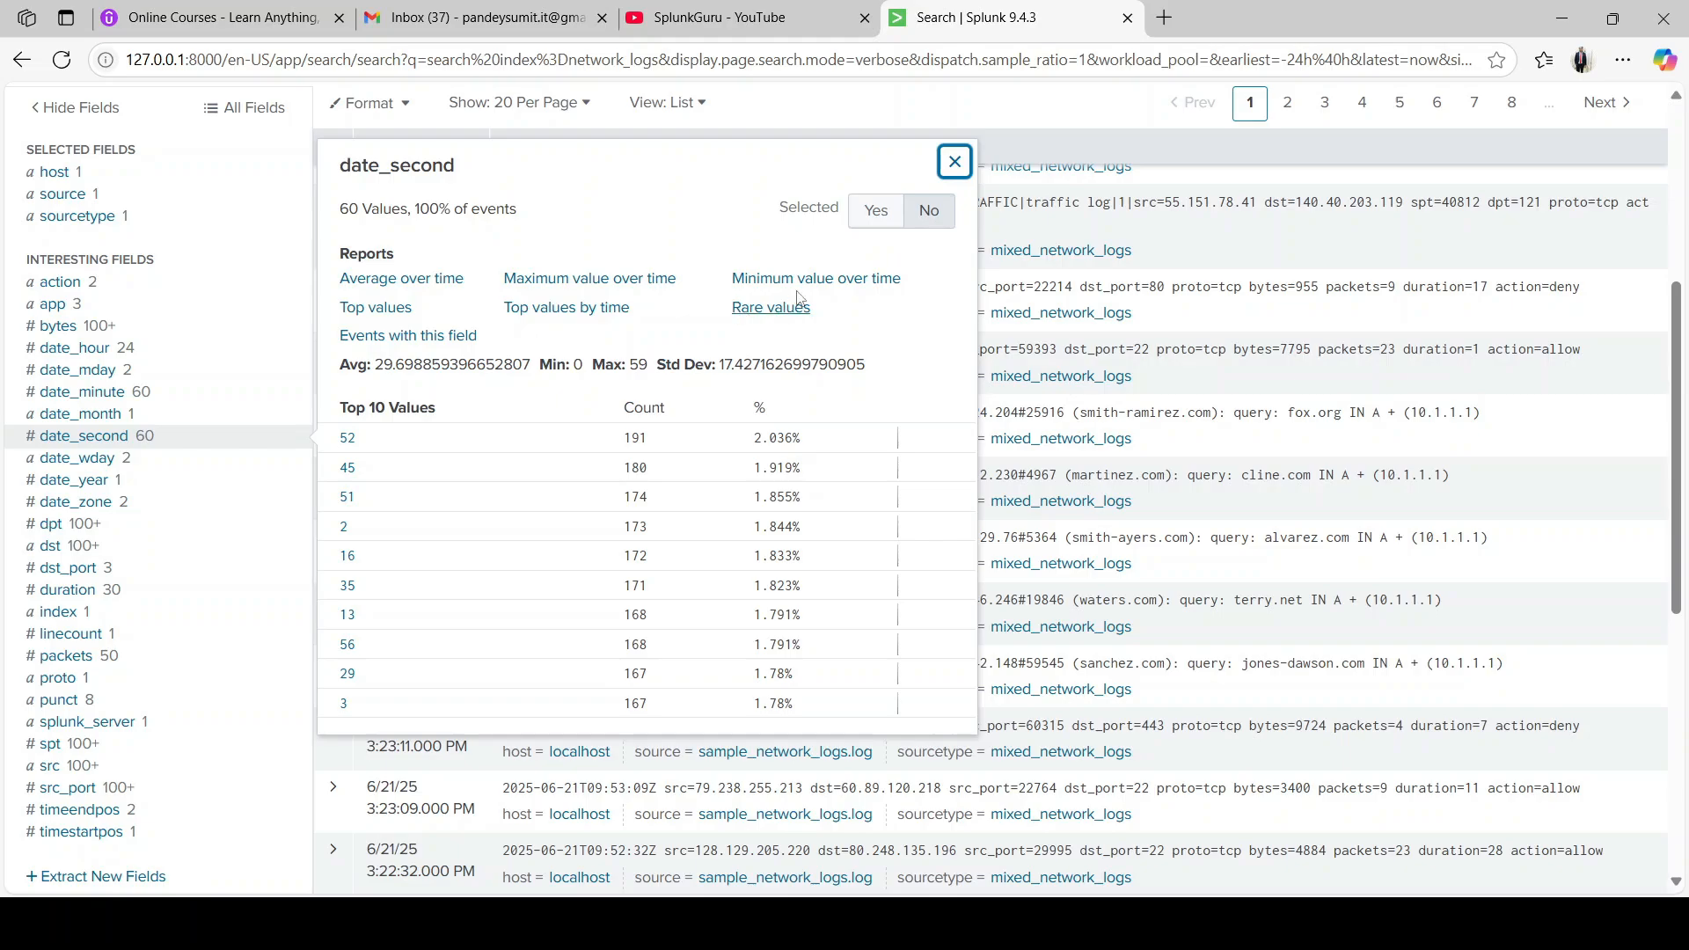
# Step: Close the date_second value summary, switch the network_logs search to Smart Mode and check its field list
pyautogui.scroll(1, 628, 253)
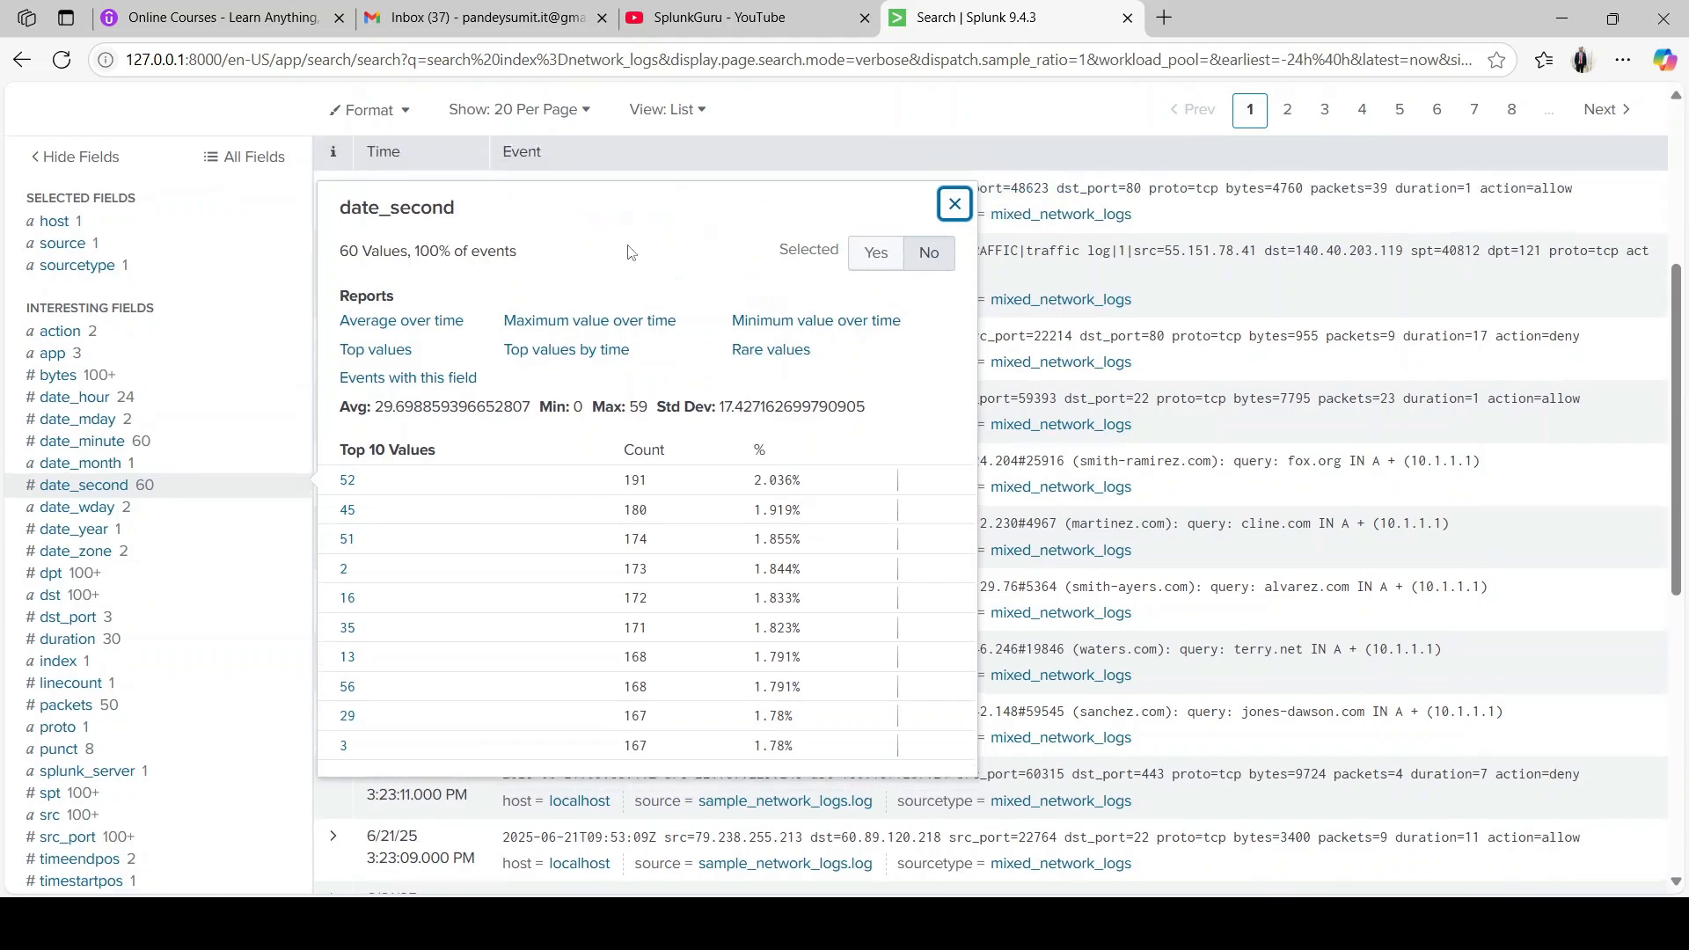
pyautogui.click(955, 203)
pyautogui.scroll(3, 151, 634)
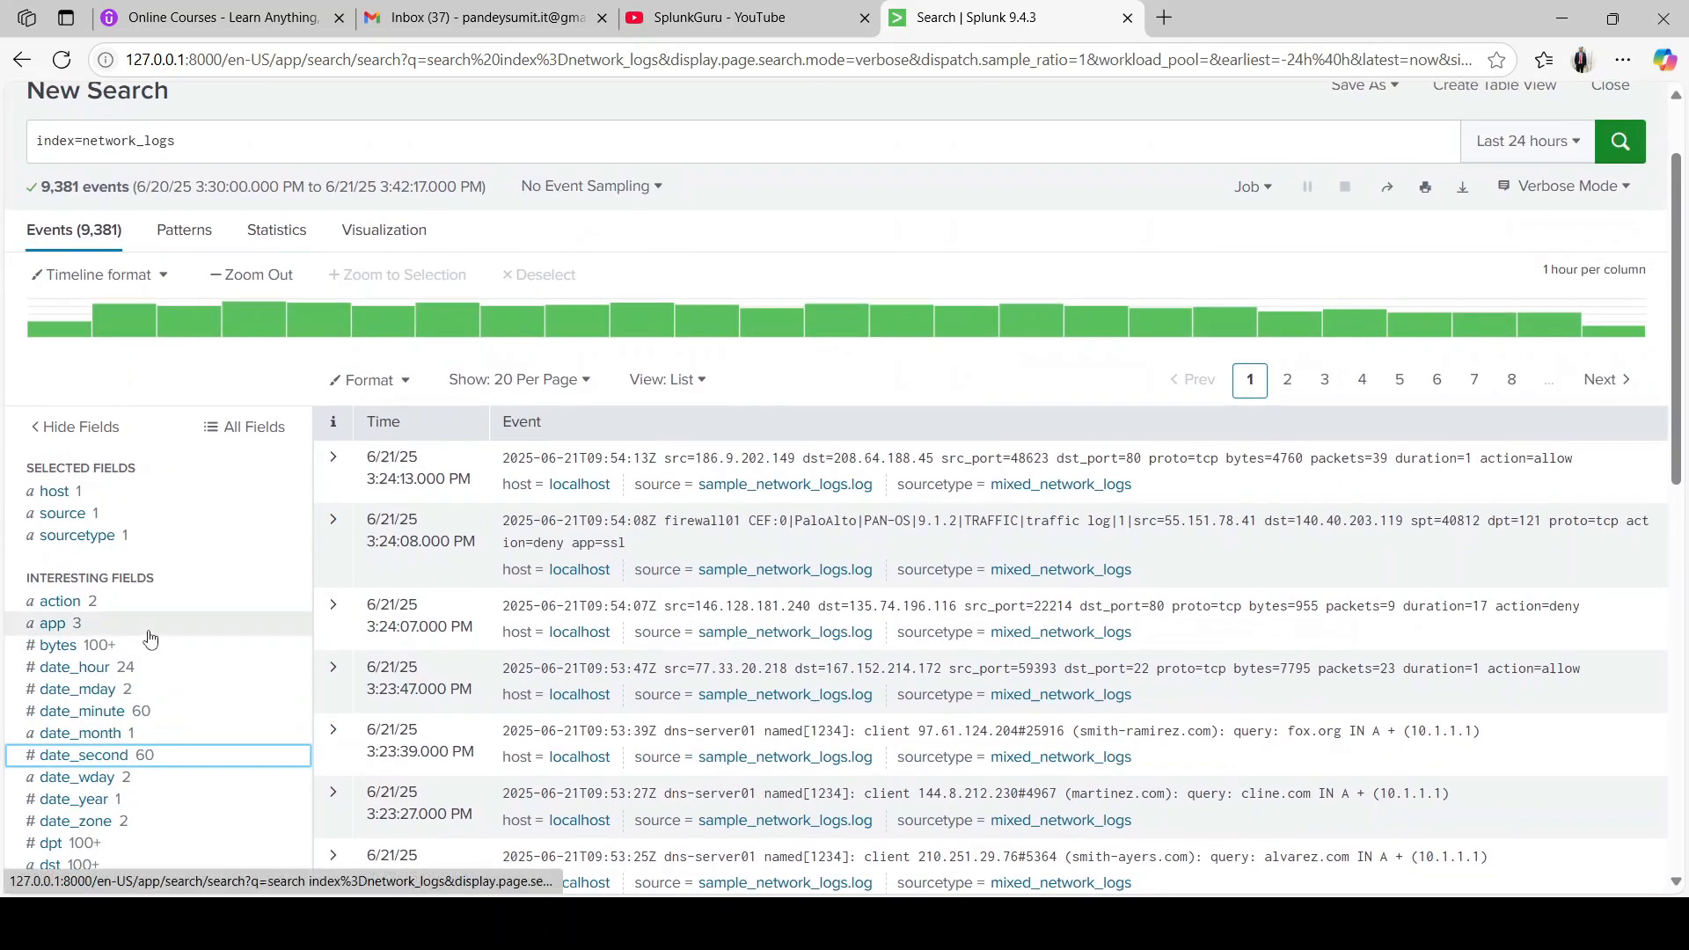
pyautogui.click(1581, 192)
pyautogui.click(1357, 333)
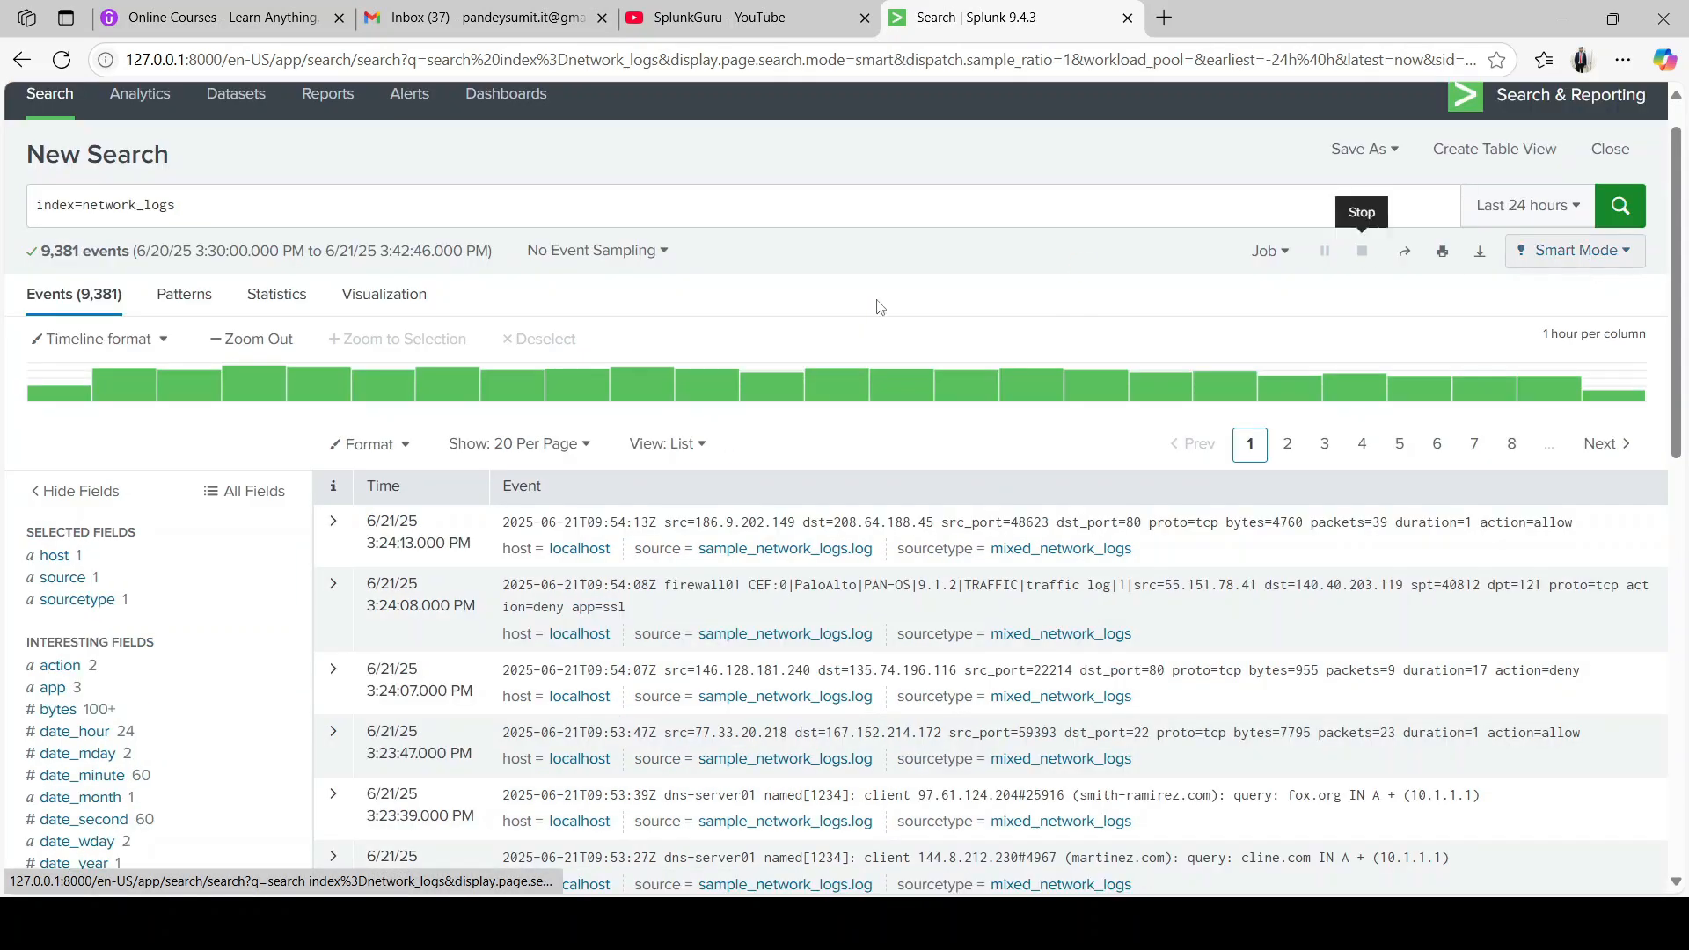
pyautogui.scroll(-1, 212, 708)
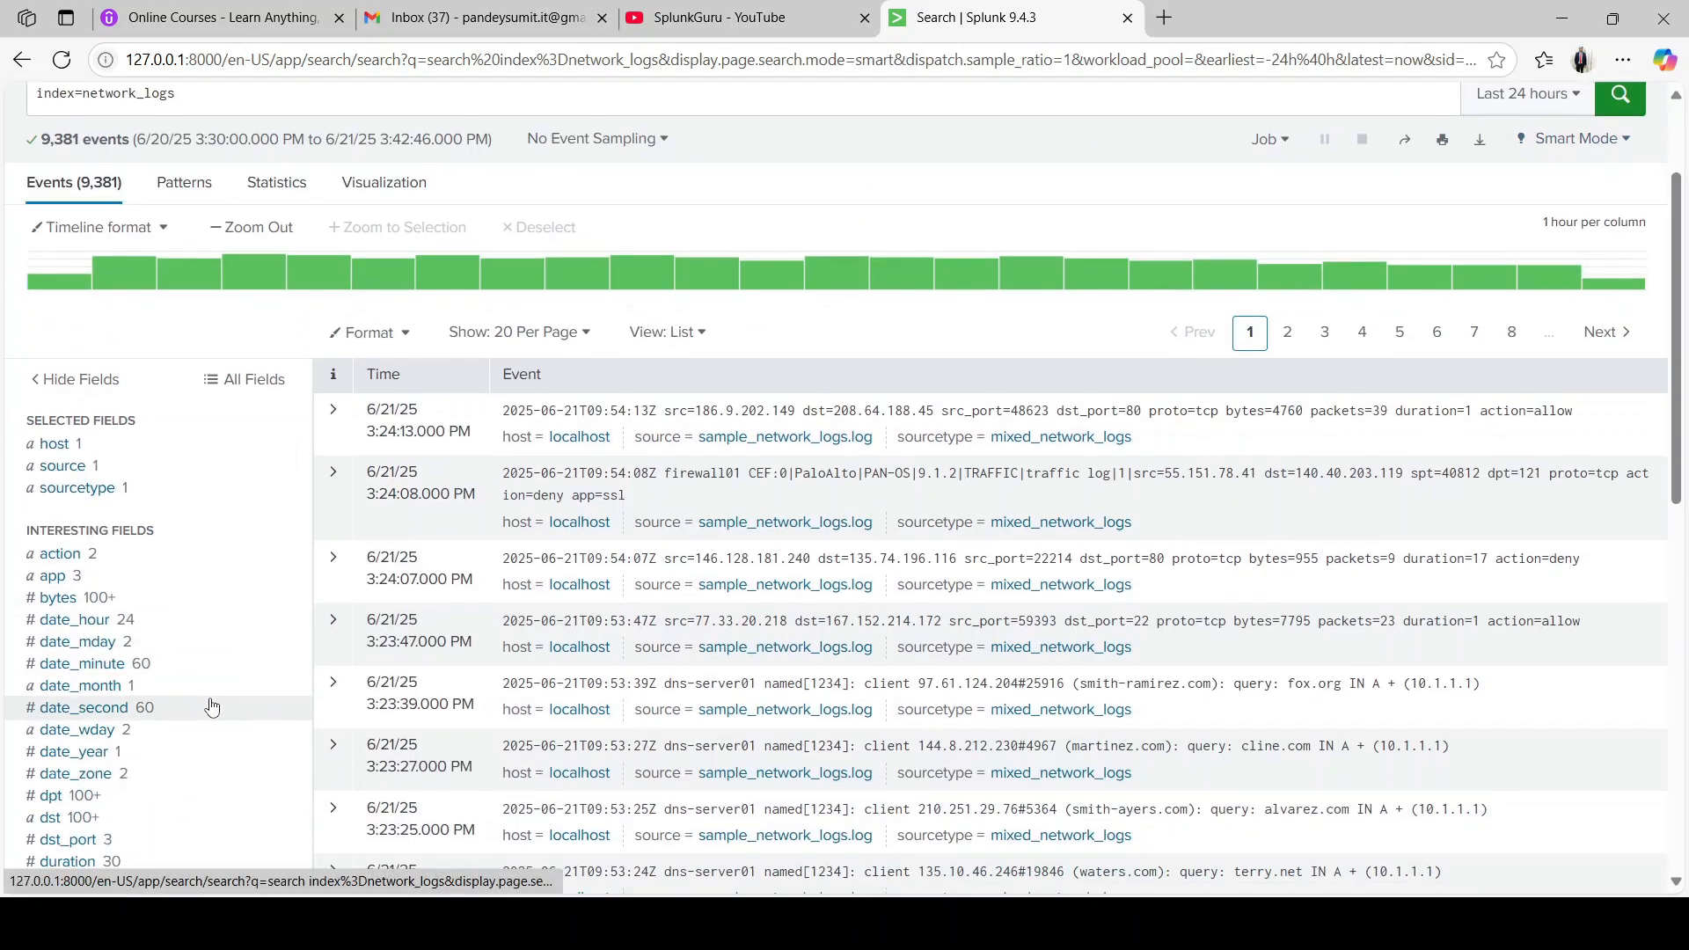
pyautogui.scroll(-1, 140, 757)
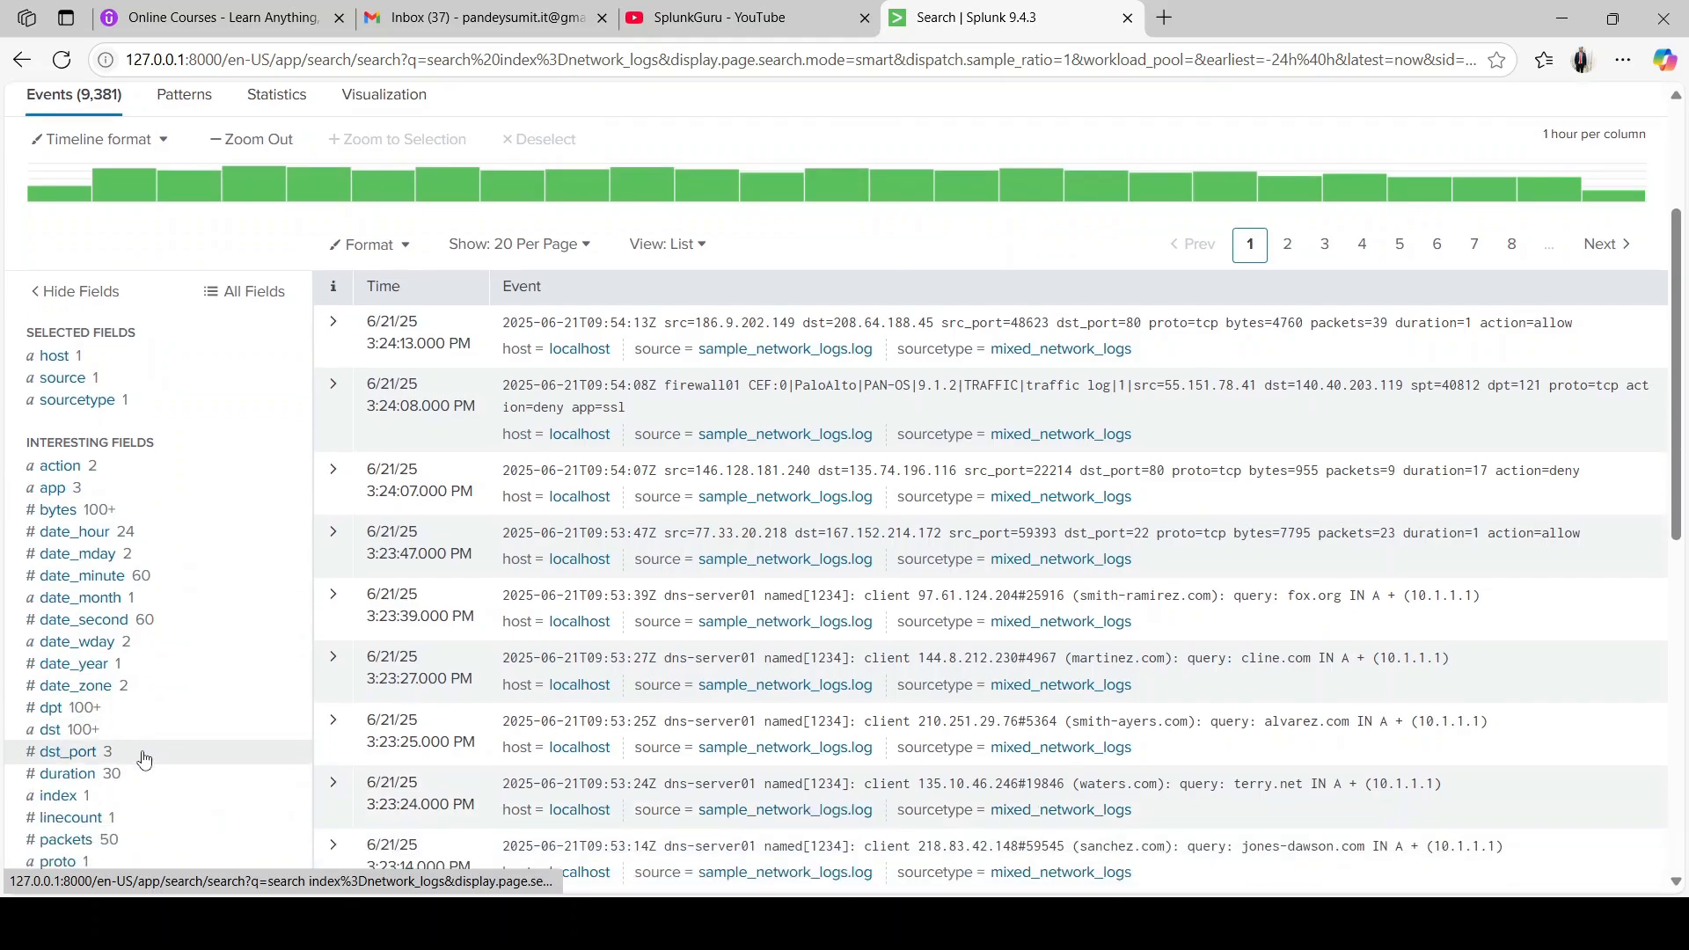
# Step: Run index=network_logs|stats count and check its Events view and the search mode descriptions
pyautogui.scroll(2, 141, 756)
pyautogui.click(248, 265)
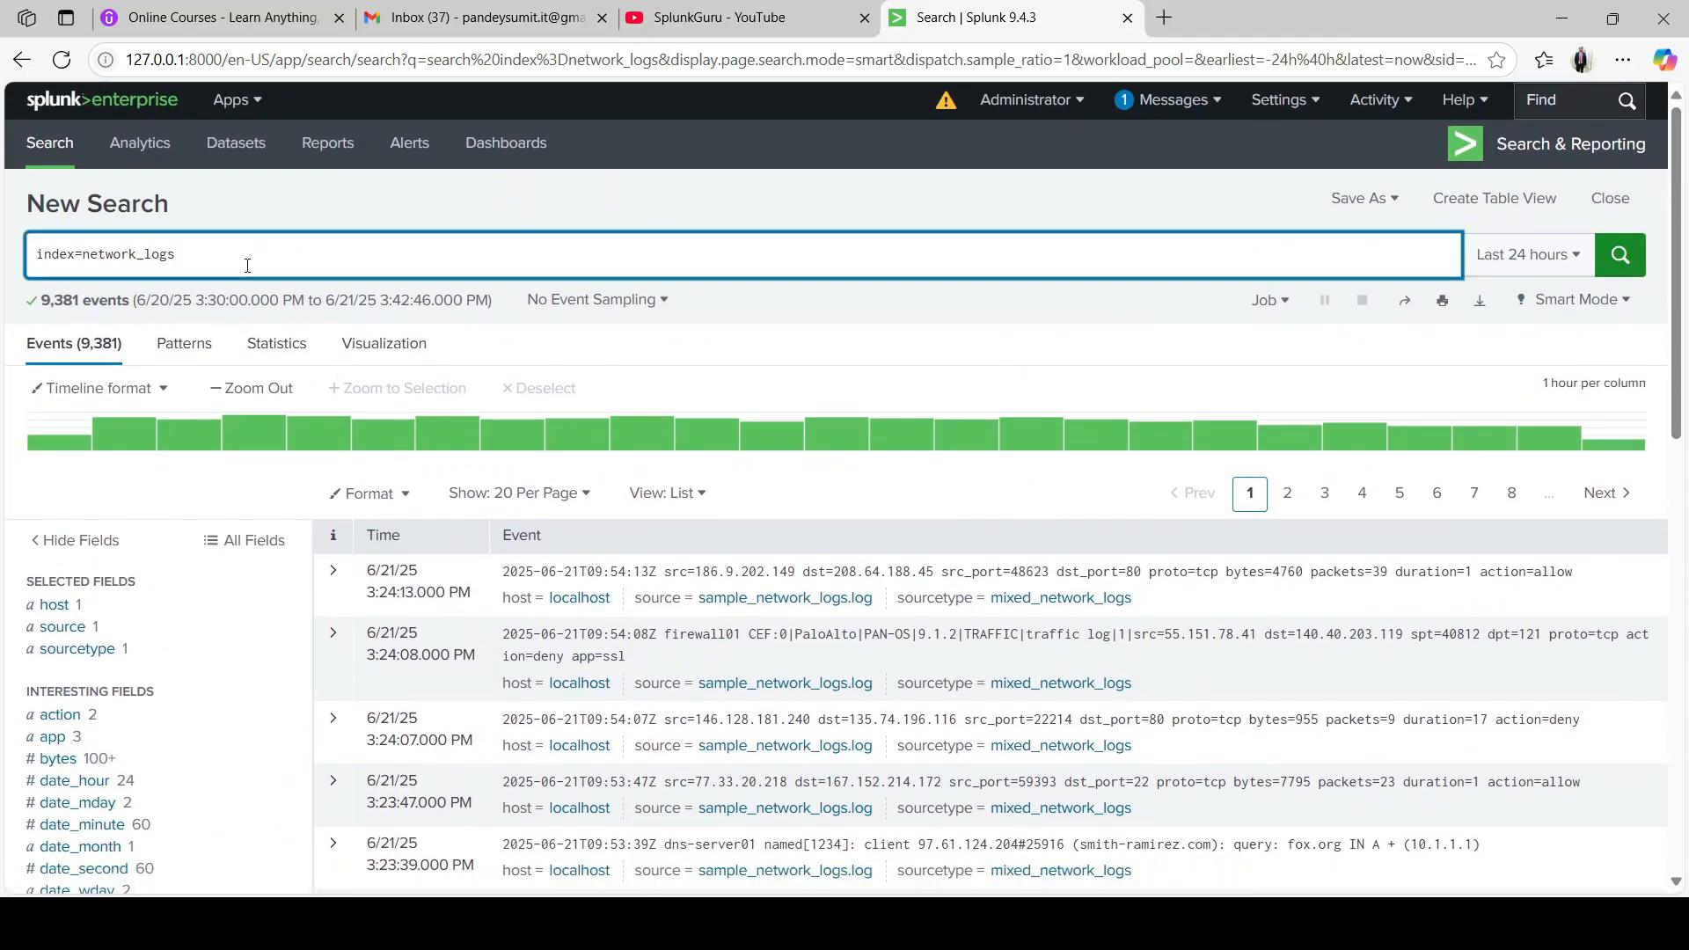
pyautogui.write('|stats co')
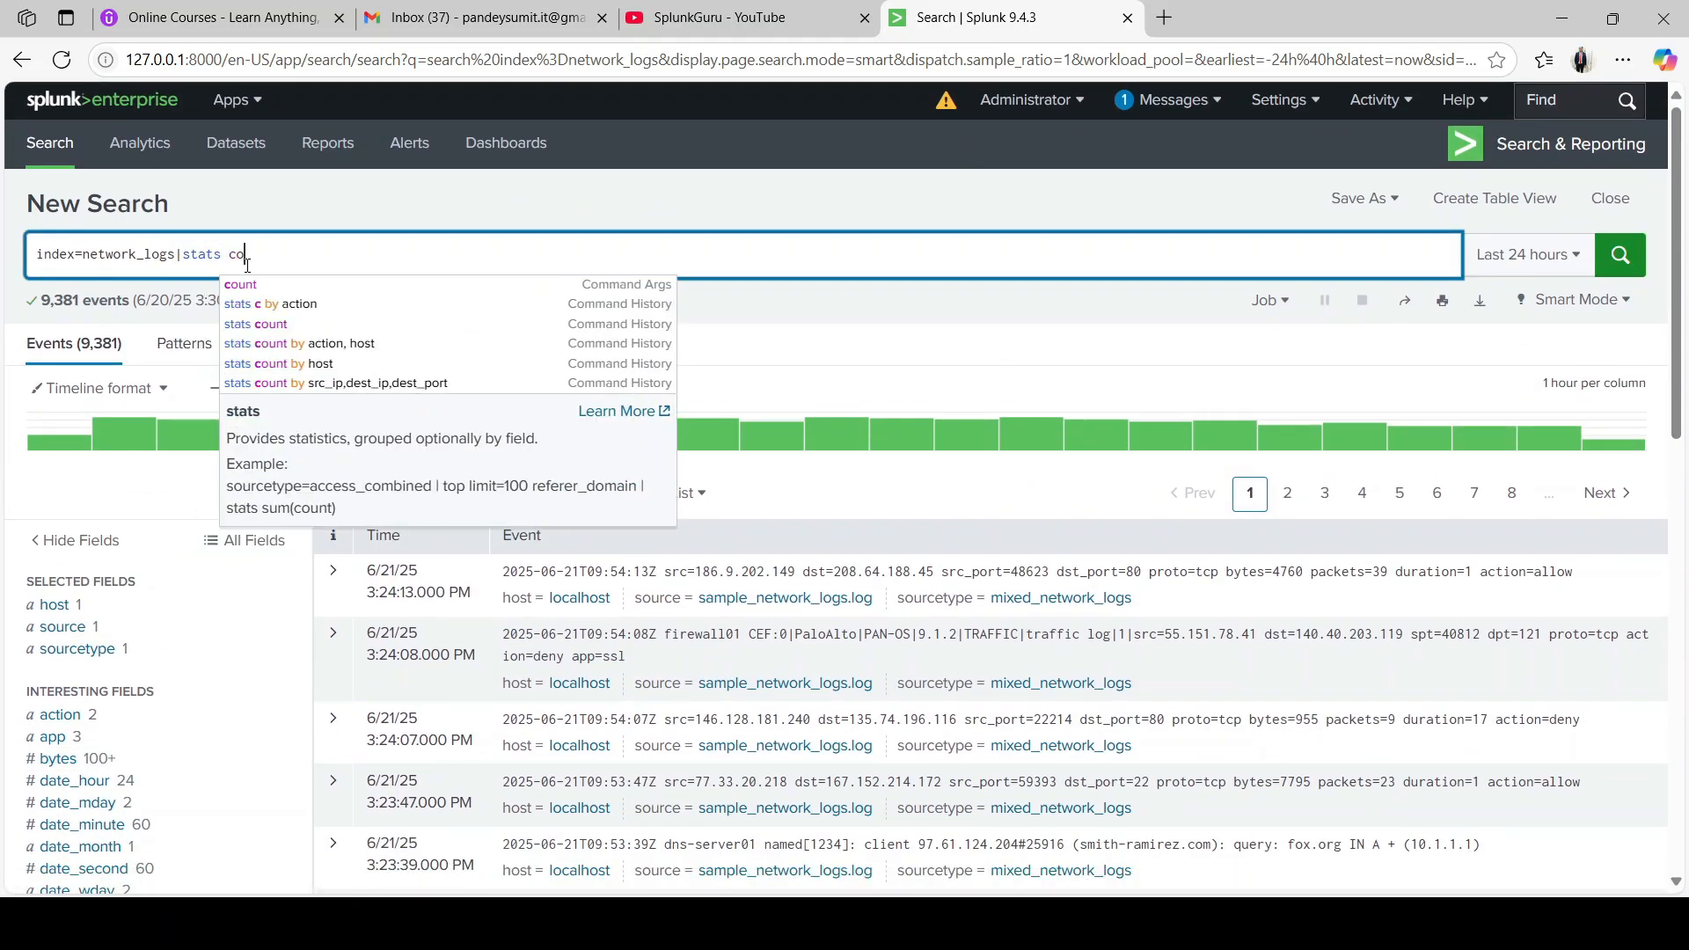
pyautogui.write('unt')
pyautogui.press('Return')
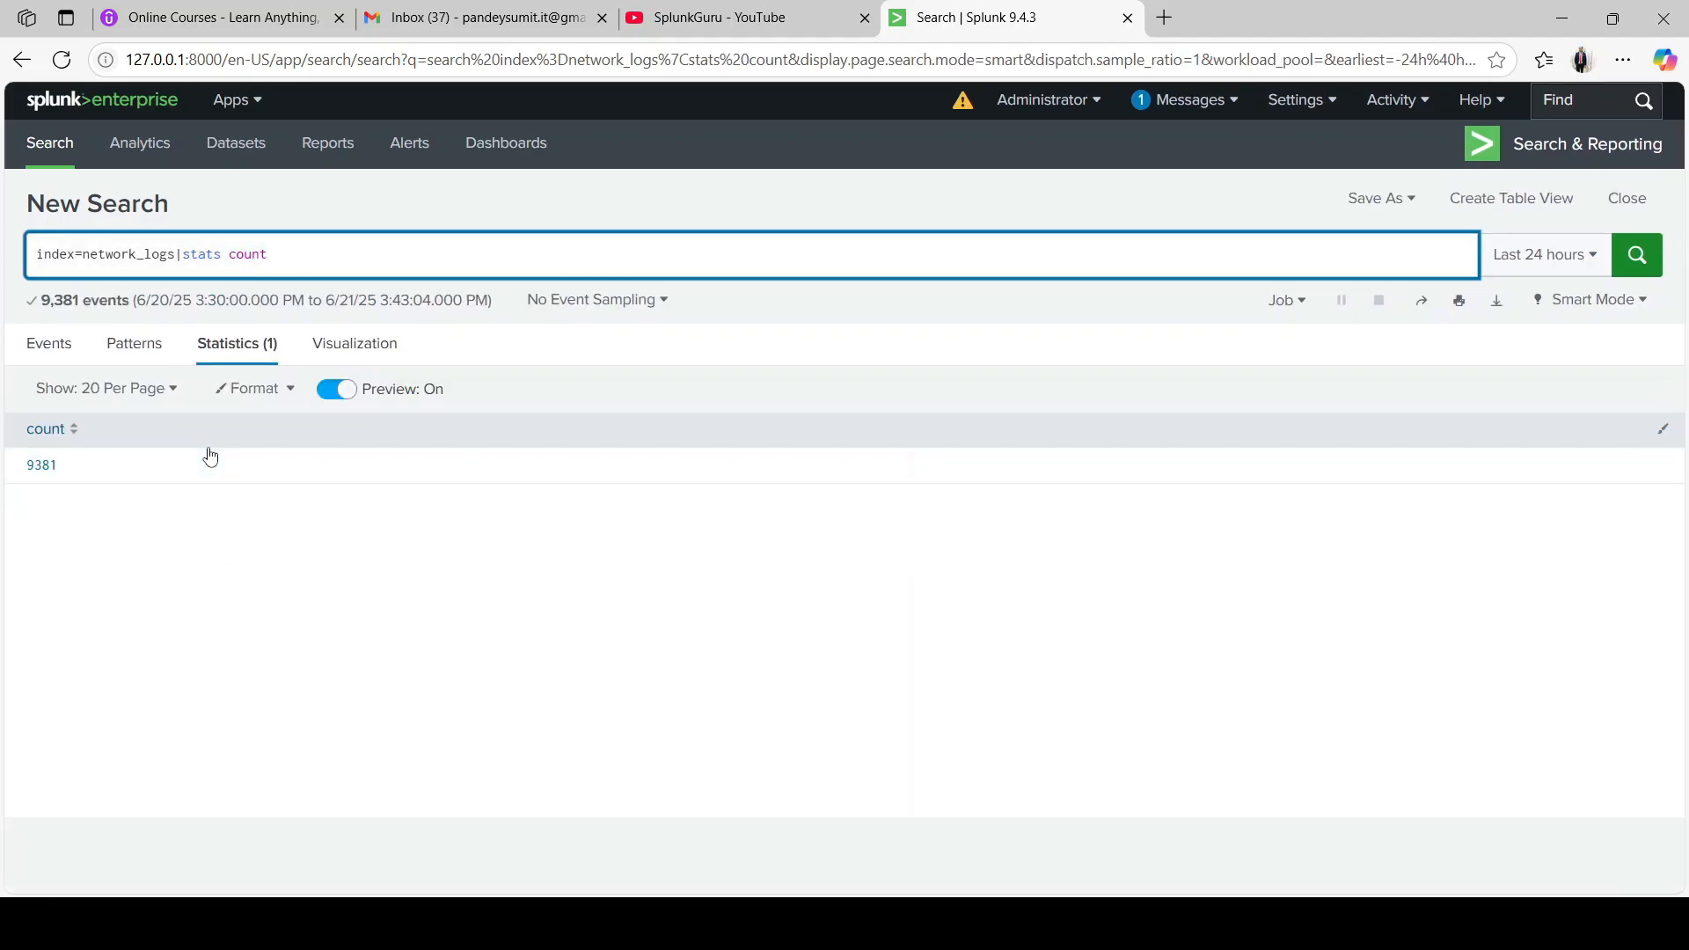
pyautogui.click(62, 349)
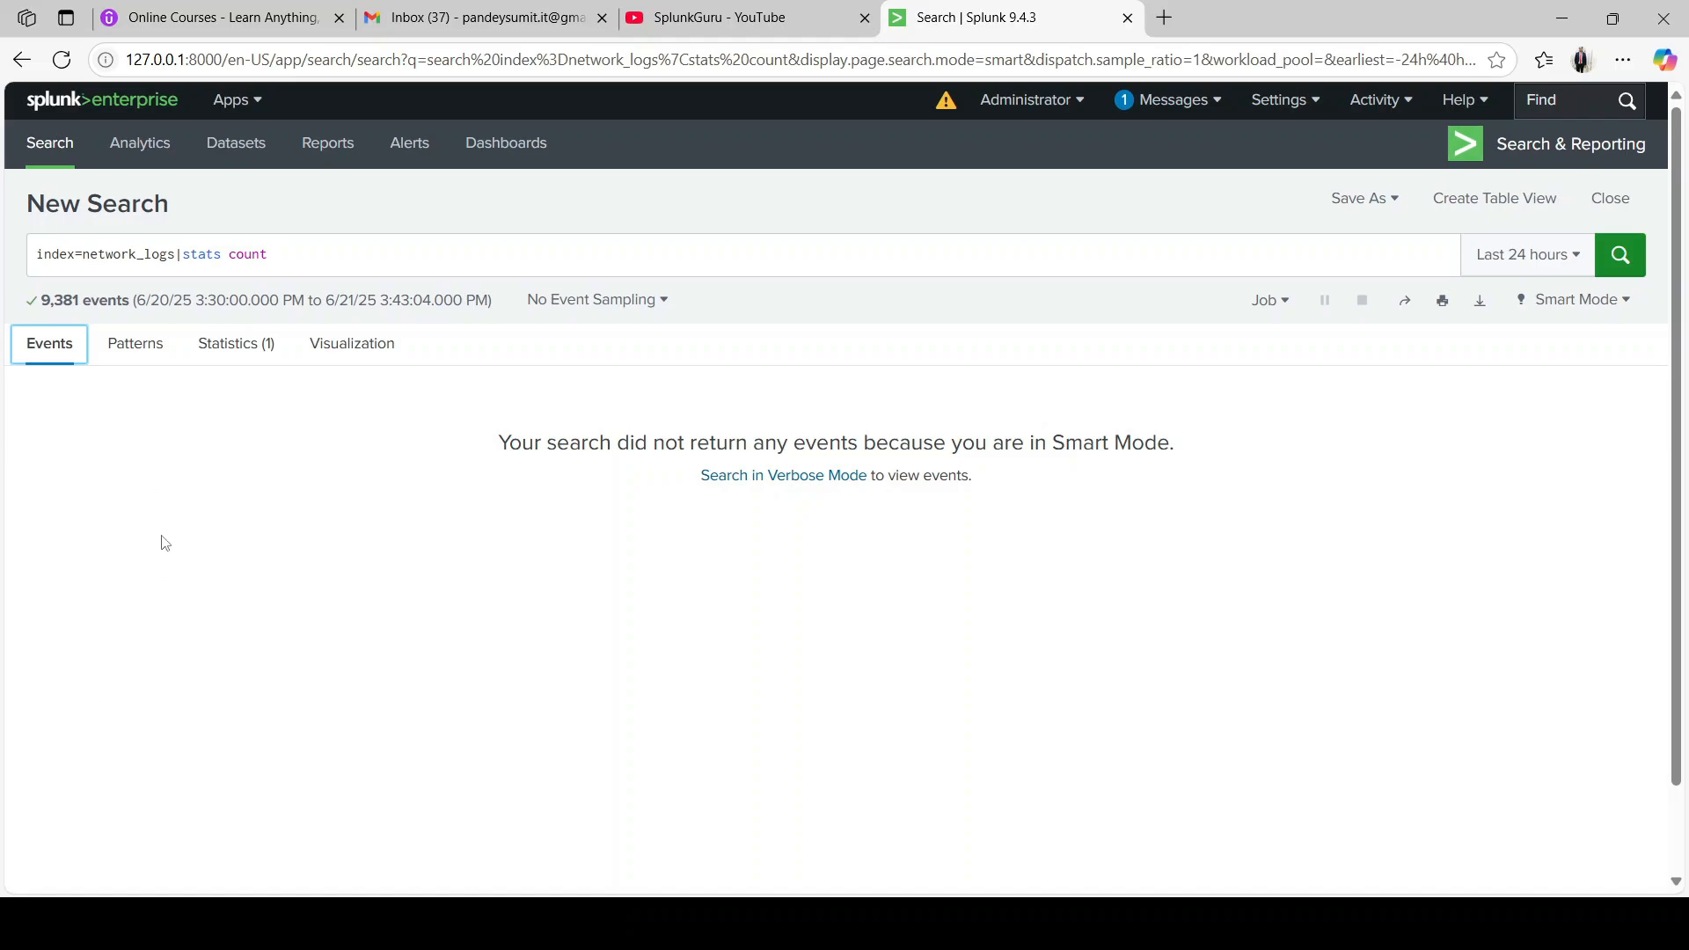
pyautogui.click(1570, 300)
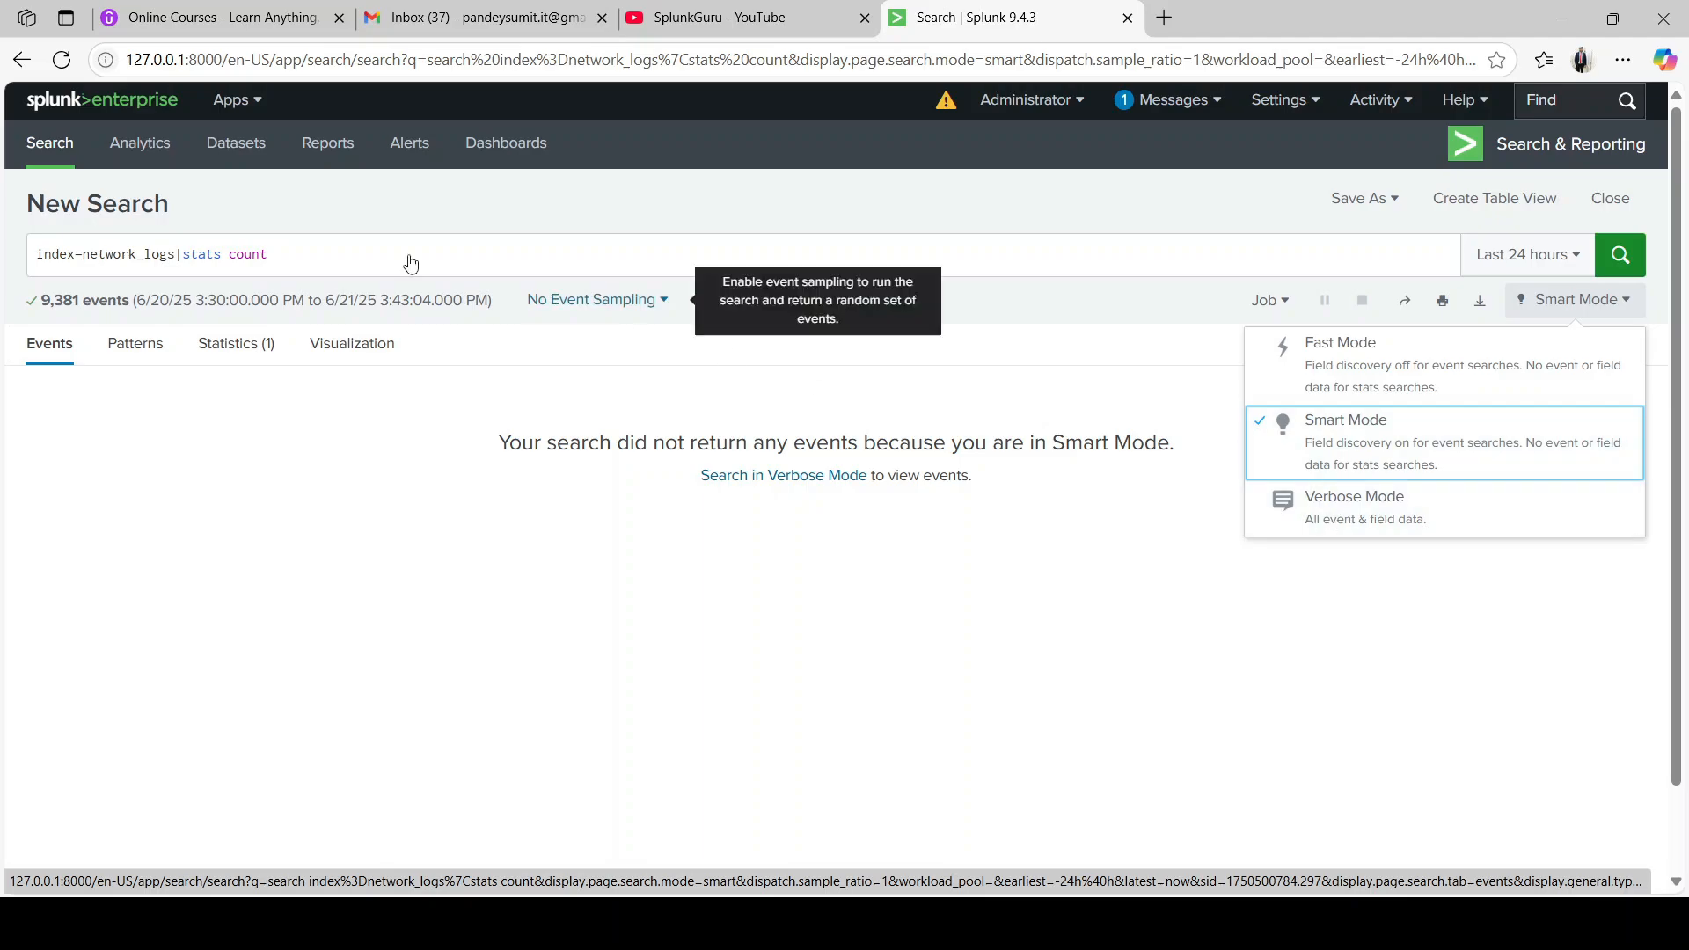
# Step: Remove the stats count command from the query and rerun index=network_logs
pyautogui.click(281, 250)
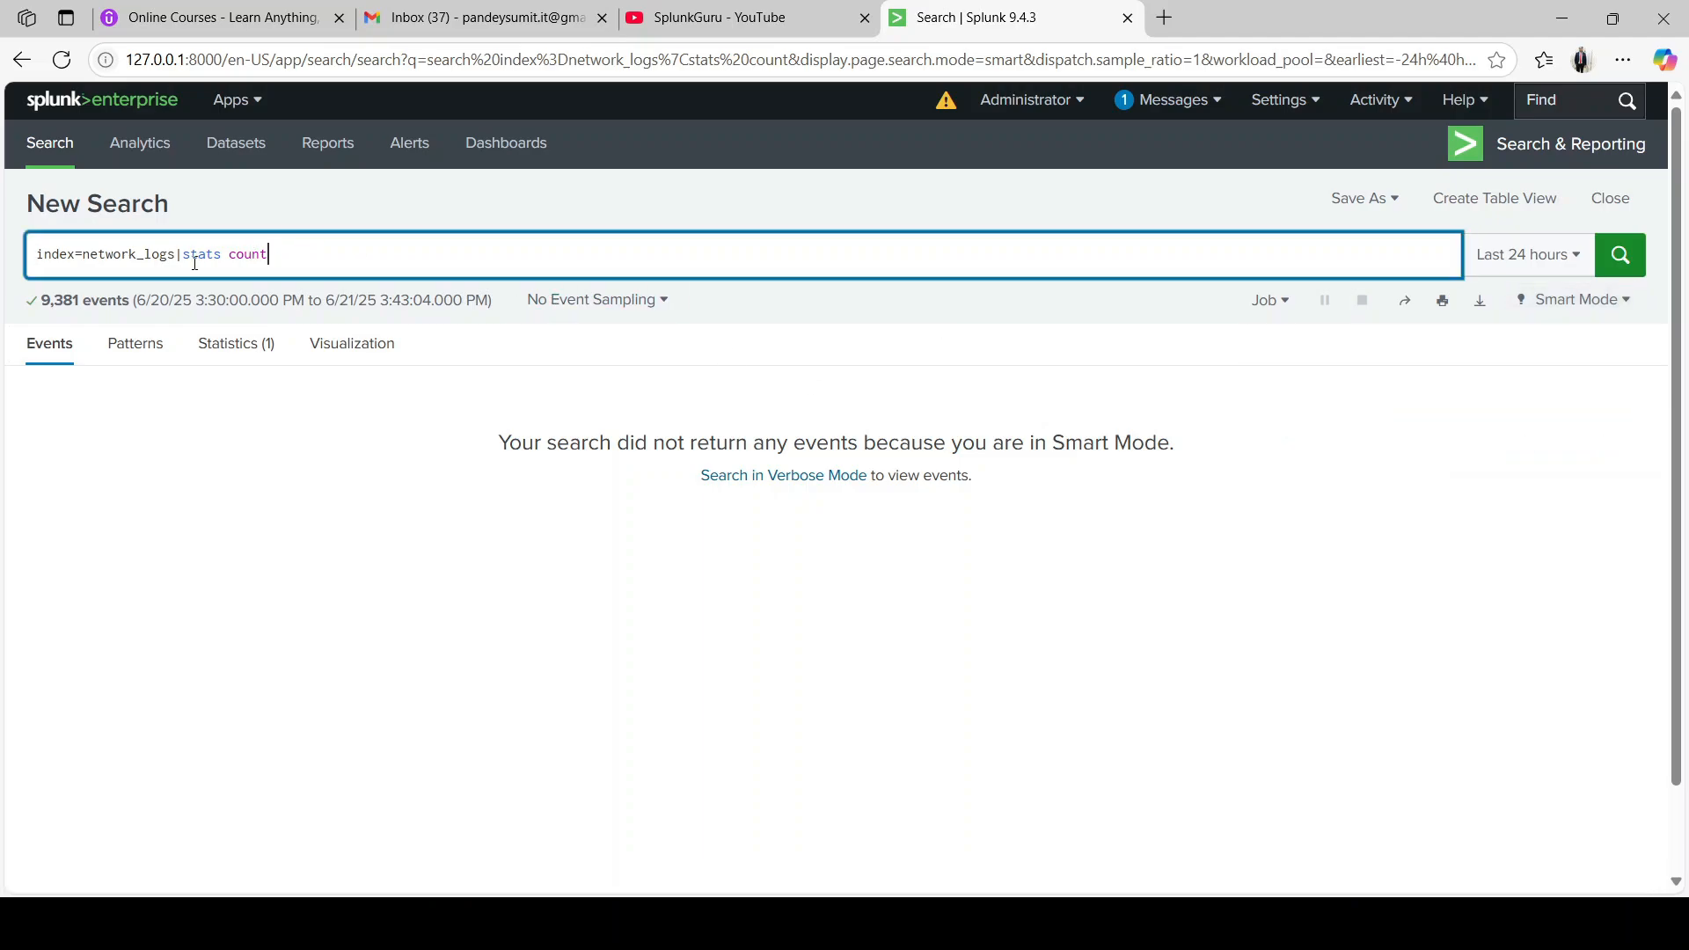
pyautogui.hotkey('shift', 'End')
pyautogui.press('BackSpace')
pyautogui.press('BackSpace')
pyautogui.press('Return')
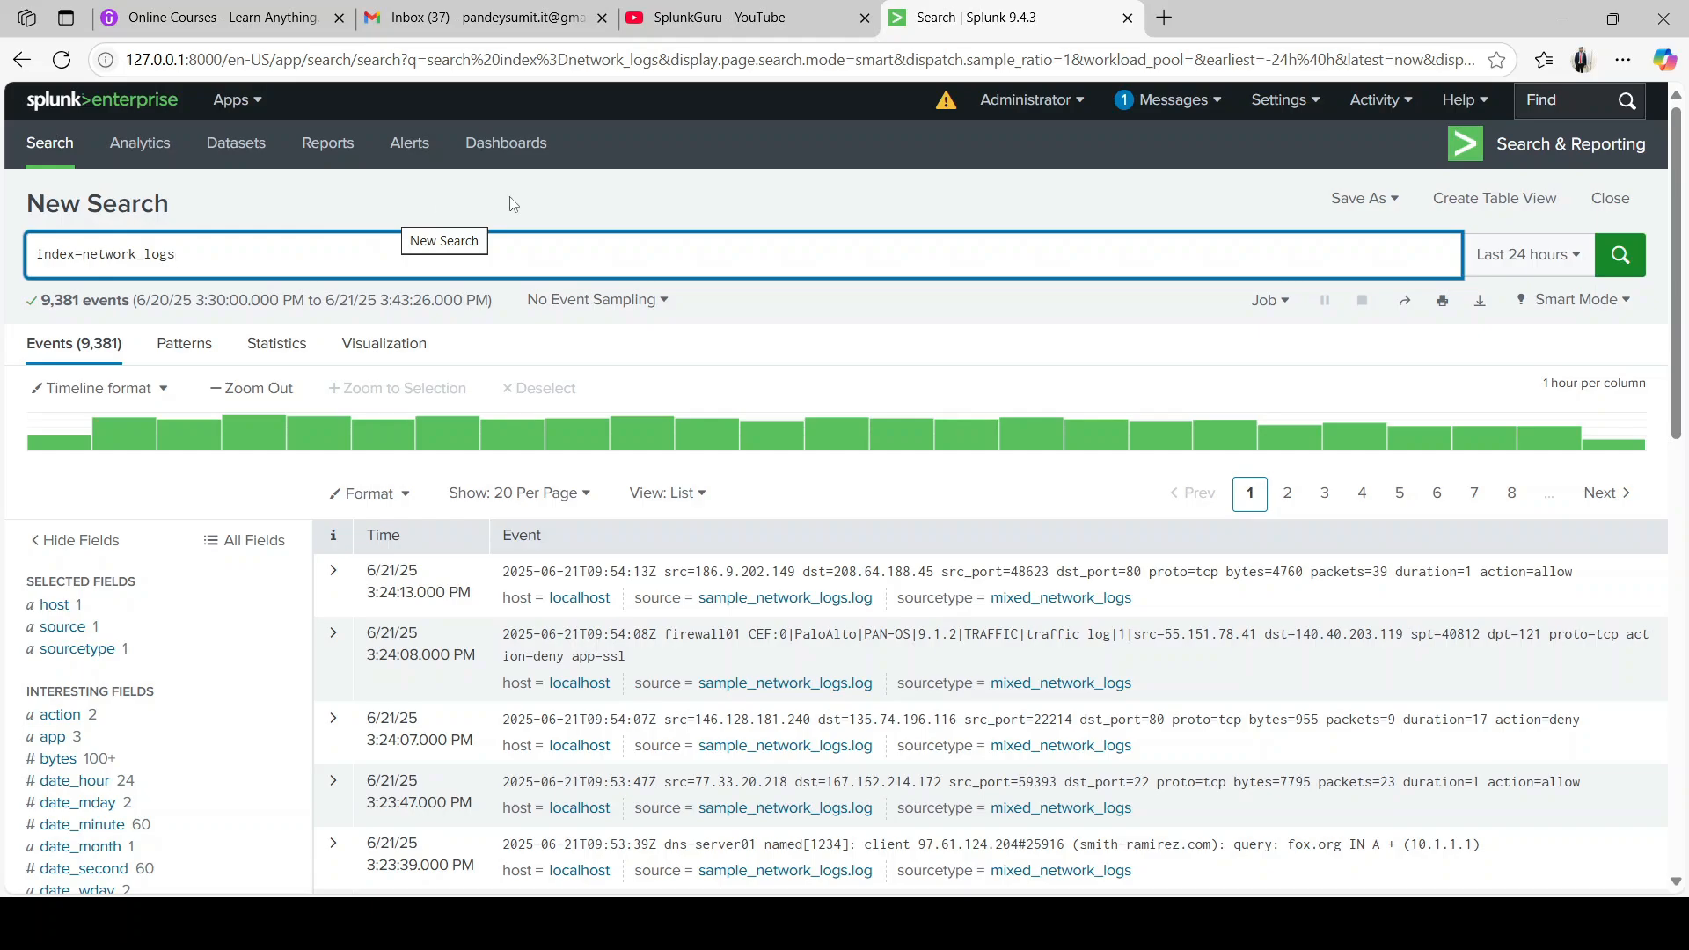
# Step: Examine the value summaries of the action, app, bytes, date_hour and date_mday fields
pyautogui.click(597, 202)
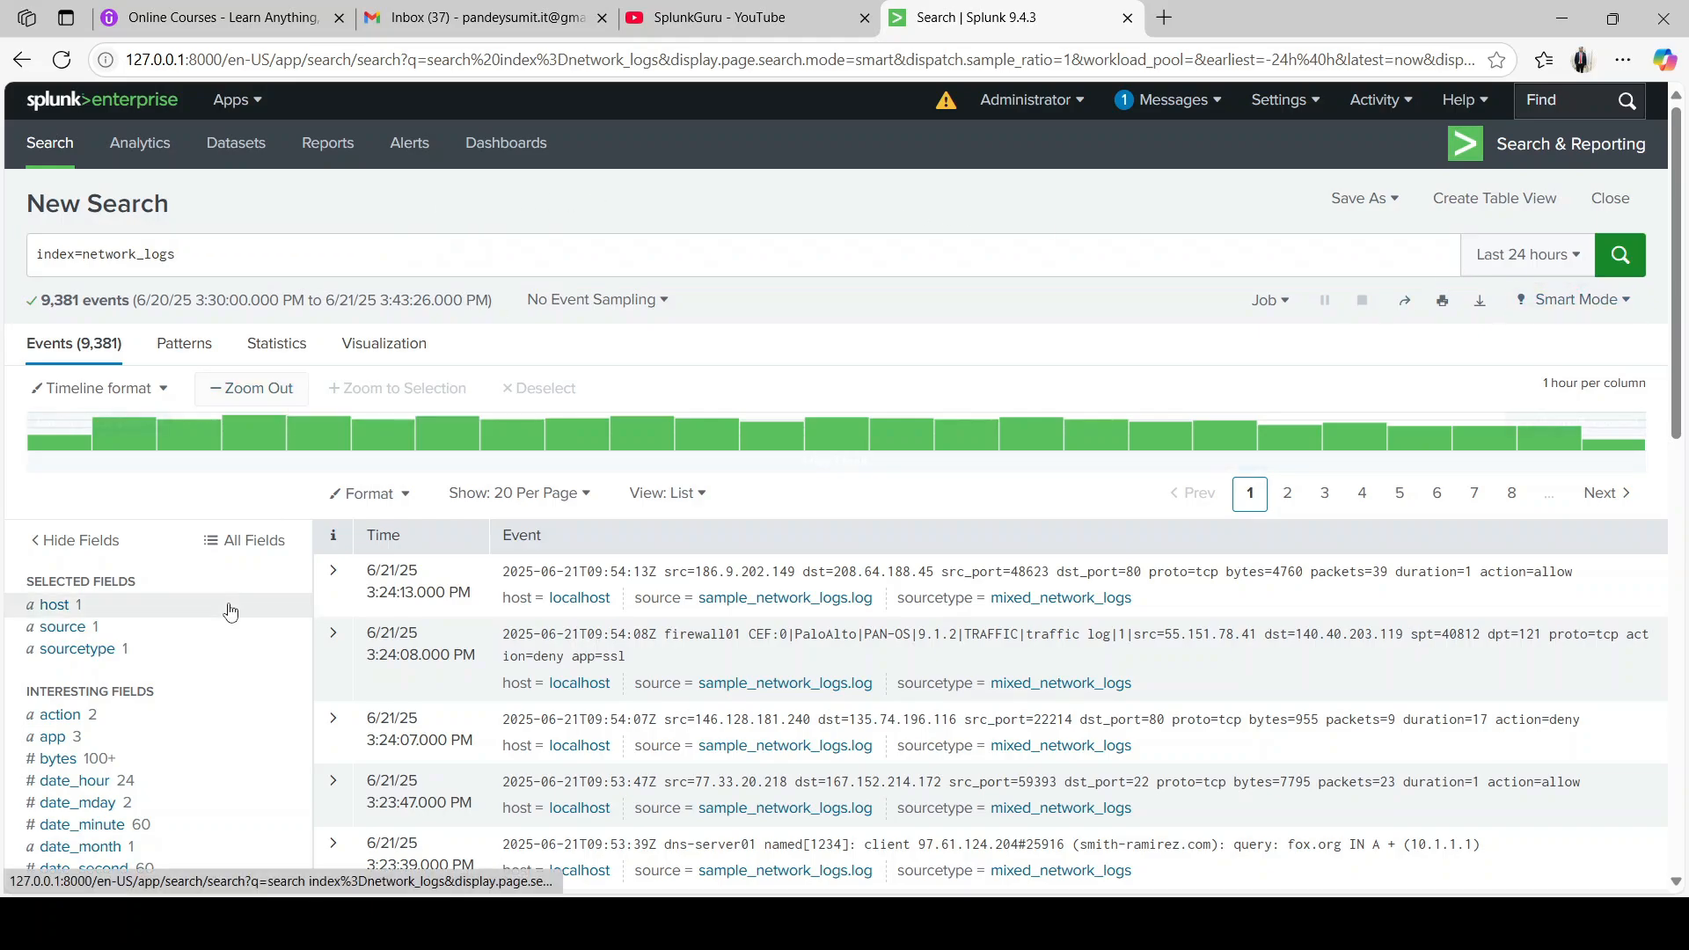
pyautogui.scroll(-3, 229, 610)
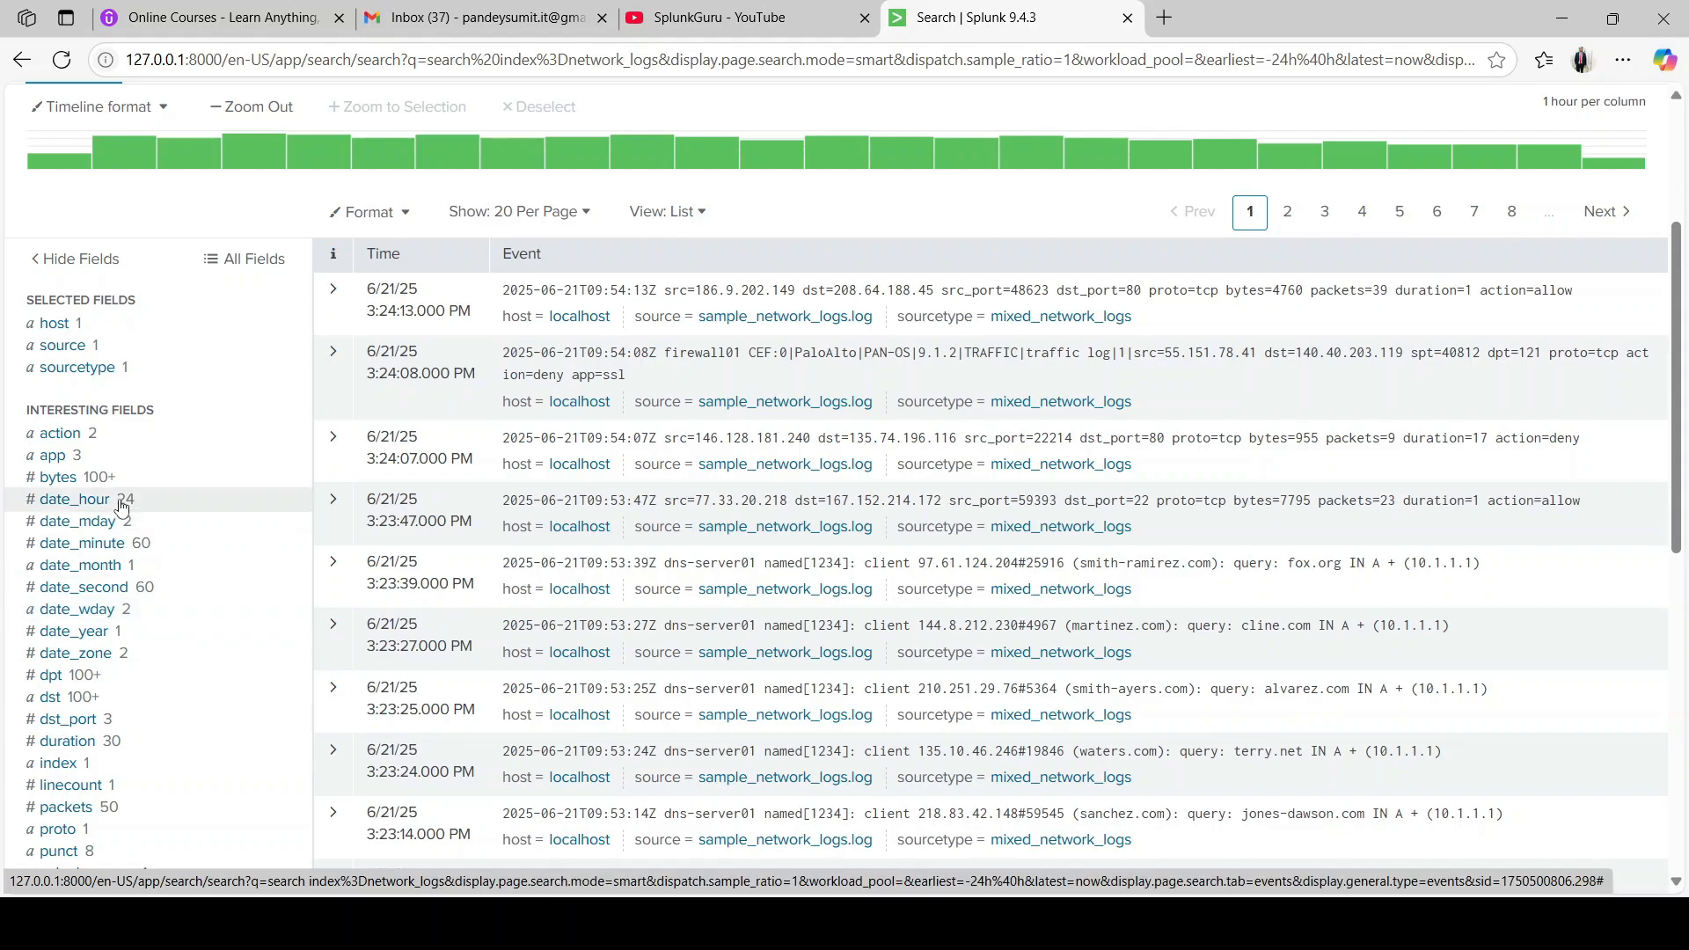
pyautogui.scroll(-2, 119, 616)
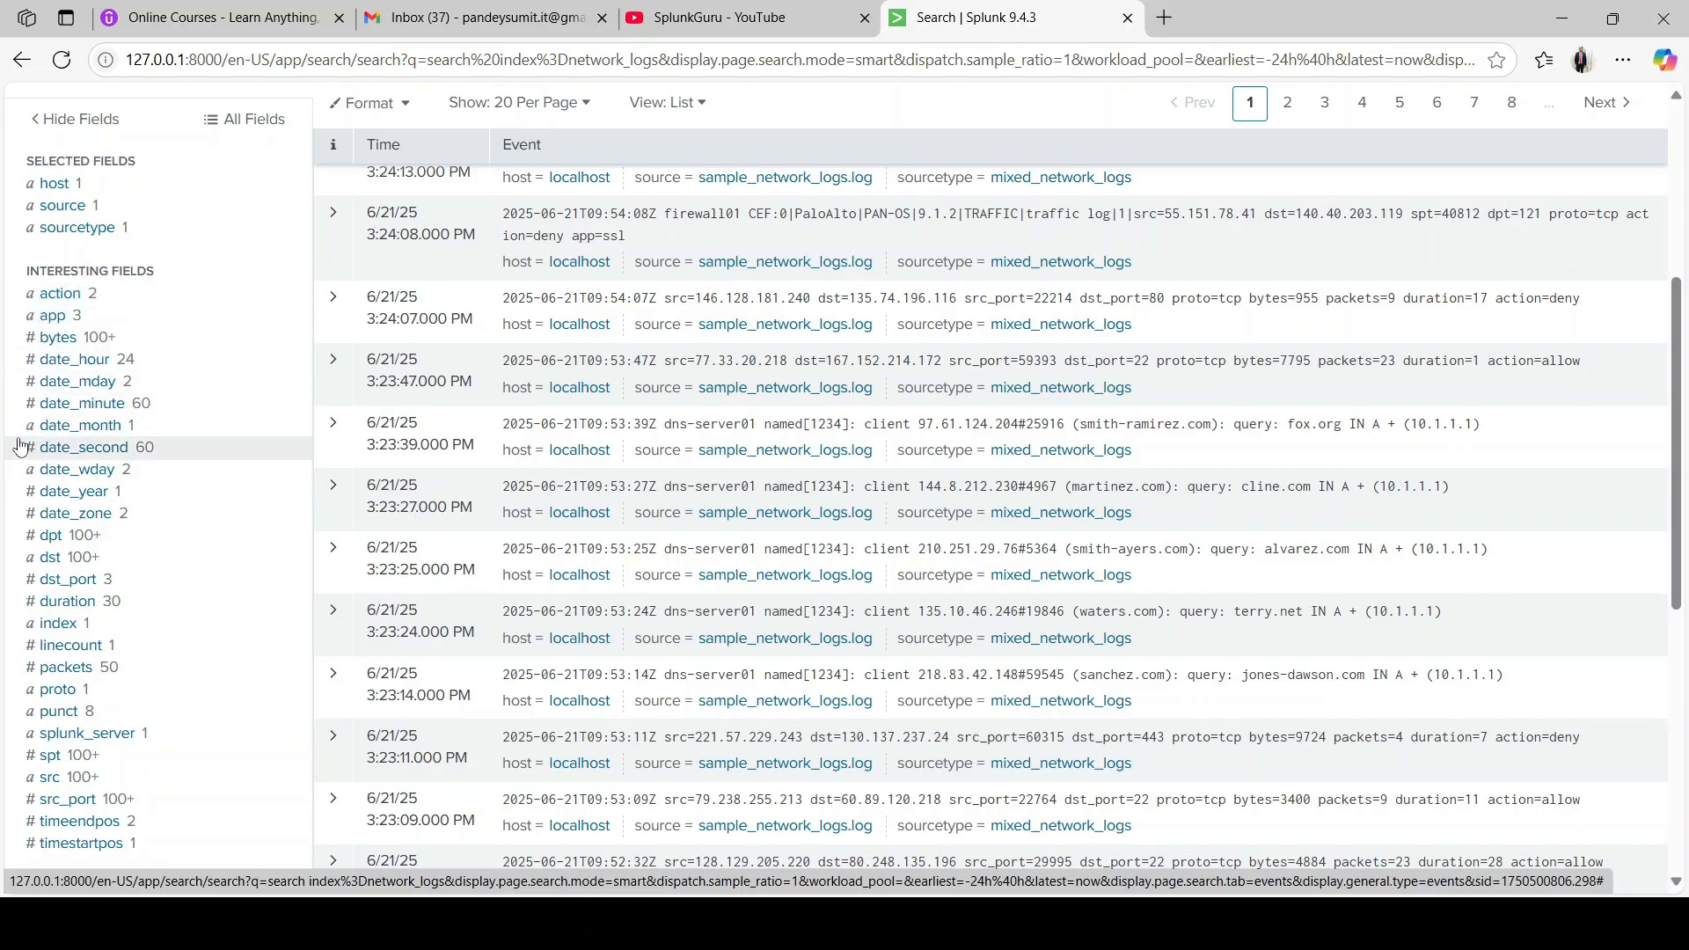
pyautogui.click(62, 299)
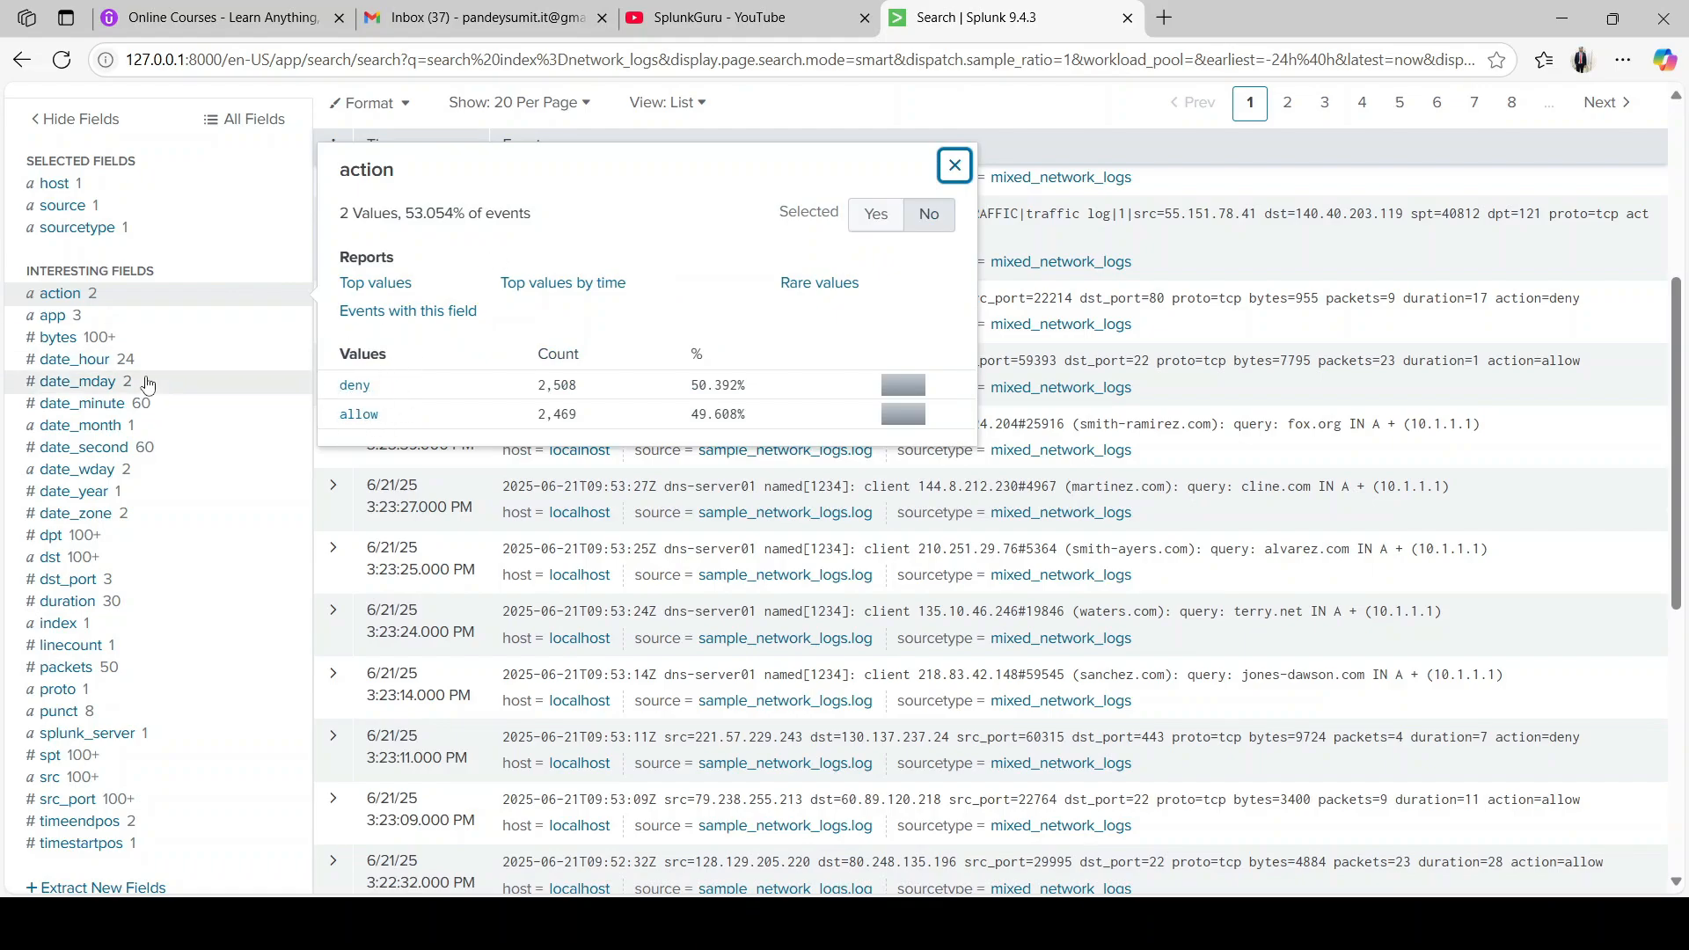
pyautogui.click(54, 316)
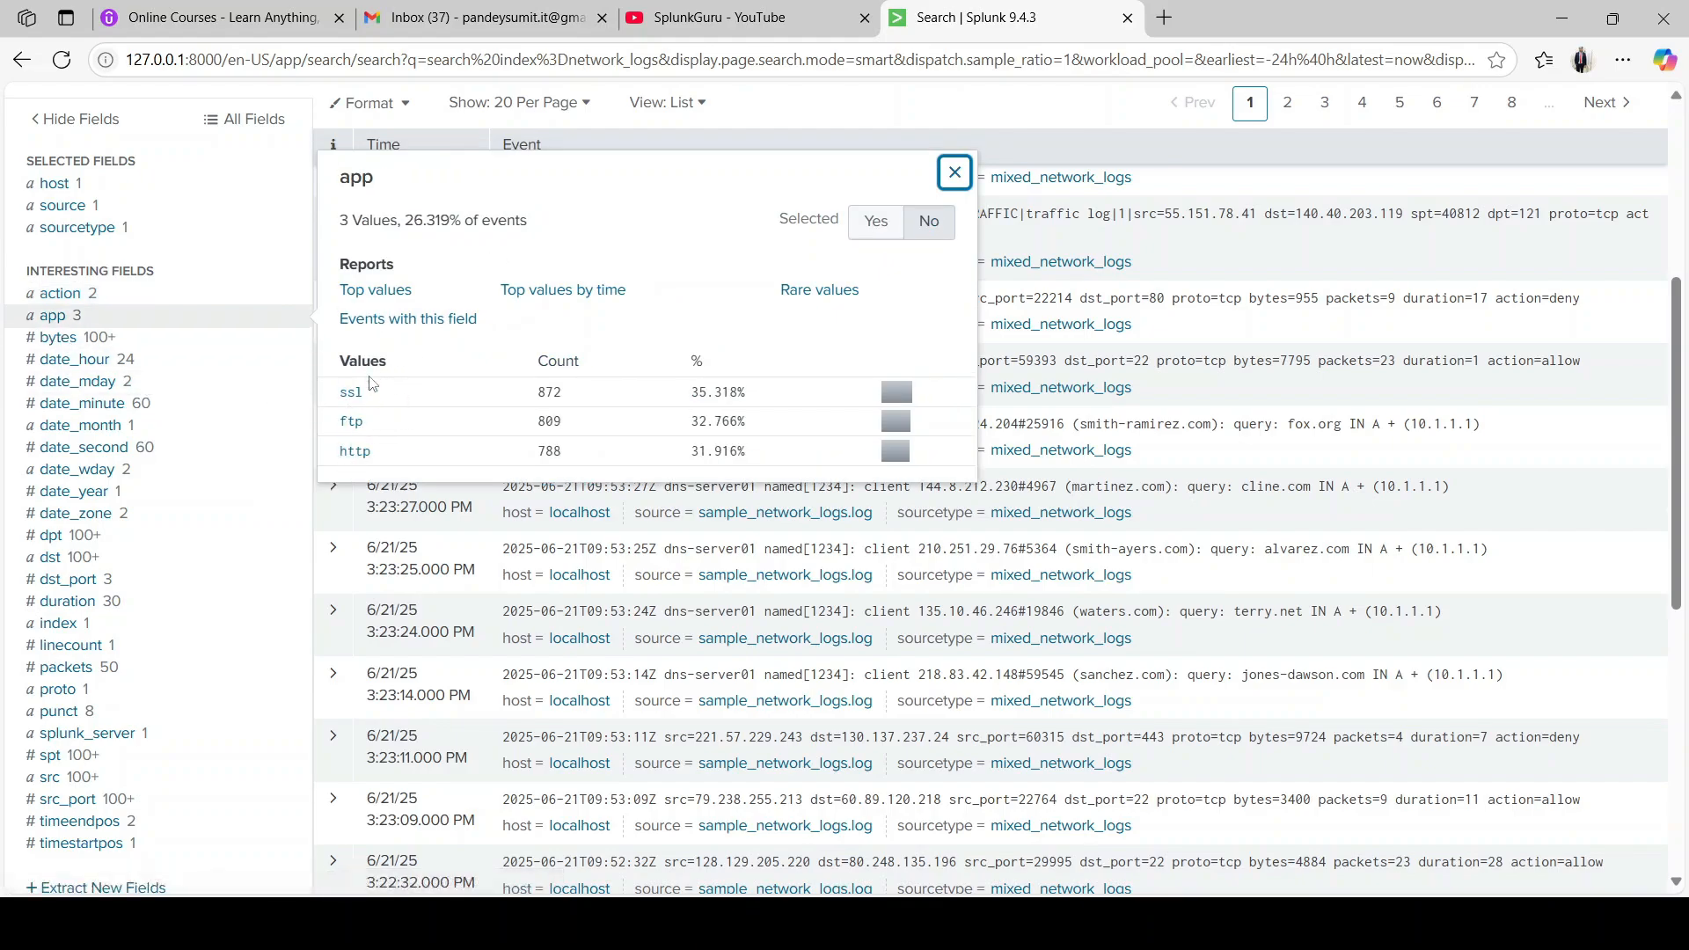
pyautogui.click(84, 296)
pyautogui.click(70, 341)
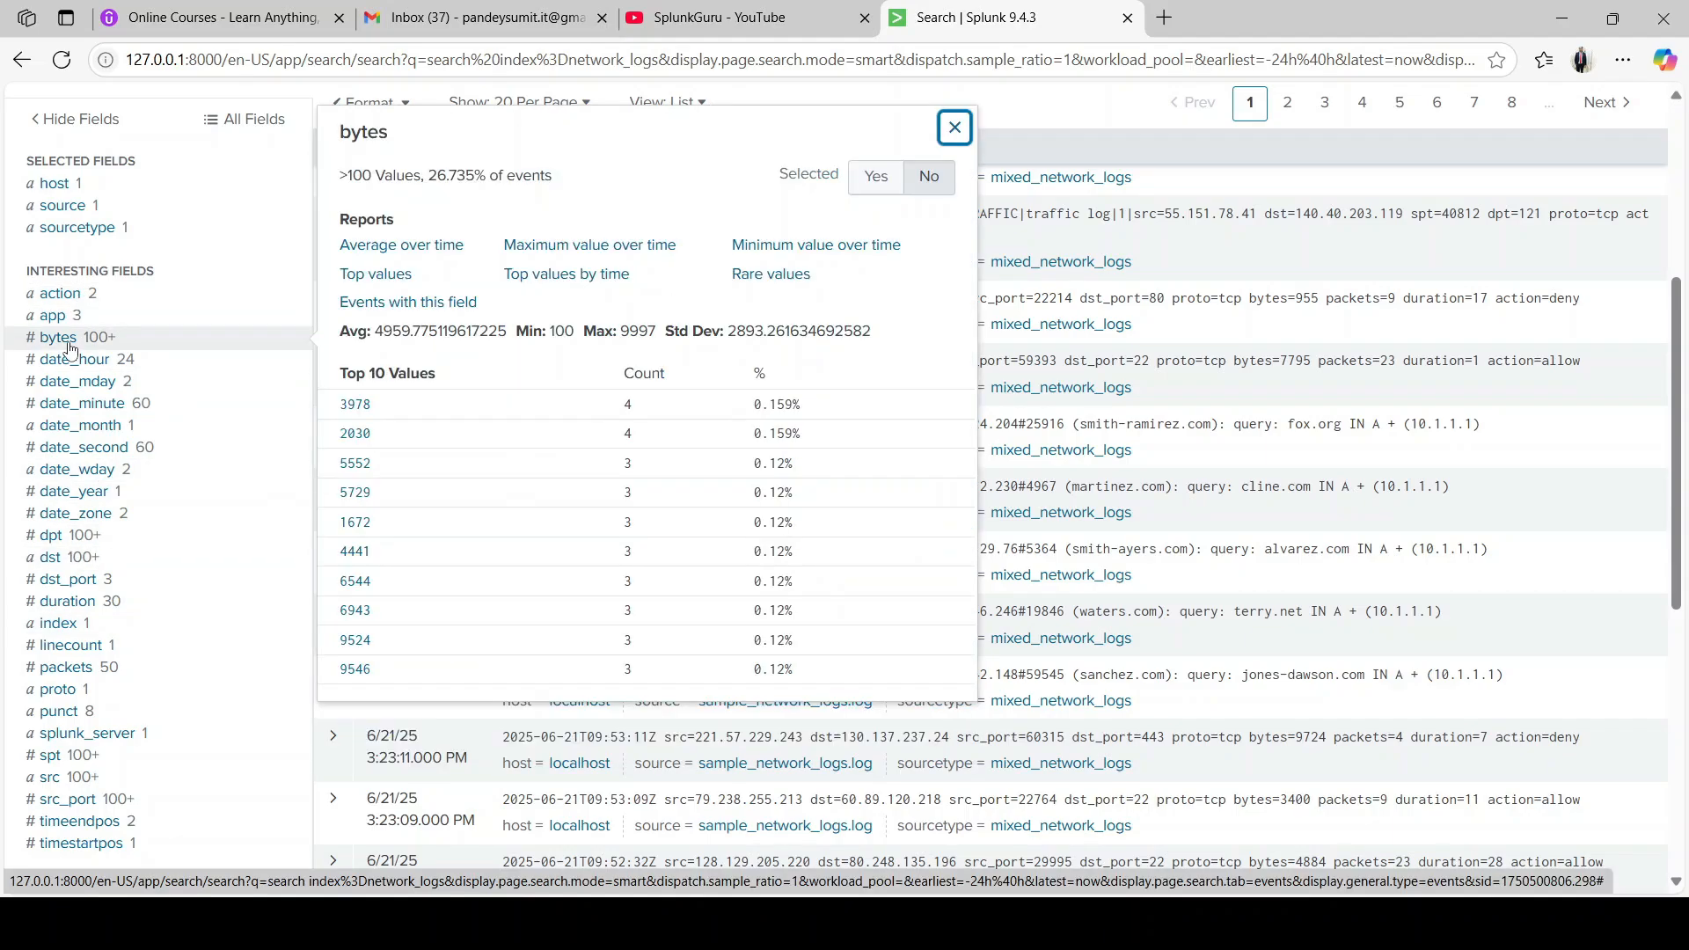
pyautogui.click(77, 362)
pyautogui.click(85, 384)
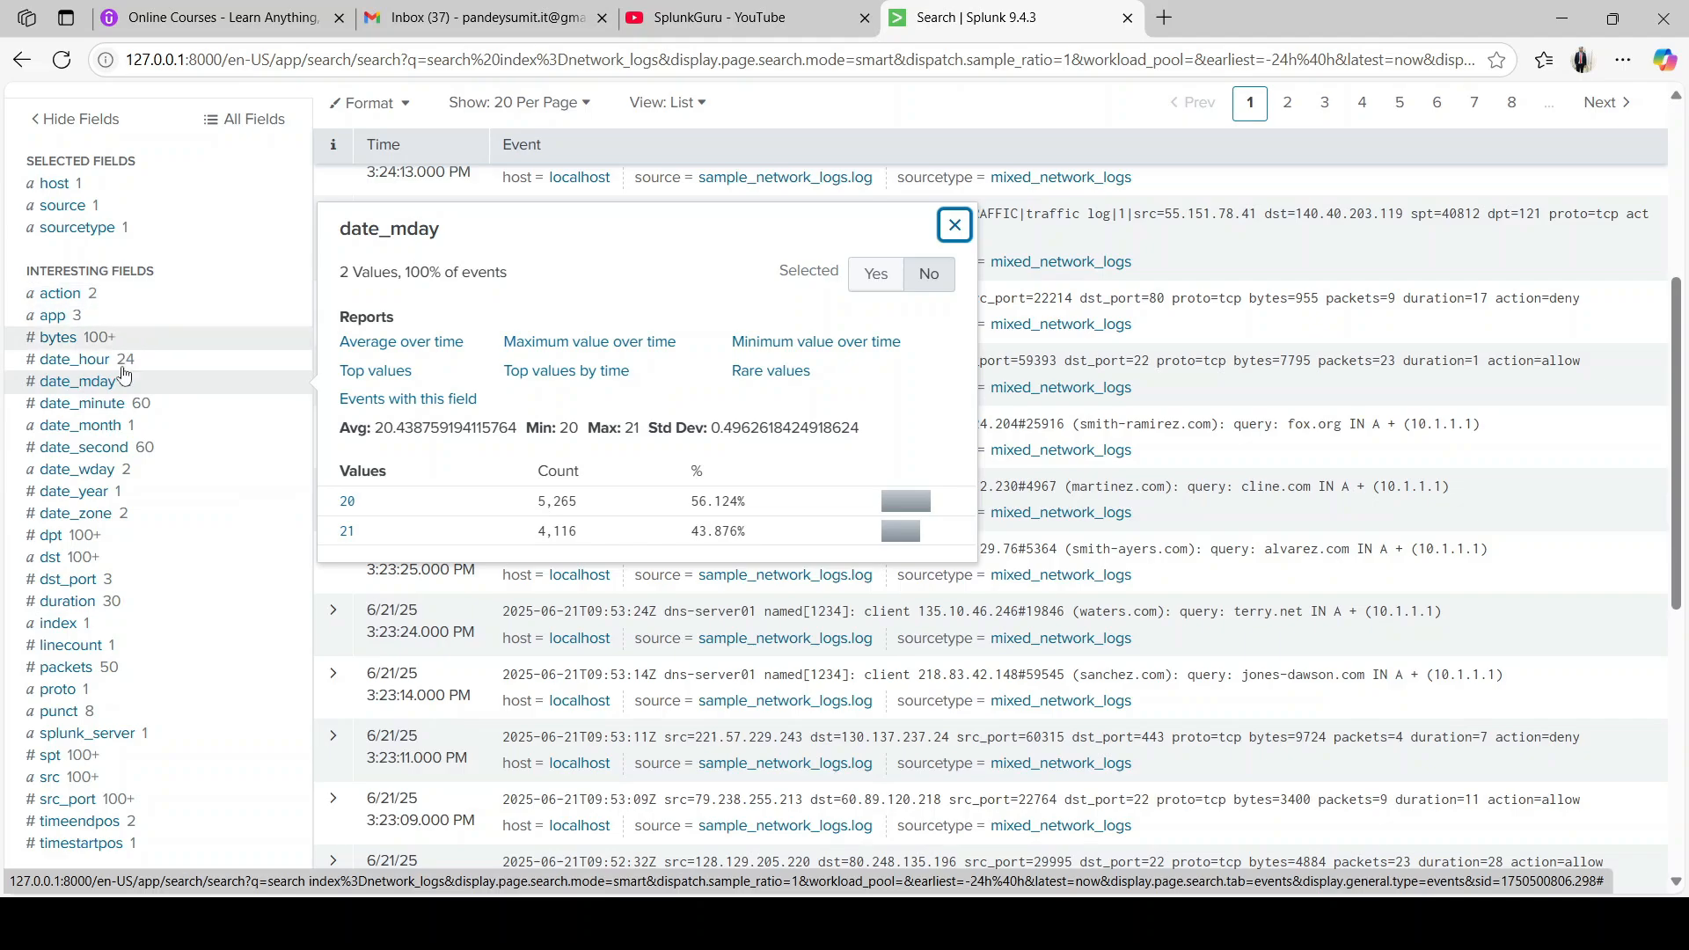
pyautogui.click(955, 225)
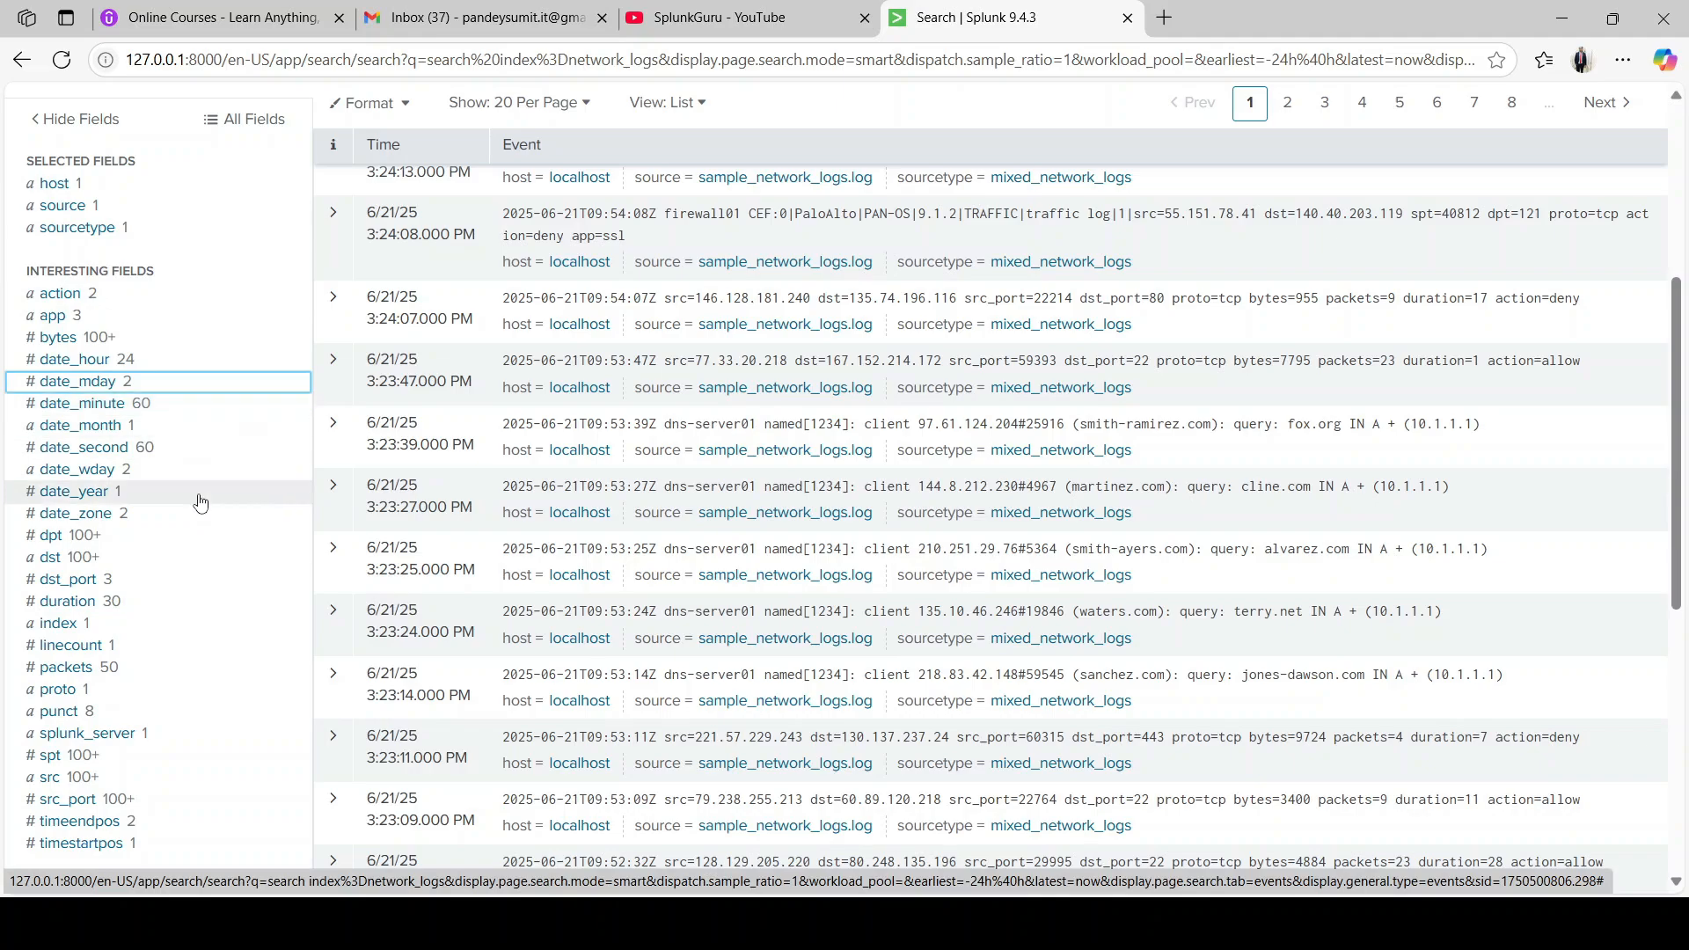
# Step: Filter the network_logs search to the mixed_network_logs value of the sourcetype field
pyautogui.scroll(5, 200, 502)
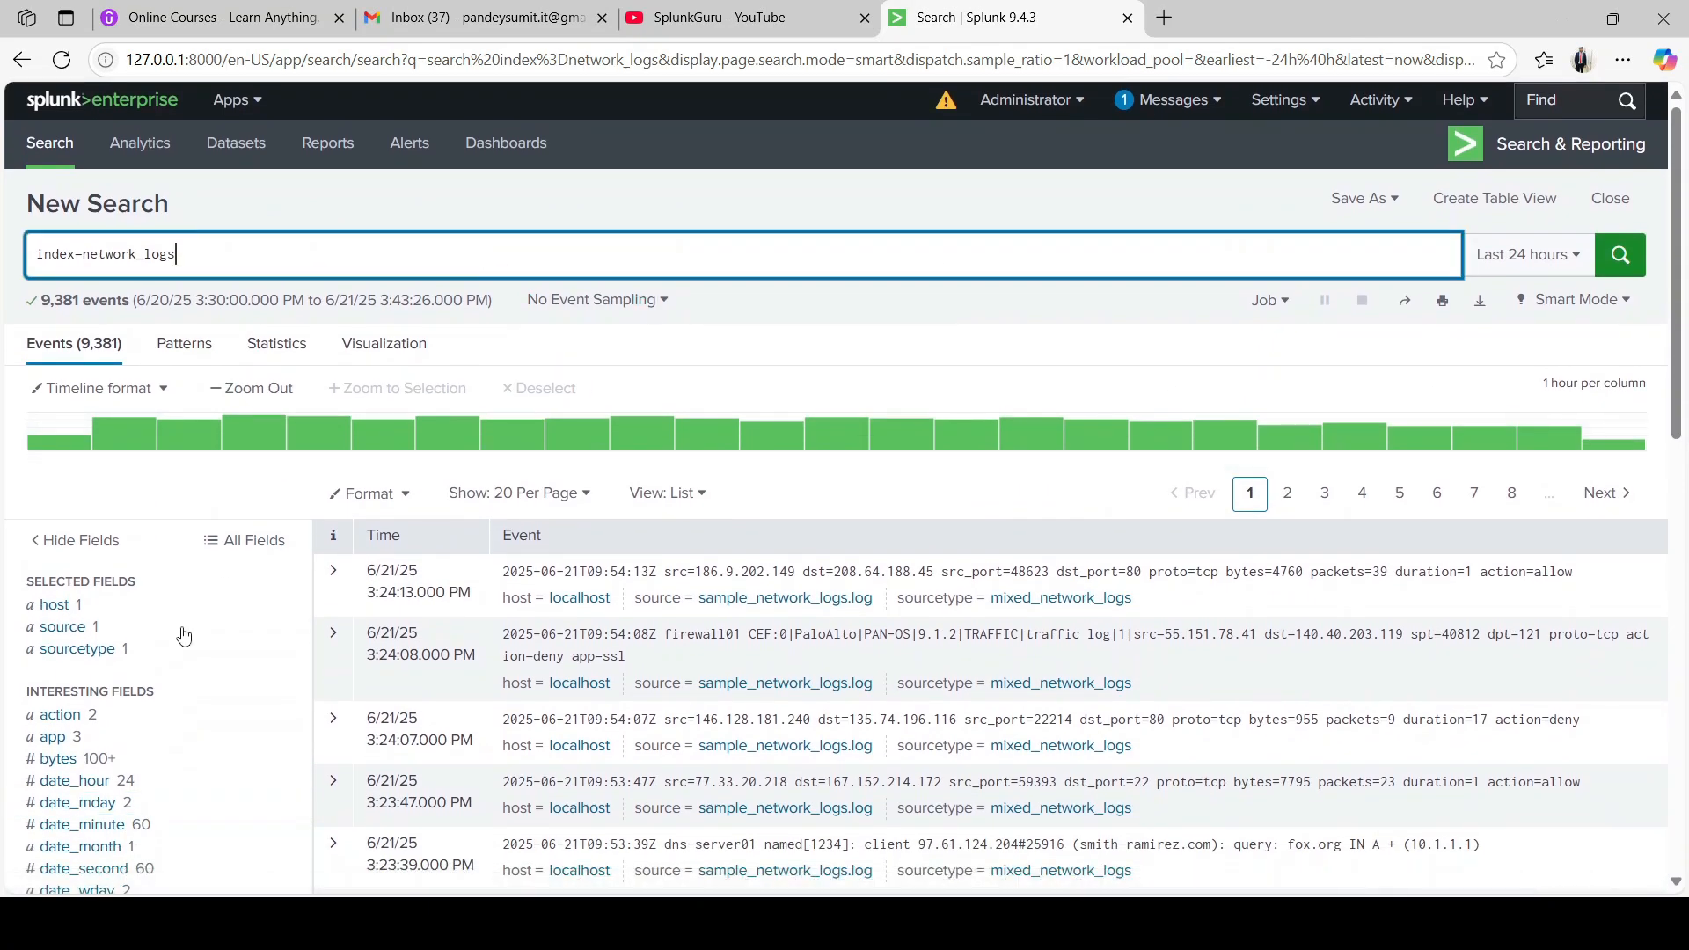
pyautogui.click(91, 655)
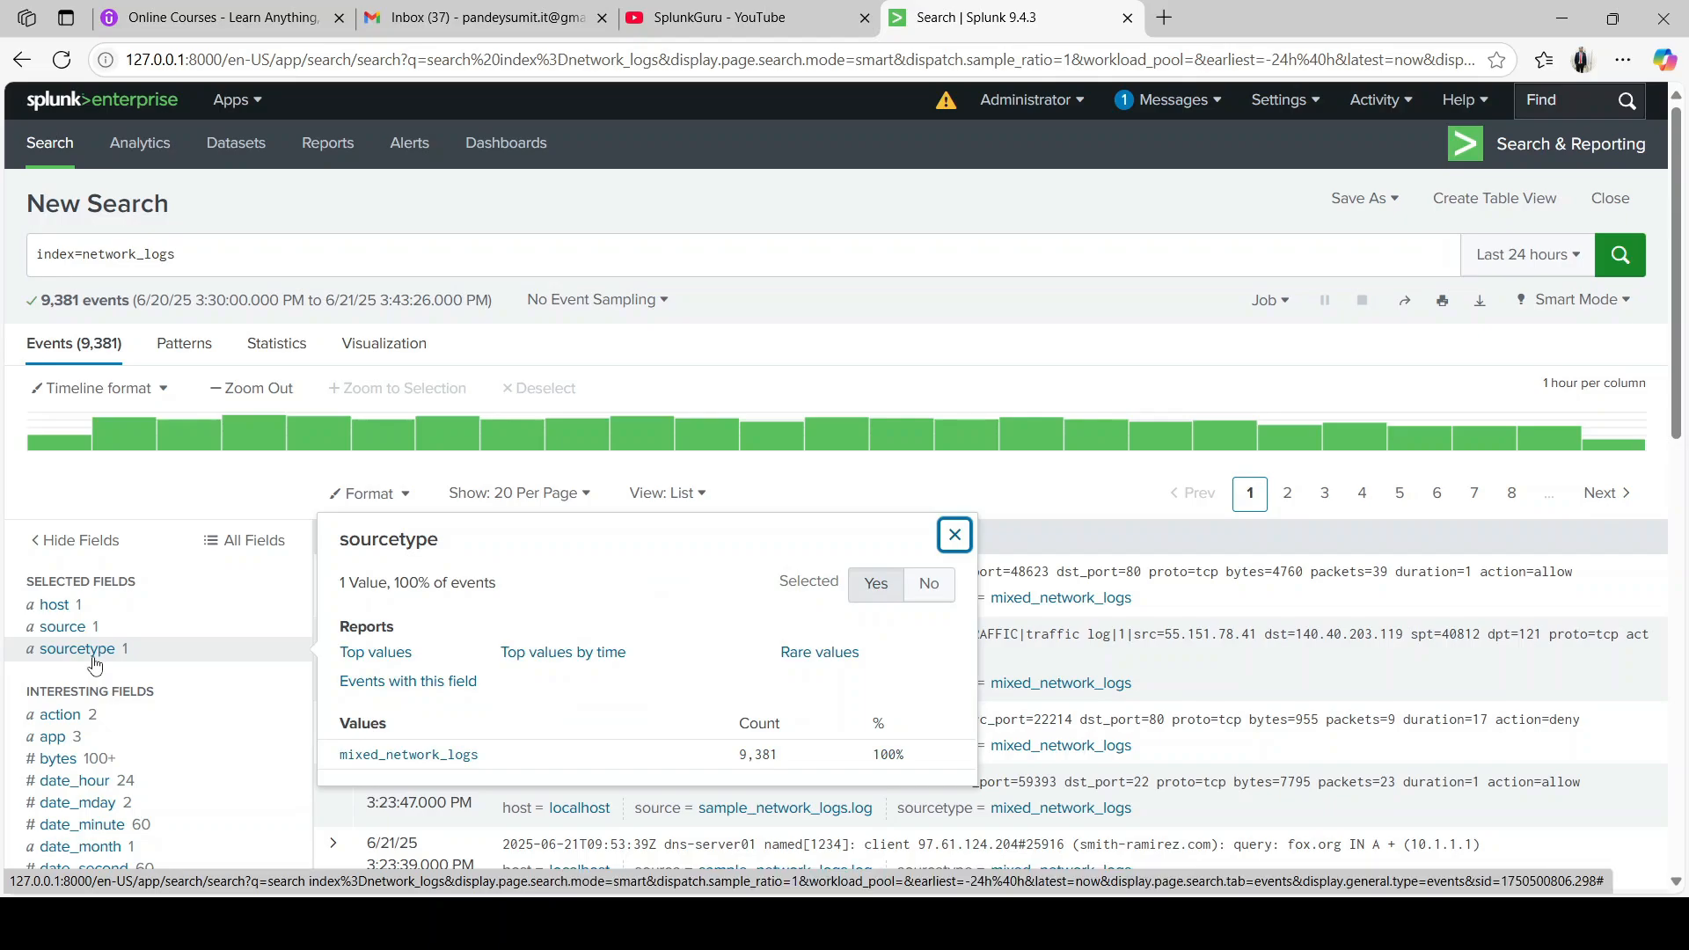
pyautogui.click(422, 756)
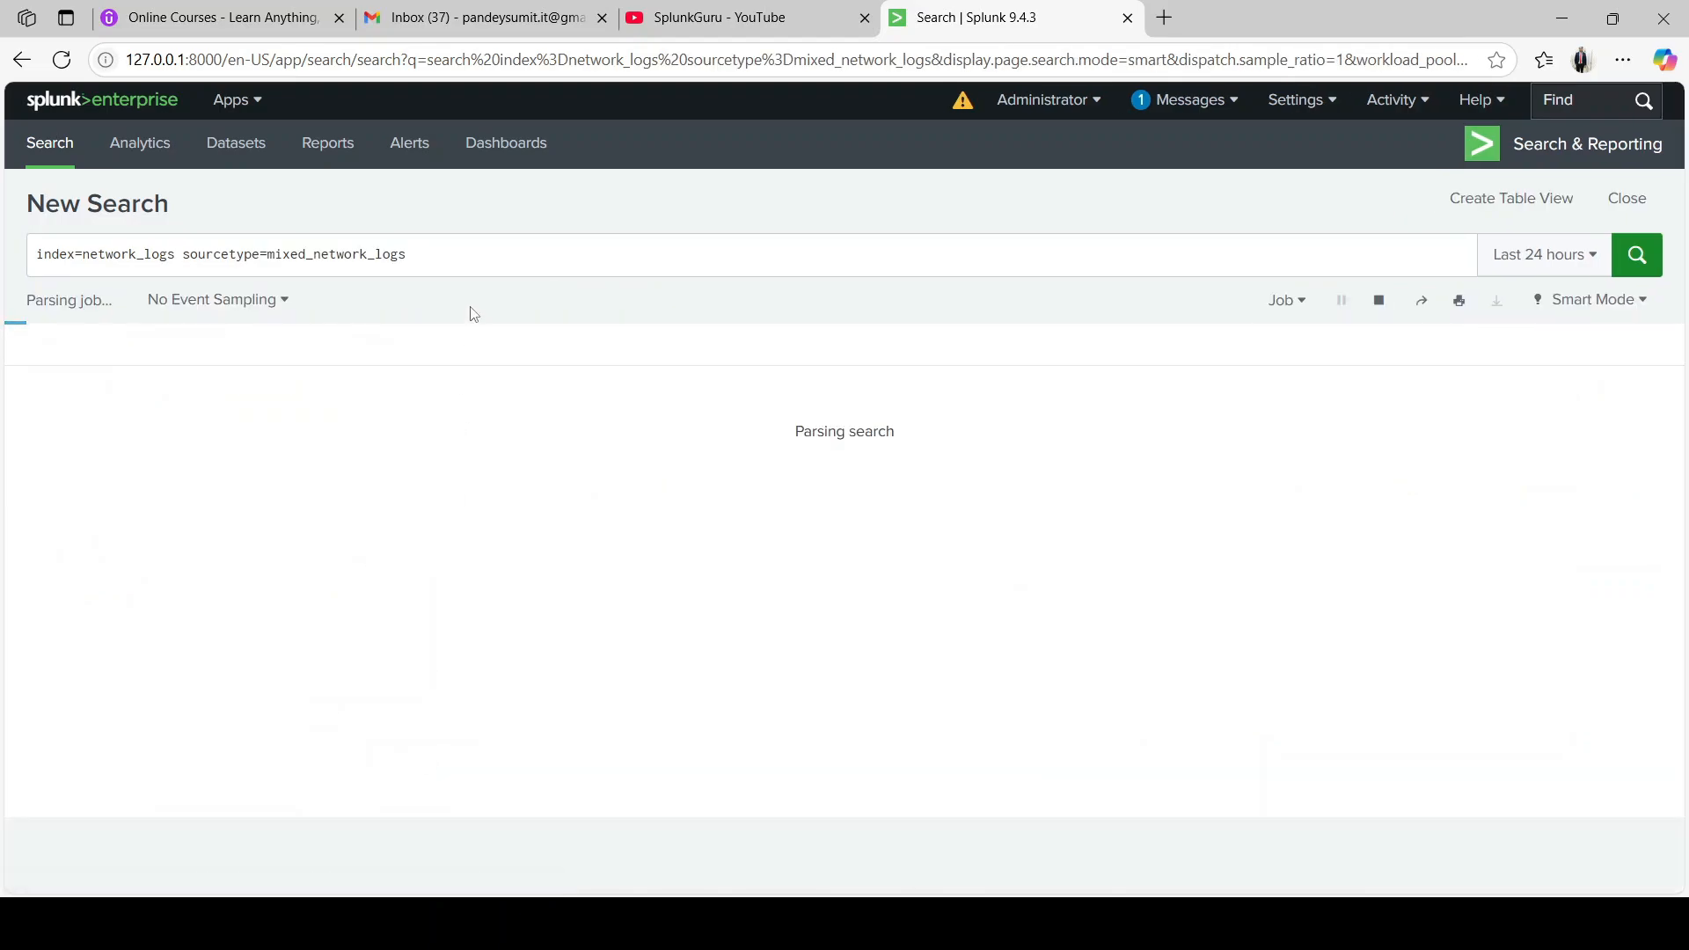
pyautogui.doubleClick(117, 253)
pyautogui.click(432, 255)
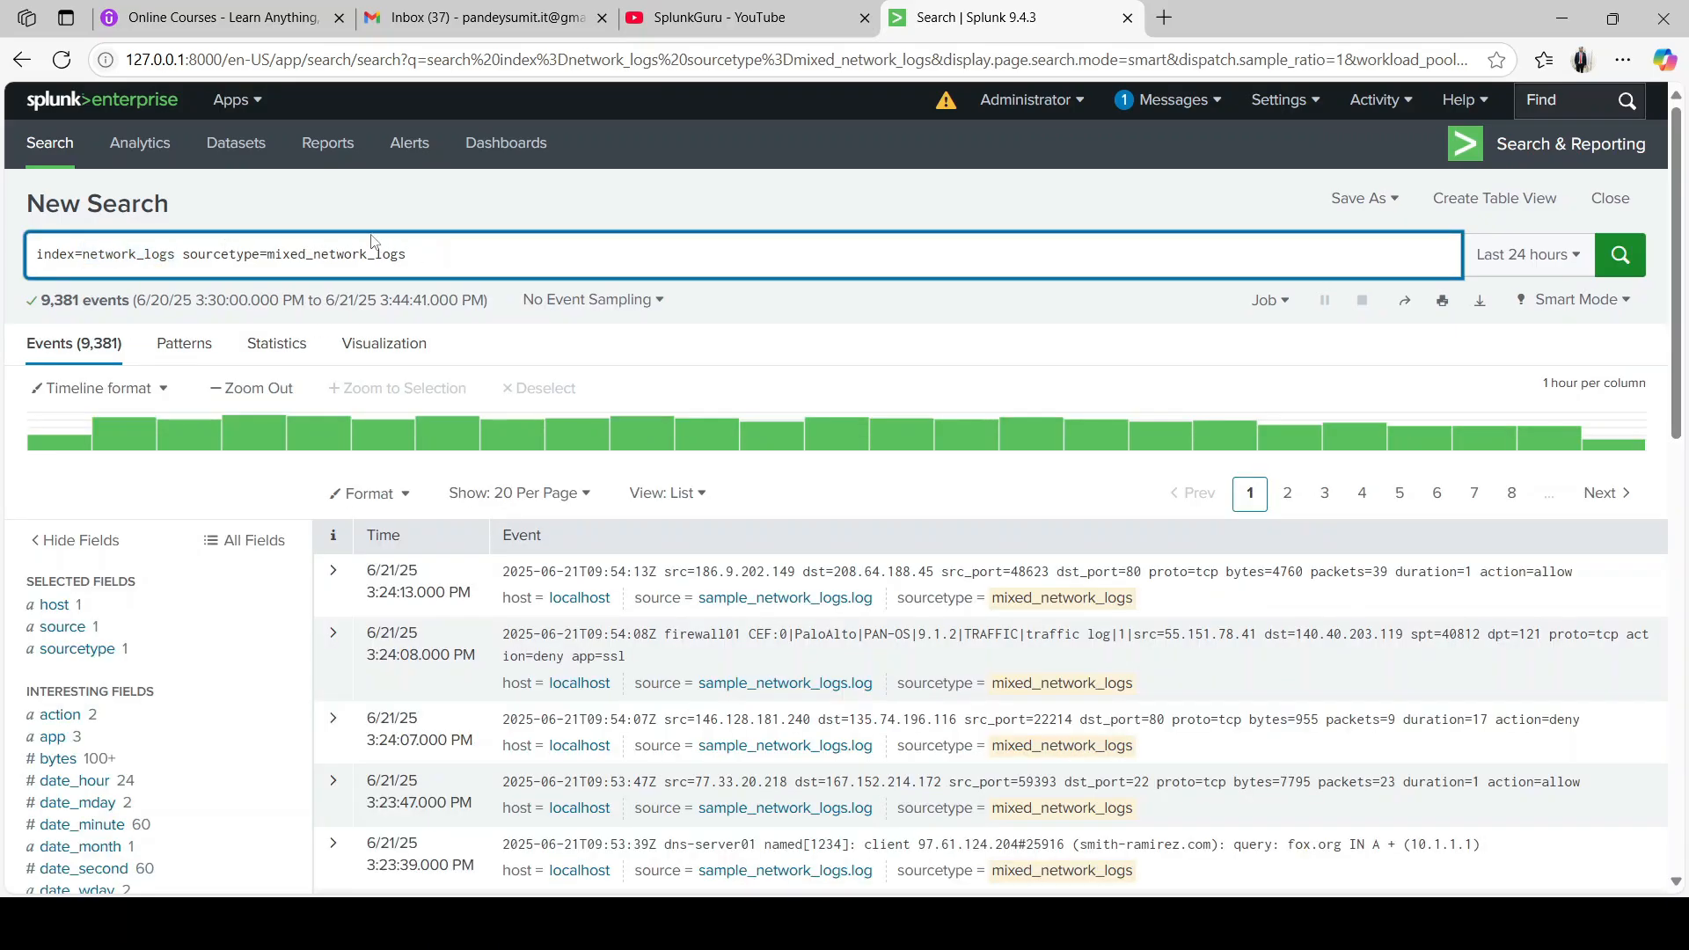
pyautogui.doubleClick(340, 254)
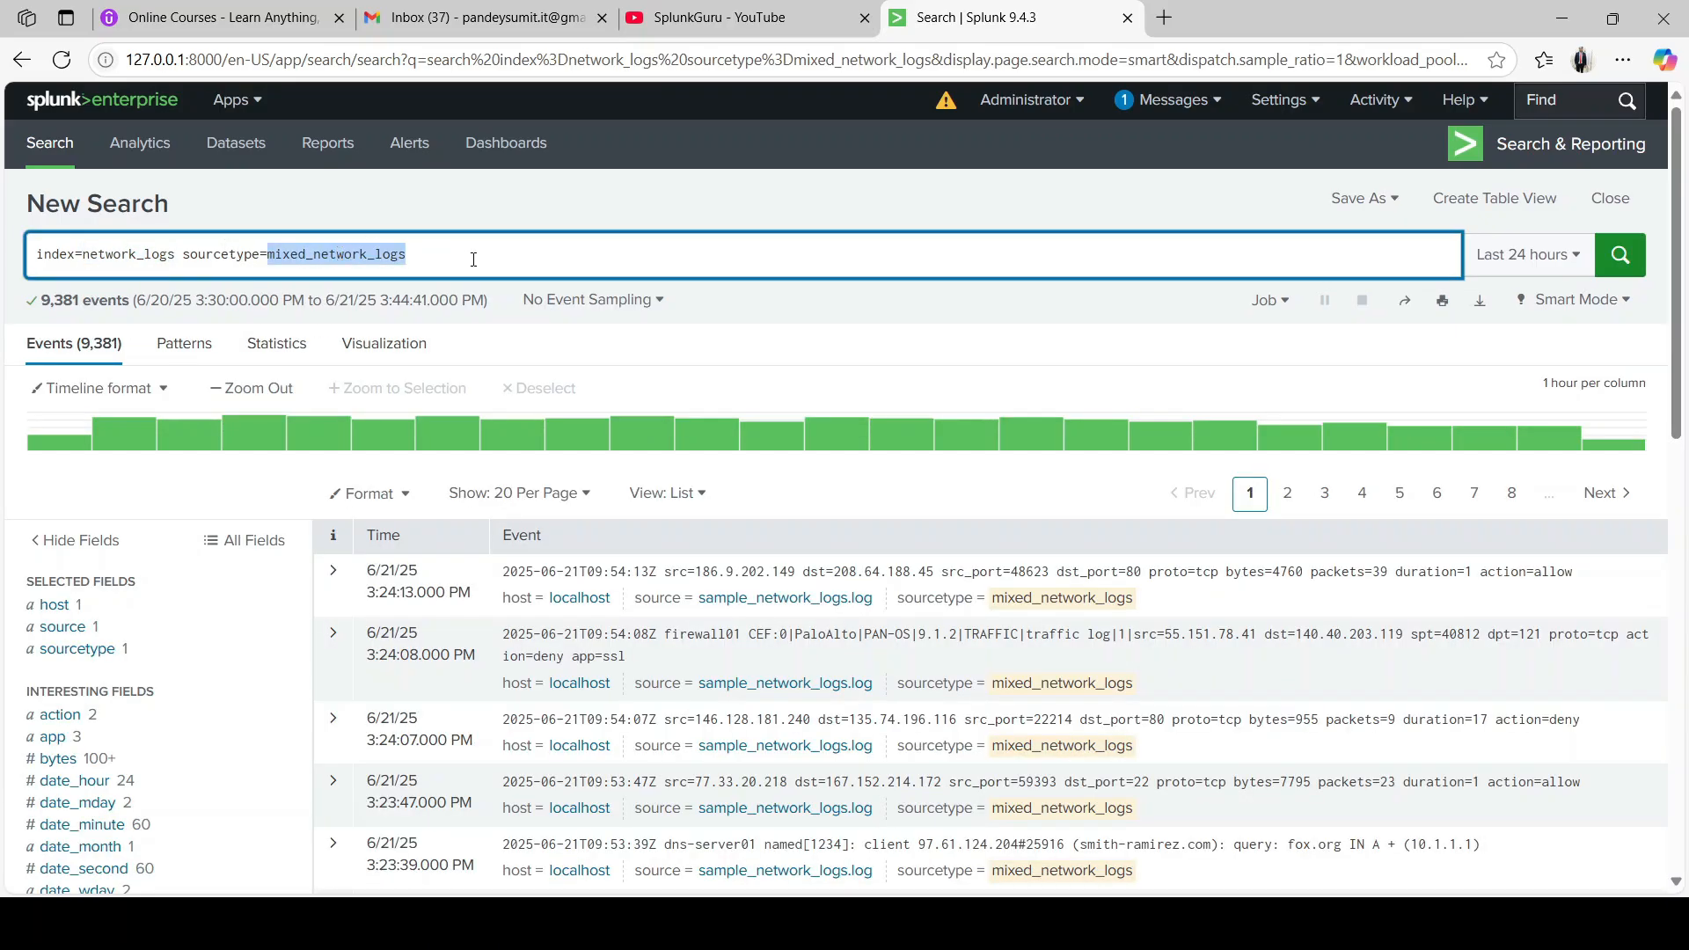
pyautogui.click(473, 260)
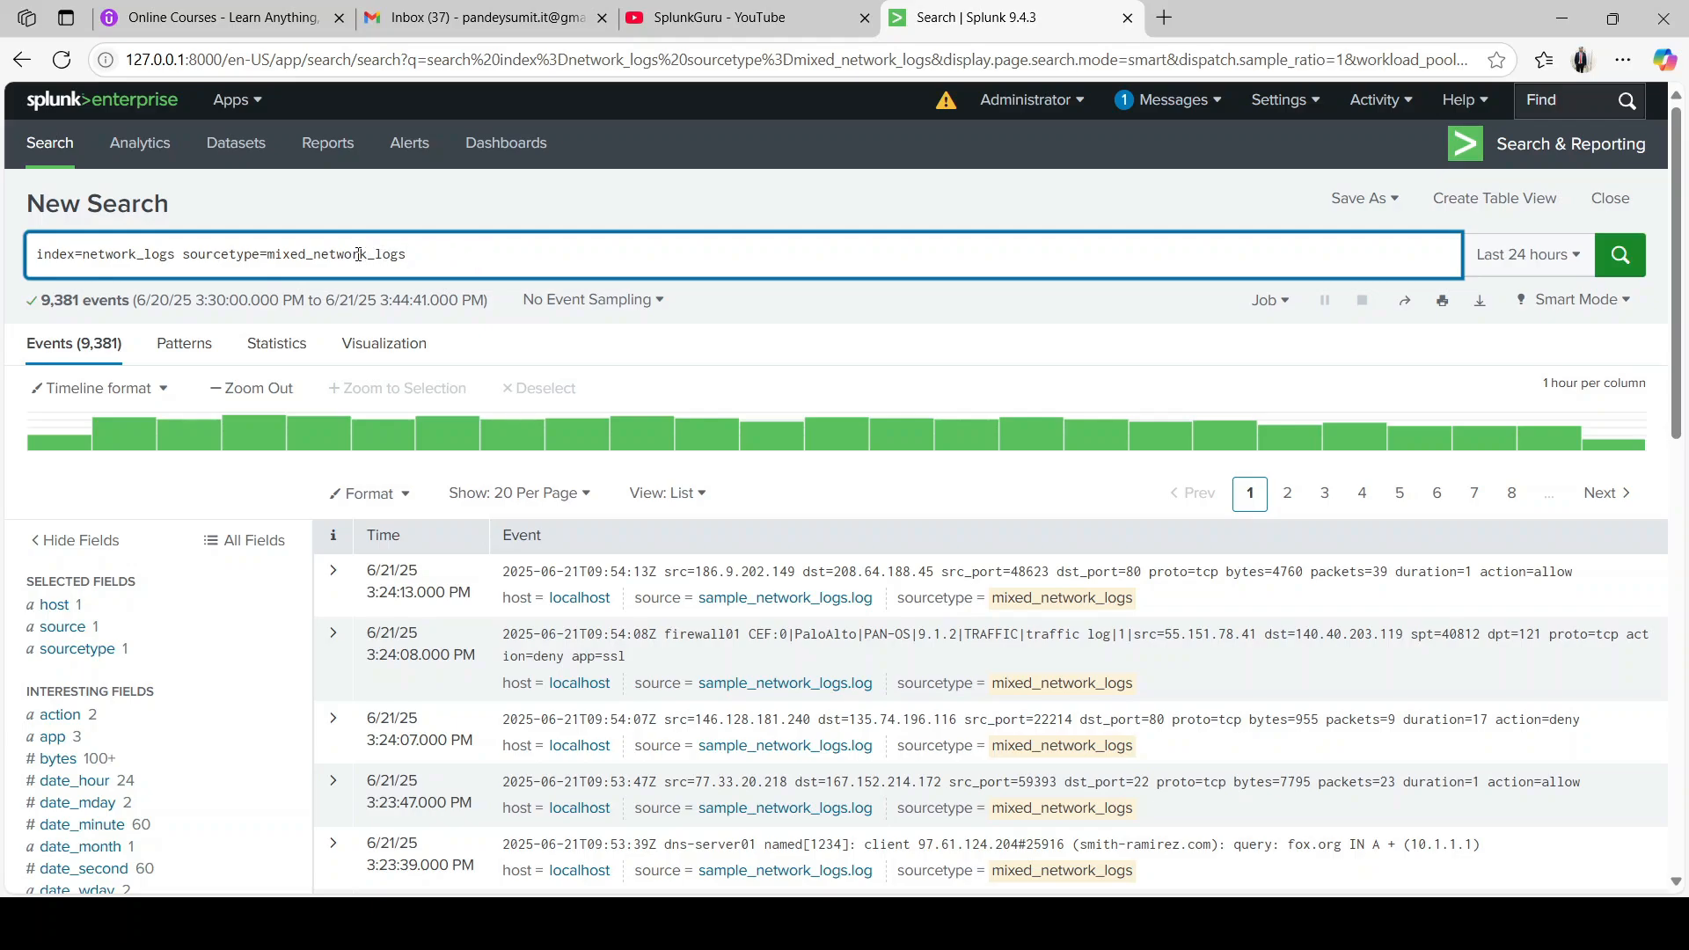
# Step: Try rewriting the filter as sourcetype IN (mixed_network_logs, another), undo the edit and rerun the search with sourcetype=mixed_network_logs
pyautogui.doubleClick(347, 254)
pyautogui.click(456, 259)
pyautogui.press('BackSpace')
pyautogui.write('IN (')
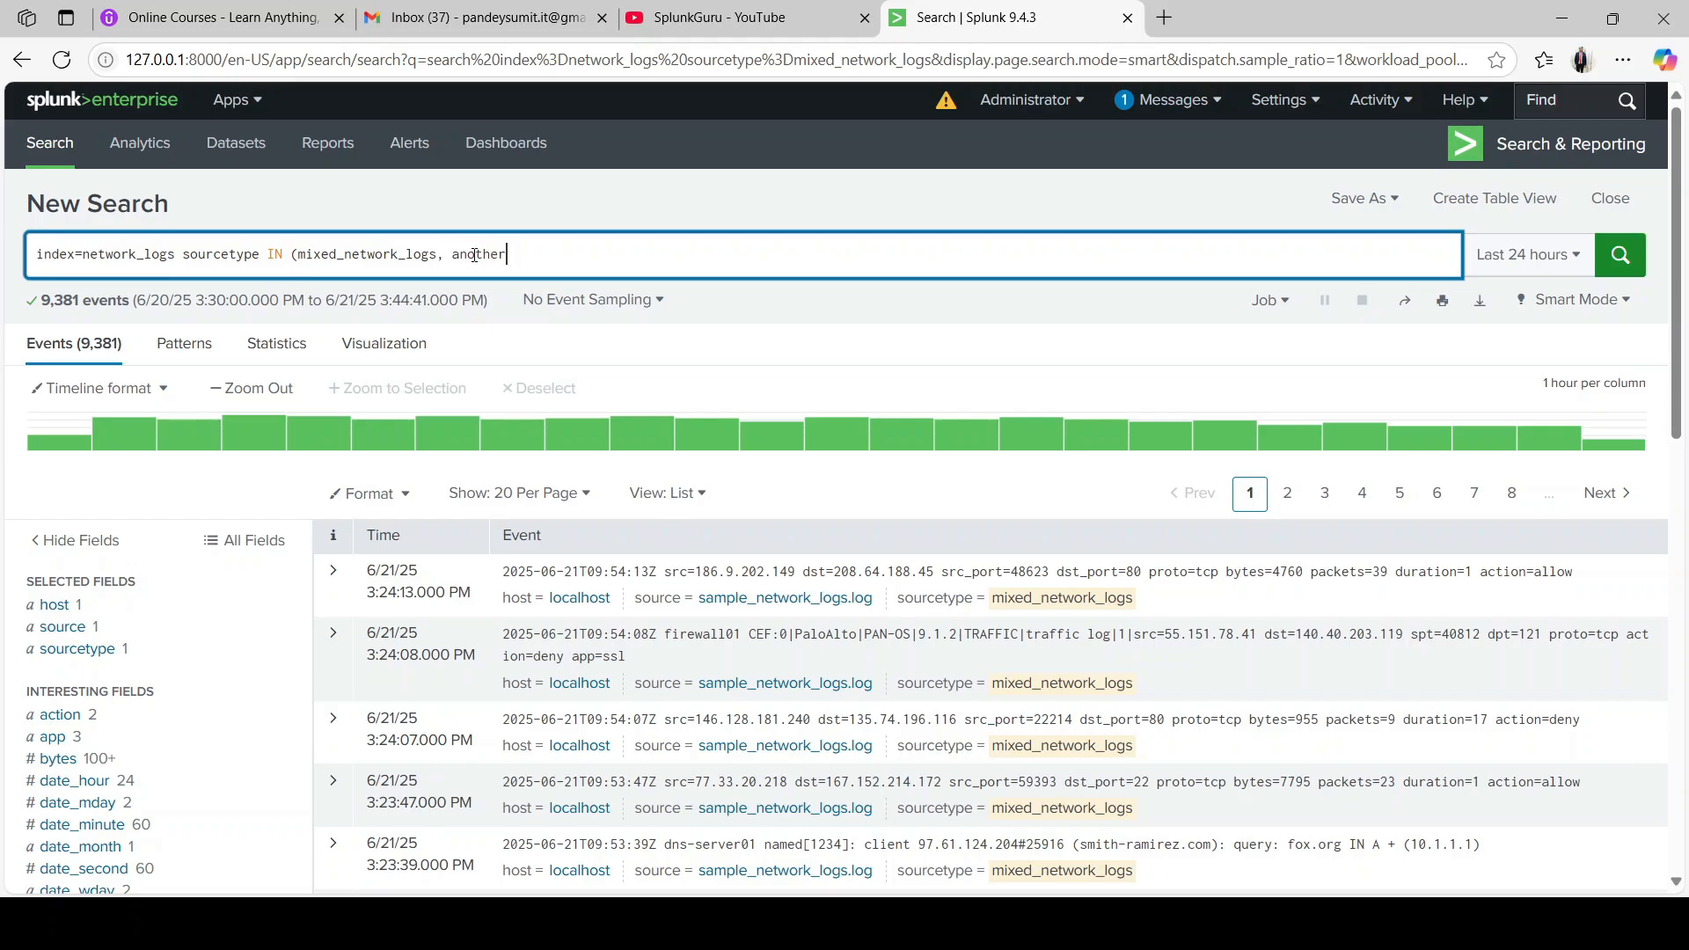
pyautogui.write(')')
pyautogui.doubleClick(475, 264)
pyautogui.hotkey('ctrl', 'z')
pyautogui.hotkey('ctrl', 'z')
pyautogui.hotkey('ctrl', 'z')
pyautogui.hotkey('ctrl', 'z')
pyautogui.hotkey('ctrl', 'z')
pyautogui.hotkey('ctrl', 'z')
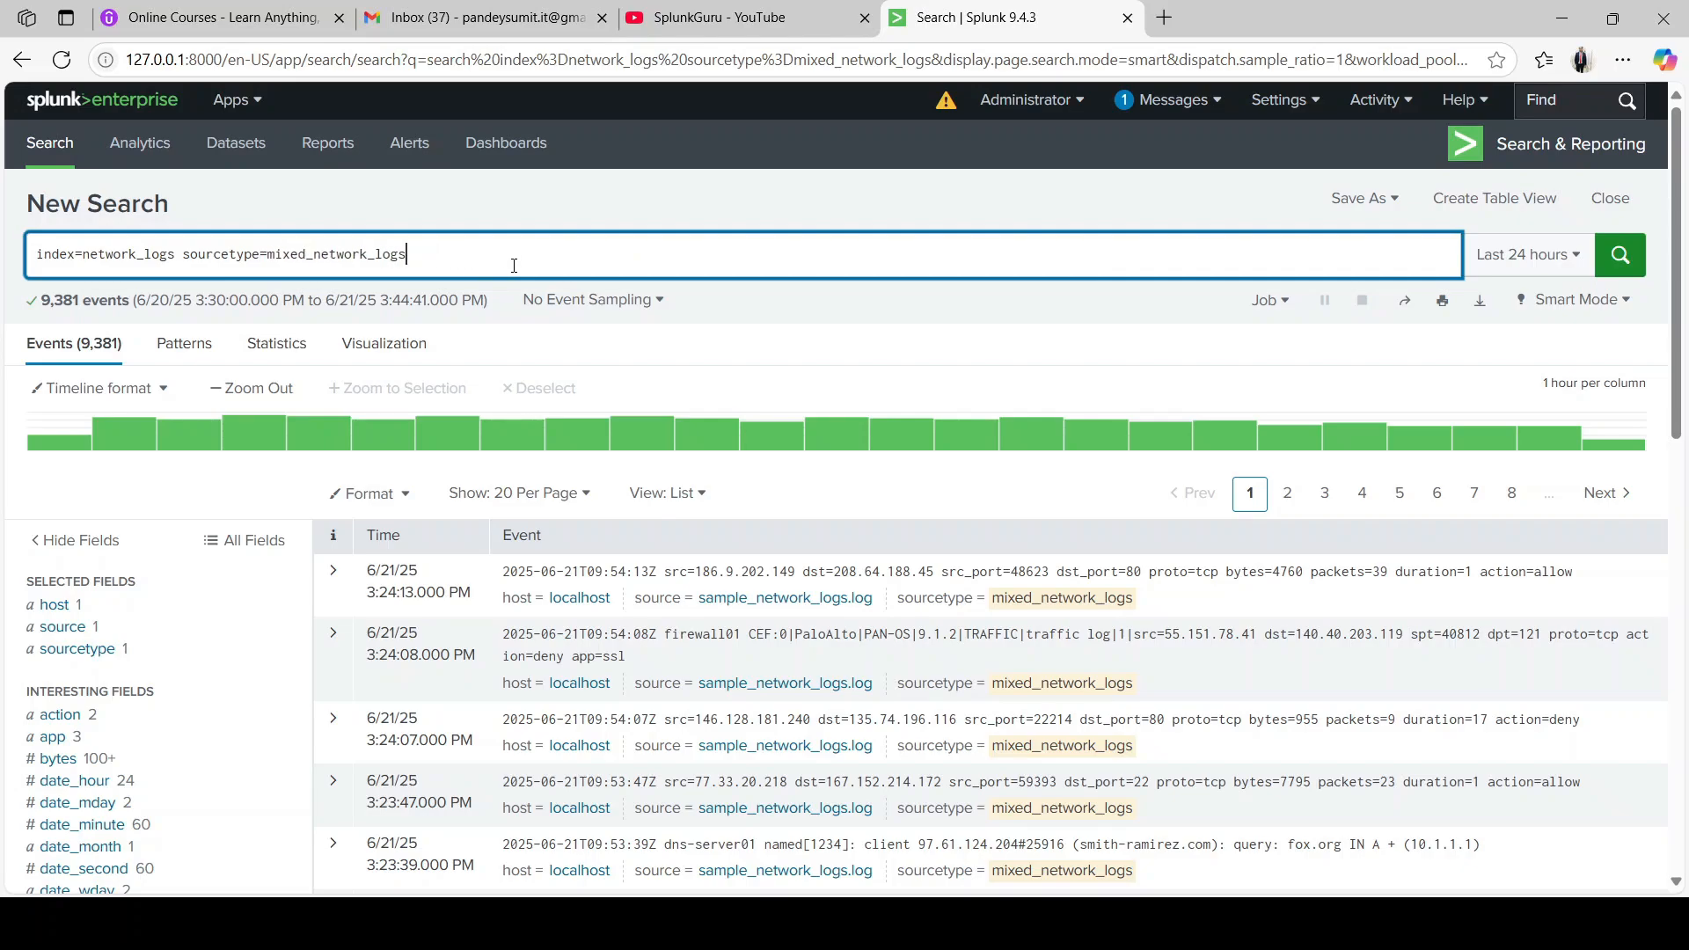
pyautogui.press('Return')
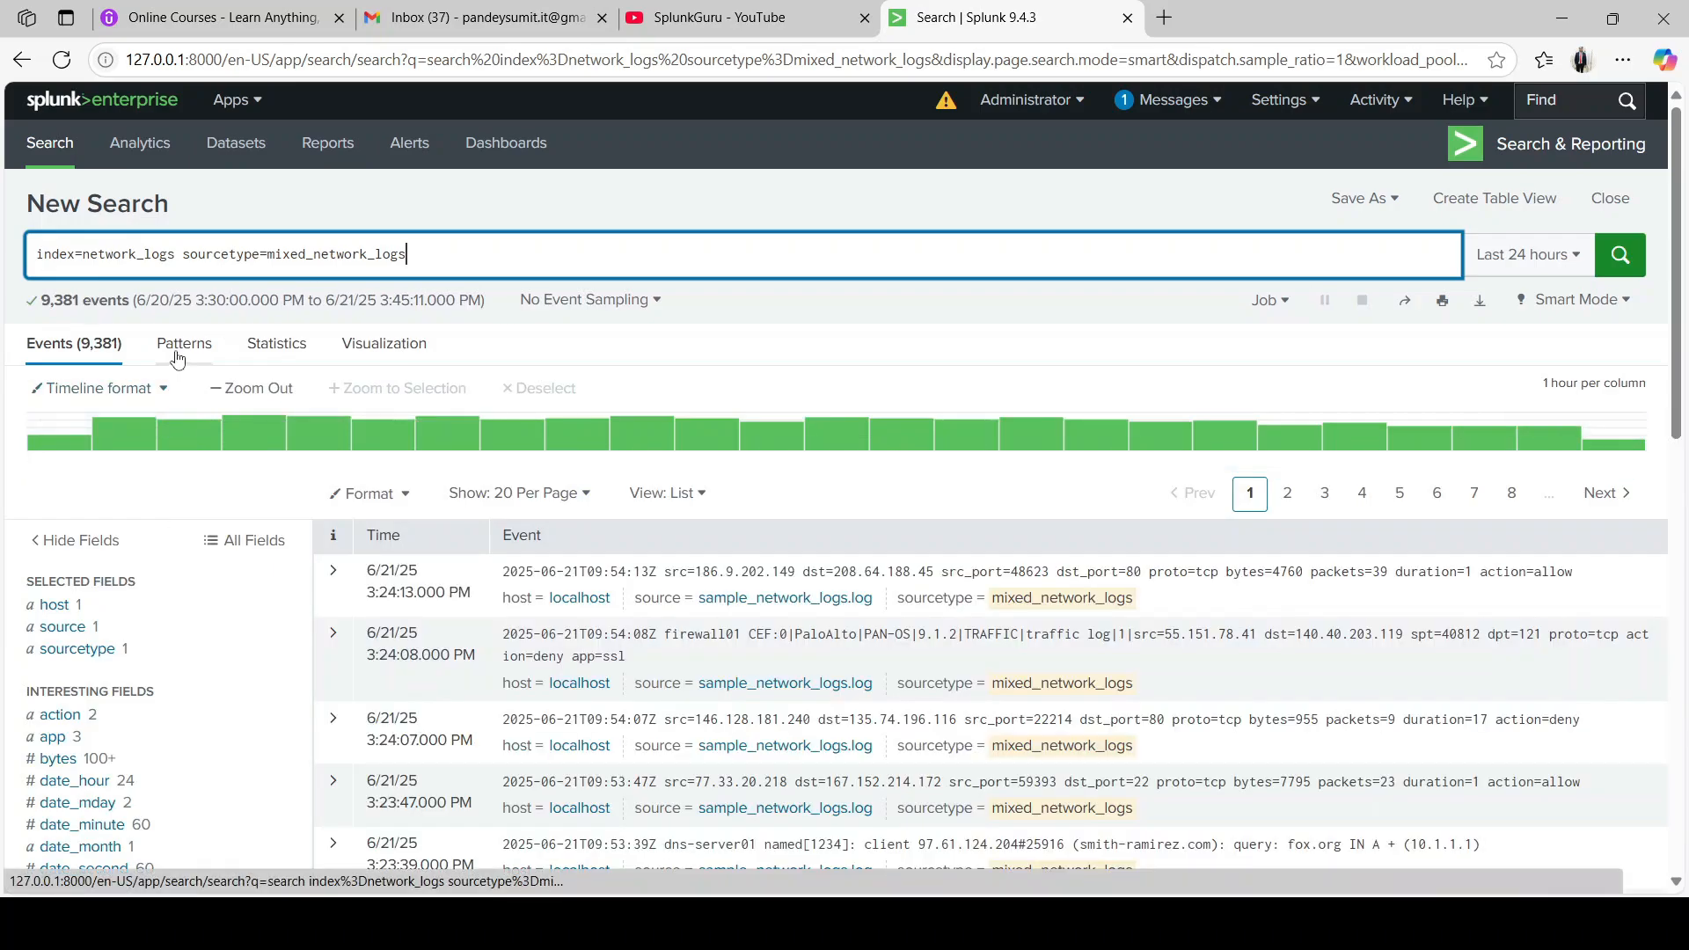
# Step: Inspect the details of the Violation, traffic and src_port event patterns, close them and show the Statistics view
pyautogui.click(178, 352)
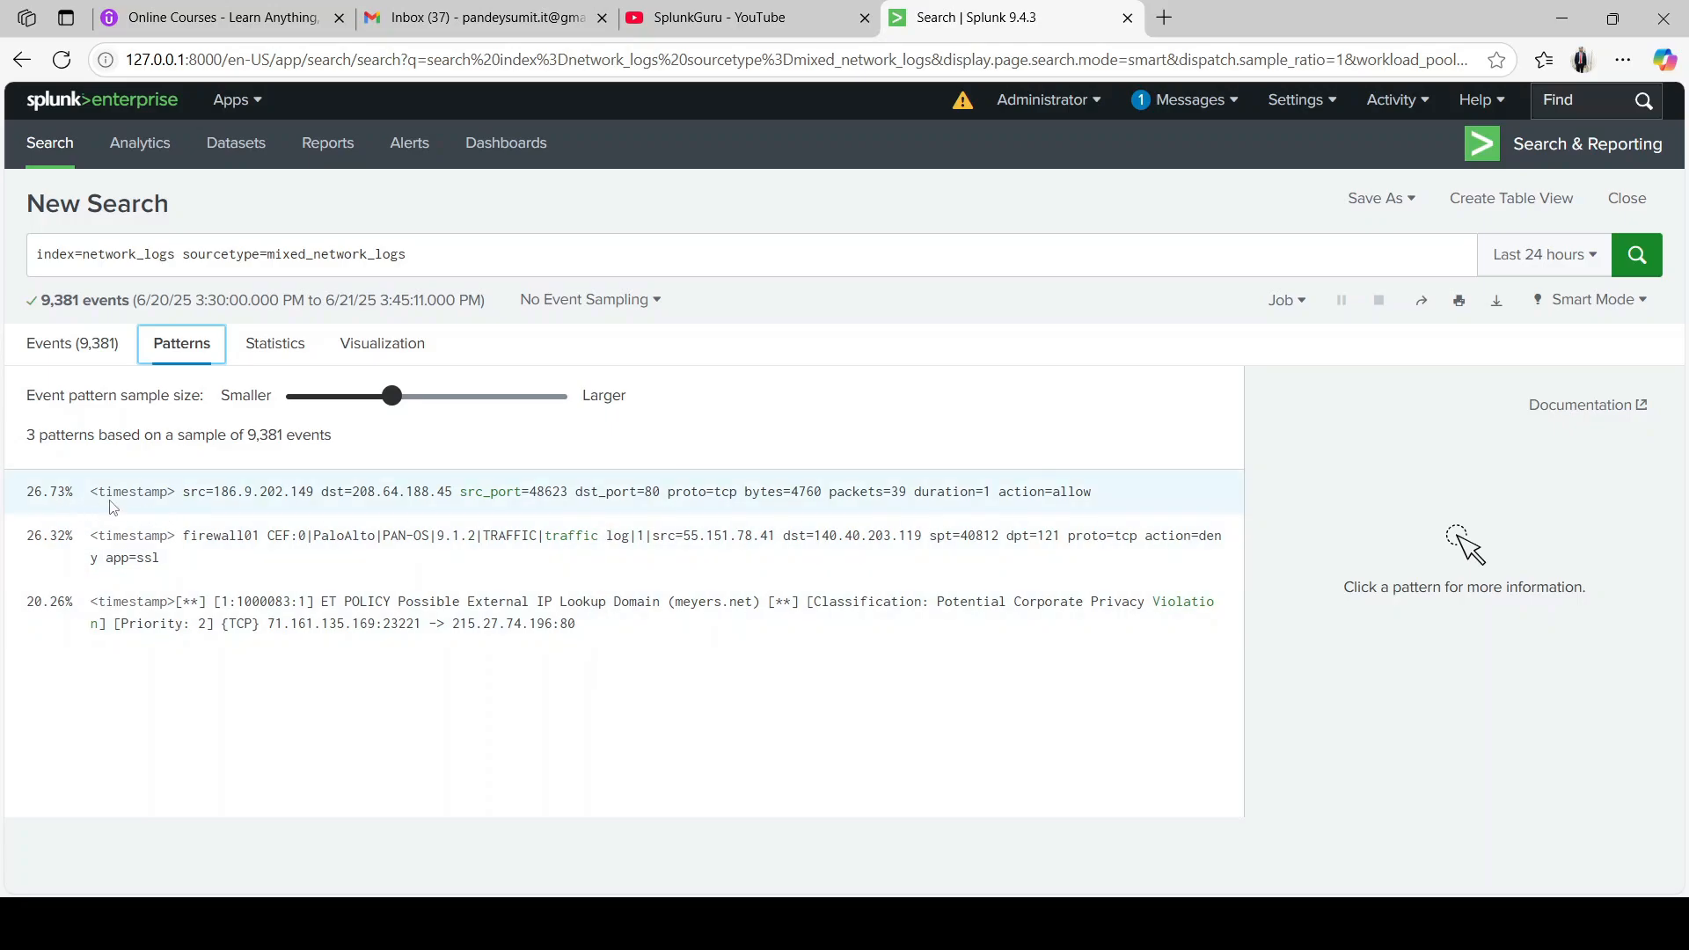
pyautogui.moveTo(91, 498); pyautogui.dragTo(620, 638)
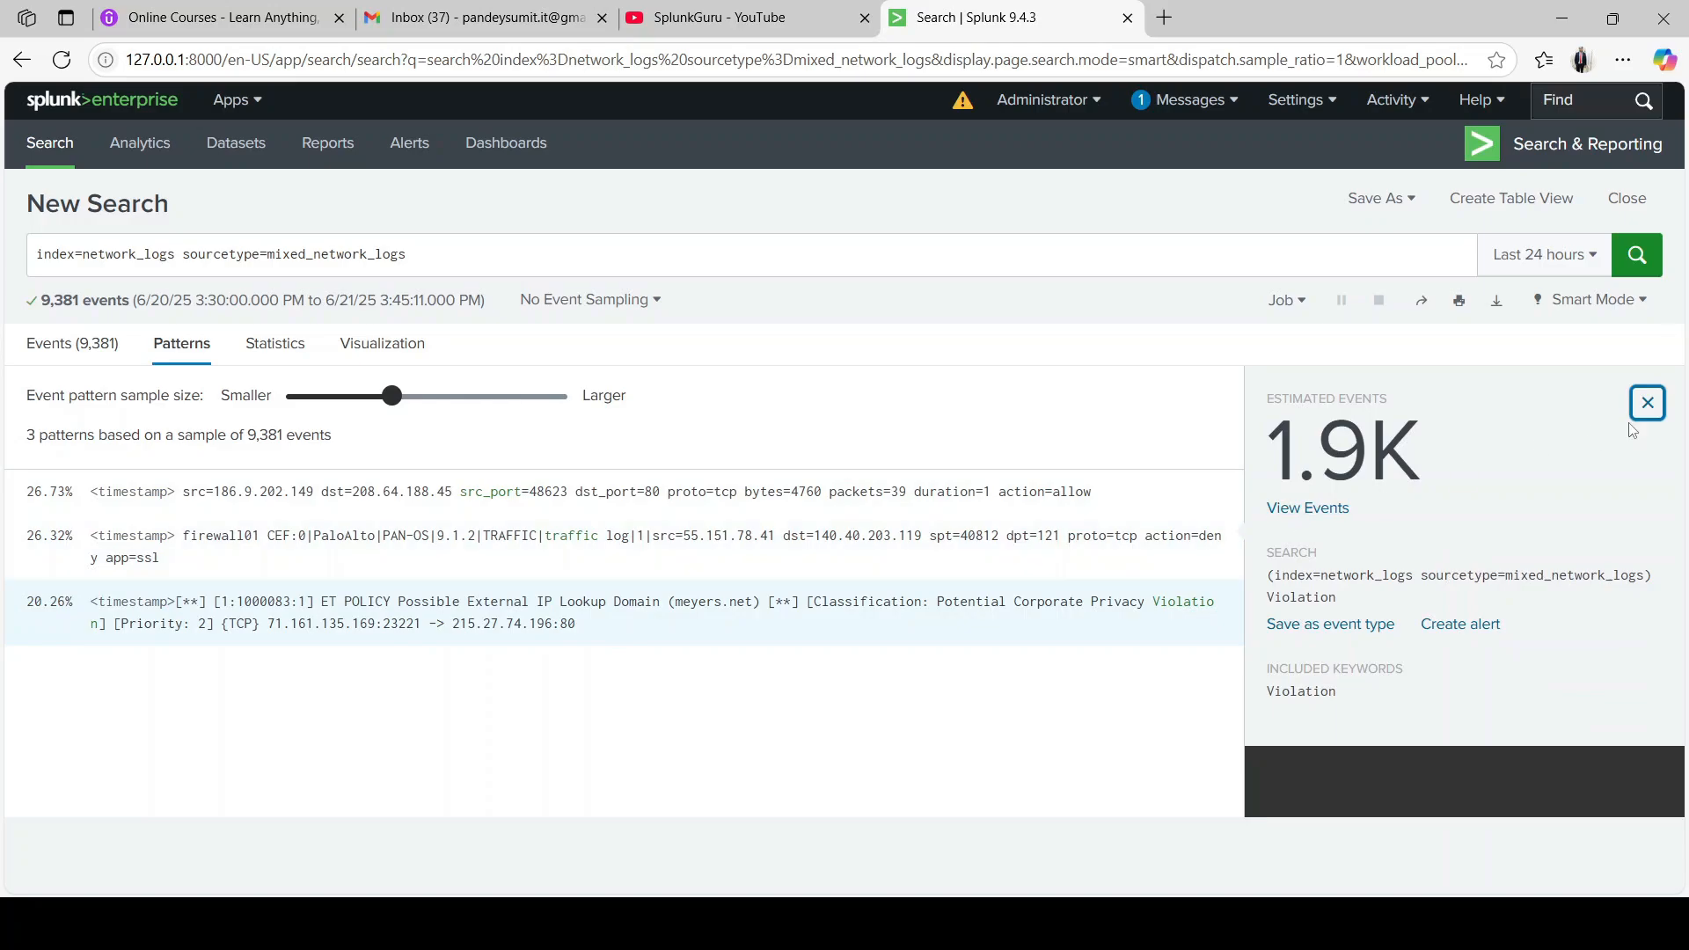
pyautogui.click(737, 530)
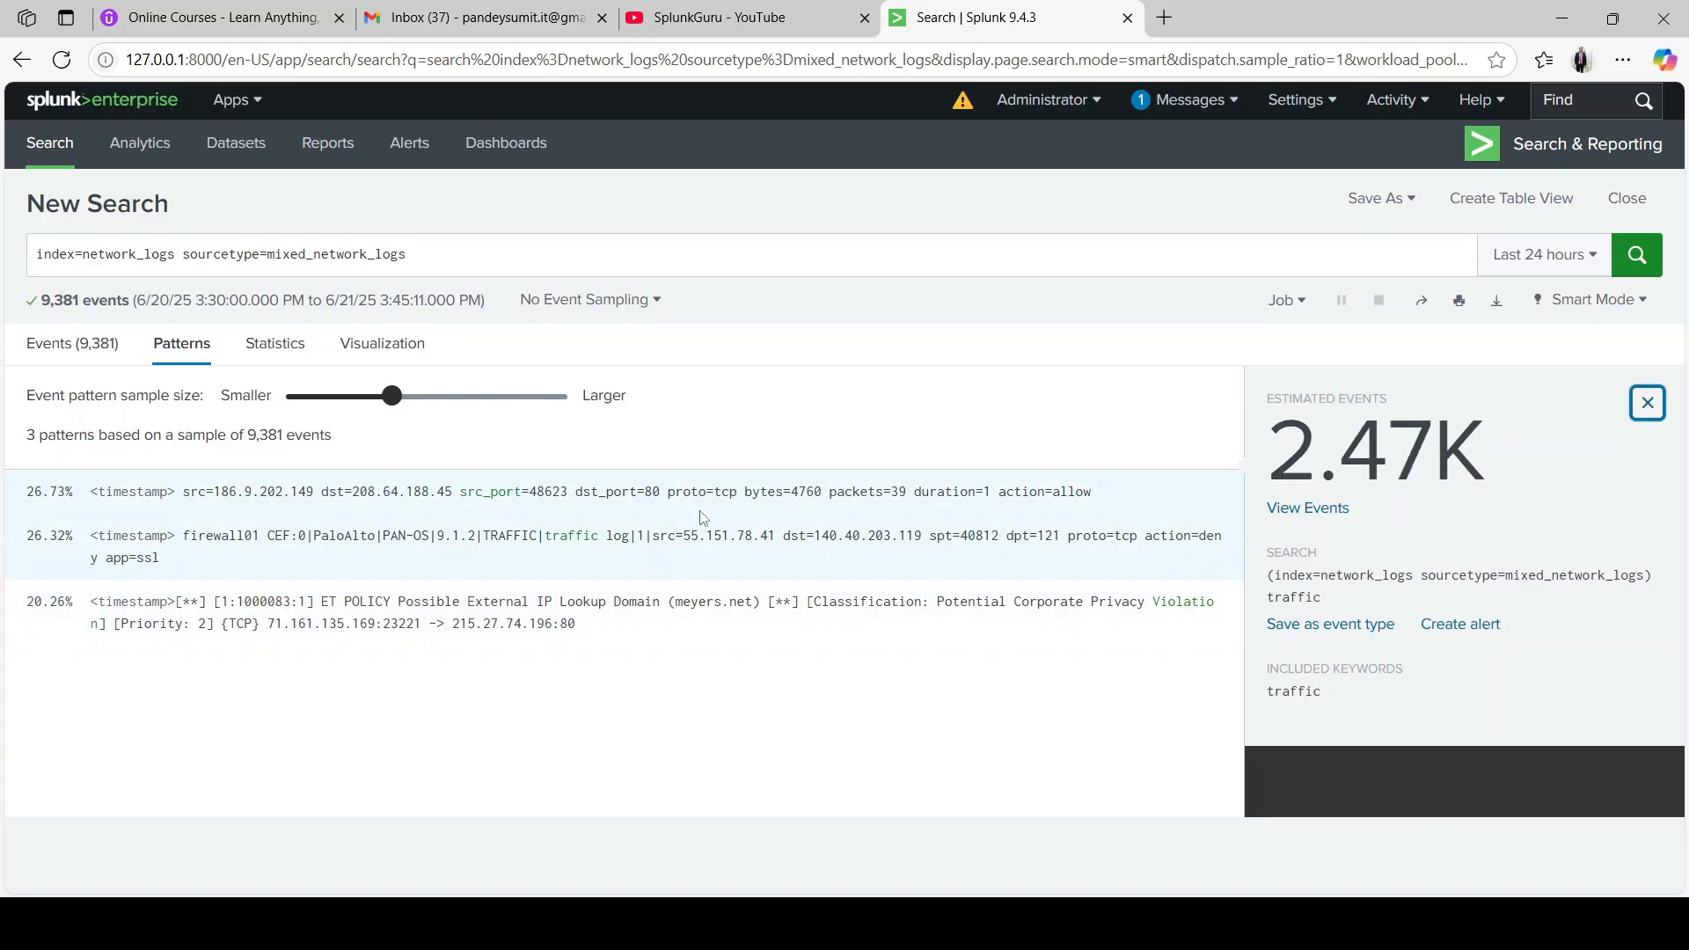
pyautogui.click(701, 513)
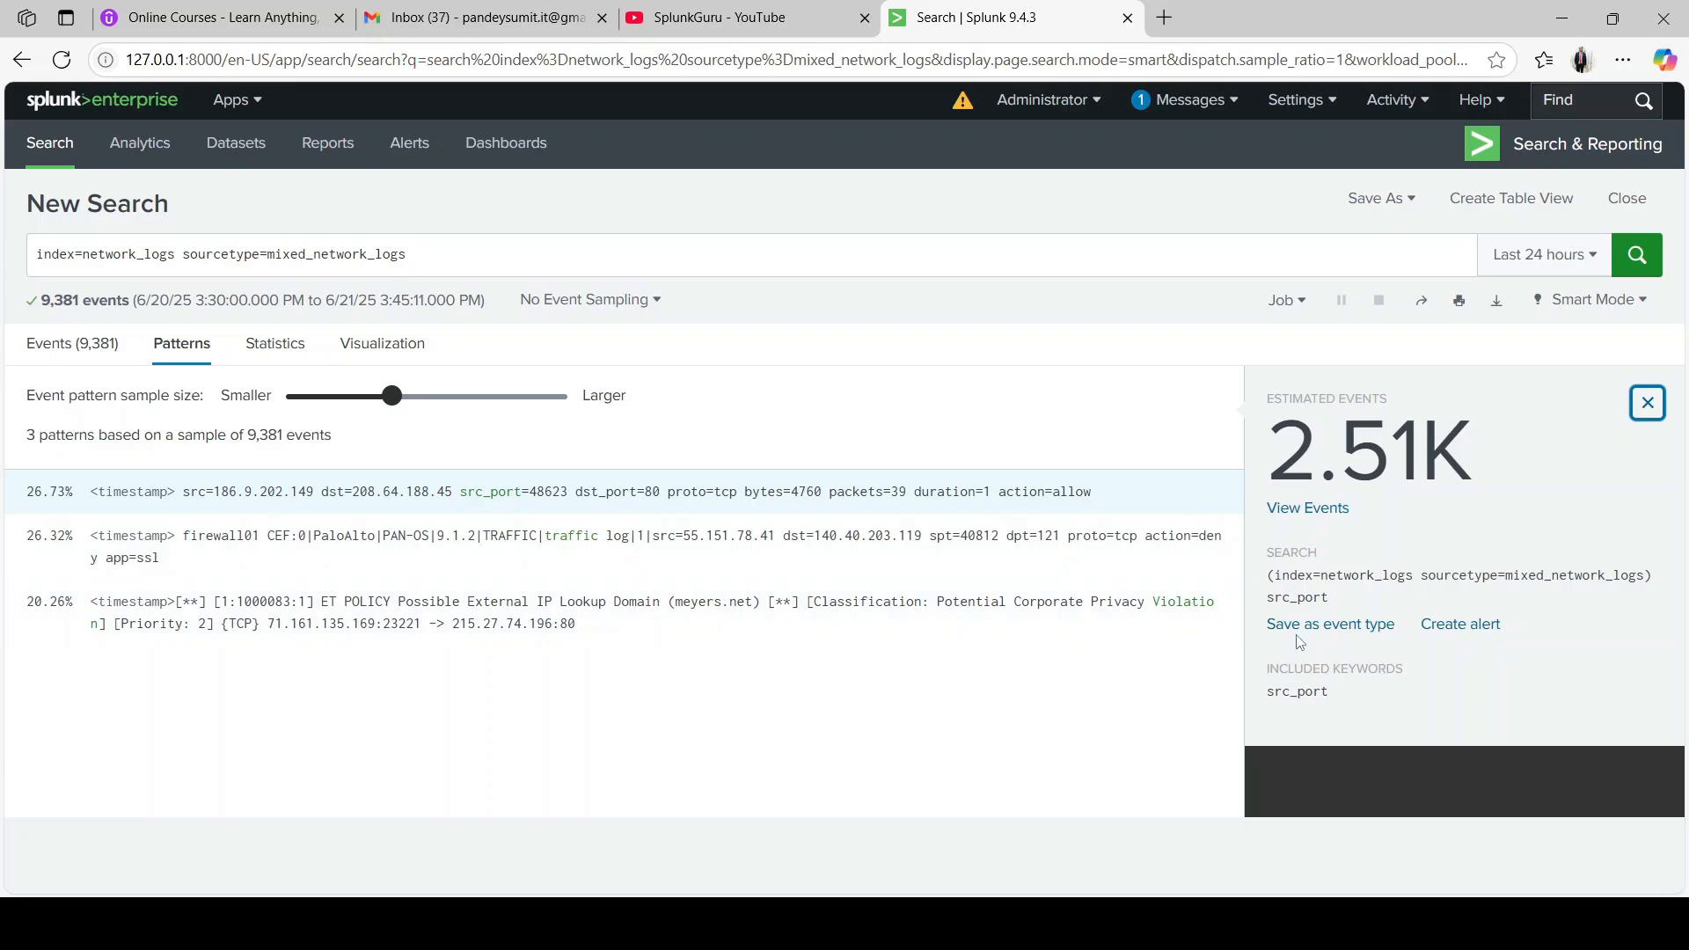
pyautogui.scroll(-1, 1468, 599)
pyautogui.scroll(1, 1470, 599)
pyautogui.click(1648, 405)
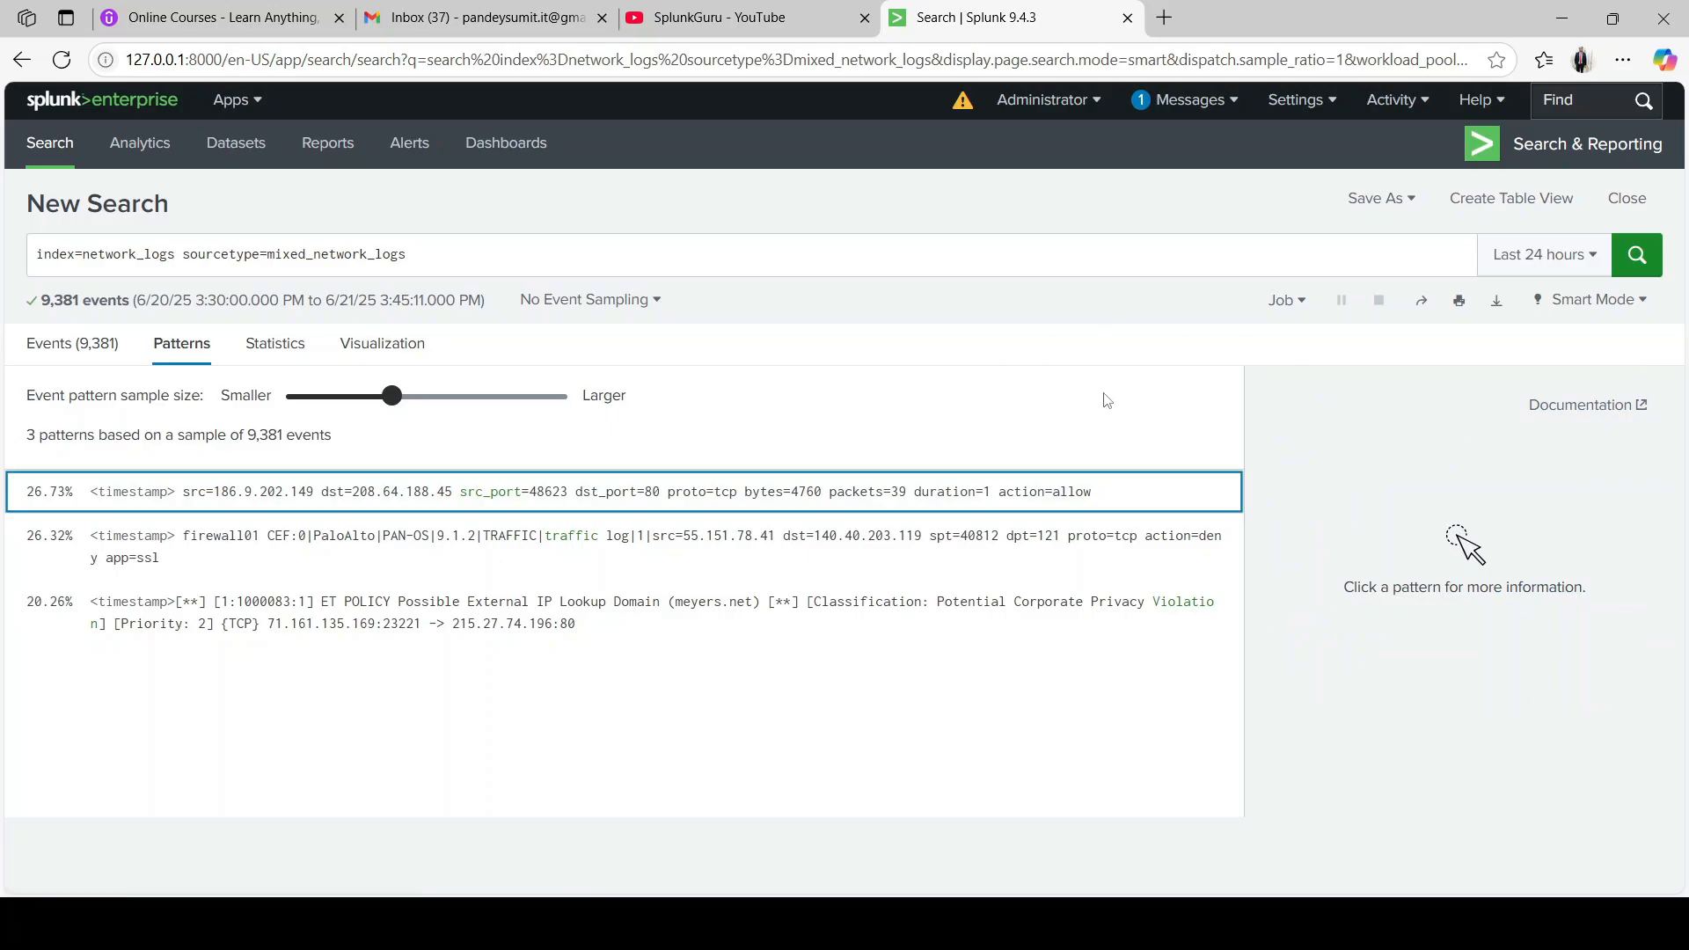
pyautogui.click(299, 351)
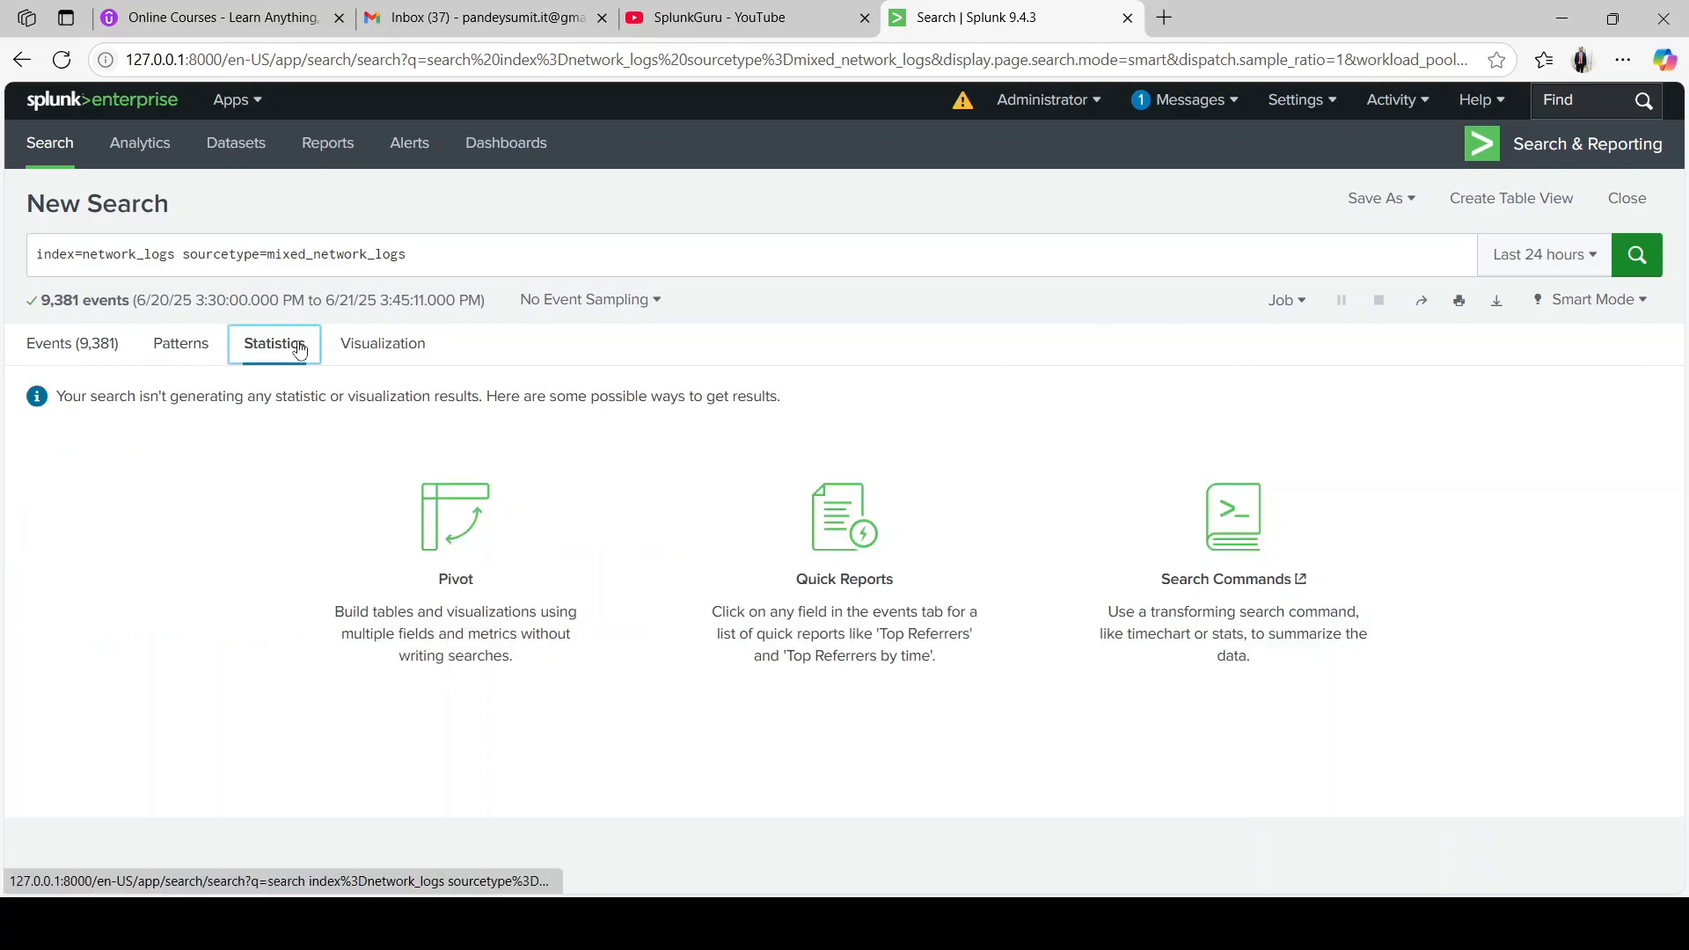
# Step: Count the matching events by appending |stats count to the query, run it and show the Visualization view
pyautogui.click(448, 257)
pyautogui.write('|stats count')
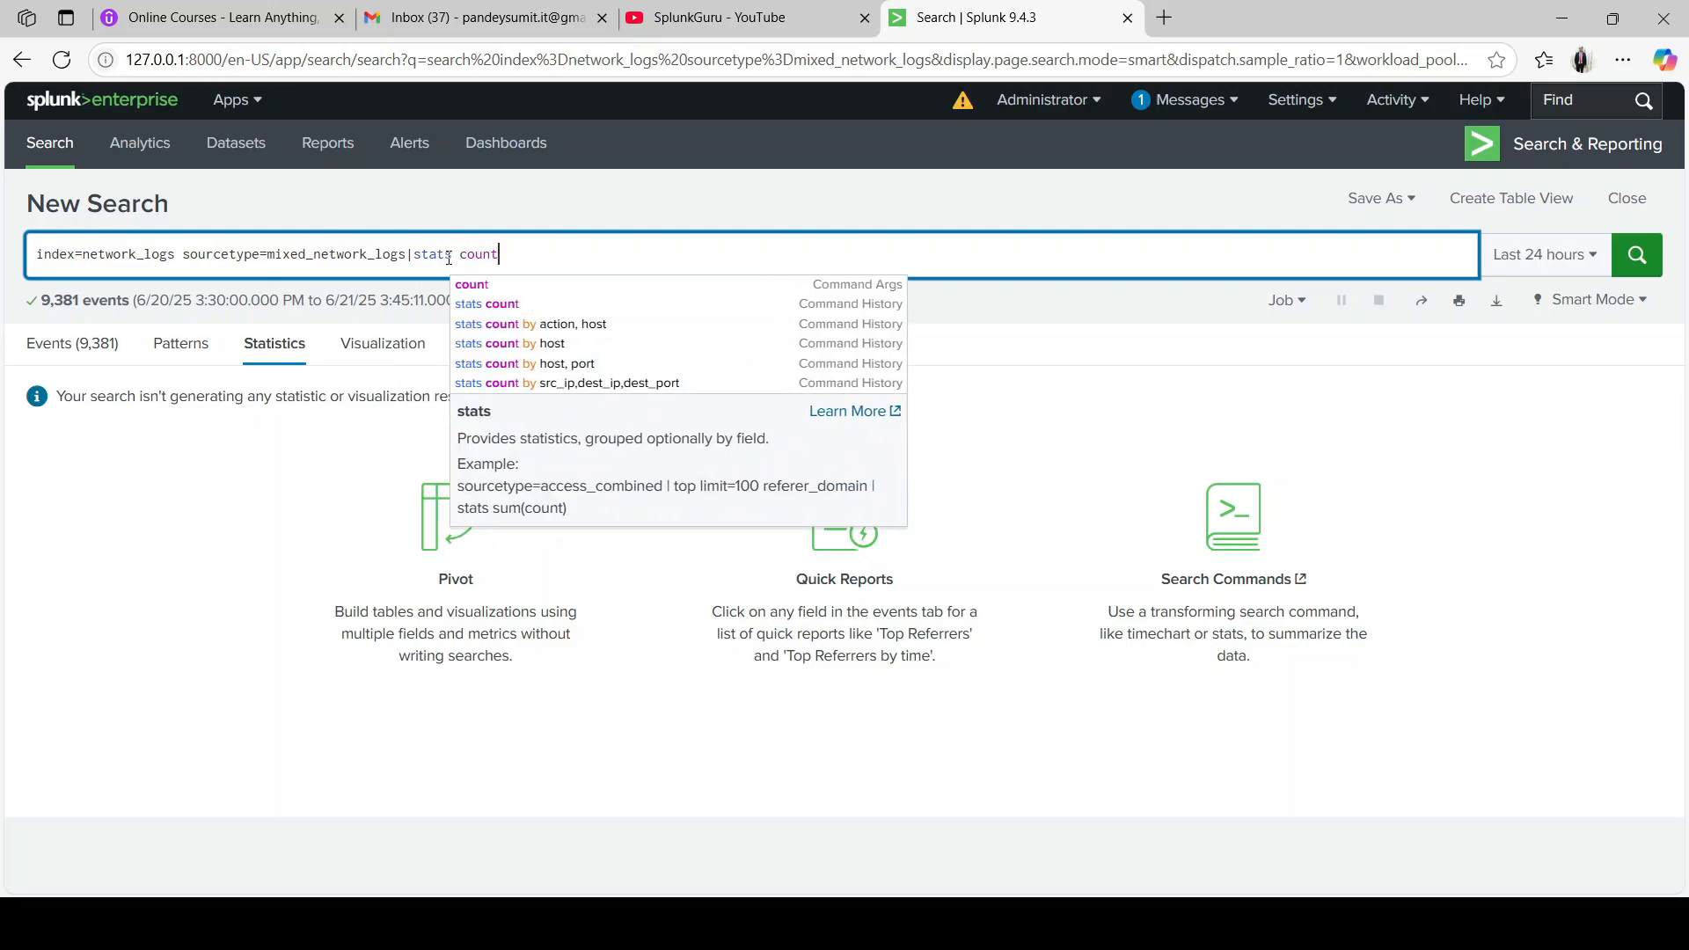
pyautogui.press('Return')
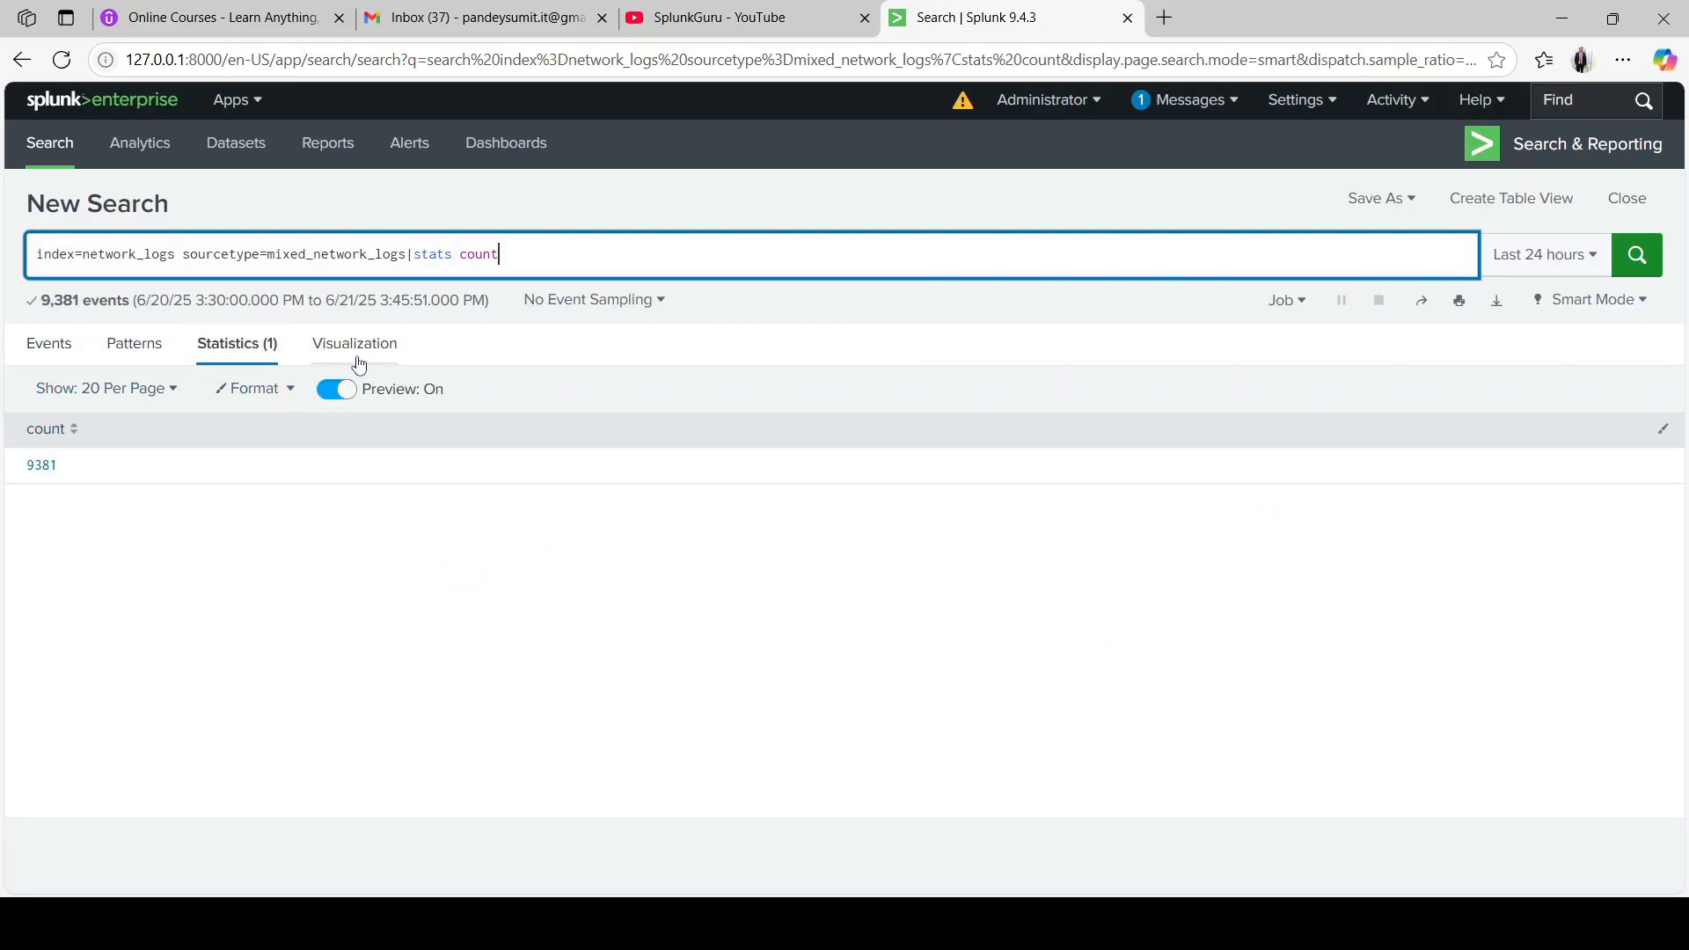
pyautogui.click(363, 359)
# Step: Replace stats count with timechart span=1d count in the query and run it to chart the daily event counts
pyautogui.click(539, 259)
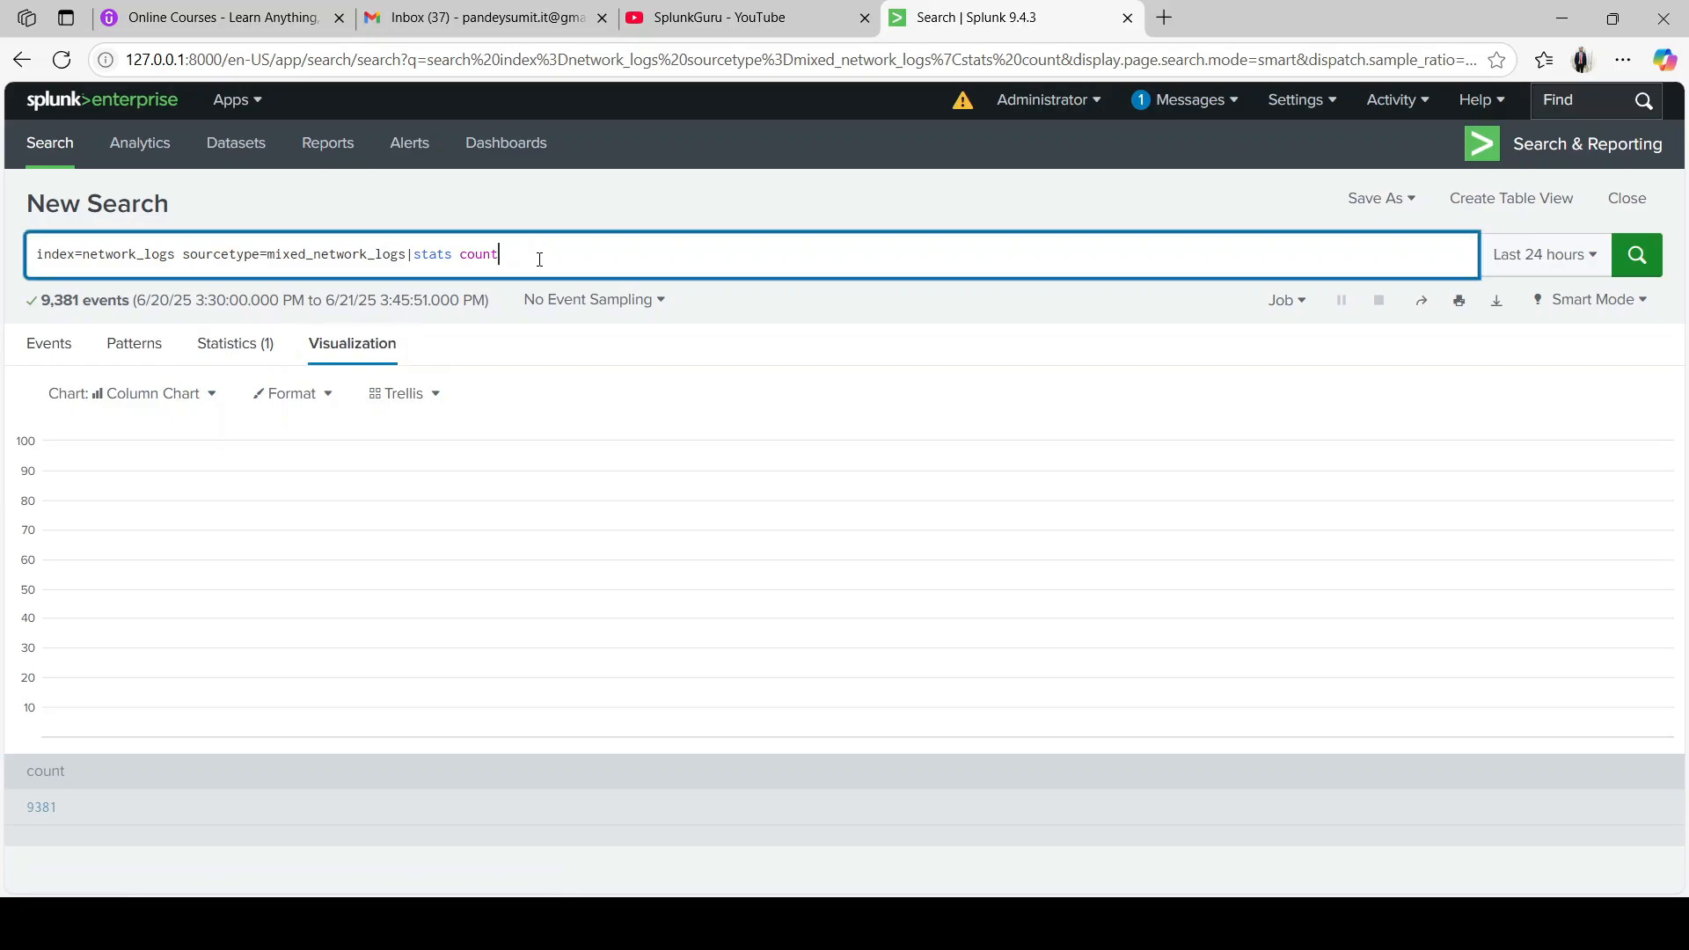
pyautogui.press('BackSpace')
pyautogui.press('BackSpace')
pyautogui.press('BackSpace')
pyautogui.press('BackSpace')
pyautogui.press('BackSpace')
pyautogui.press('BackSpace')
pyautogui.press('BackSpace')
pyautogui.press('BackSpace')
pyautogui.press('BackSpace')
pyautogui.press('BackSpace')
pyautogui.press('BackSpace')
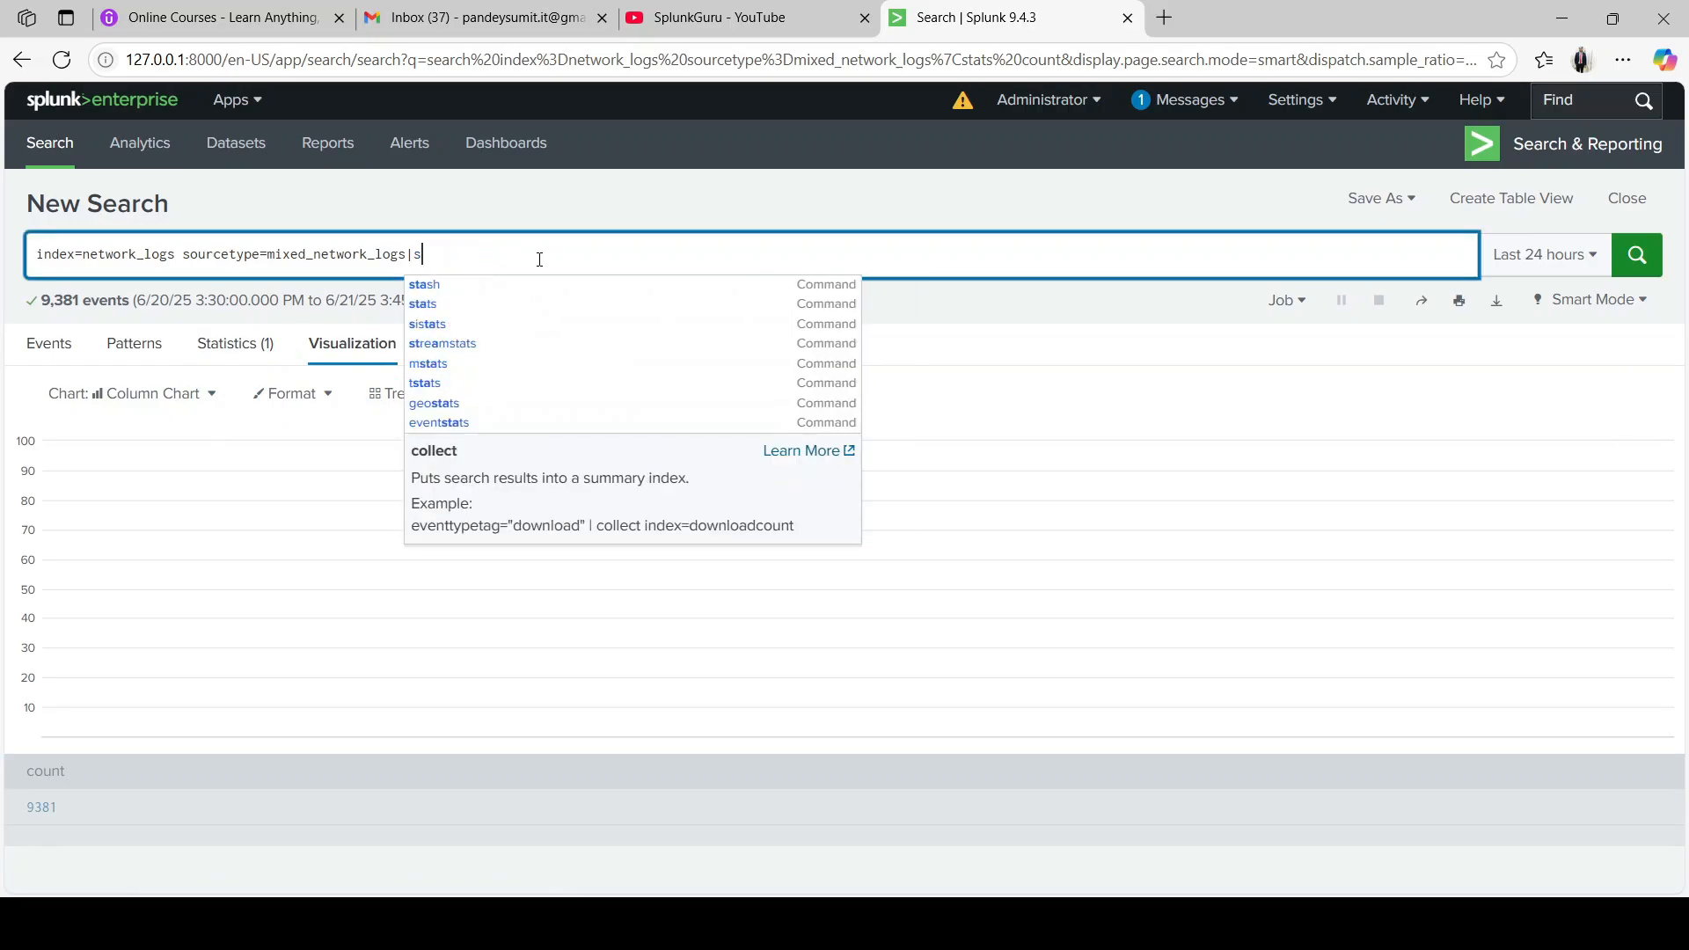
pyautogui.write('time cha')
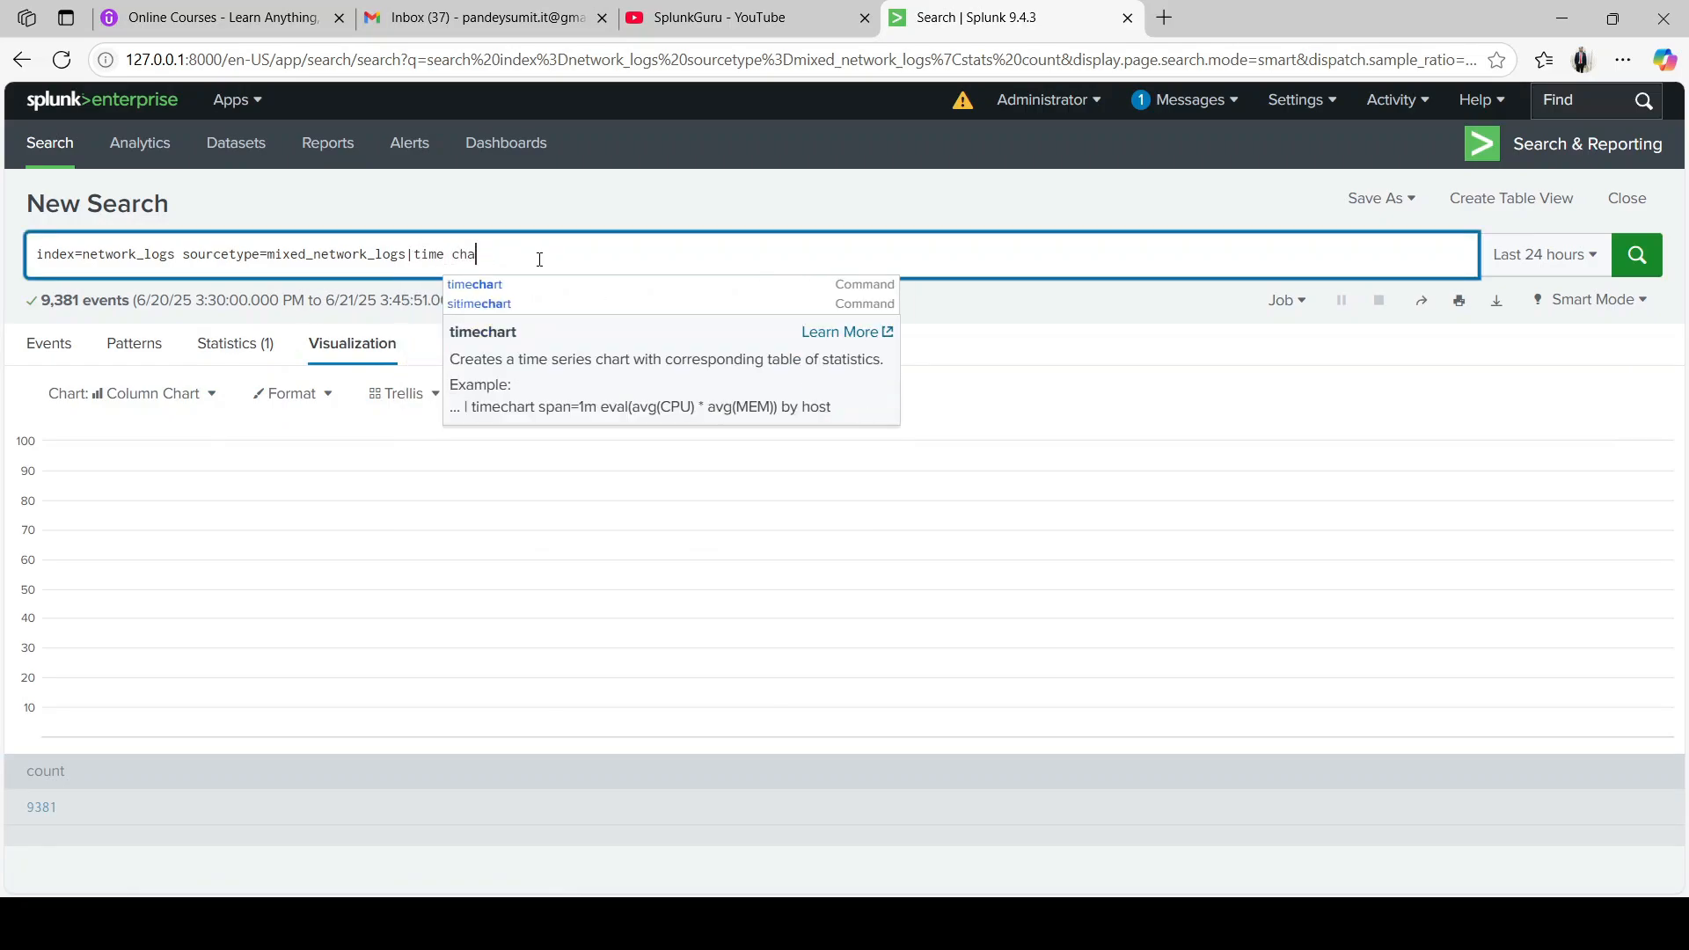
pyautogui.press('BackSpace')
pyautogui.press('BackSpace')
pyautogui.press('BackSpace')
pyautogui.press('BackSpace')
pyautogui.press('BackSpace')
pyautogui.write('chart span')
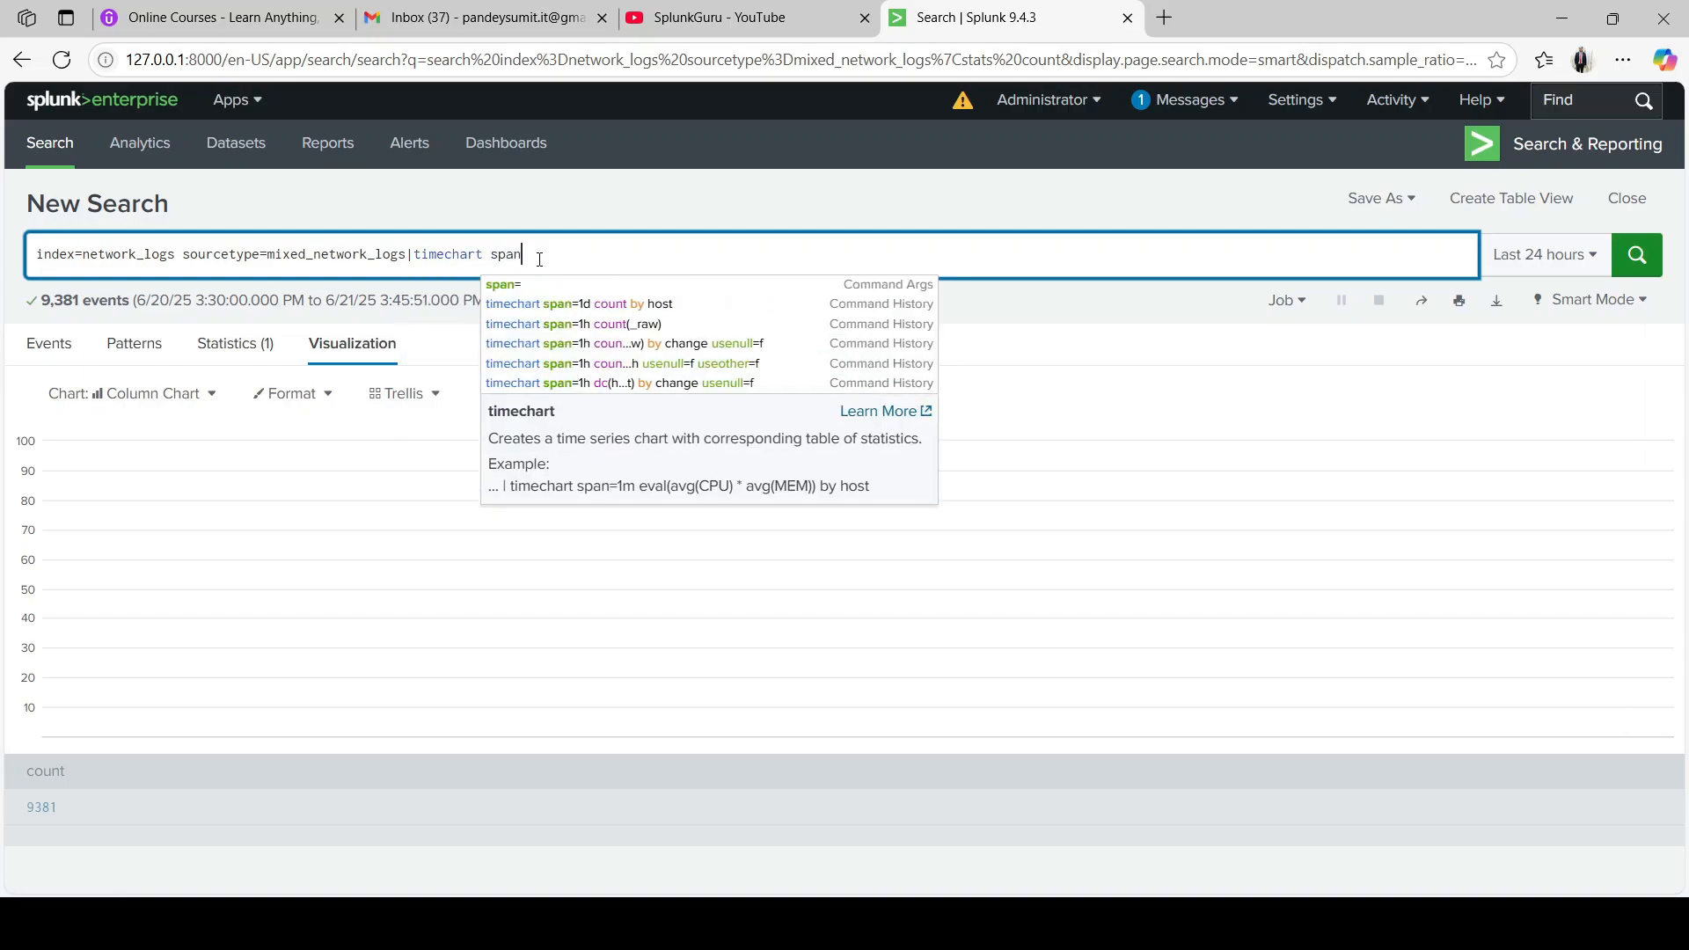
pyautogui.write('=1d')
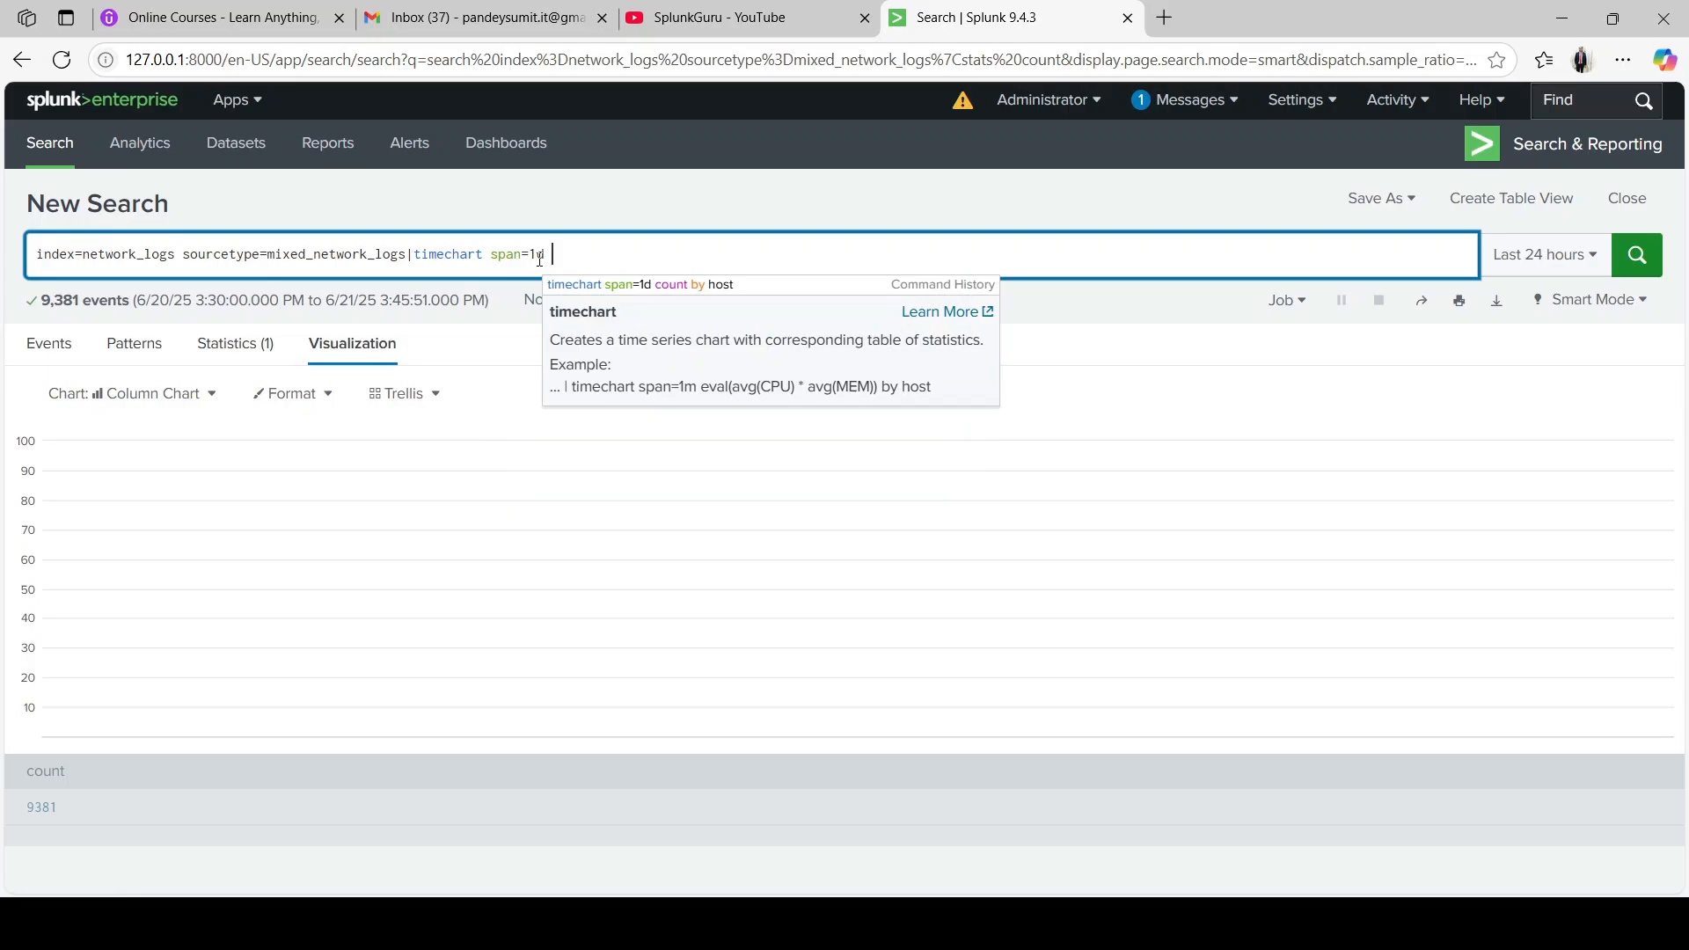
pyautogui.write(' count')
pyautogui.press('Return')
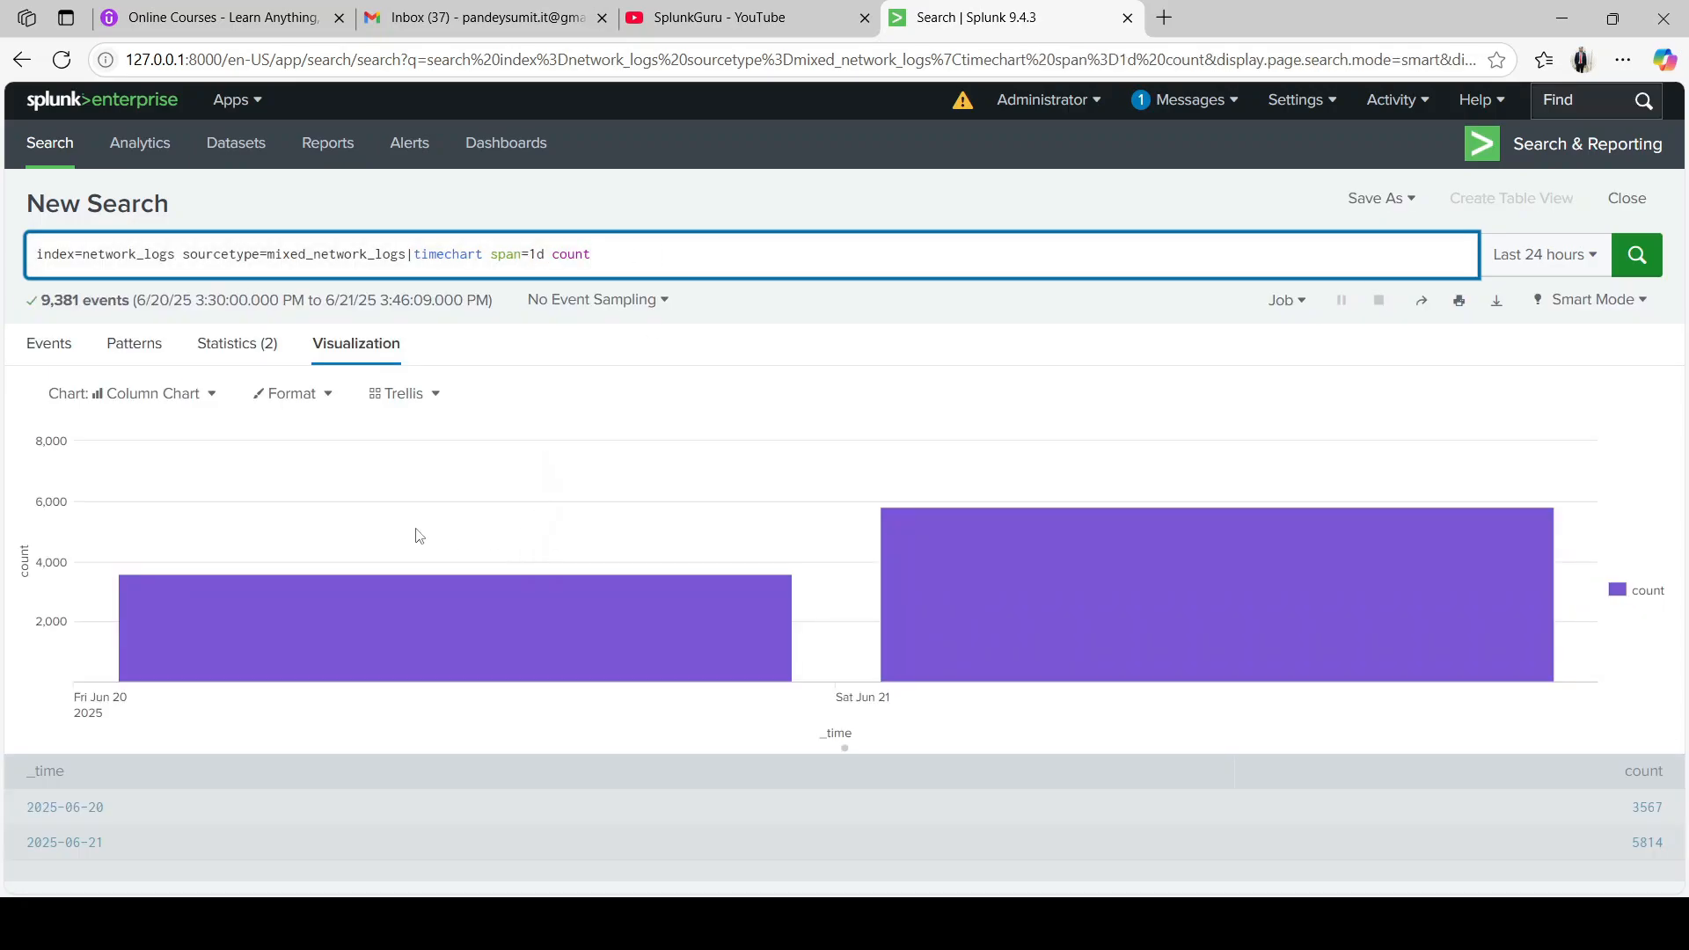
# Step: Show the daily event counts as a line chart, an area chart and finally a pie chart
pyautogui.click(132, 393)
pyautogui.click(91, 490)
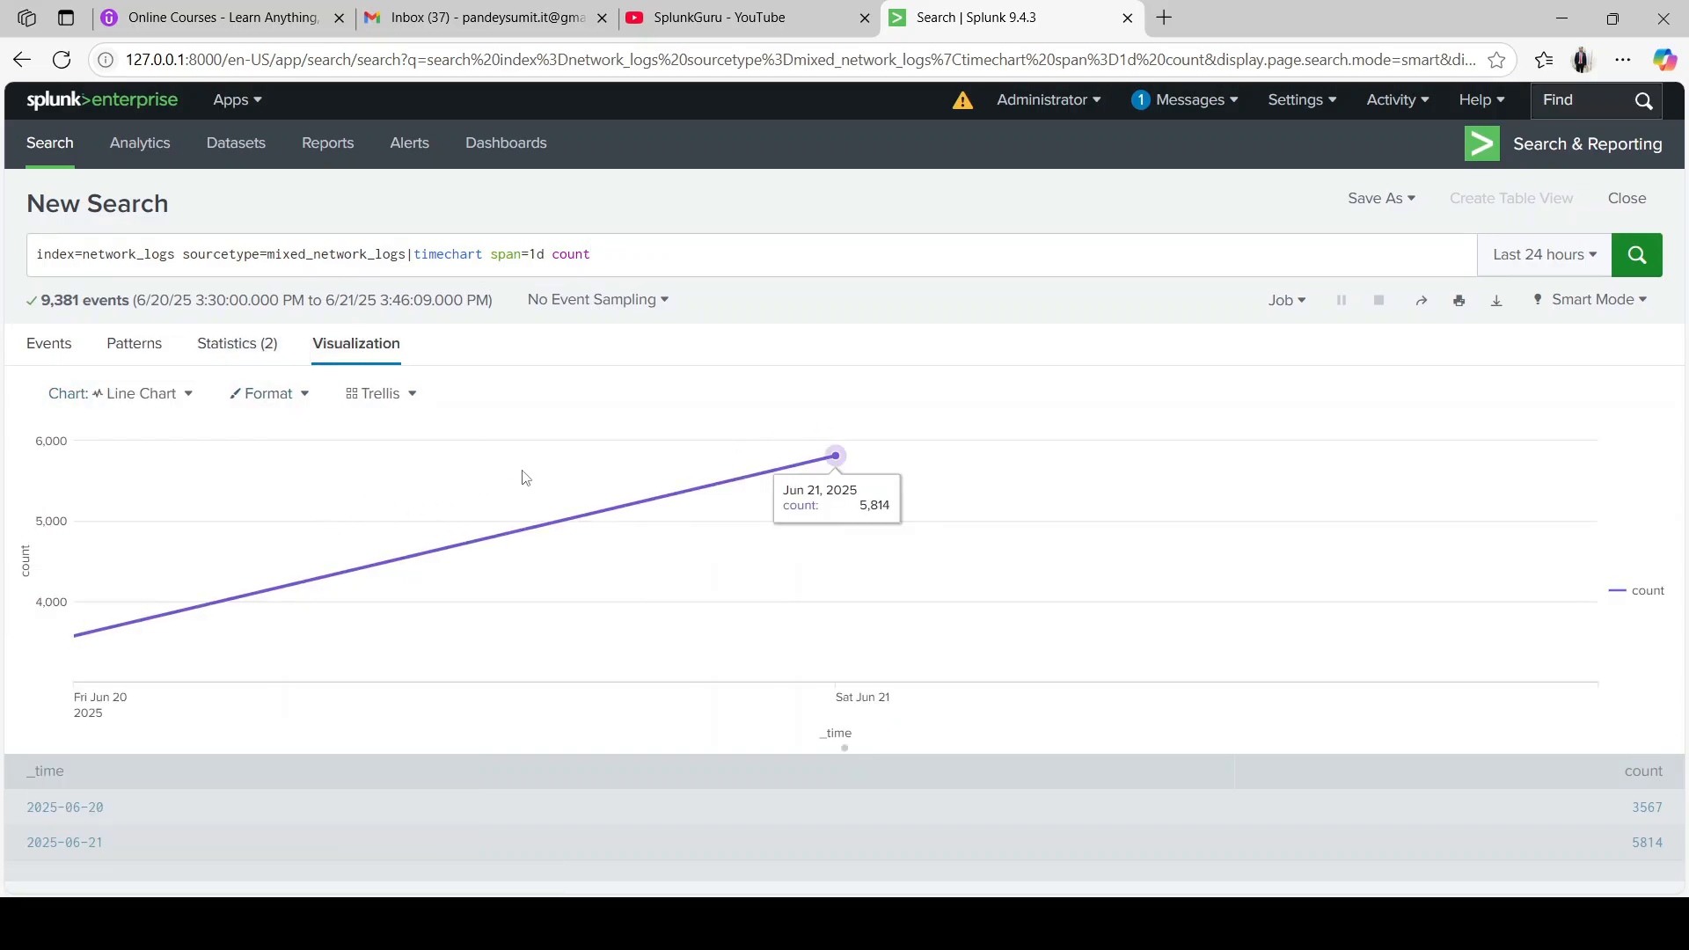
pyautogui.click(133, 396)
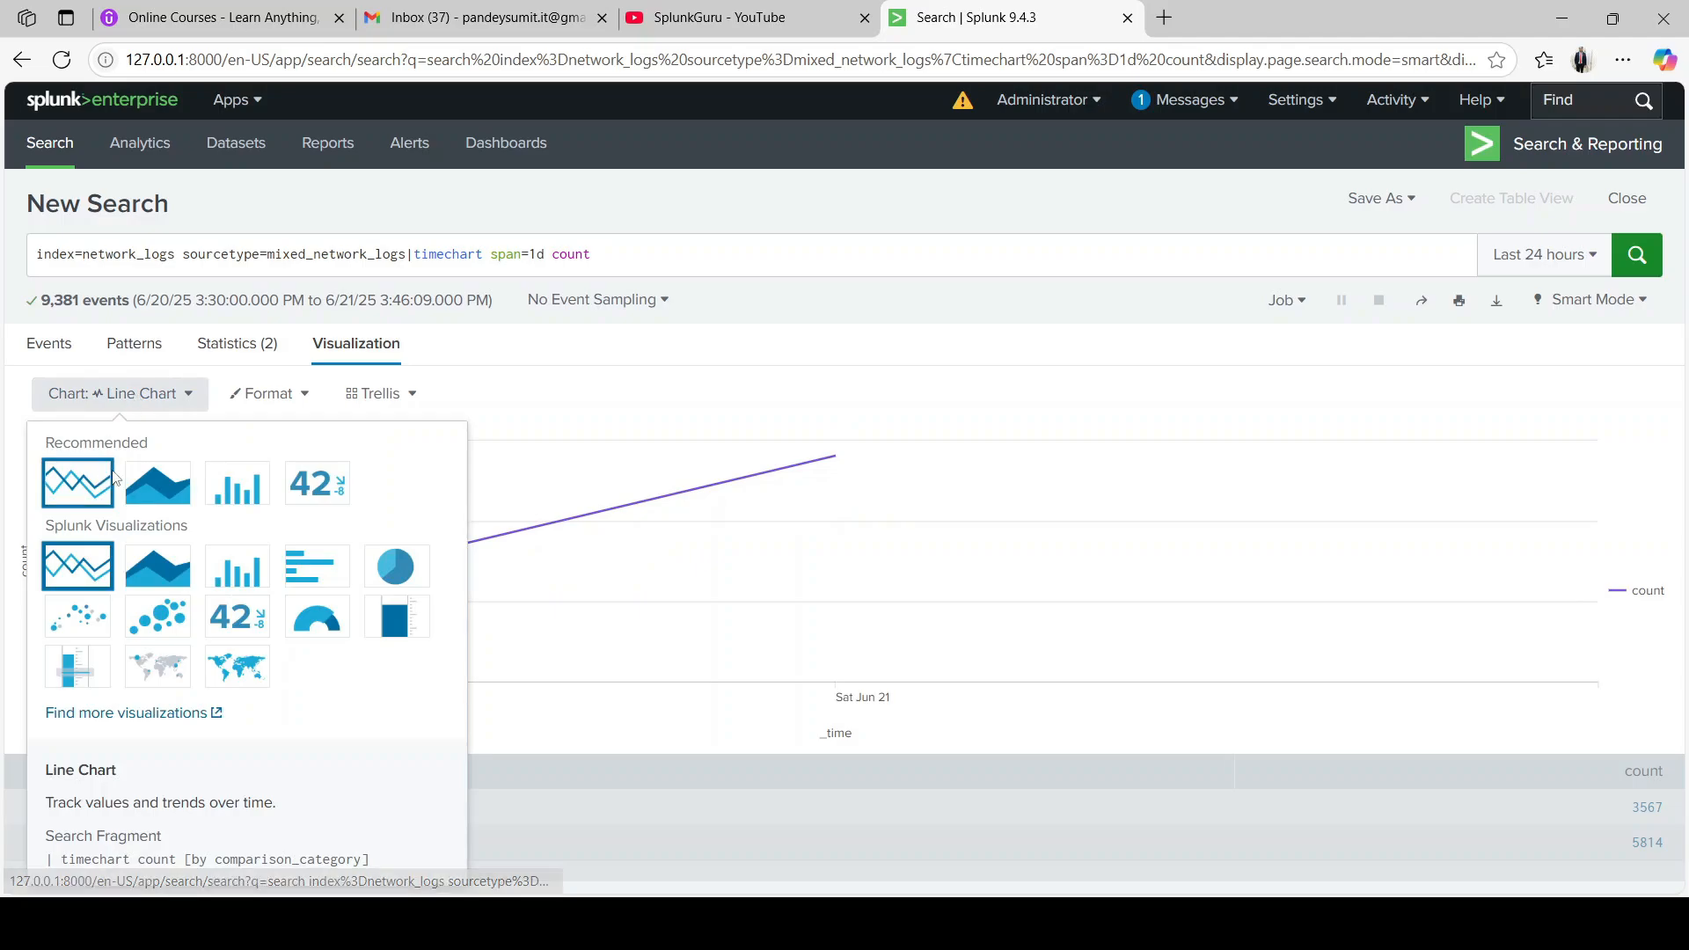
pyautogui.click(157, 483)
pyautogui.click(108, 408)
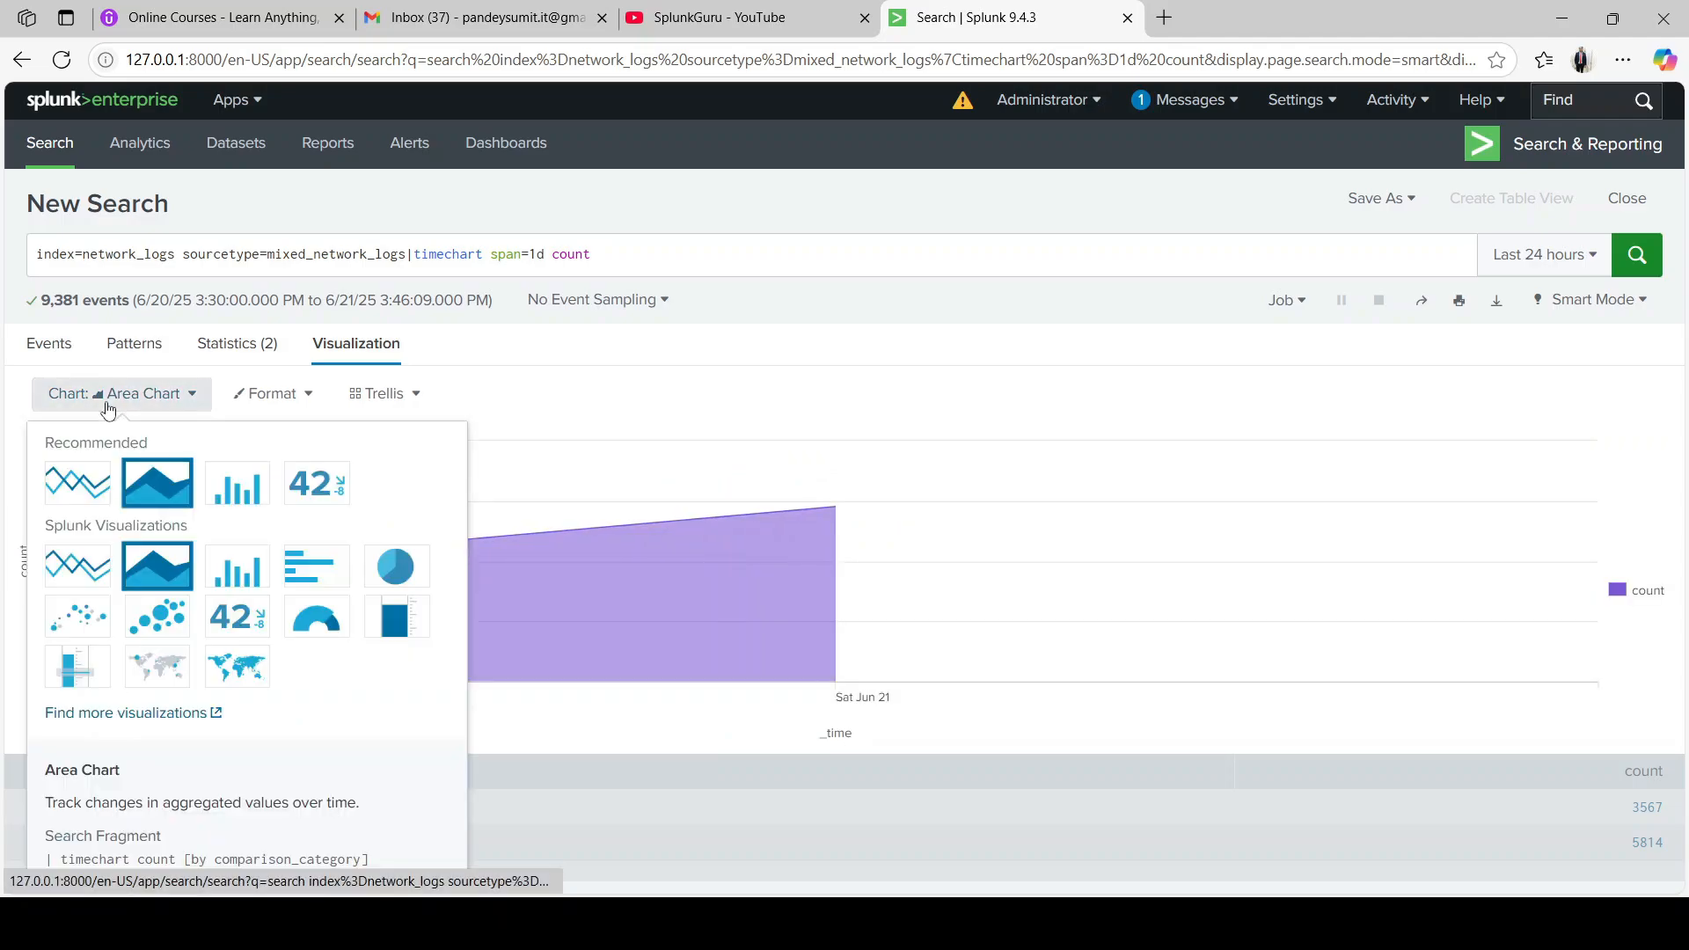
pyautogui.click(376, 577)
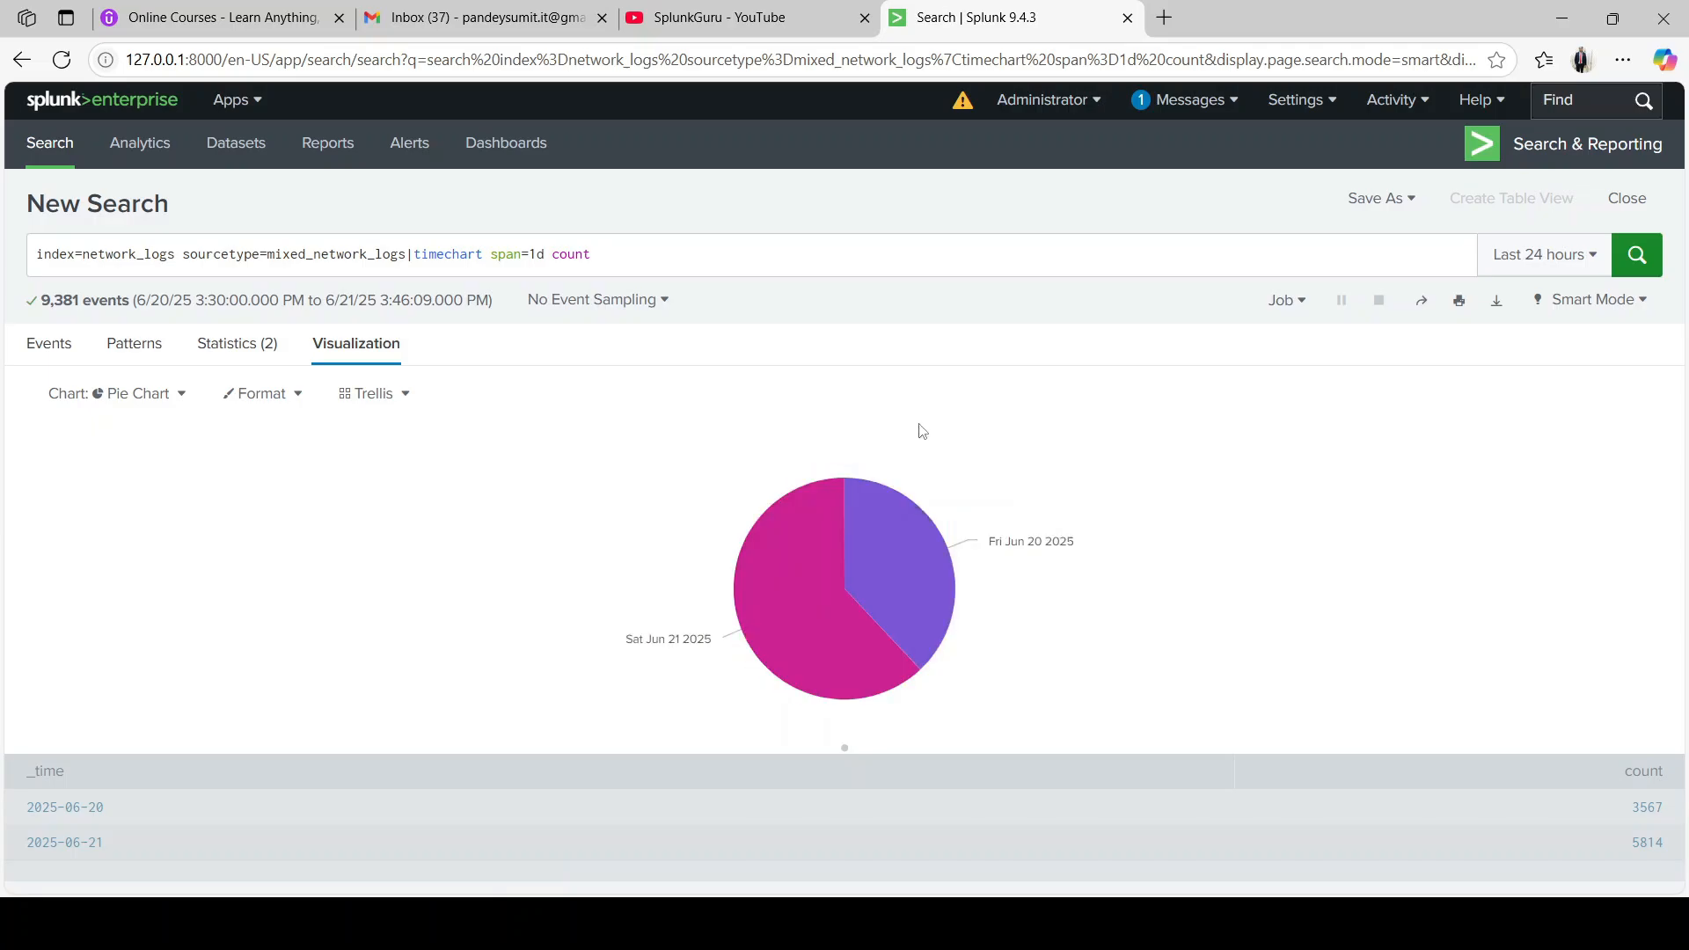
# Step: Remove the timechart command and rerun the search as index=network_logs sourcetype=mixed_network_logs, highlighting the index name and value
pyautogui.click(627, 261)
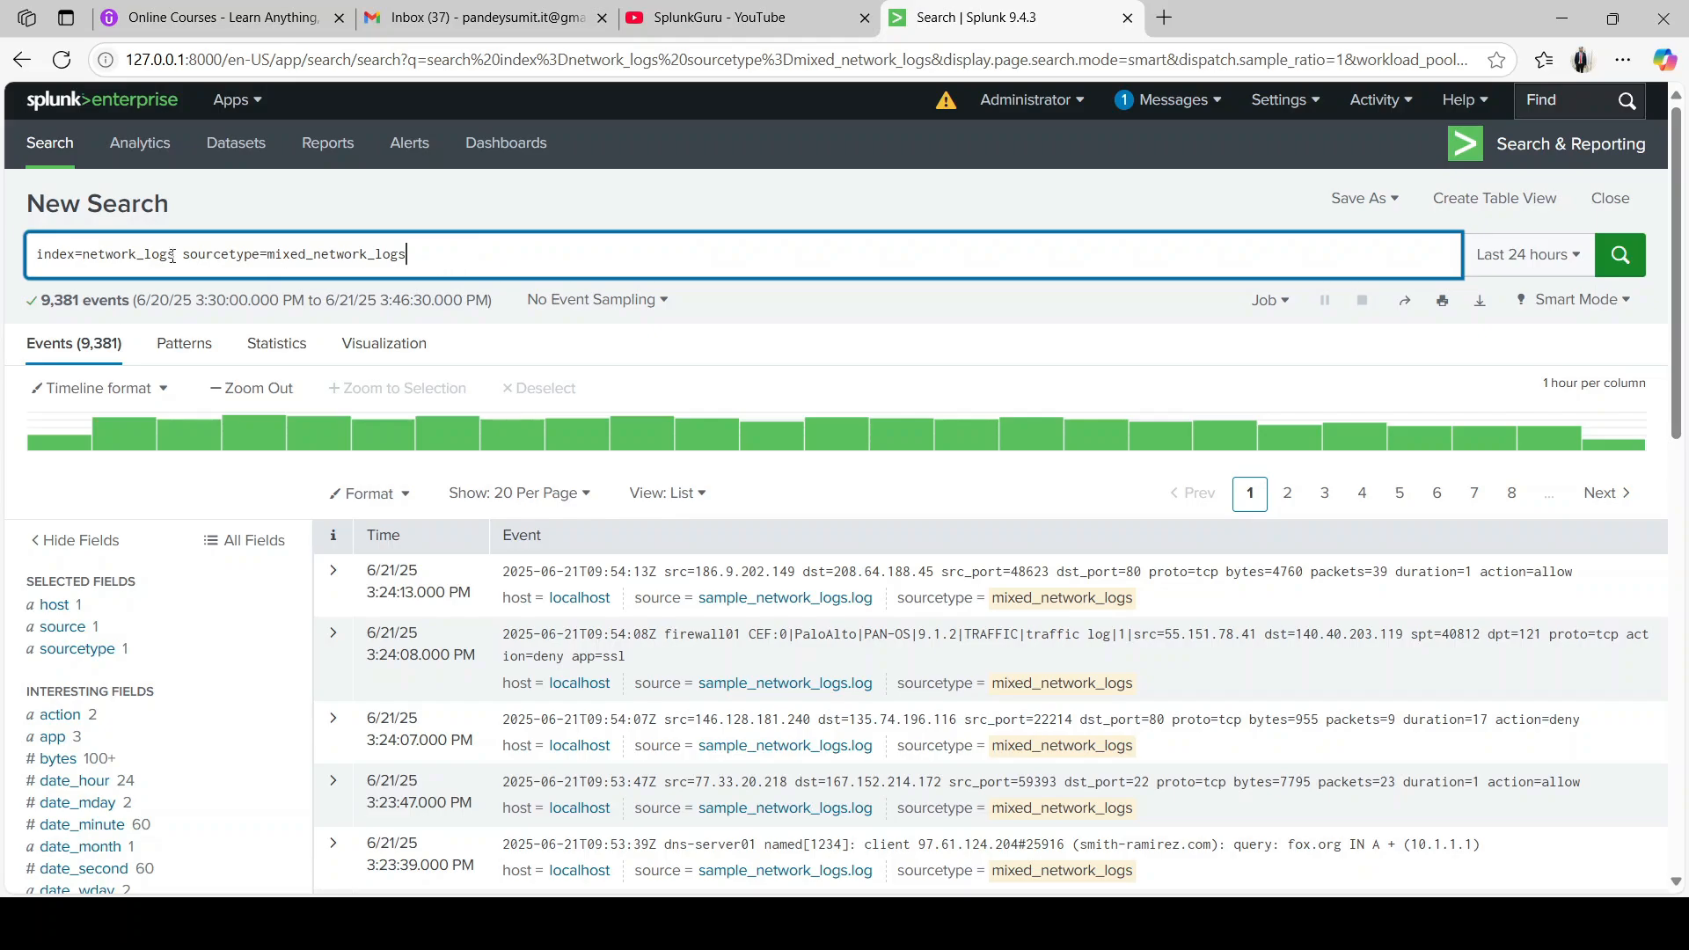
pyautogui.doubleClick(35, 255)
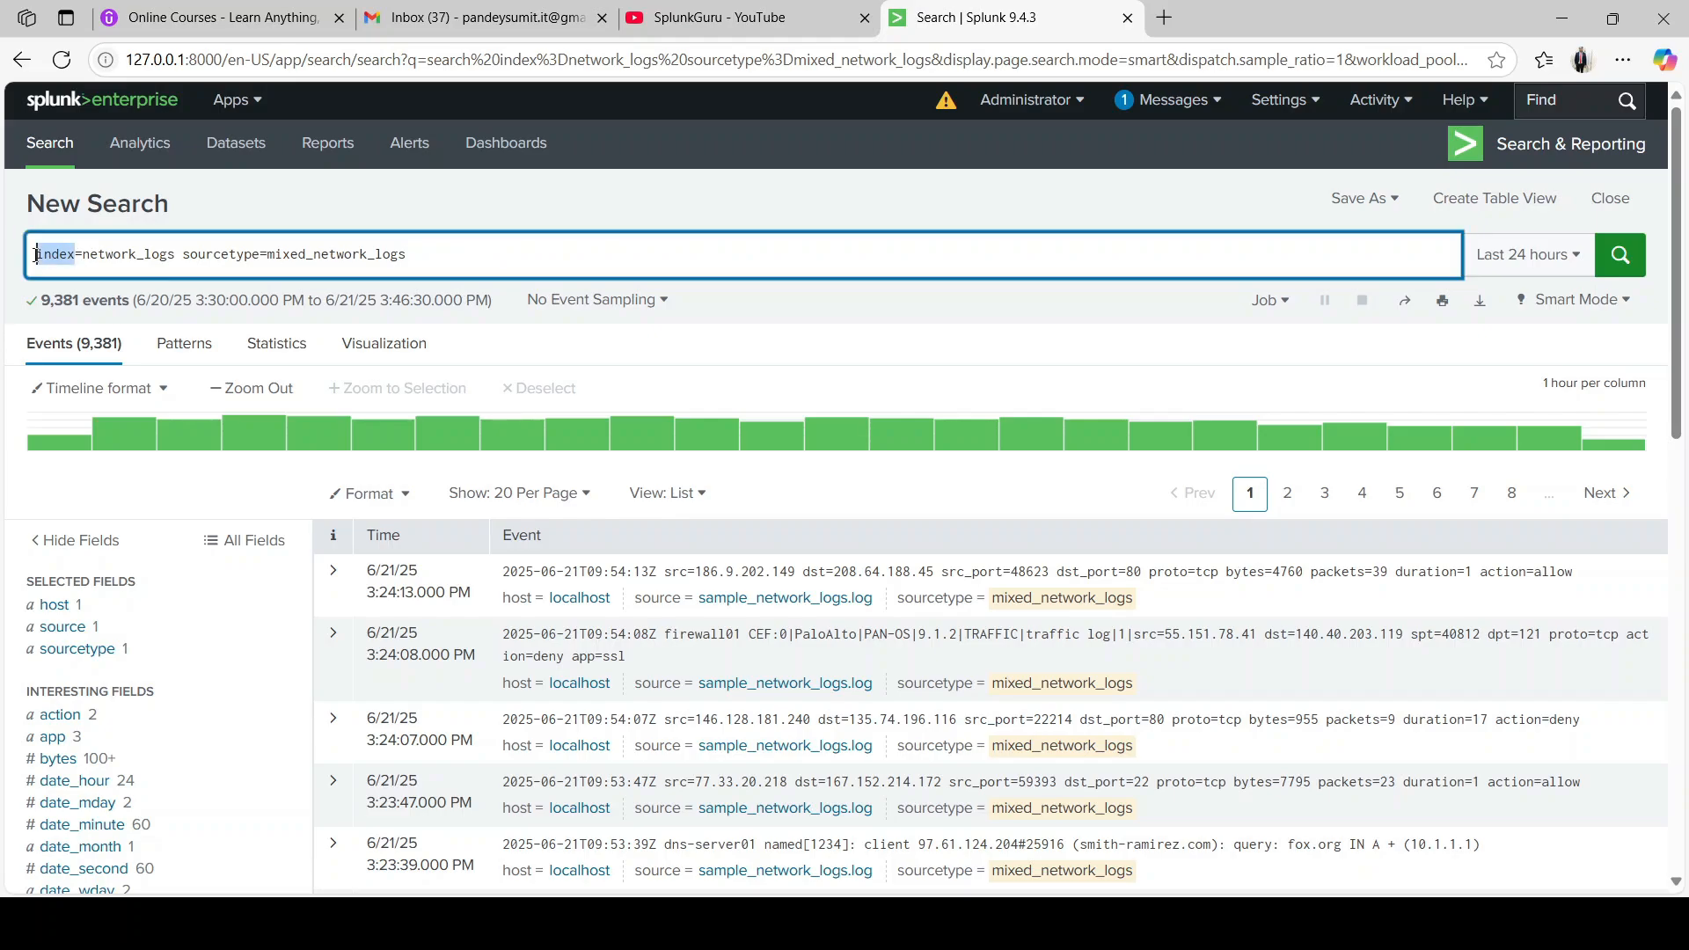
pyautogui.doubleClick(133, 255)
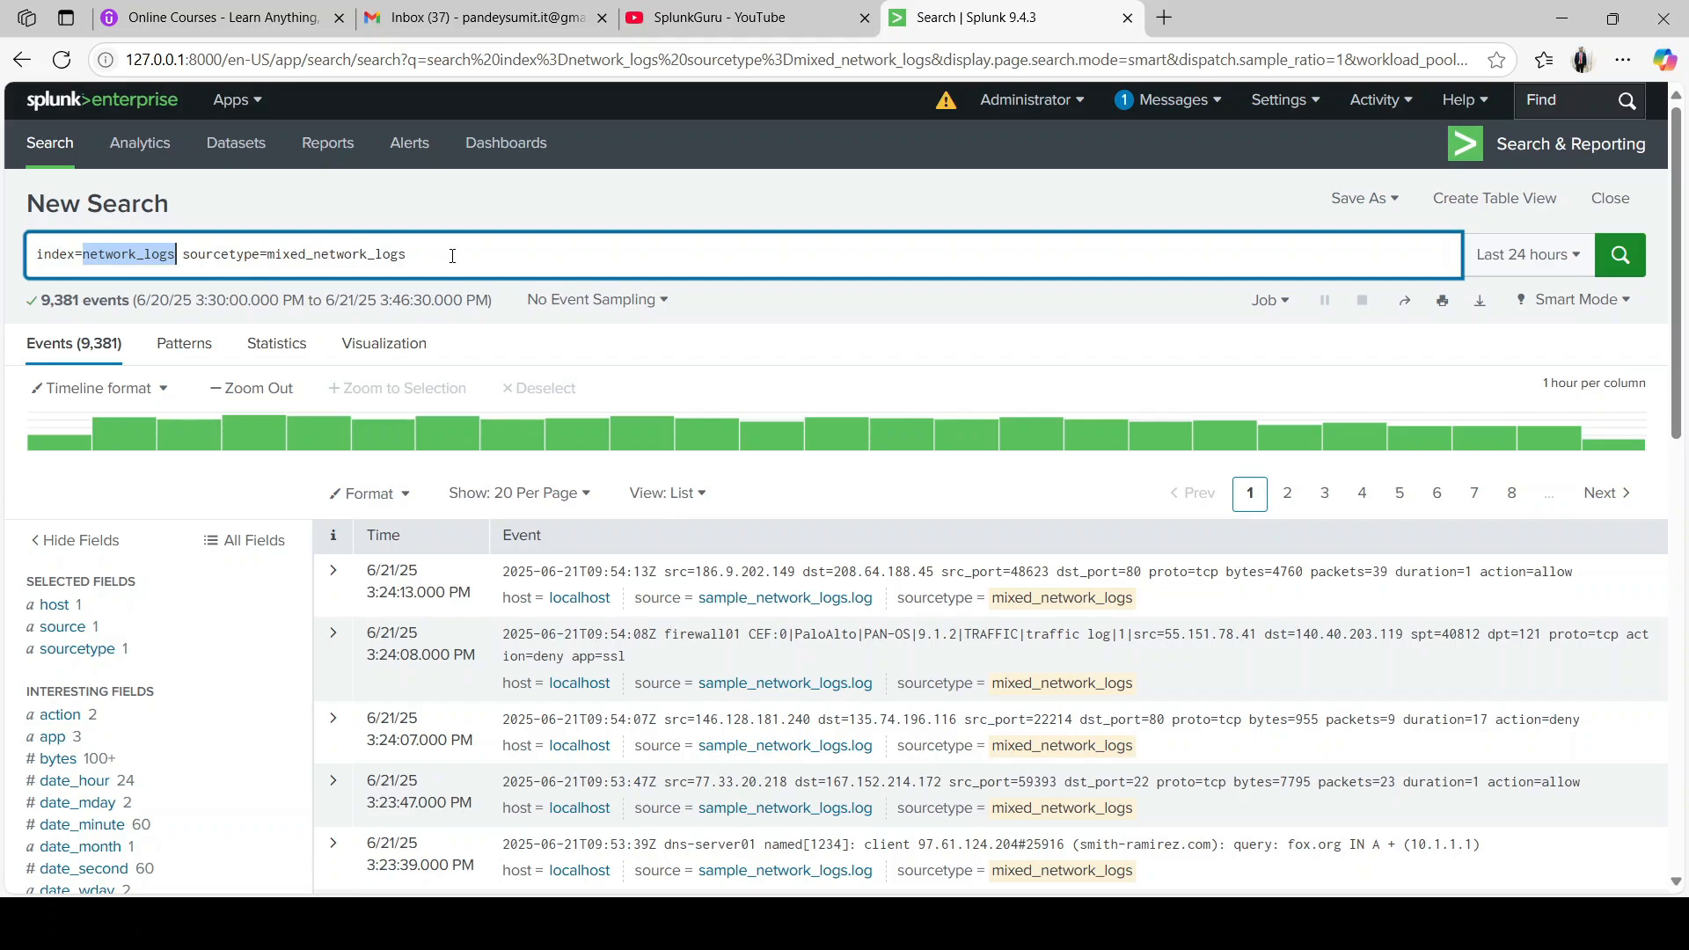
pyautogui.click(654, 208)
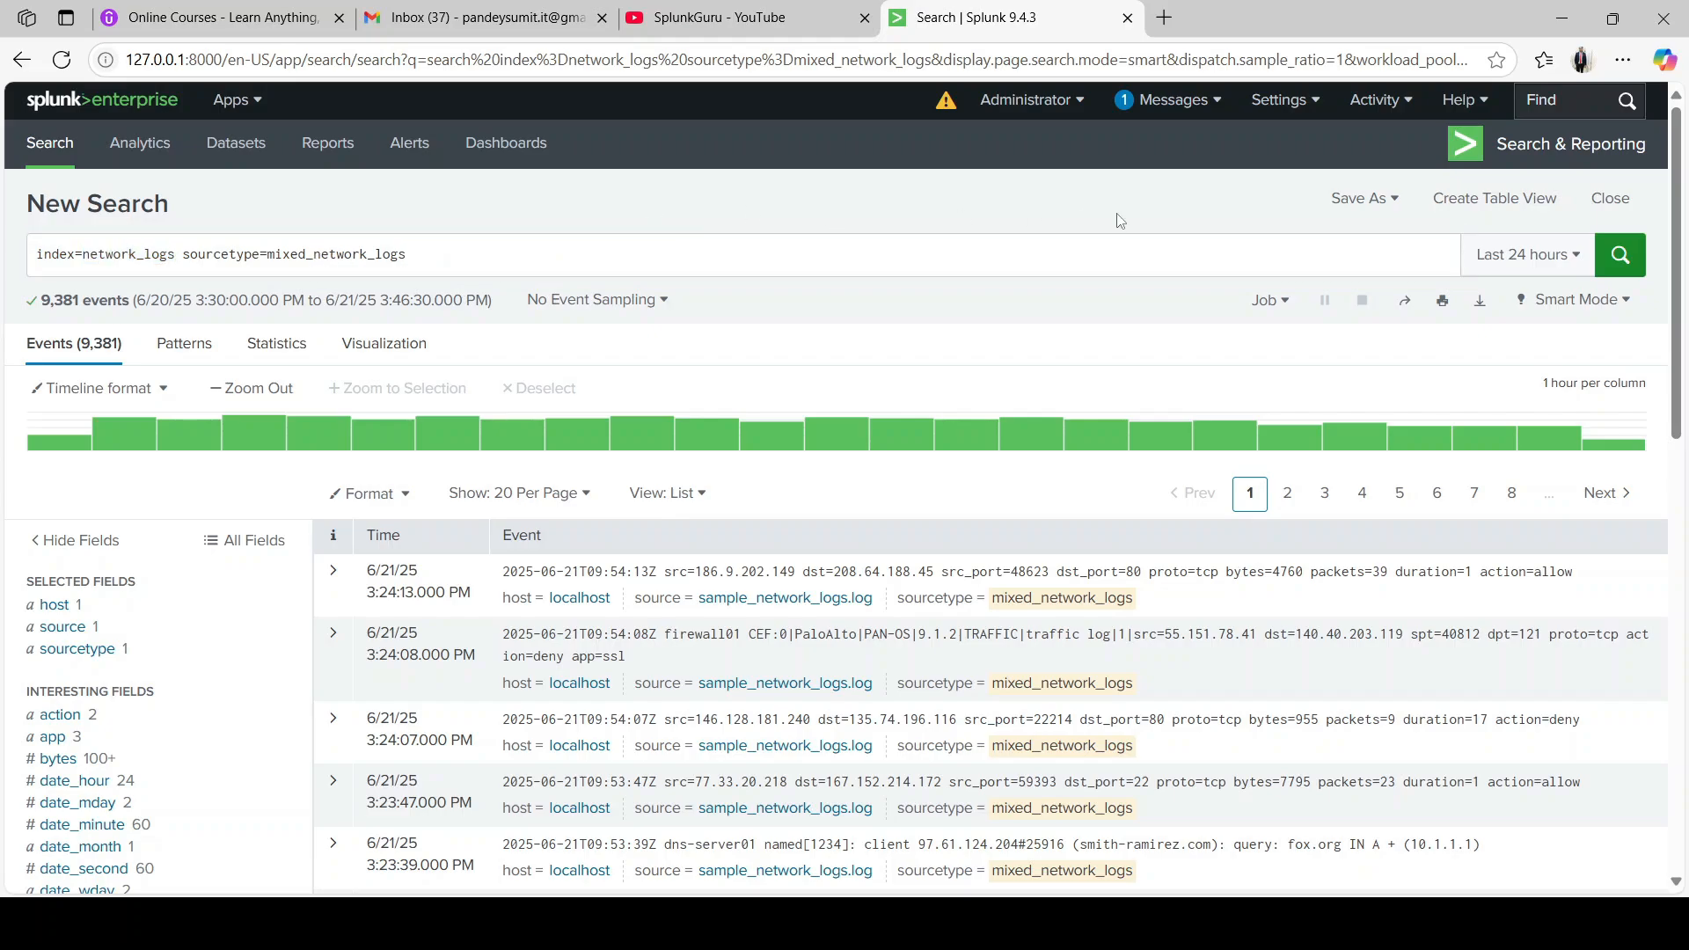
# Step: Review the real-time, relative and all-time presets for the search's time range and close the list without choosing one
pyautogui.click(1535, 264)
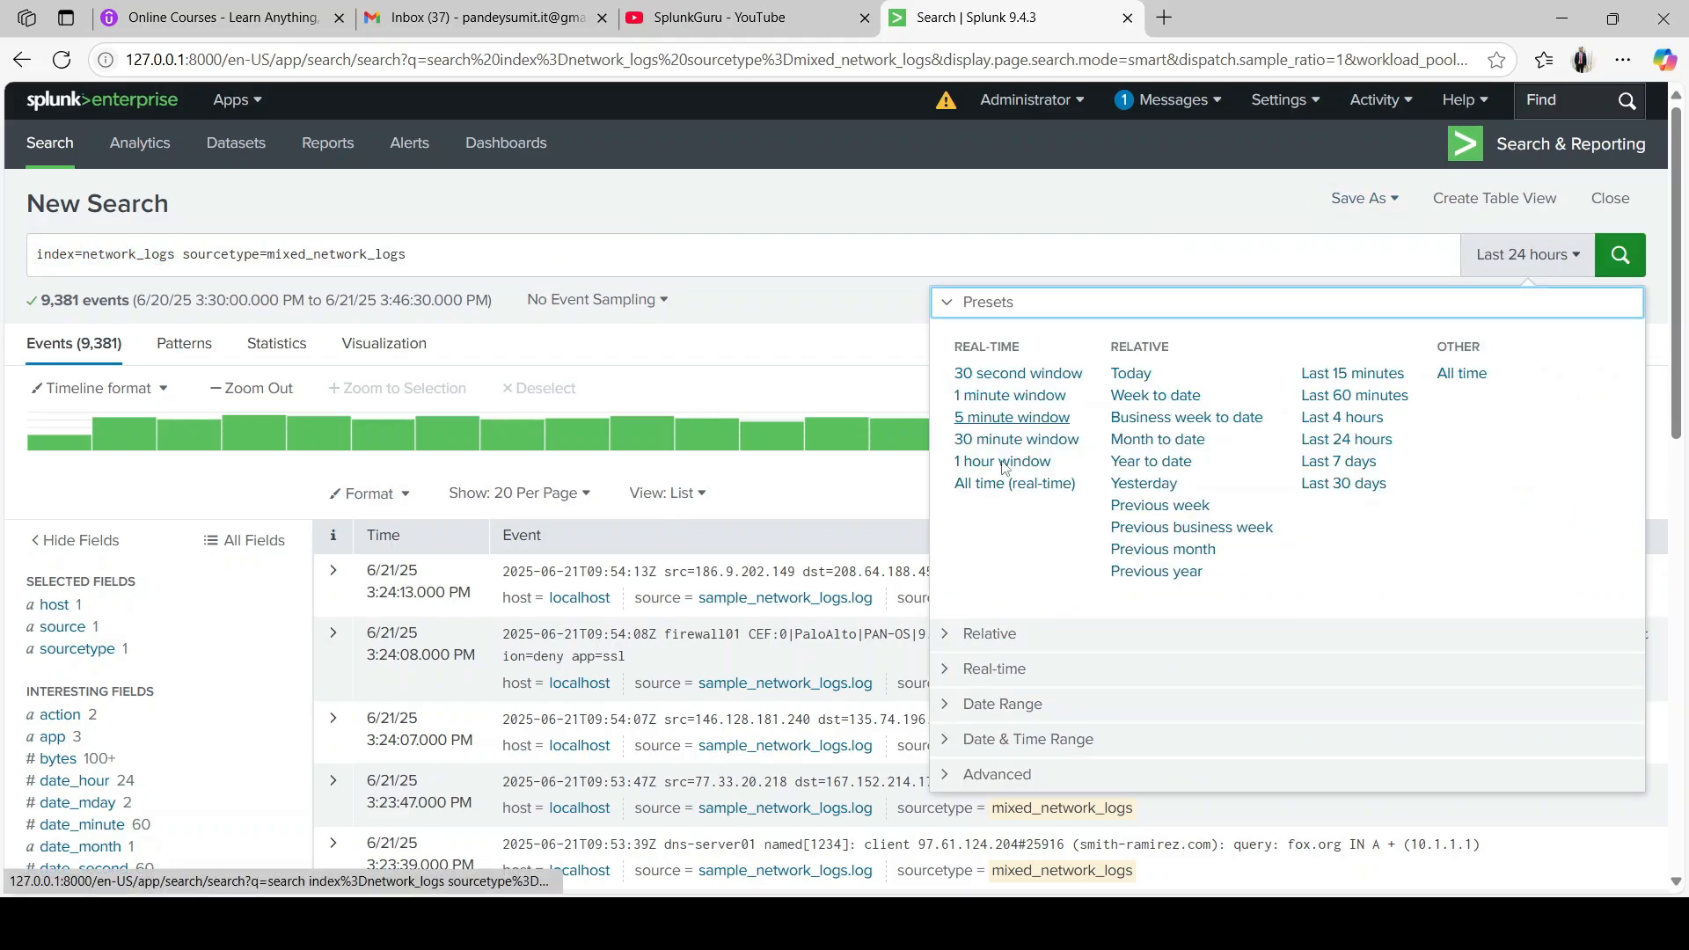
pyautogui.click(746, 209)
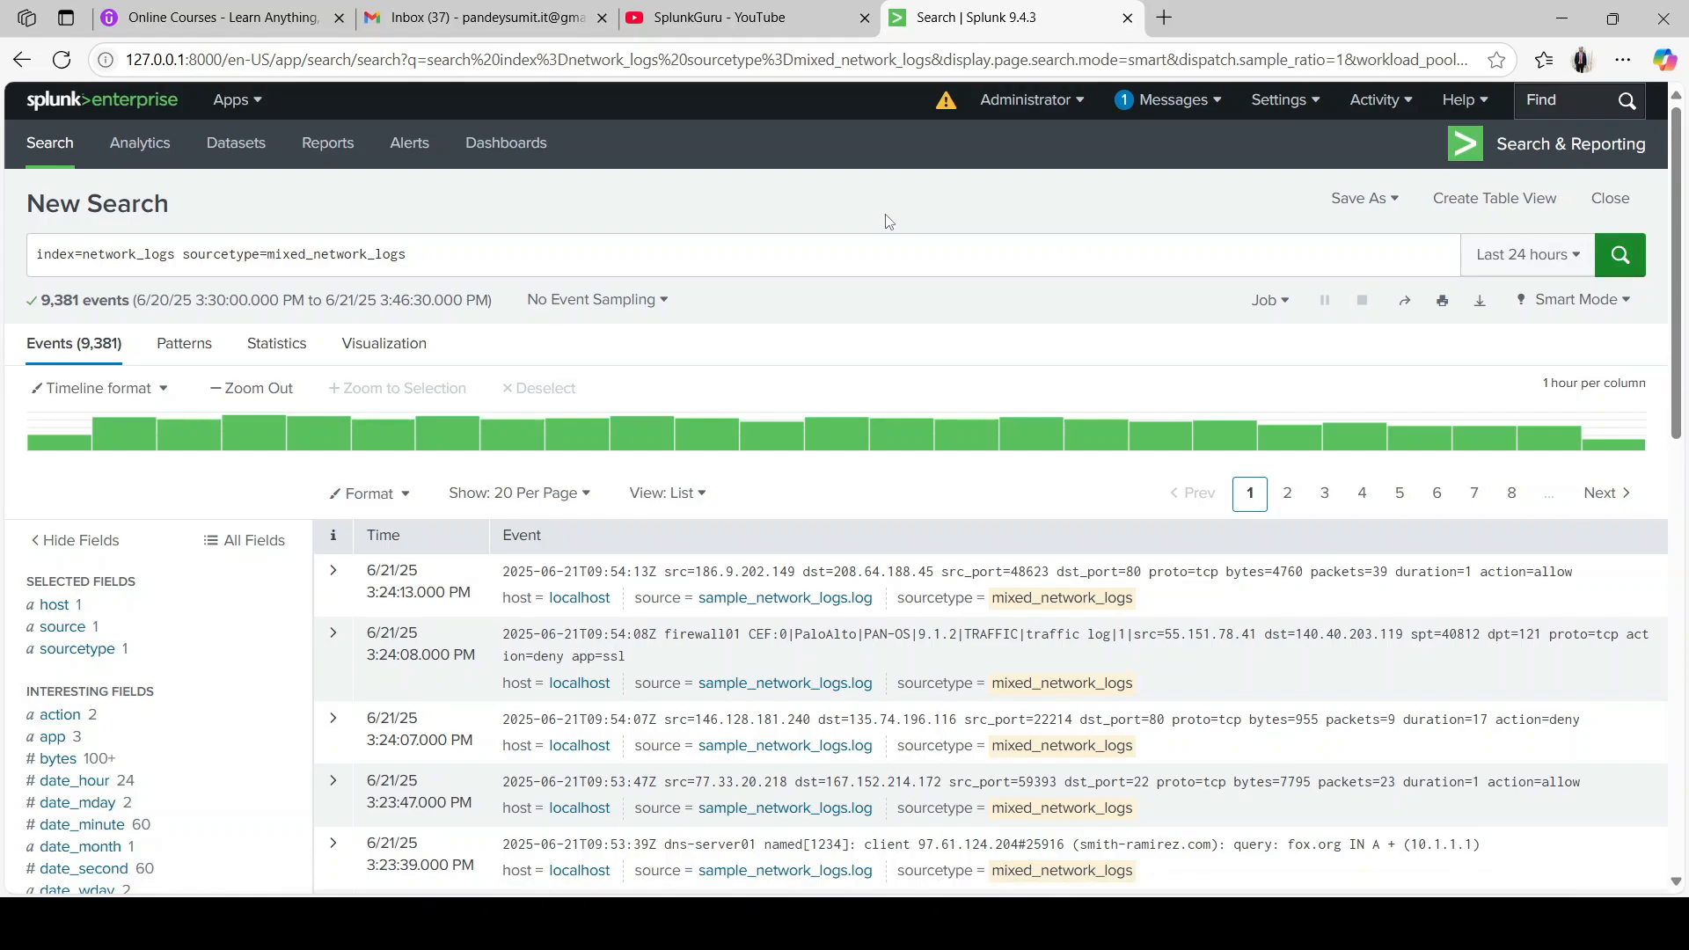
pyautogui.doubleClick(118, 254)
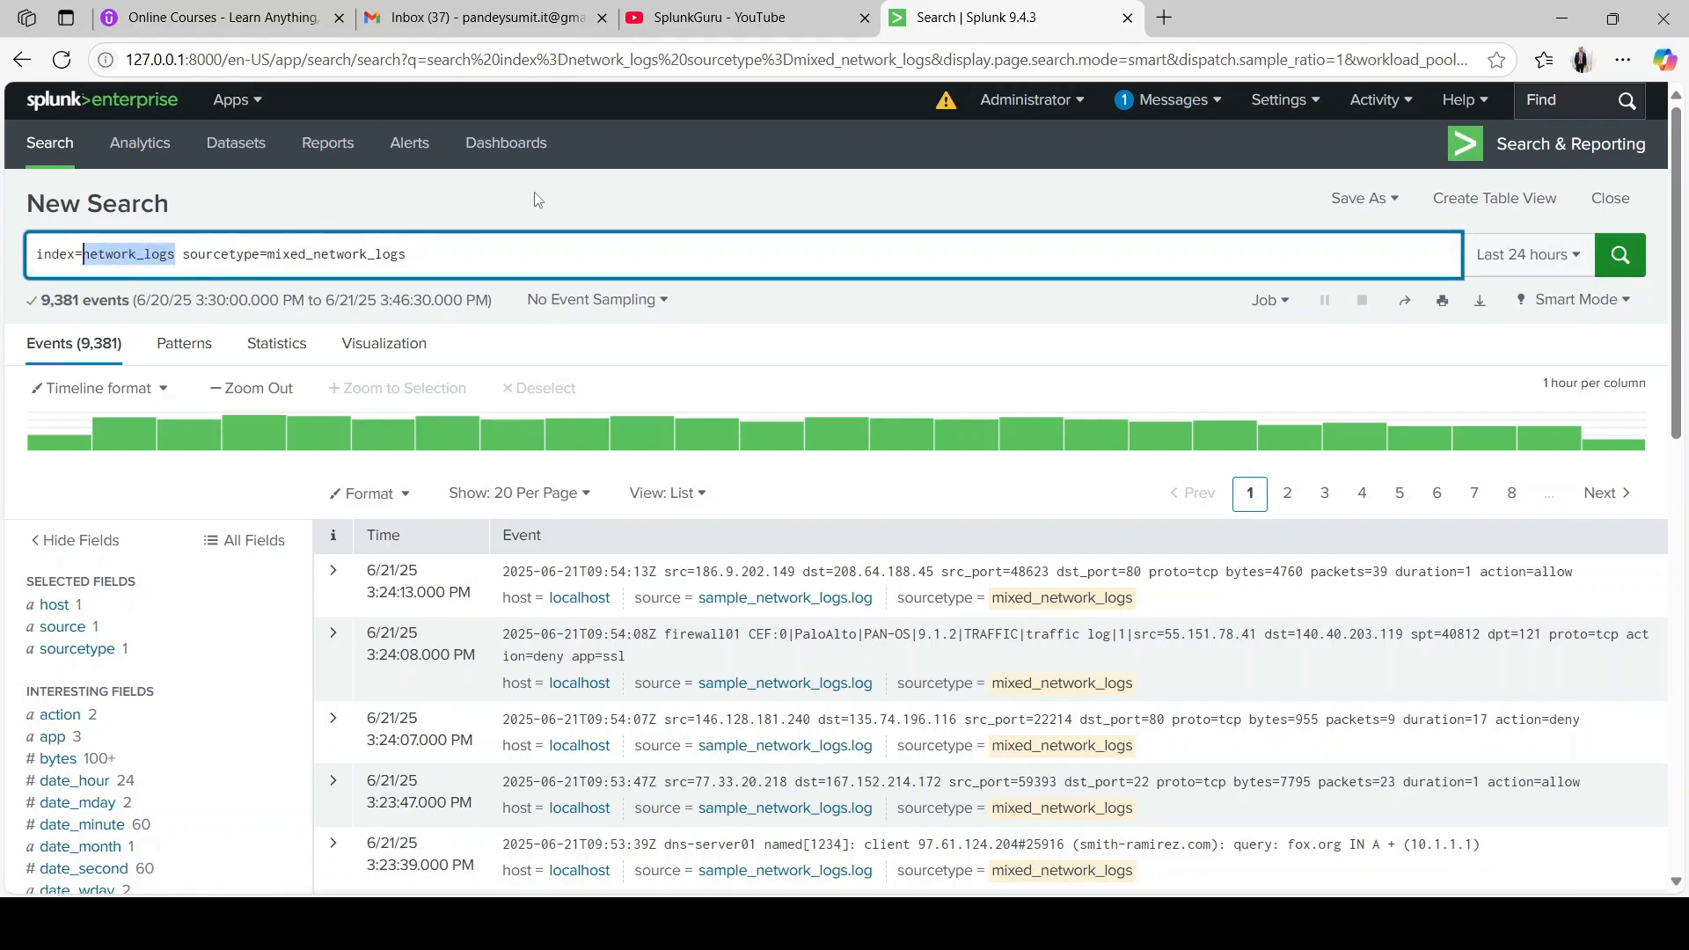
pyautogui.click(472, 258)
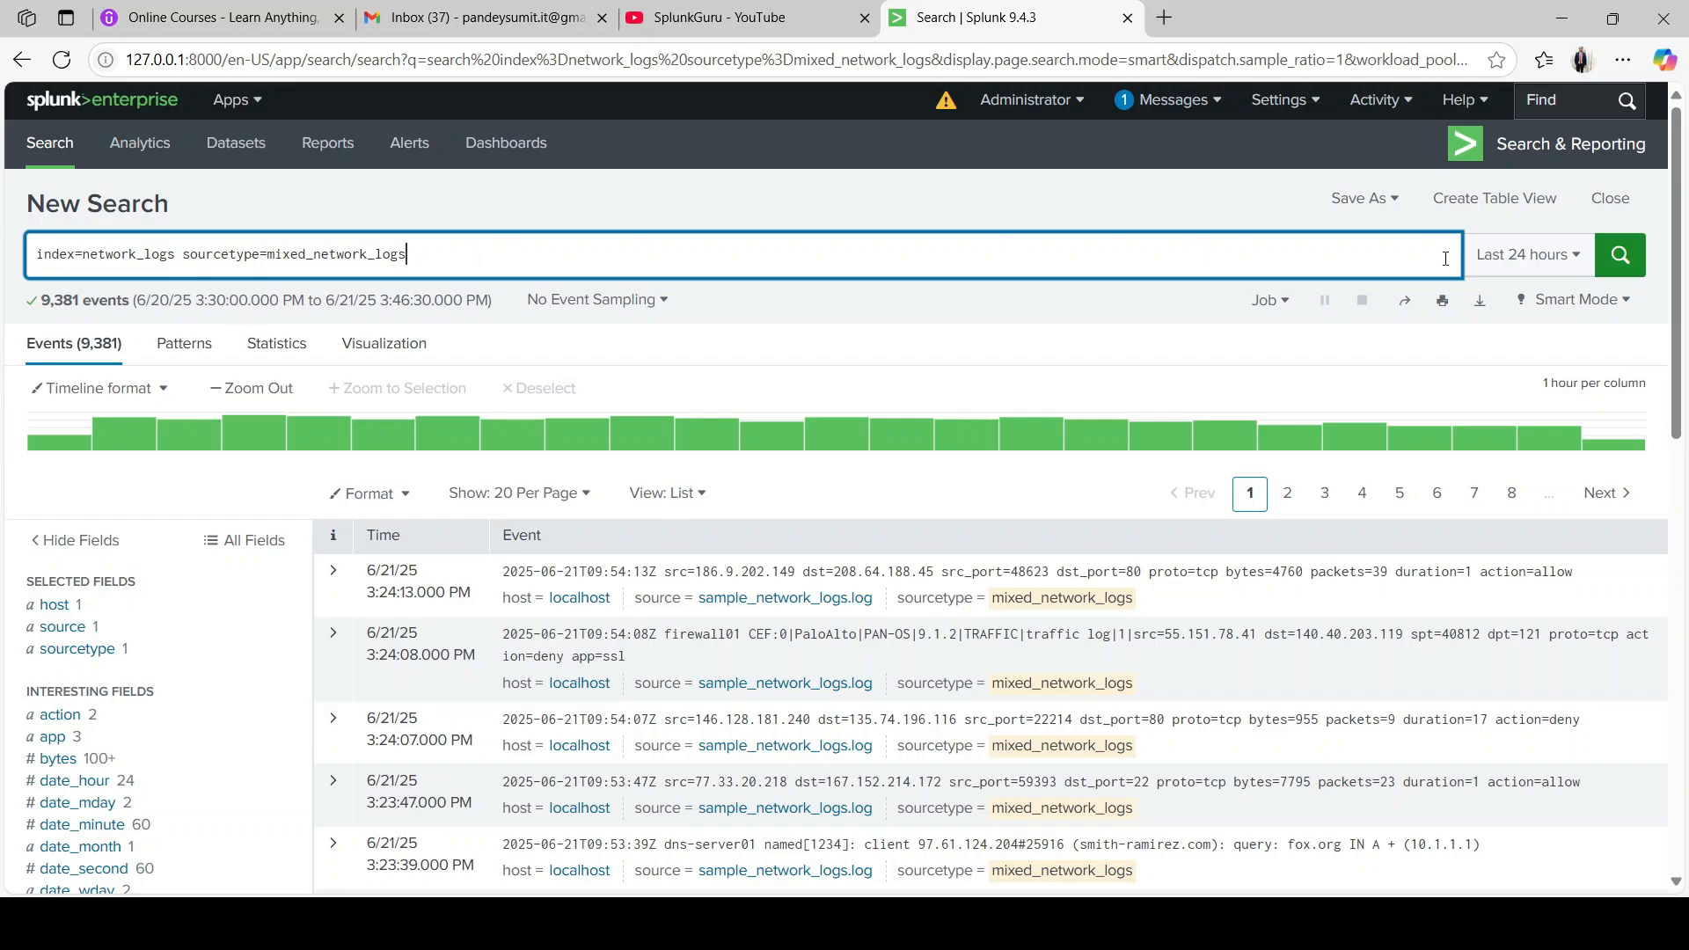
pyautogui.click(1550, 274)
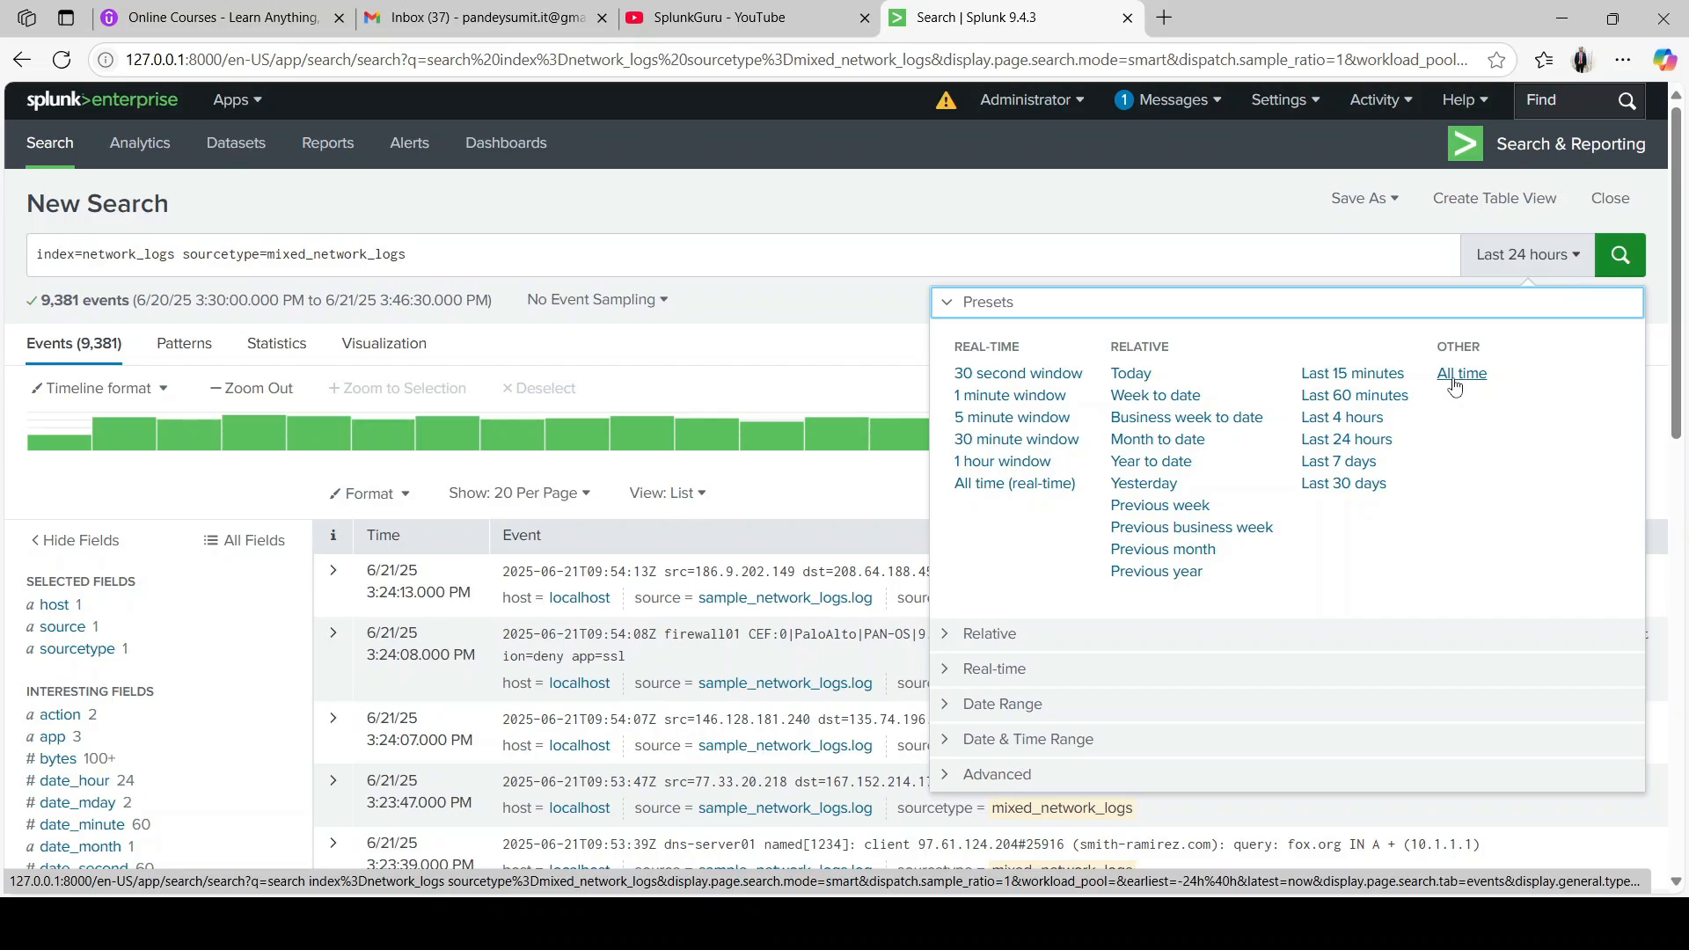
pyautogui.click(625, 231)
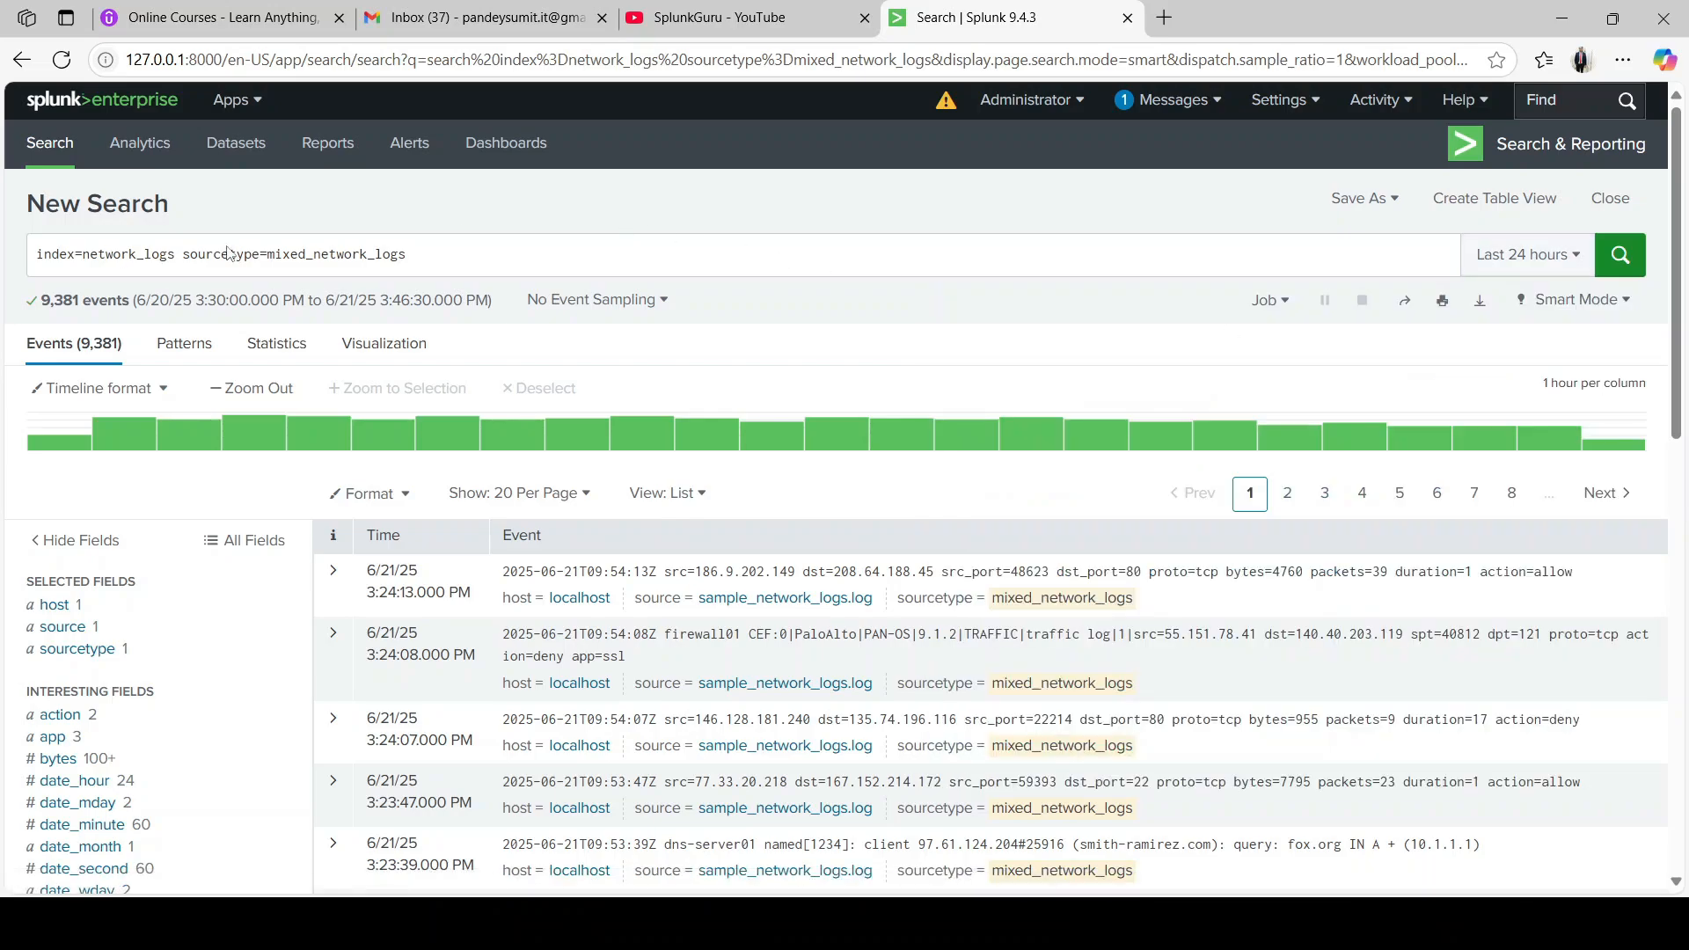
pyautogui.doubleClick(41, 258)
pyautogui.click(59, 255)
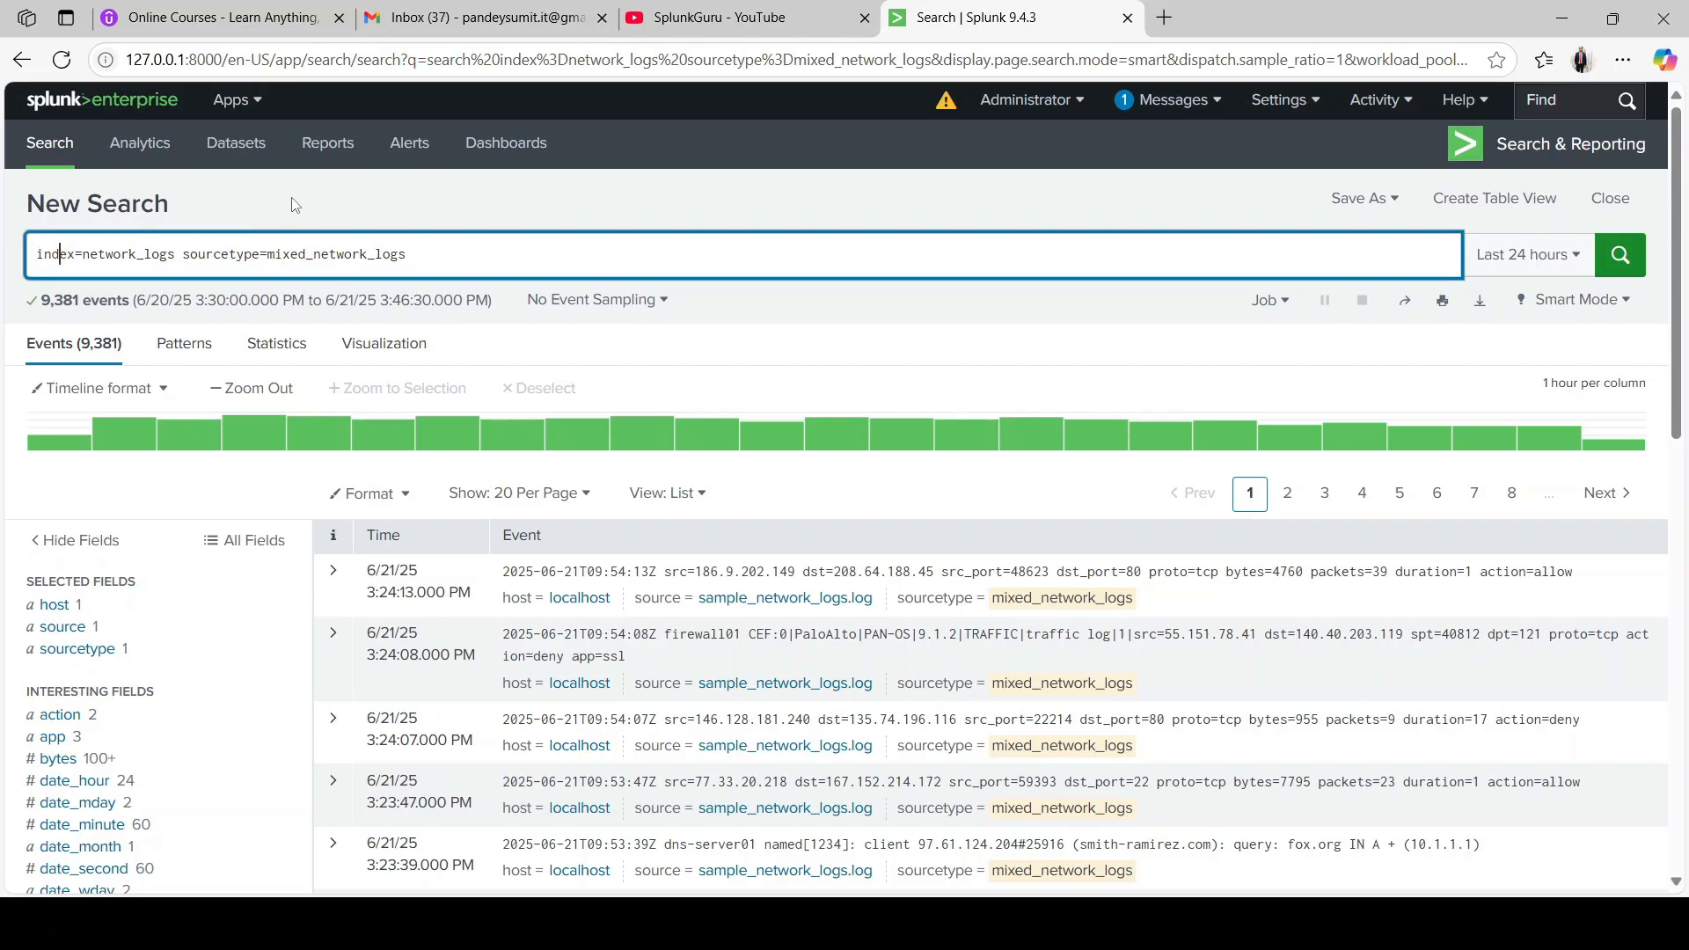
pyautogui.click(538, 206)
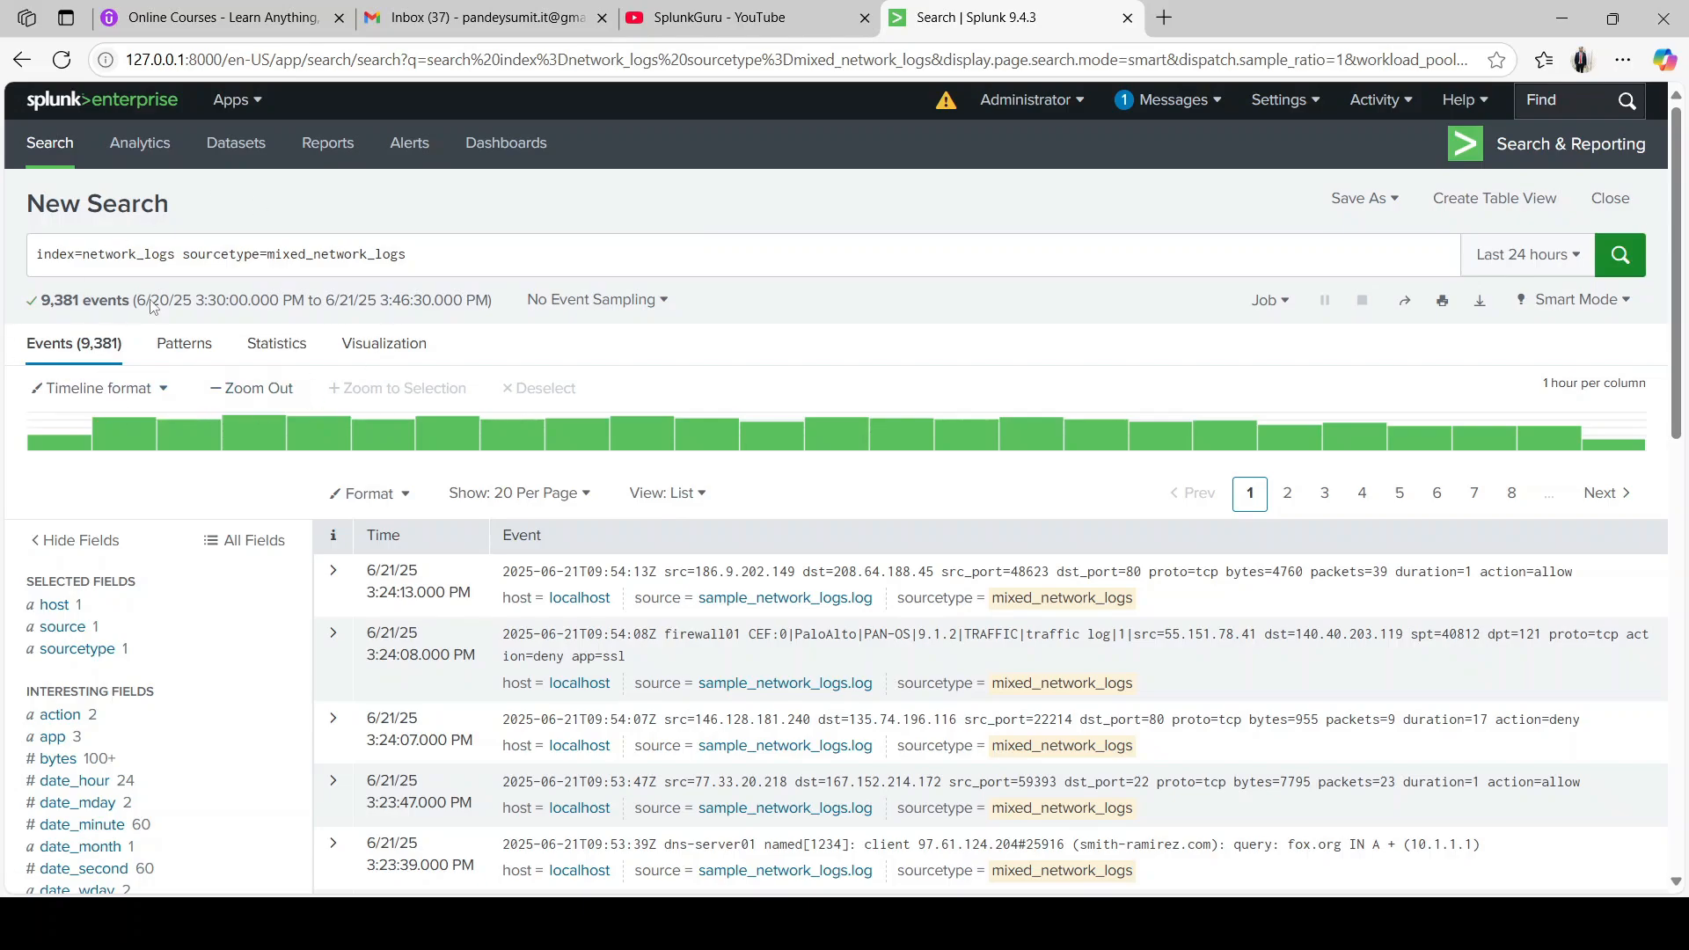
pyautogui.click(111, 255)
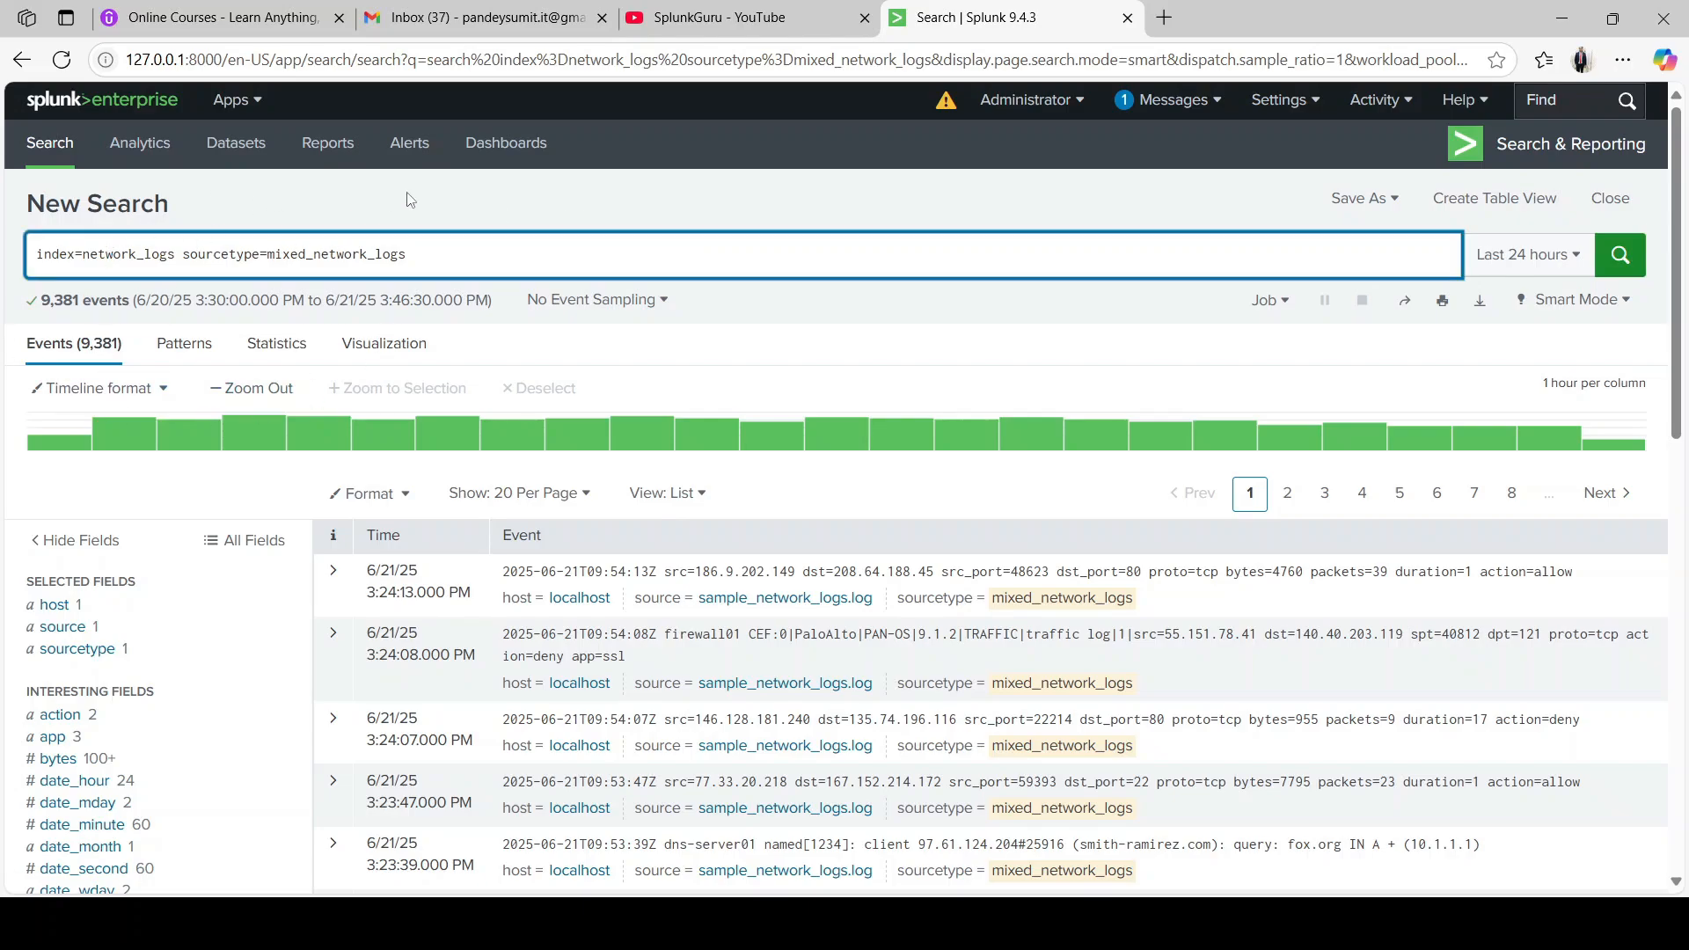
pyautogui.click(496, 198)
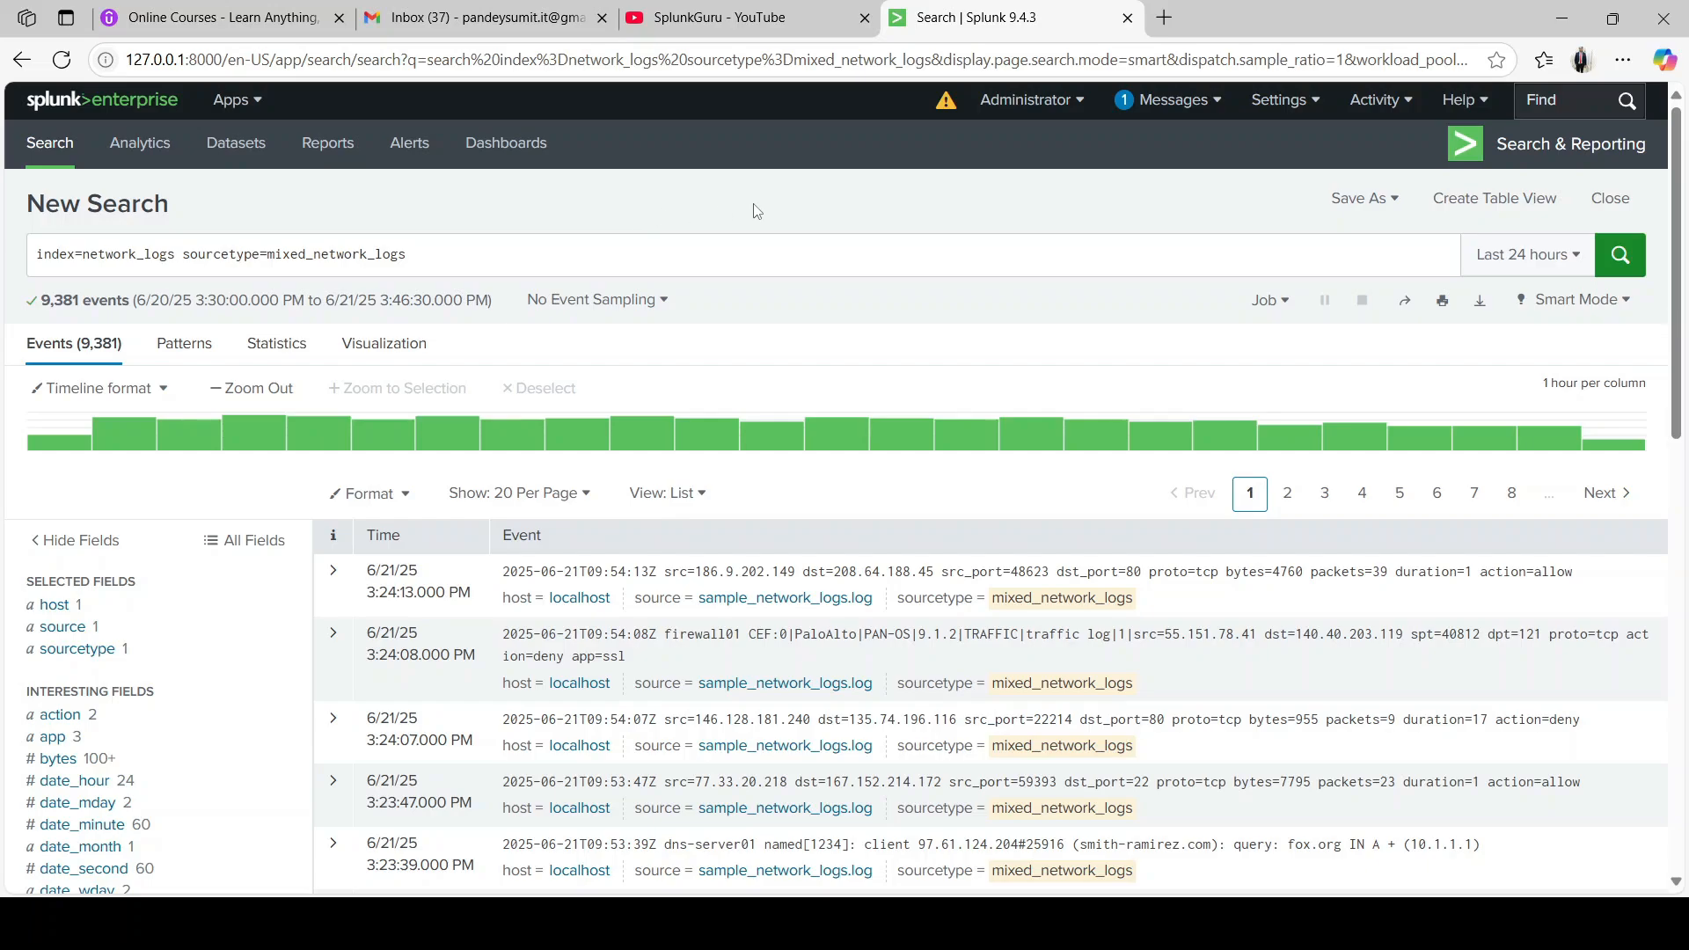
# Step: Look over the time range presets again, comparing the shorter ranges with All time, and keep Last 24 hours
pyautogui.click(1517, 256)
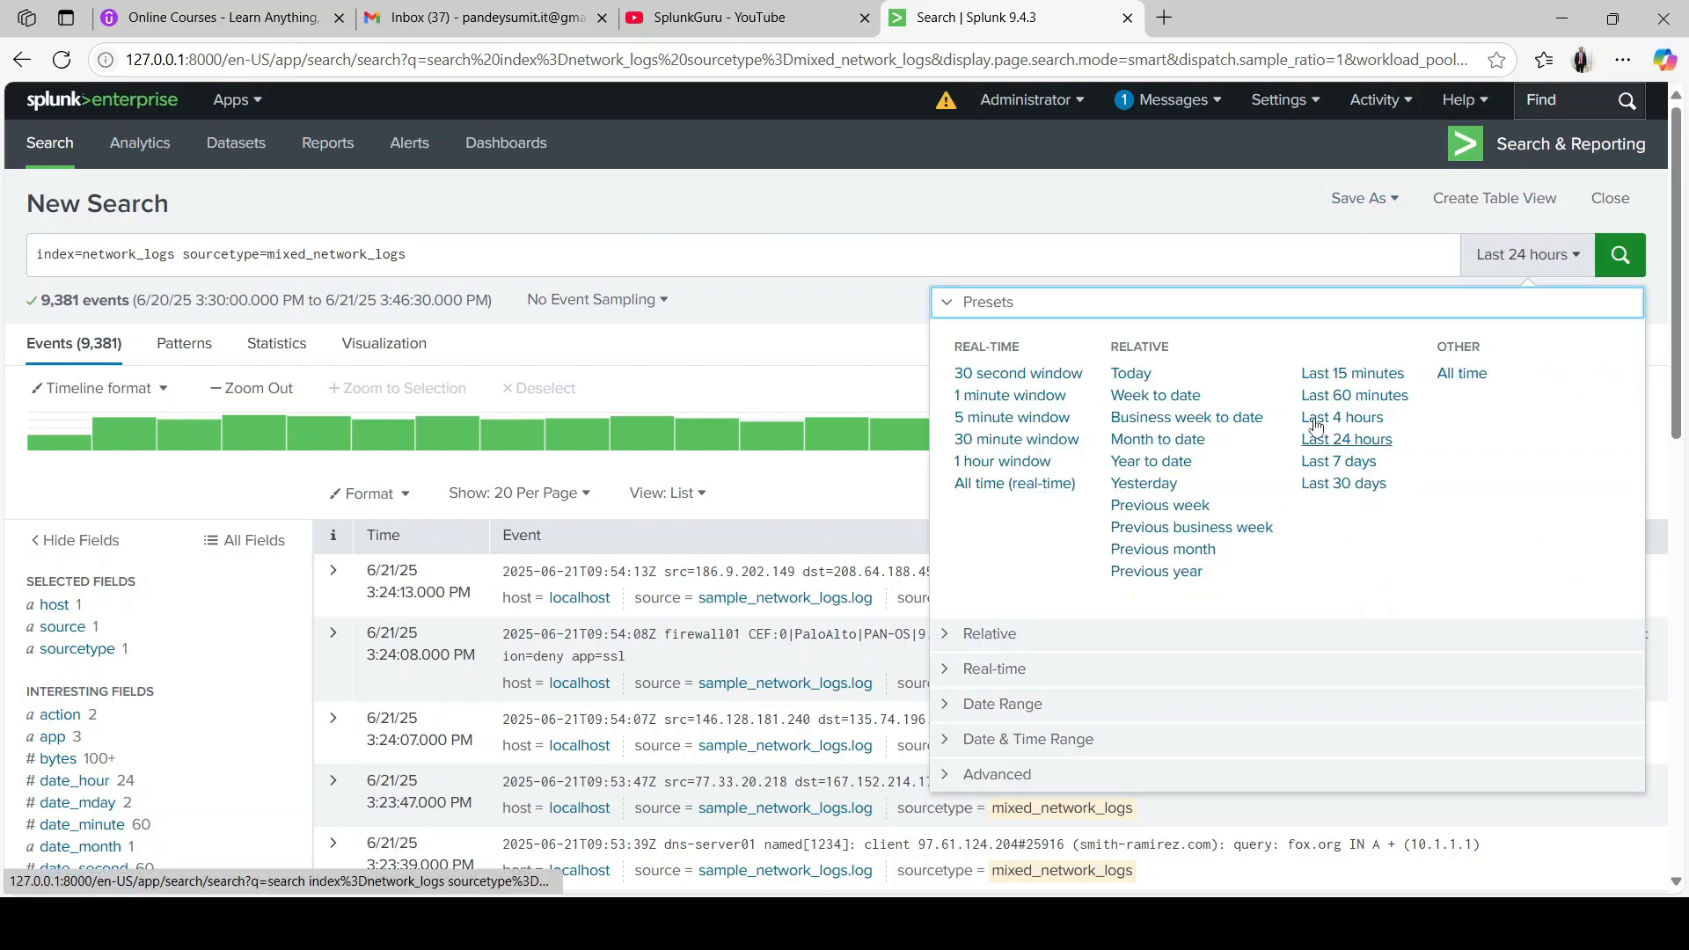
pyautogui.click(1002, 222)
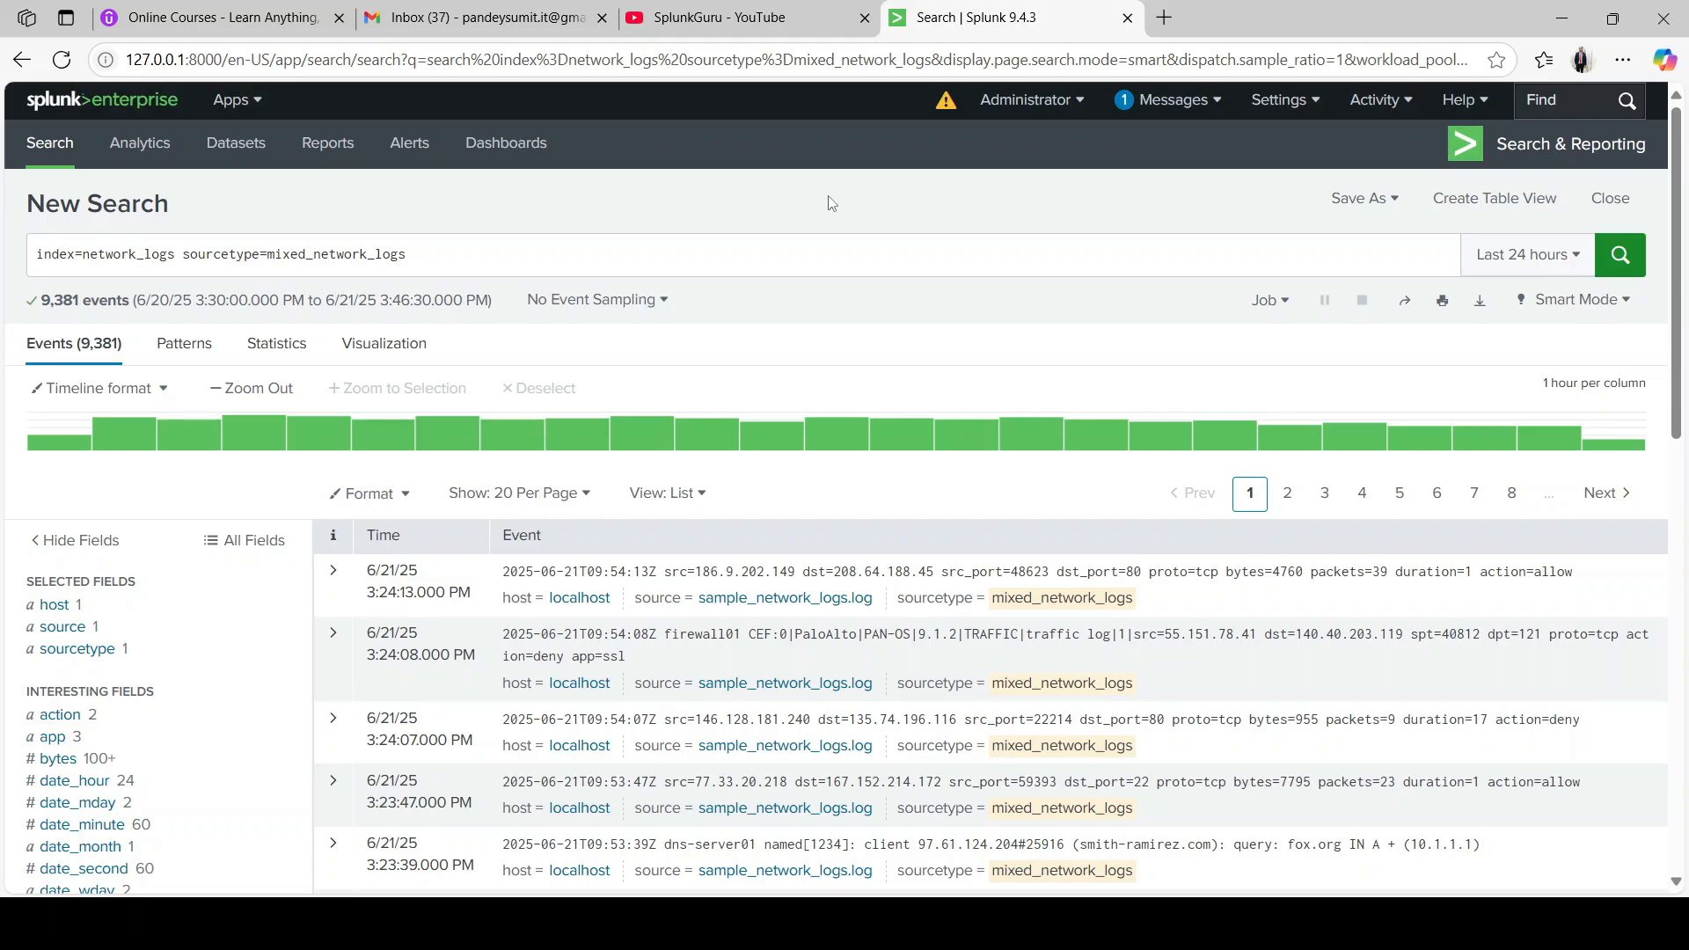
pyautogui.click(1535, 256)
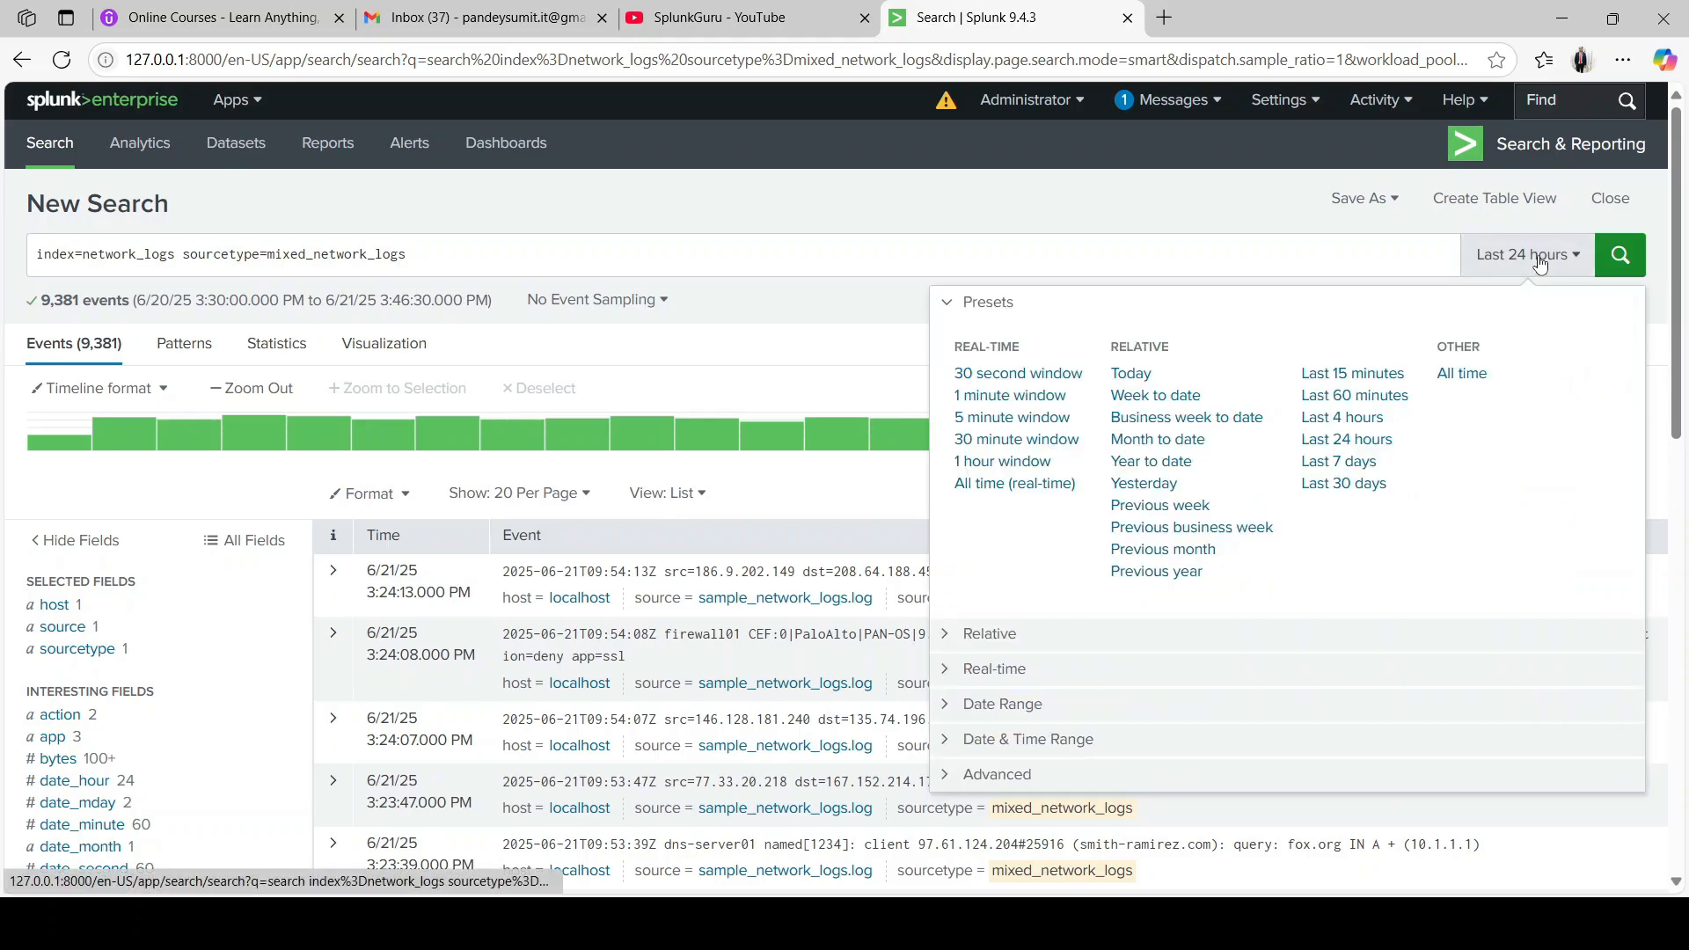
pyautogui.click(1106, 222)
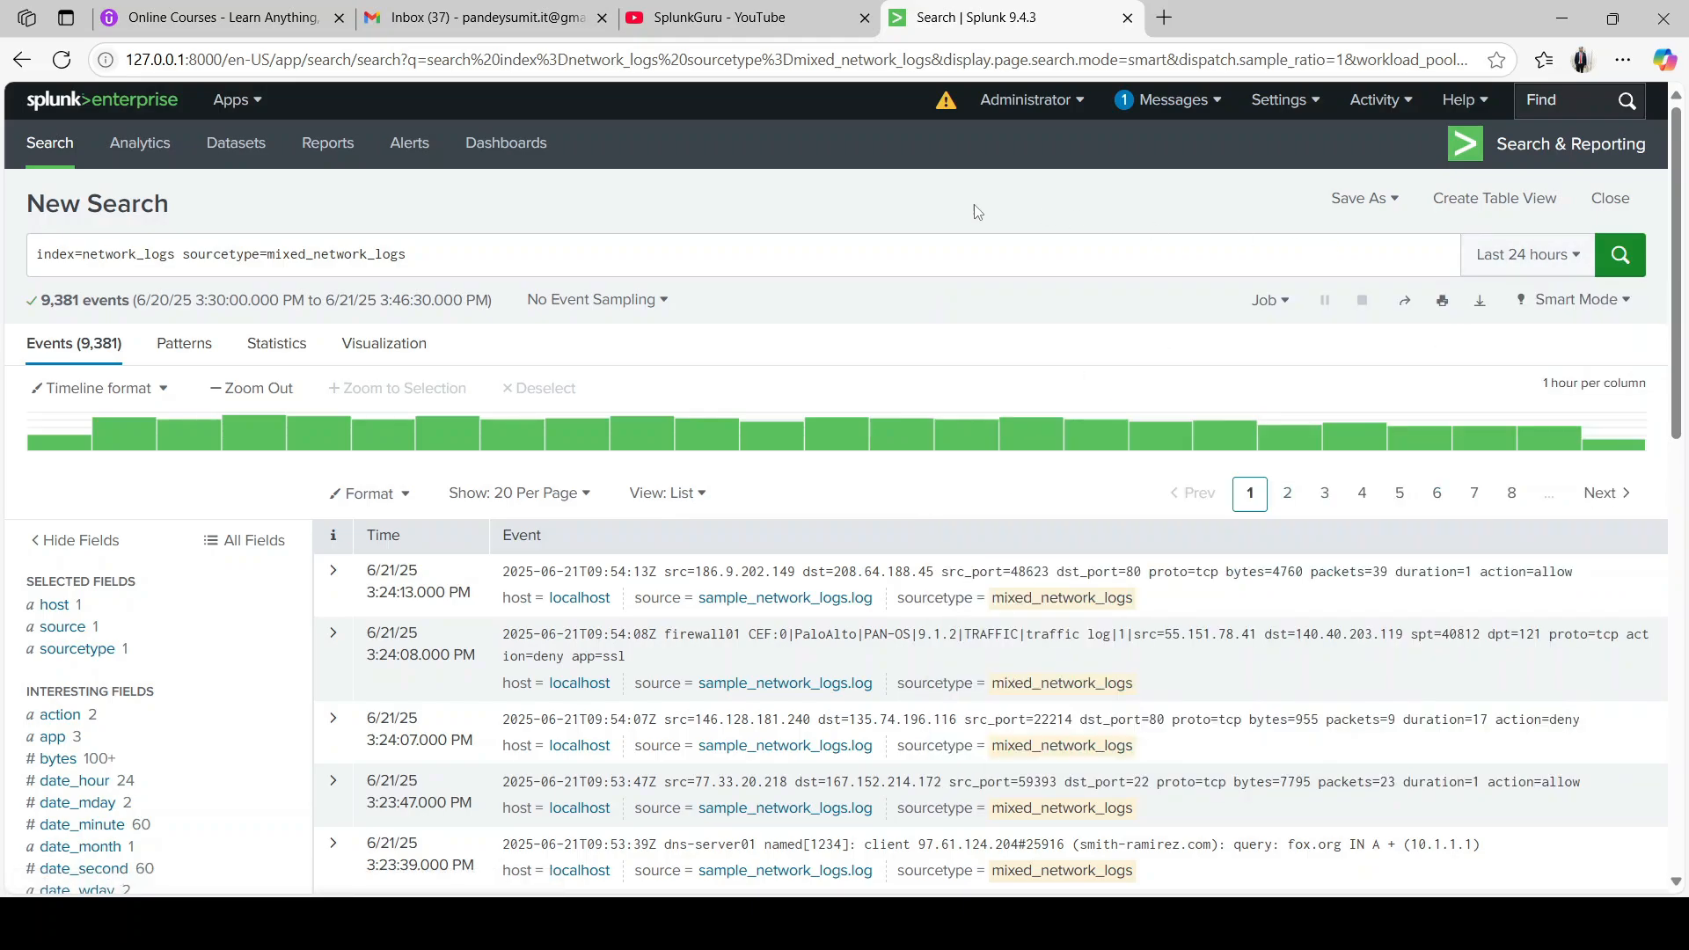
pyautogui.click(1523, 259)
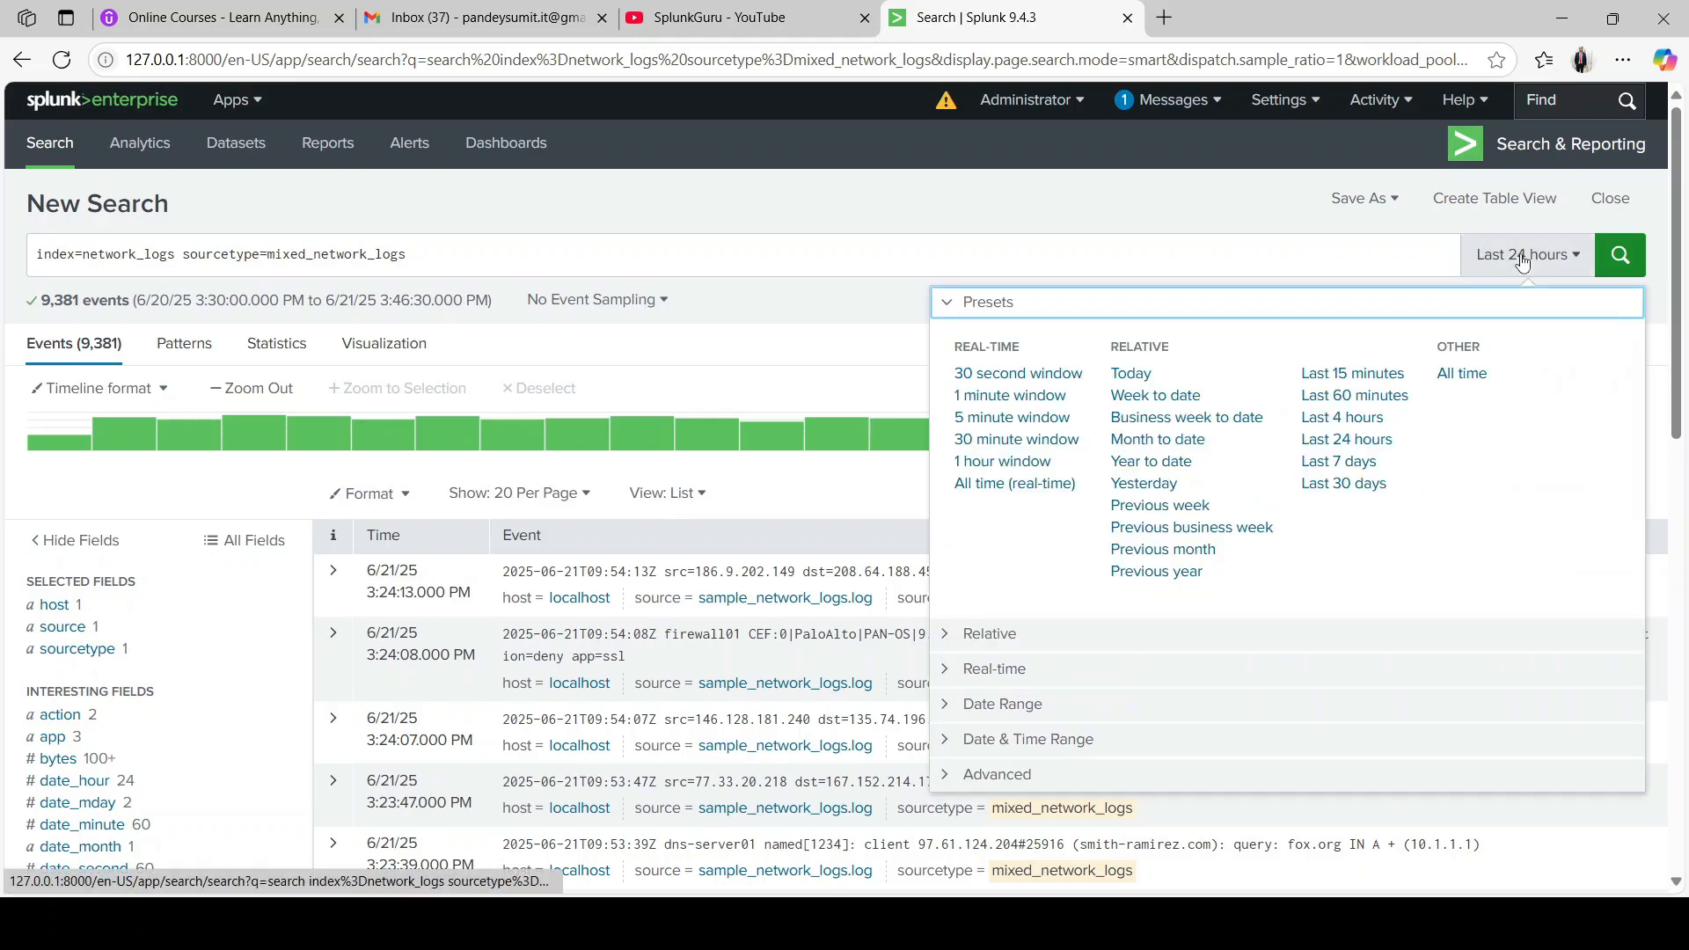
pyautogui.click(893, 211)
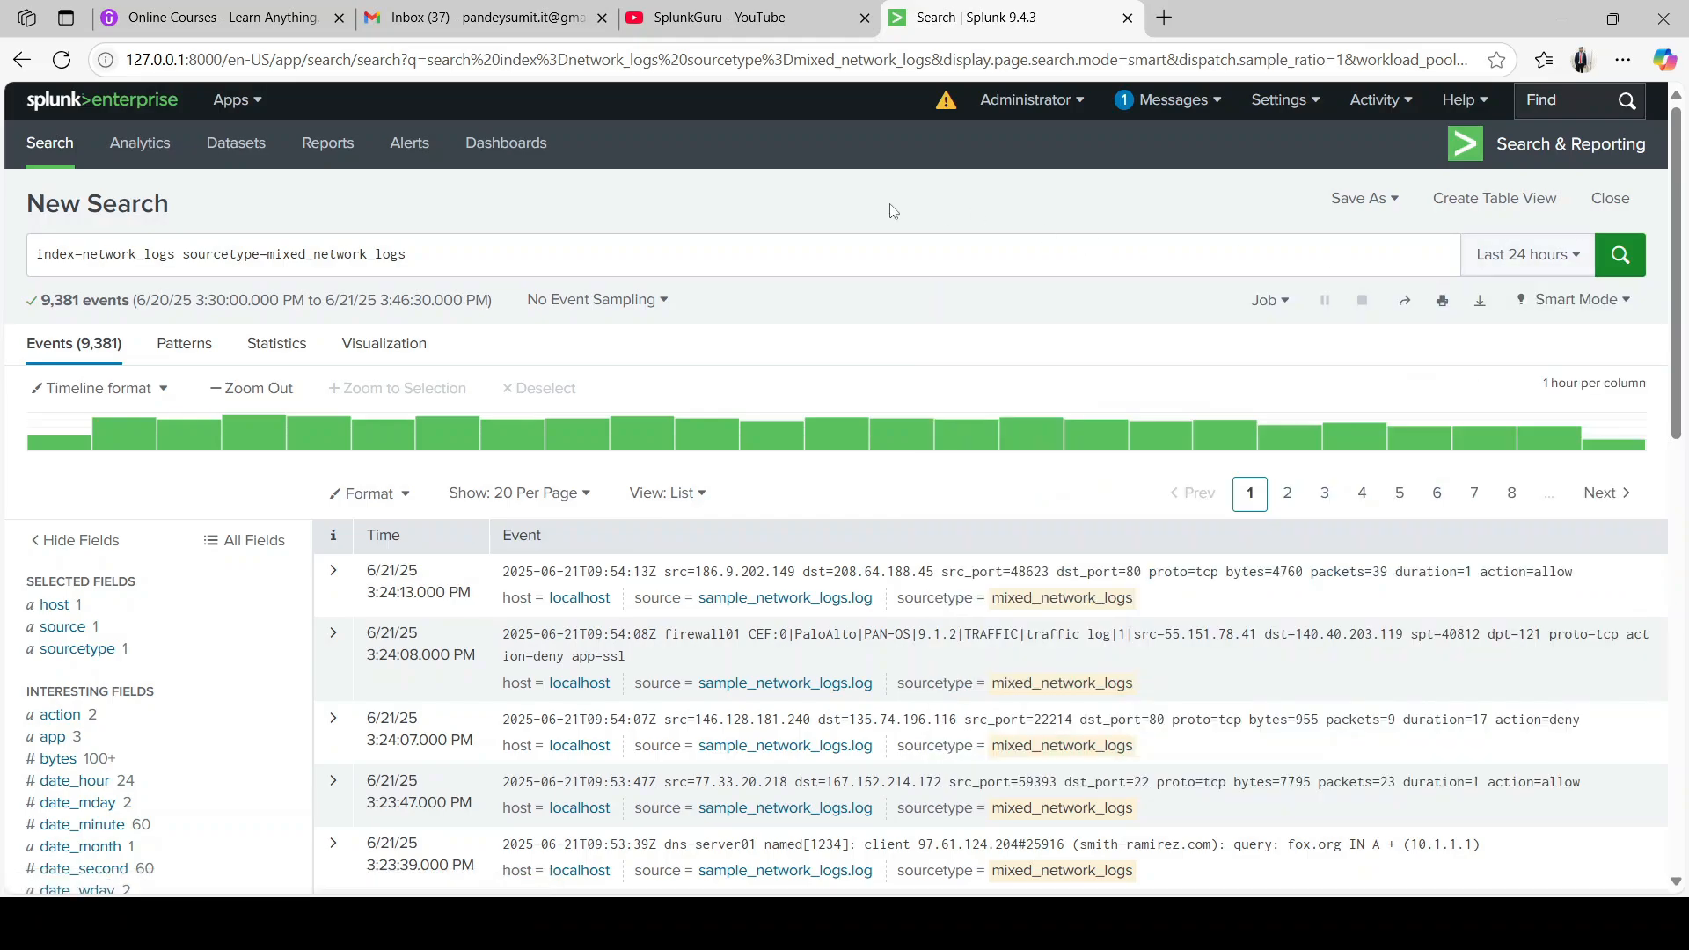
pyautogui.click(1535, 255)
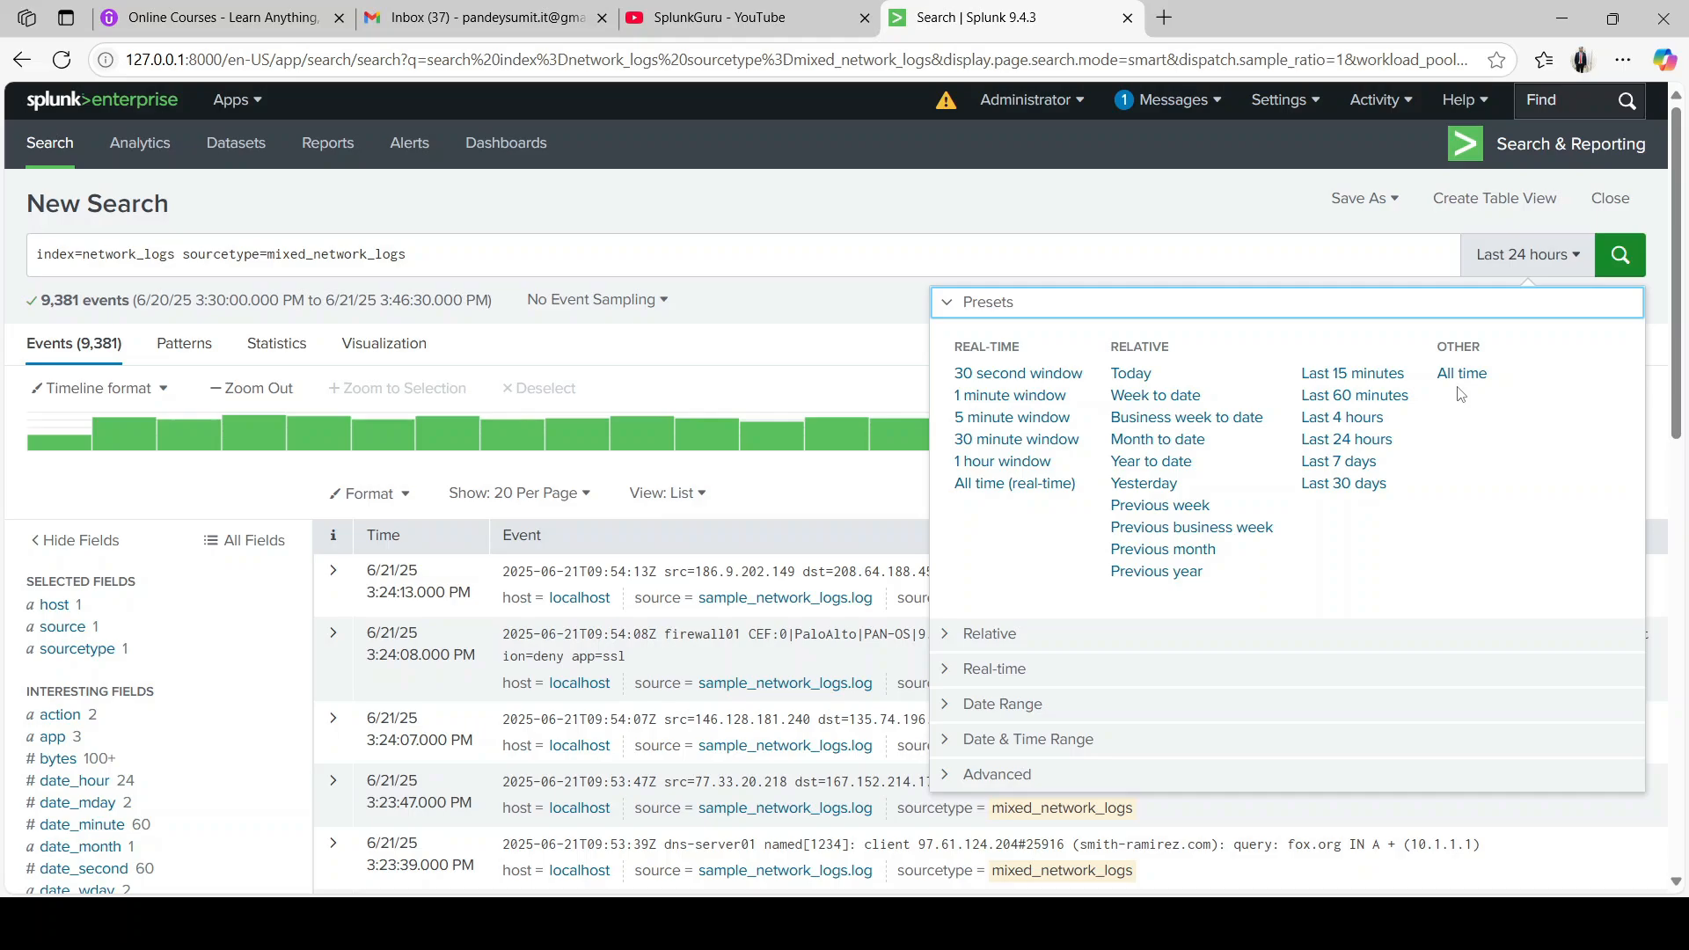
pyautogui.click(889, 207)
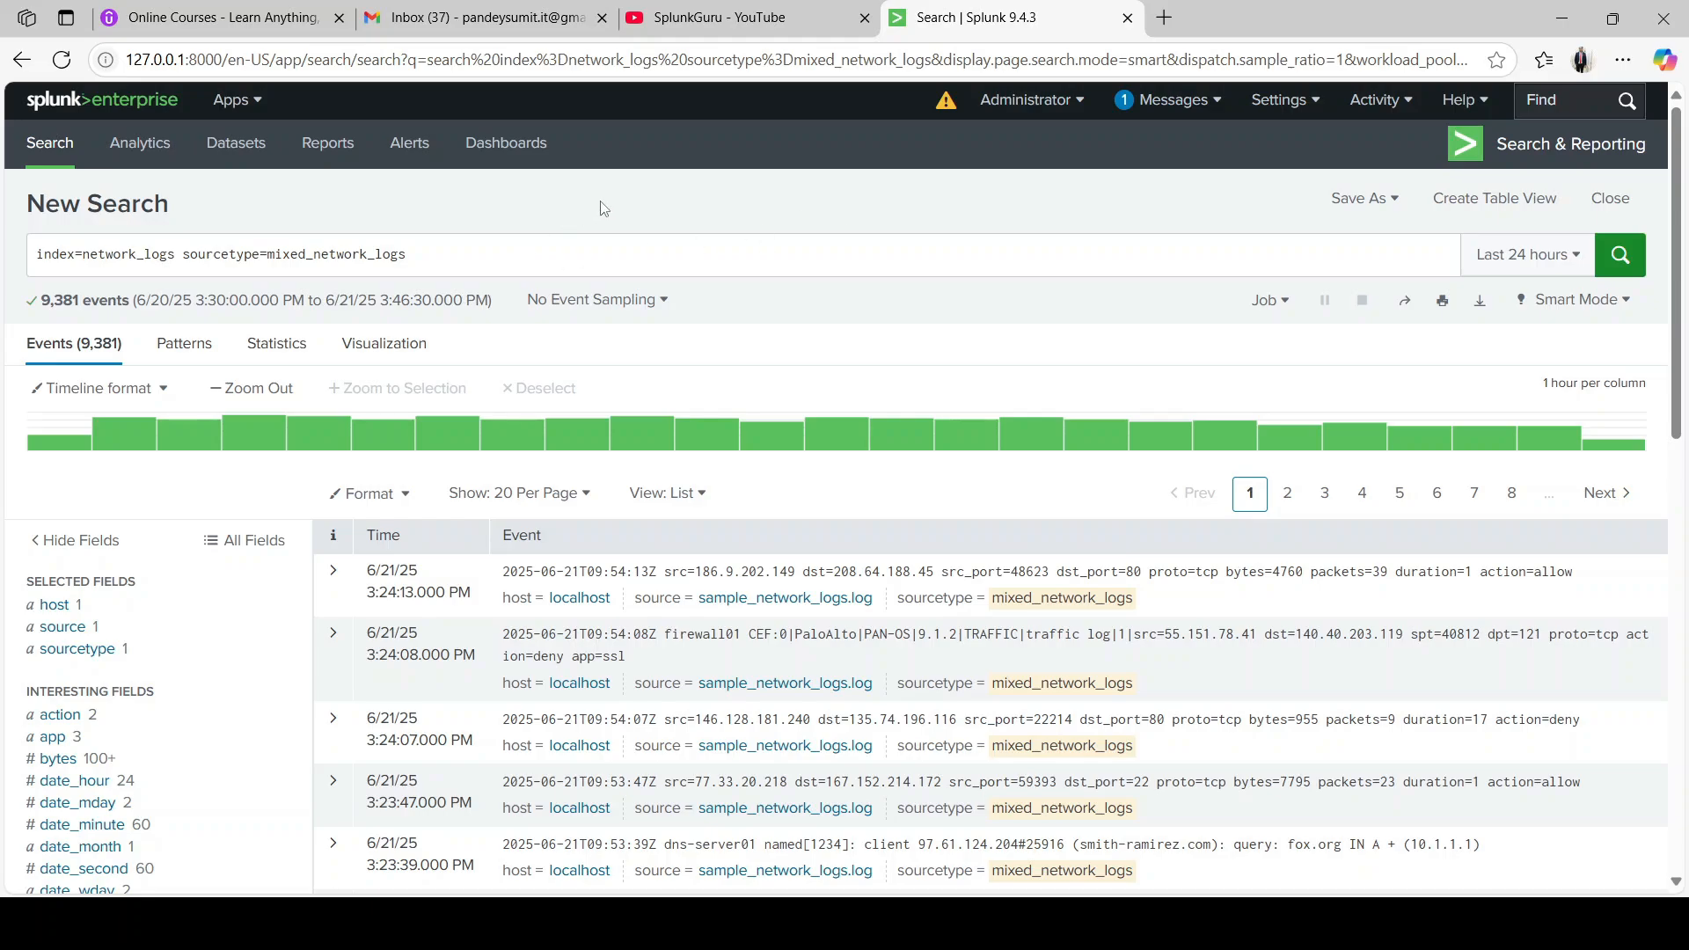
# Step: Run the network_logs search with the keyword error added, and again with exception in its place
pyautogui.click(448, 264)
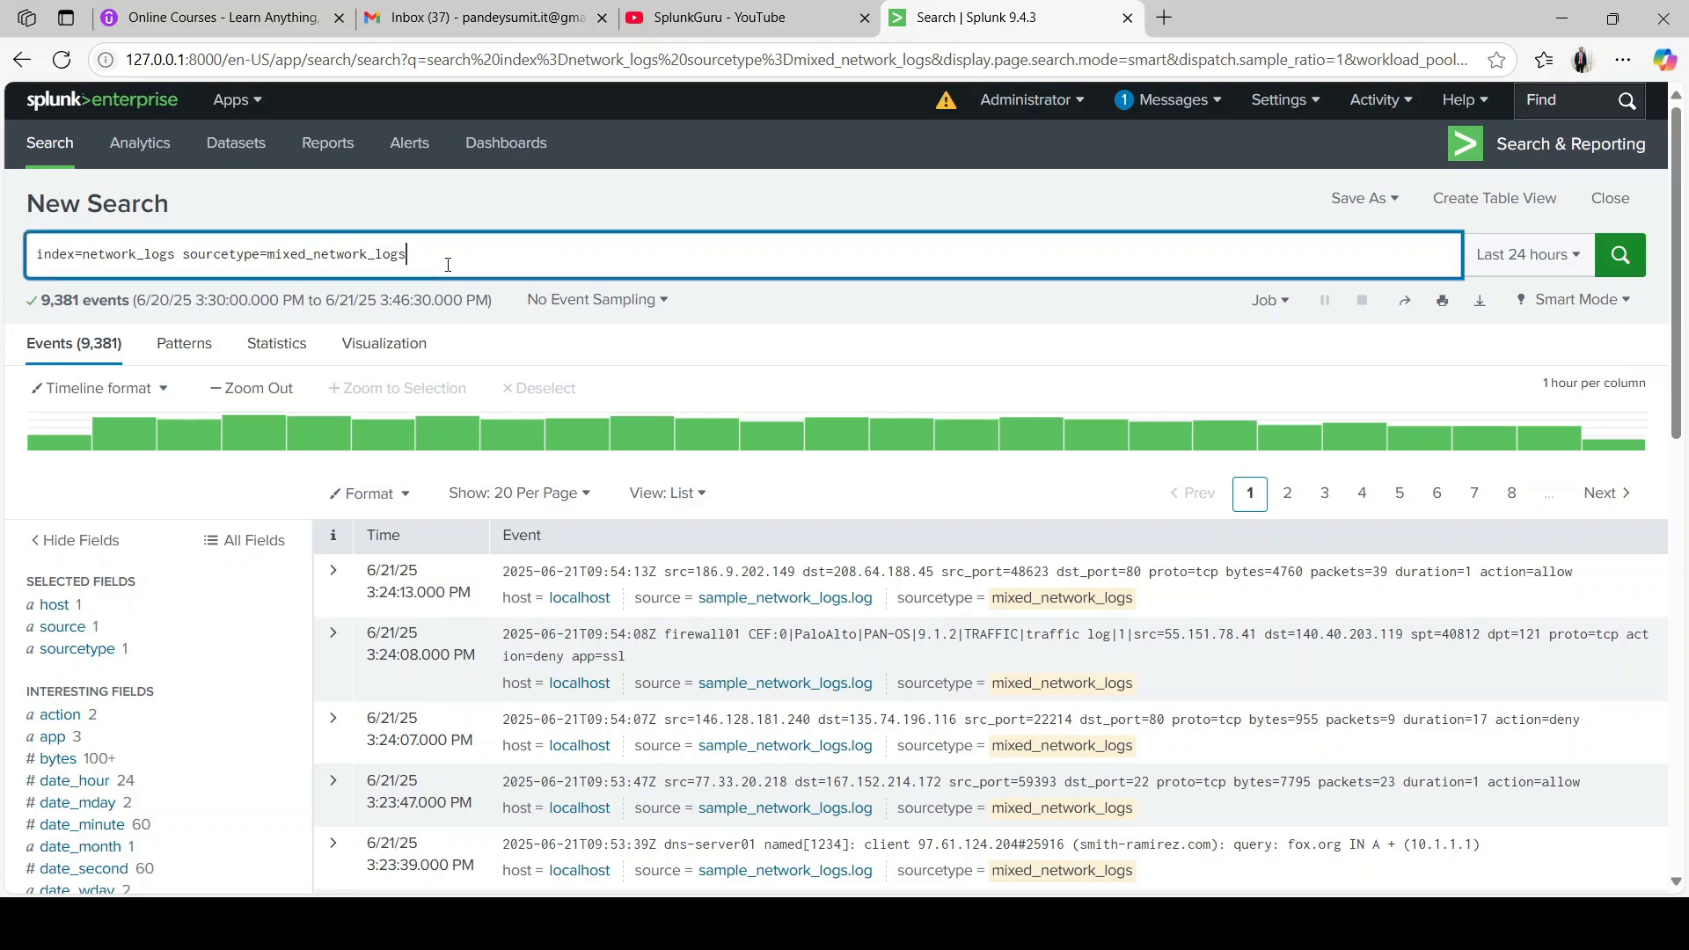
pyautogui.write('error')
pyautogui.press('Return')
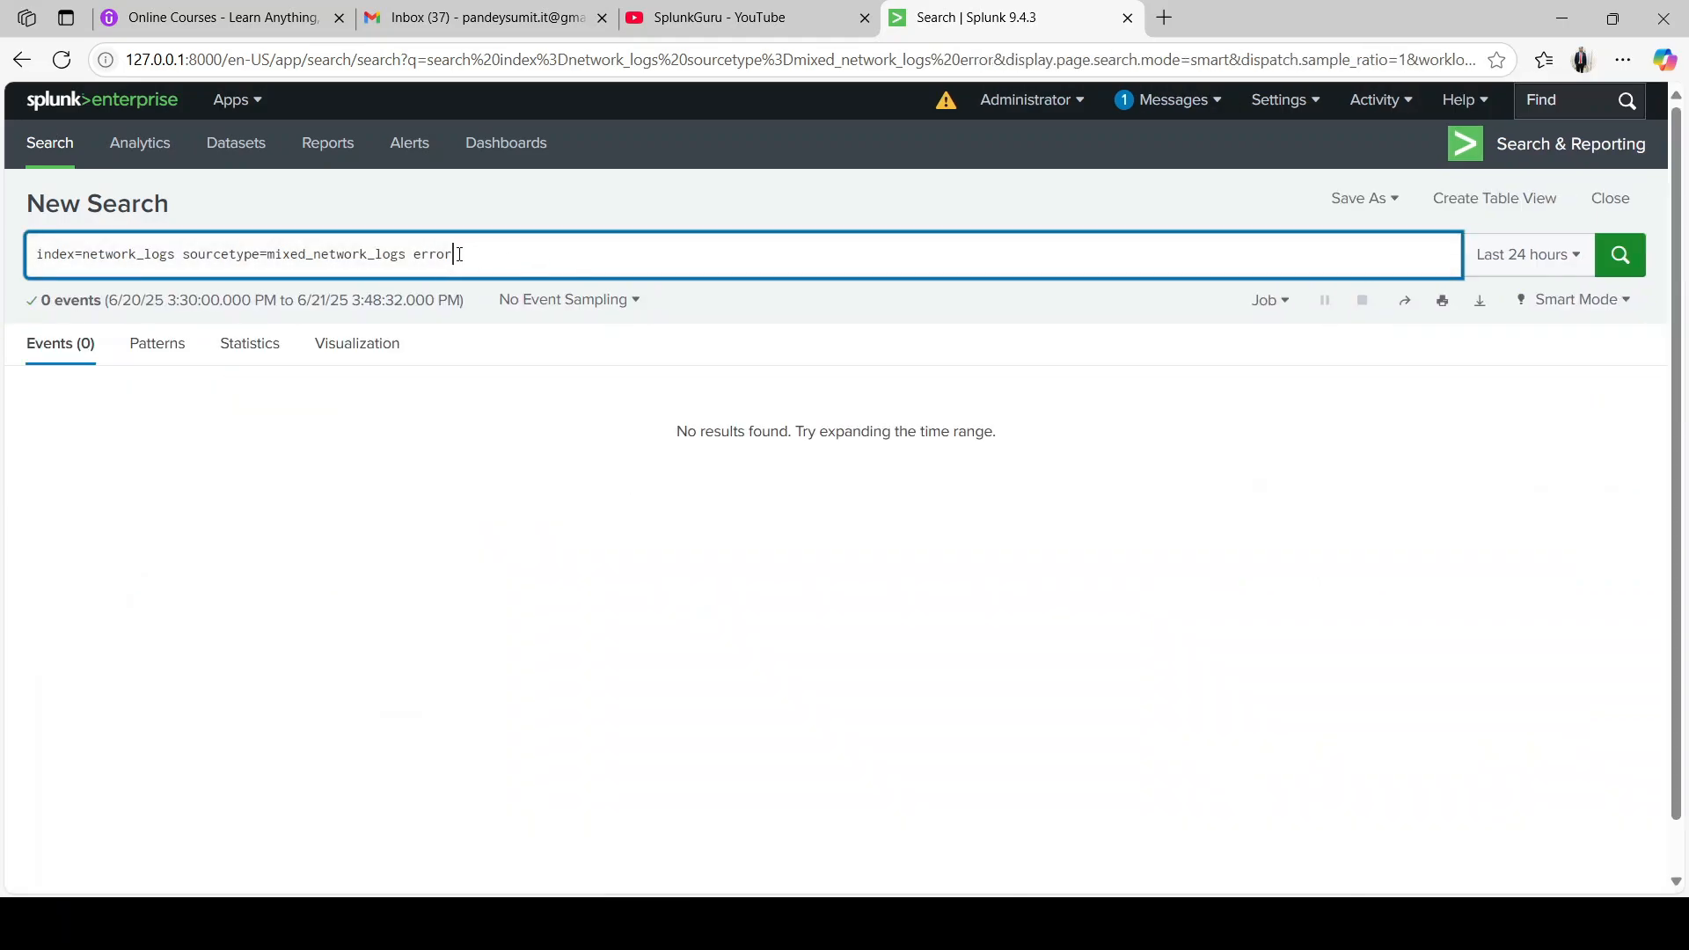
pyautogui.doubleClick(425, 256)
pyautogui.write('exceptio')
pyautogui.write('n')
pyautogui.press('Return')
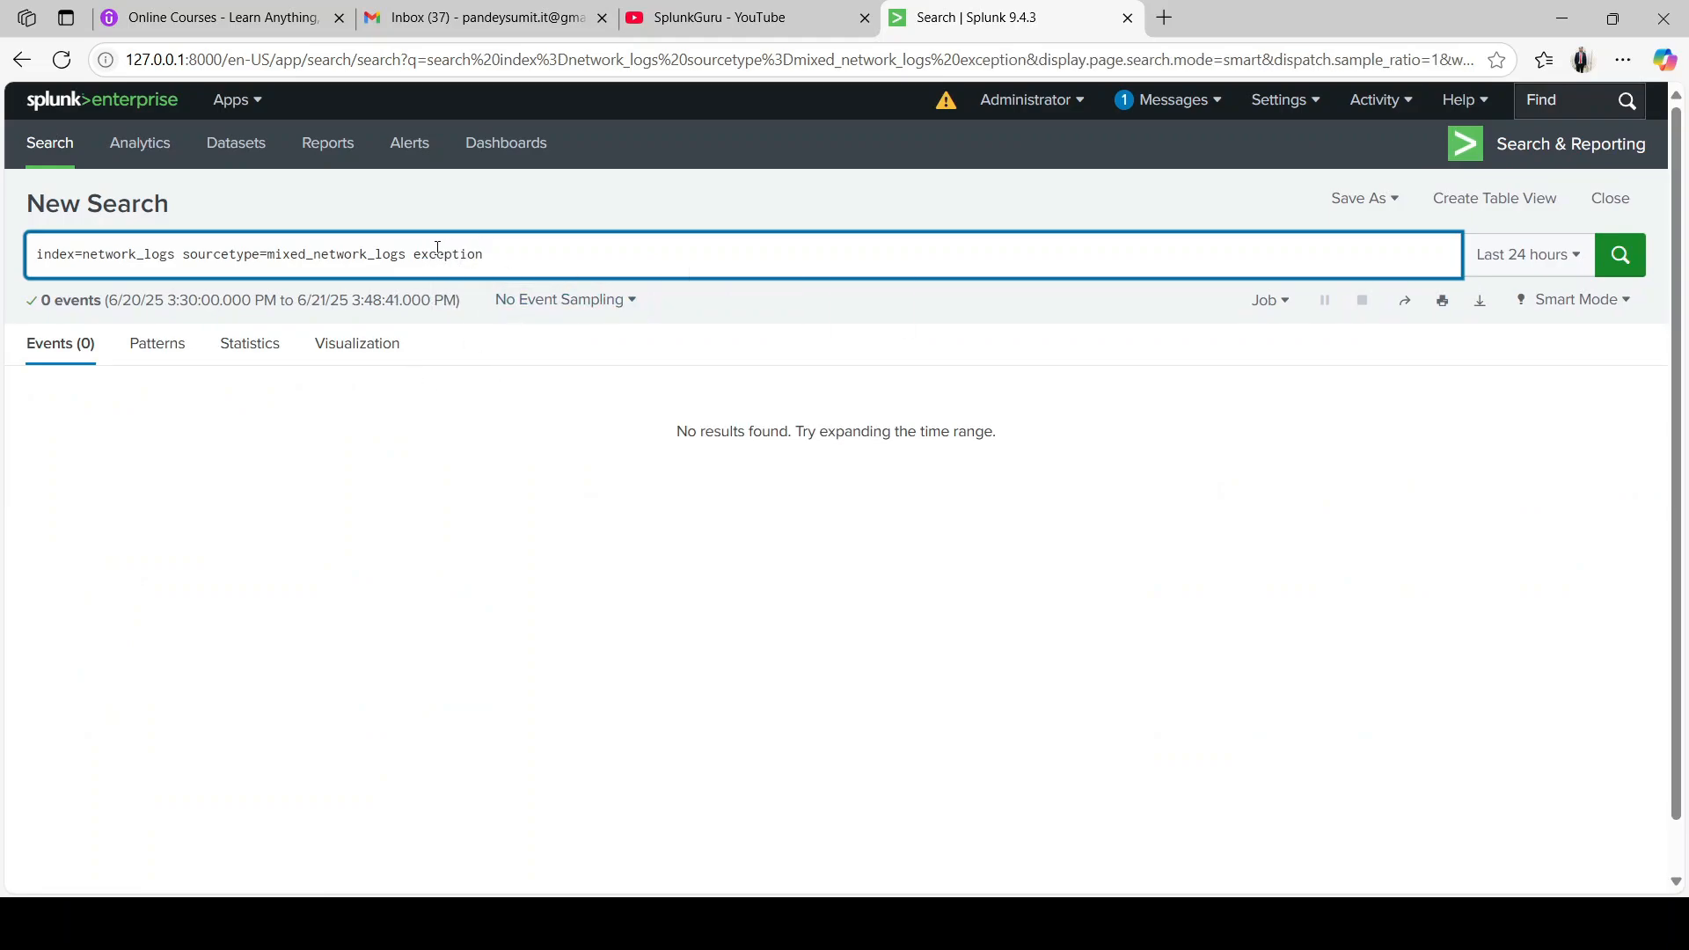
# Step: Remove the exception keyword and rerun index=network_logs sourcetype=mixed_network_logs over the last 24 hours
pyautogui.doubleClick(438, 253)
pyautogui.press('BackSpace')
pyautogui.click(556, 216)
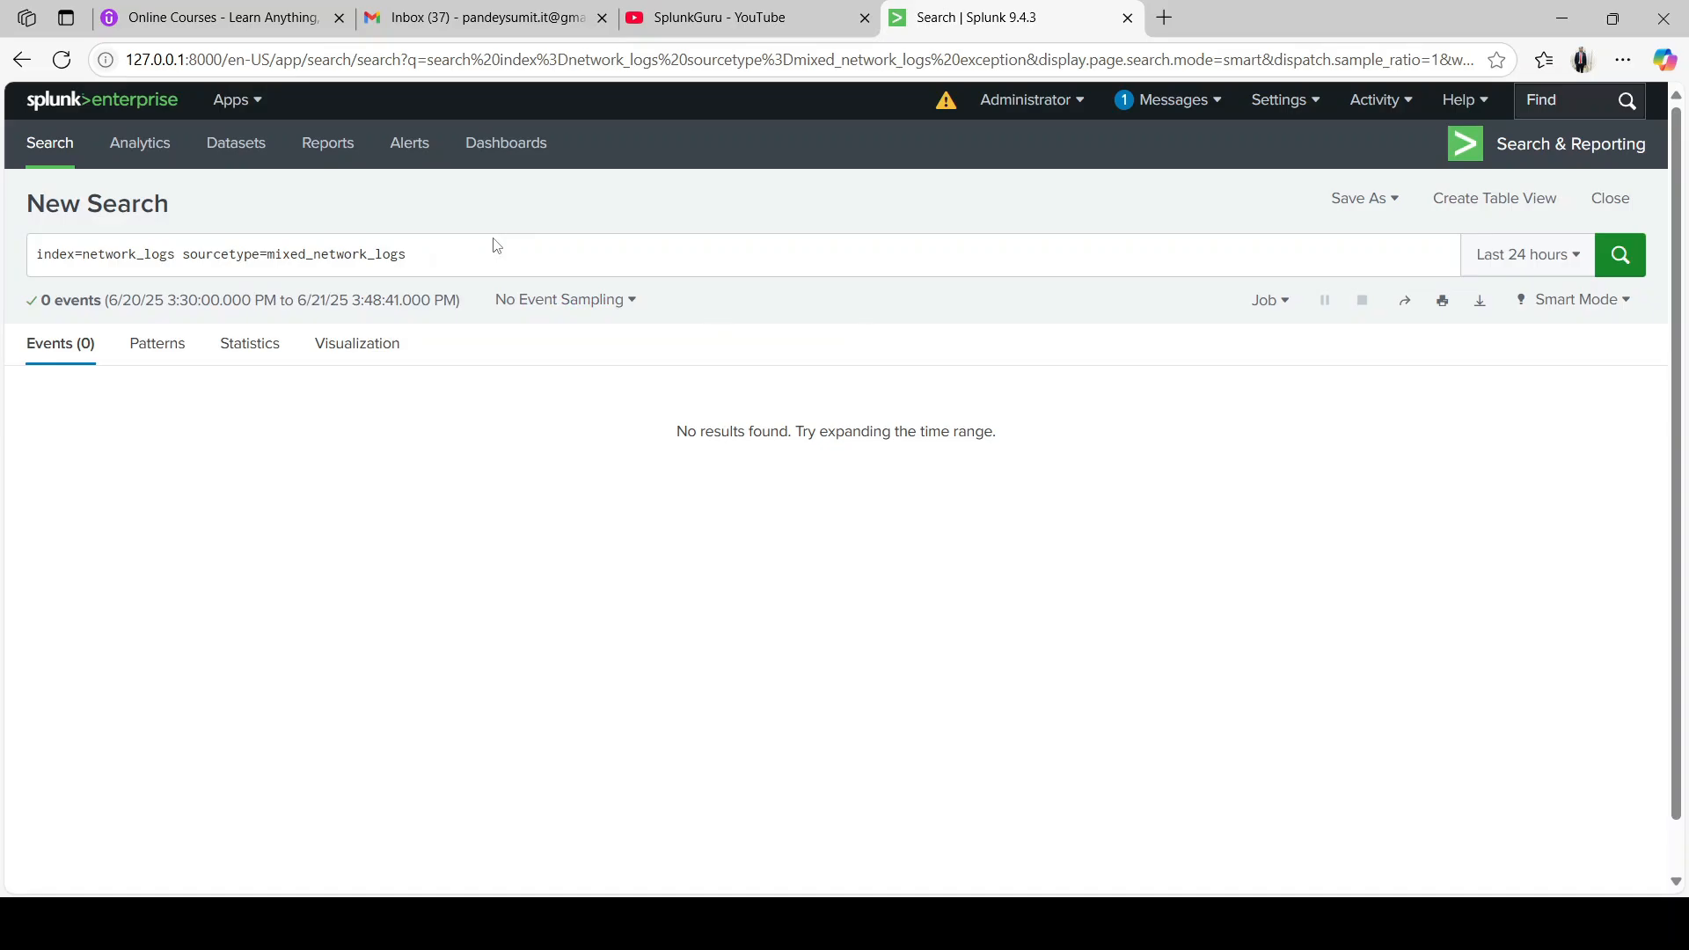
pyautogui.click(1531, 262)
pyautogui.click(546, 253)
pyautogui.press('Return')
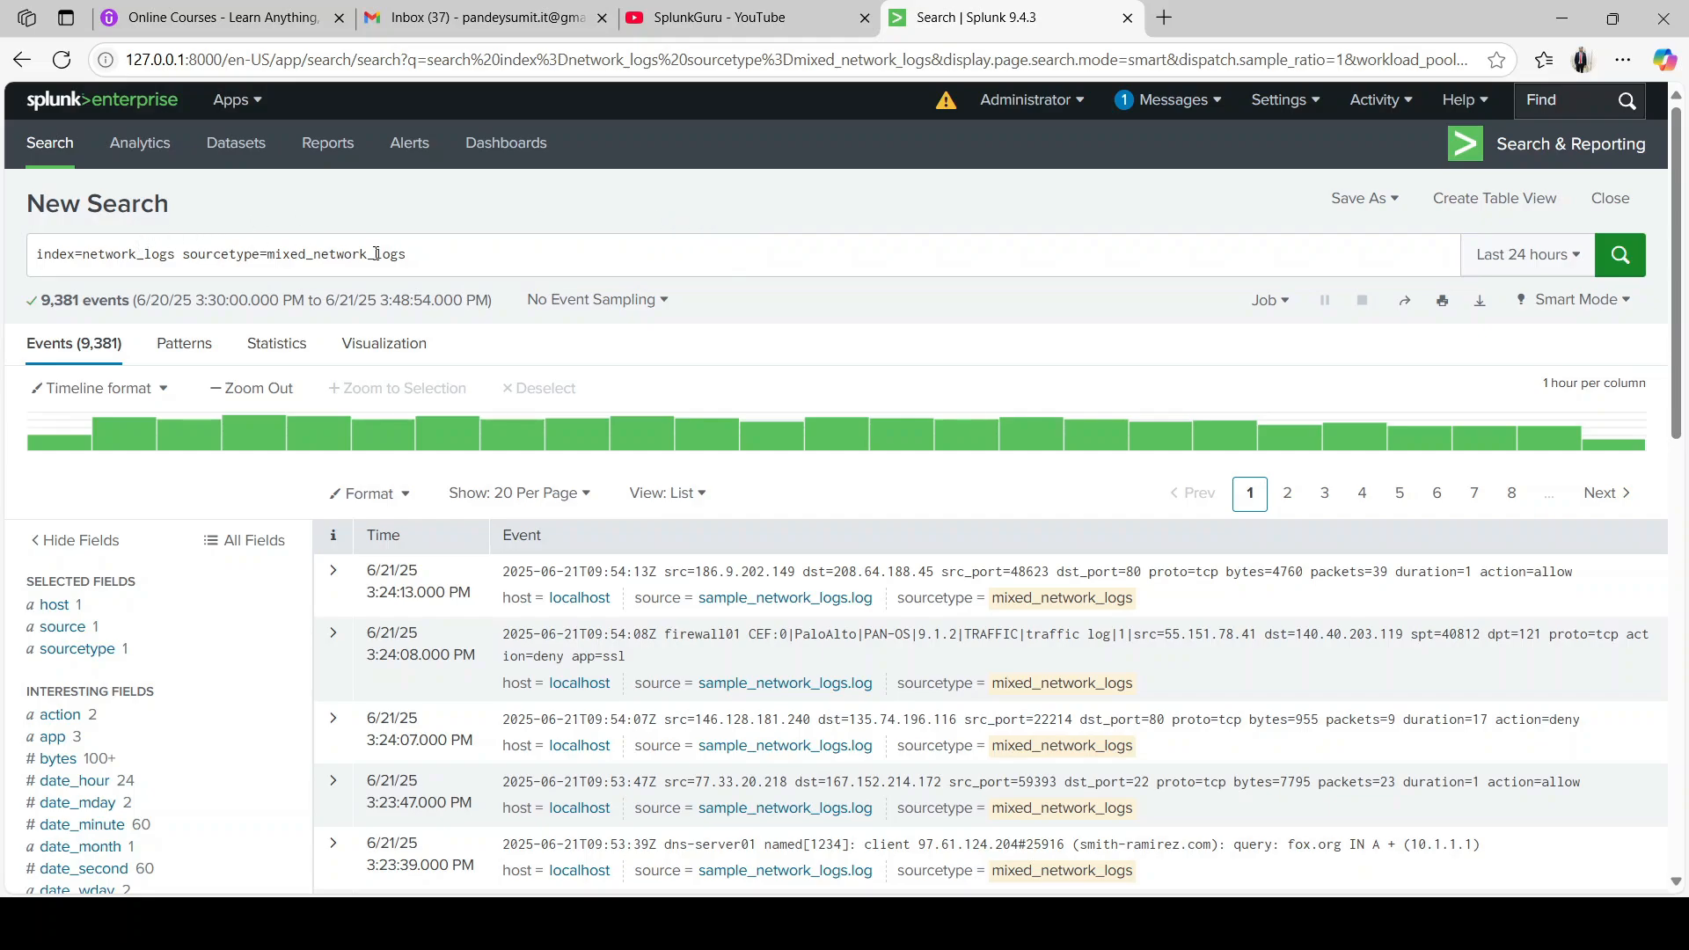
pyautogui.click(52, 256)
pyautogui.press('Return')
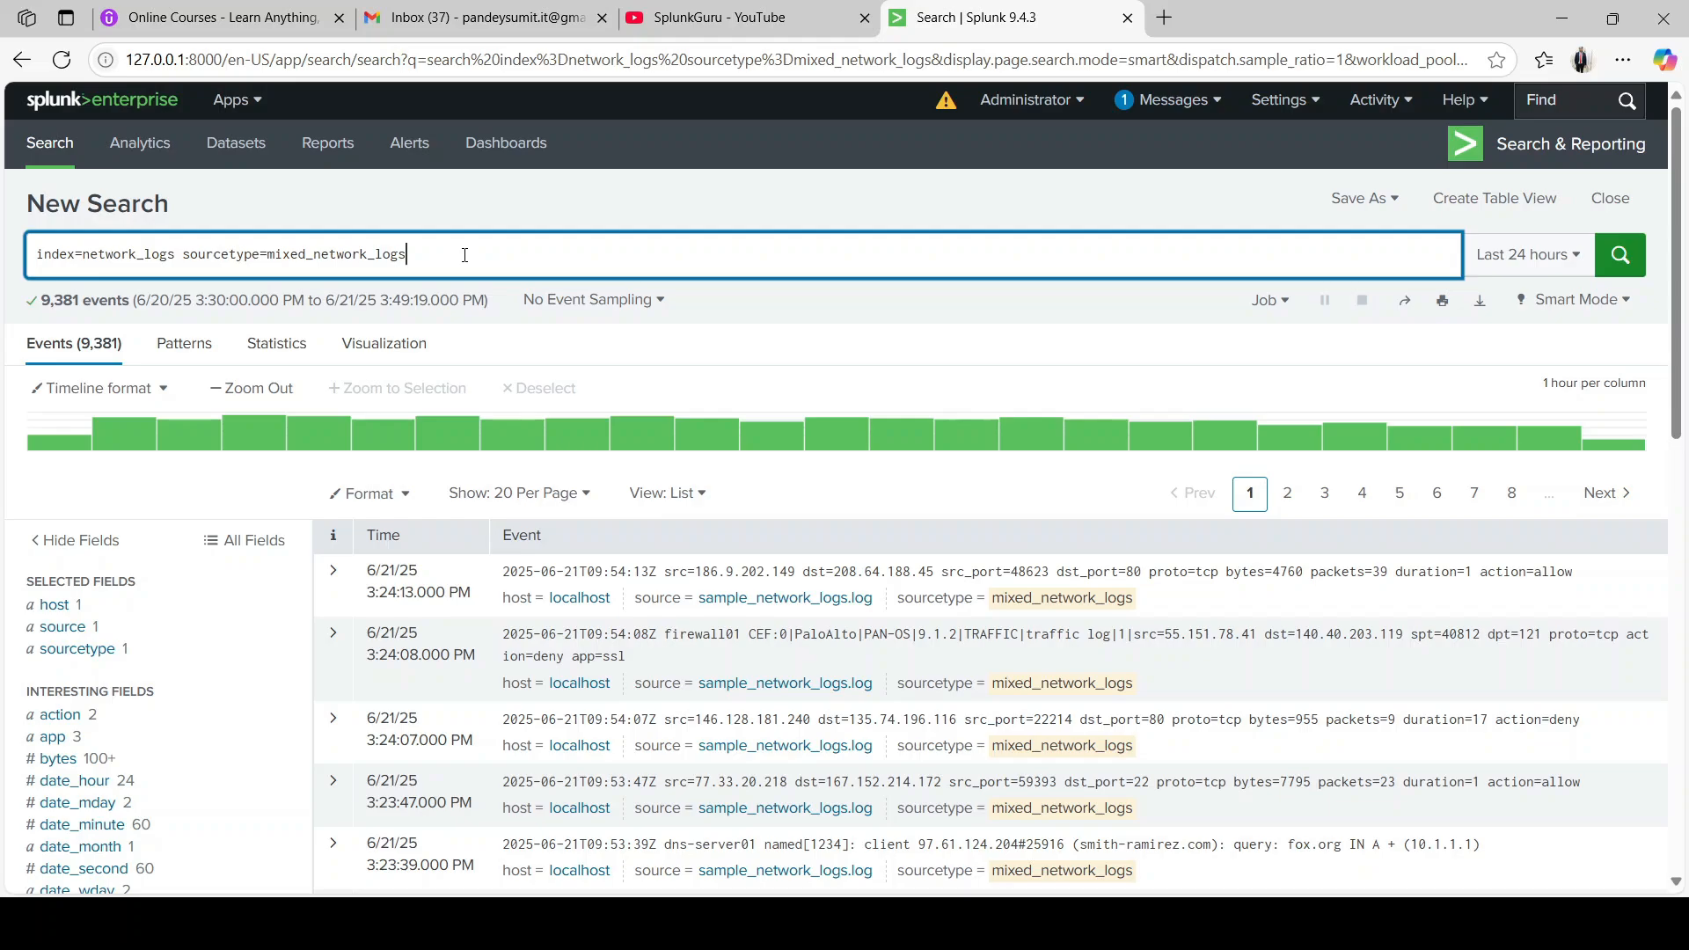
# Step: Pipe the mixed_network_logs search into stats count and run it
pyautogui.write('|')
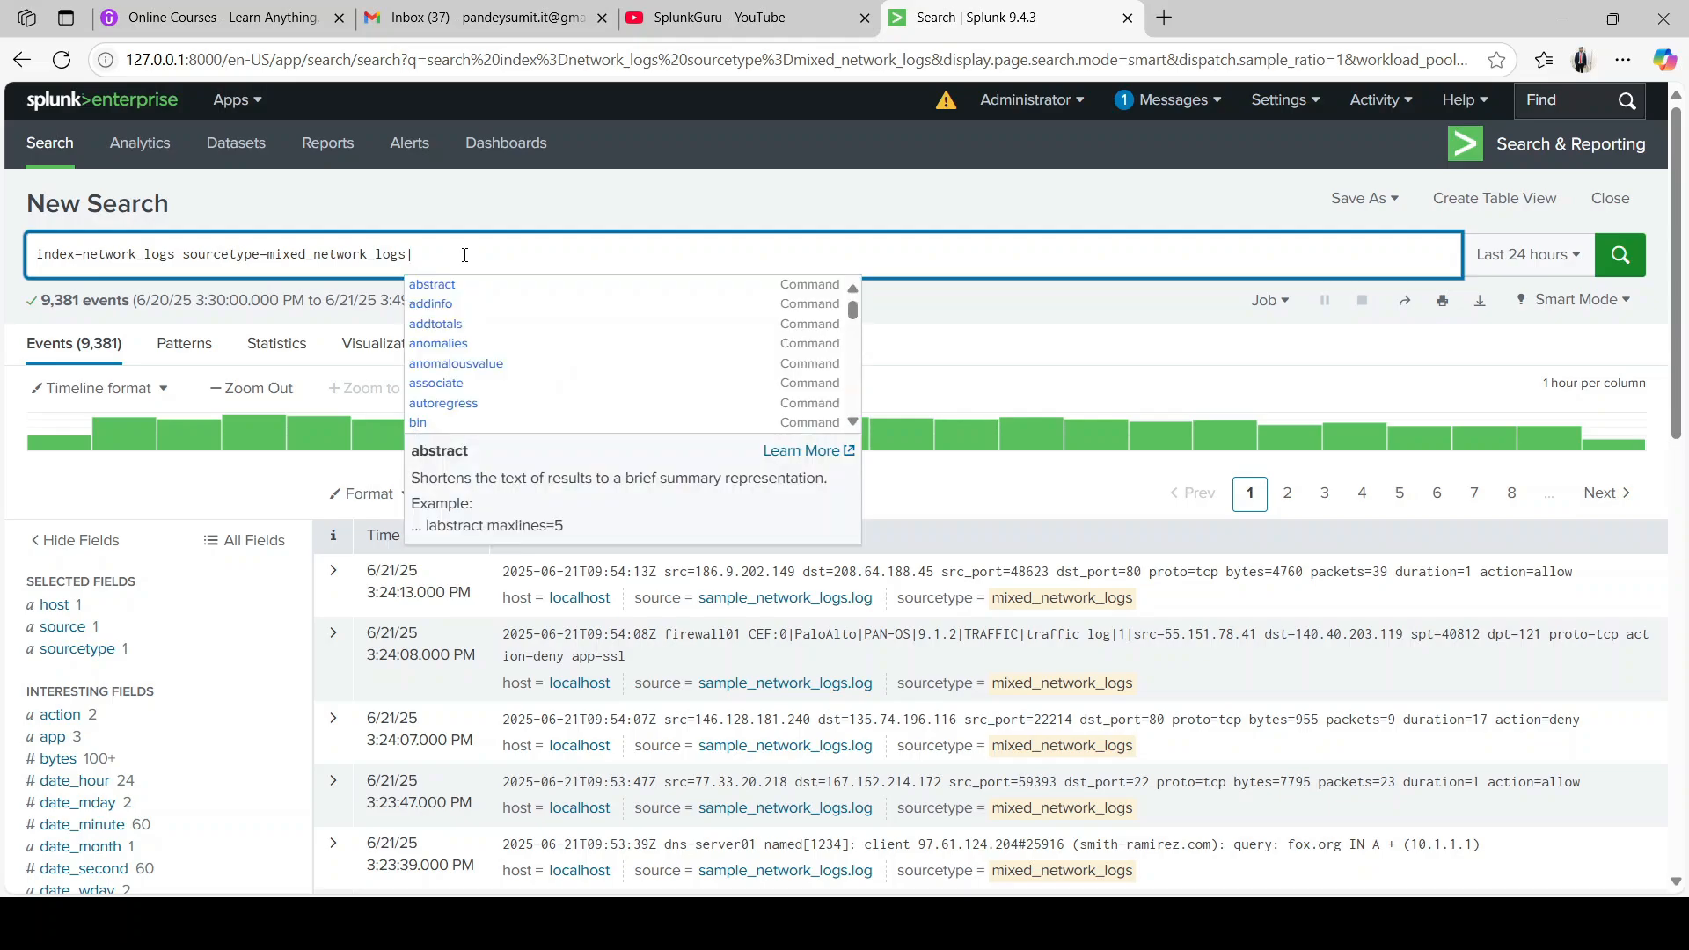
pyautogui.click(576, 204)
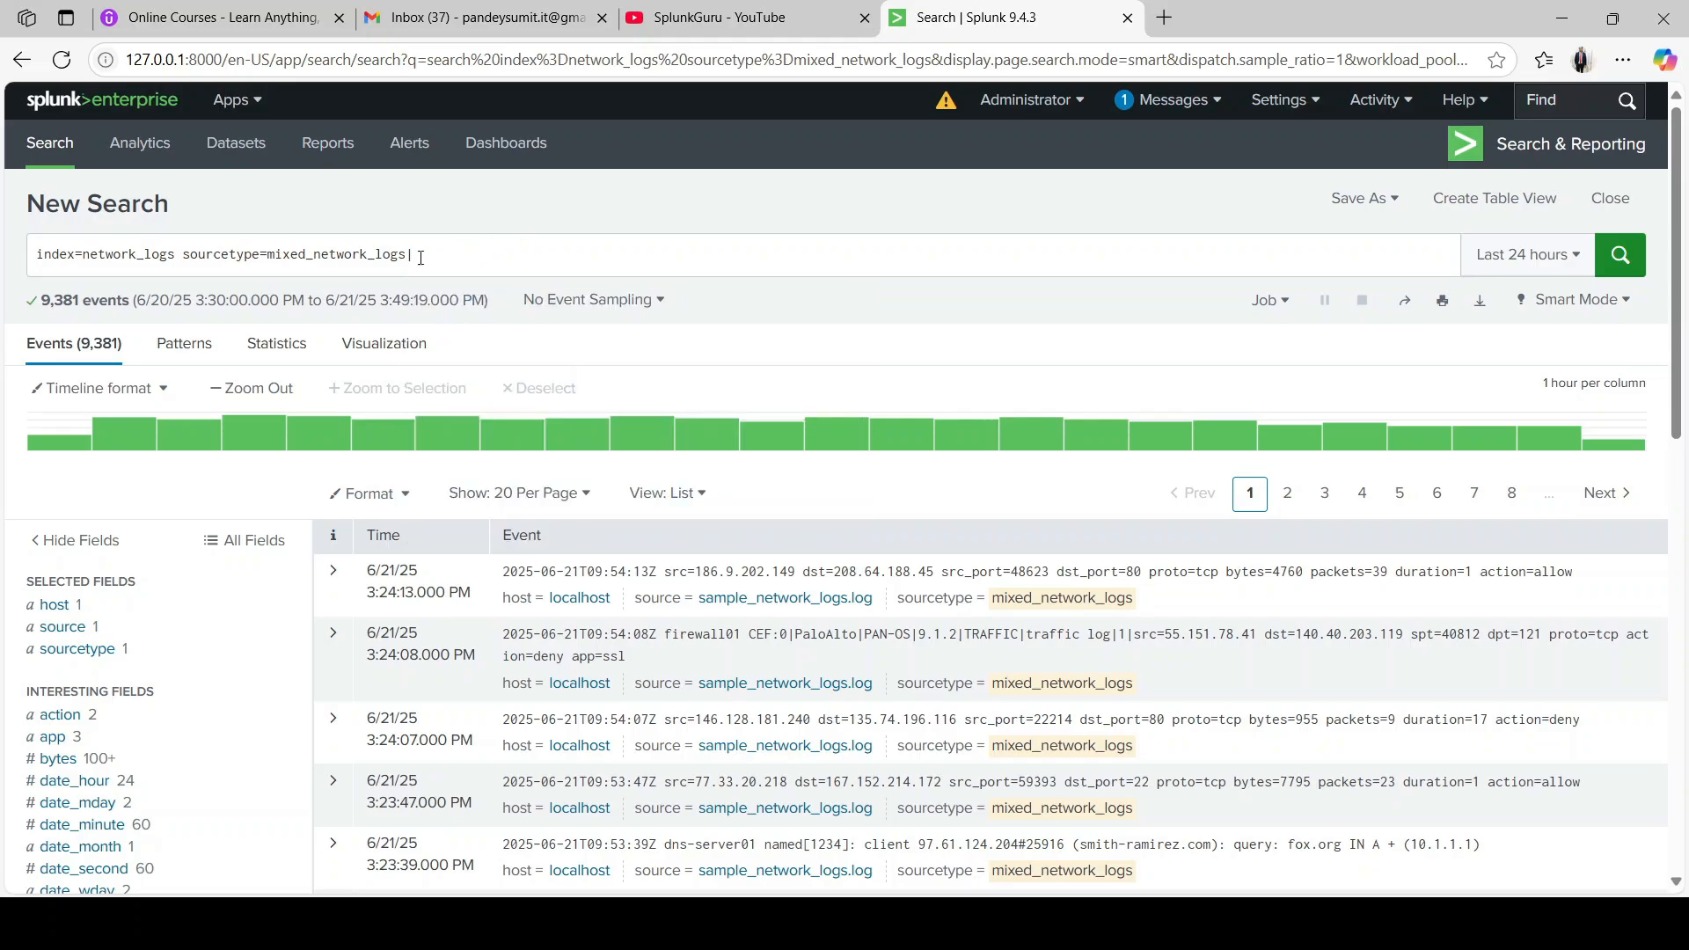
pyautogui.click(474, 256)
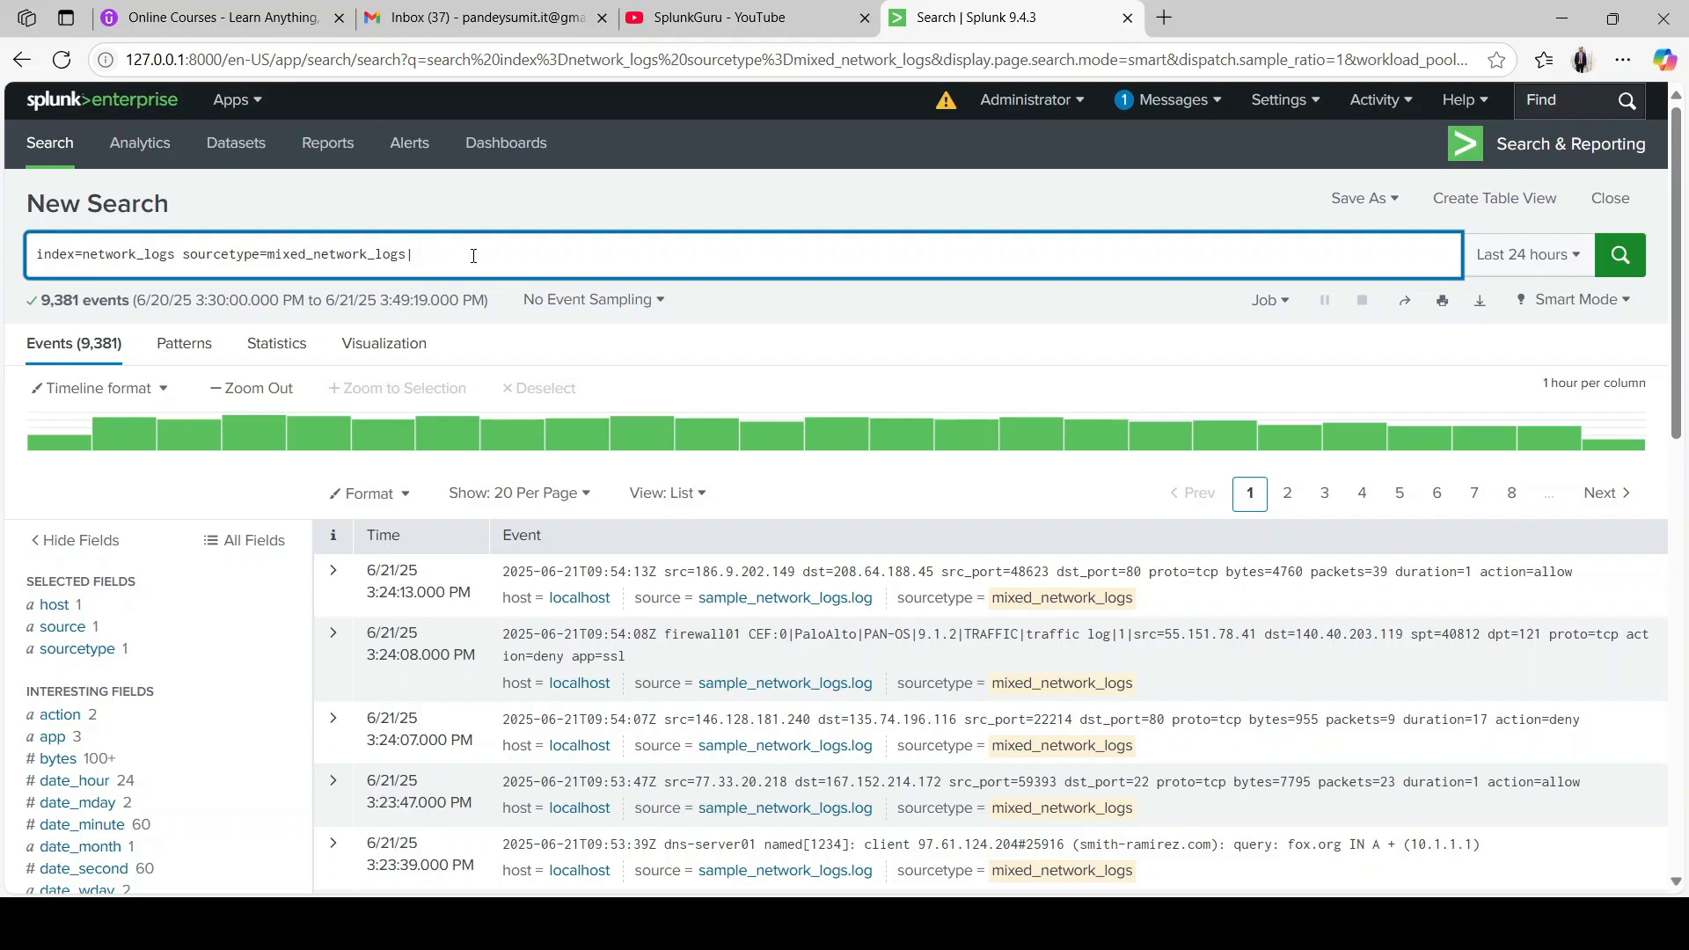
pyautogui.write('|stats count')
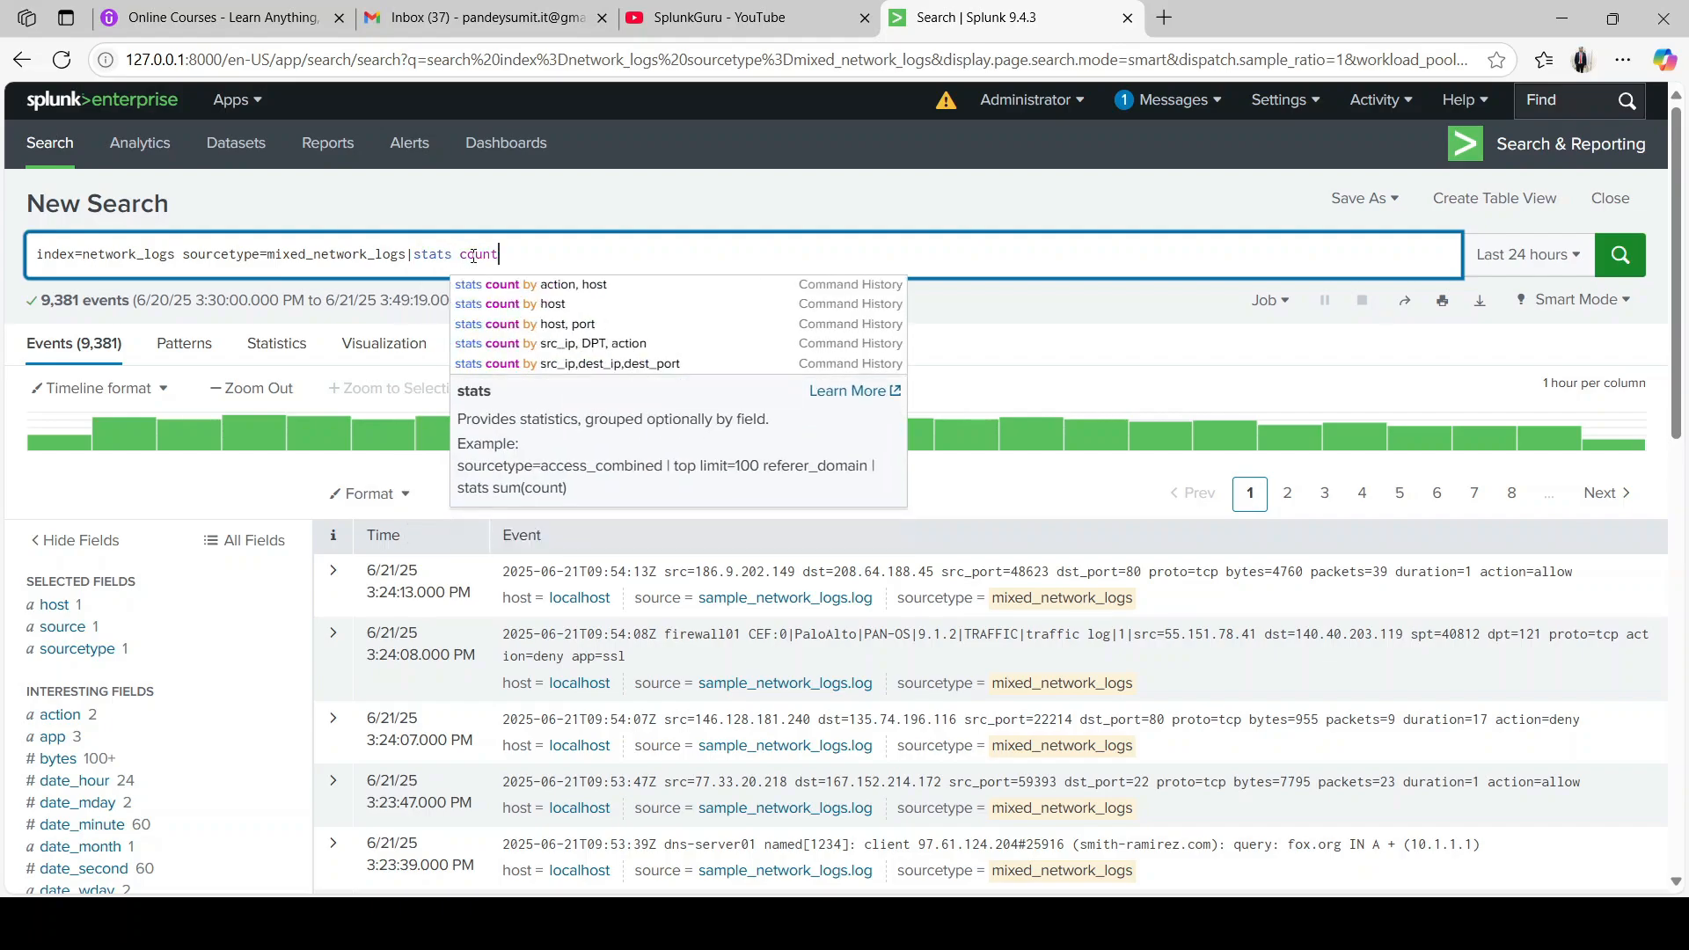
pyautogui.press('Return')
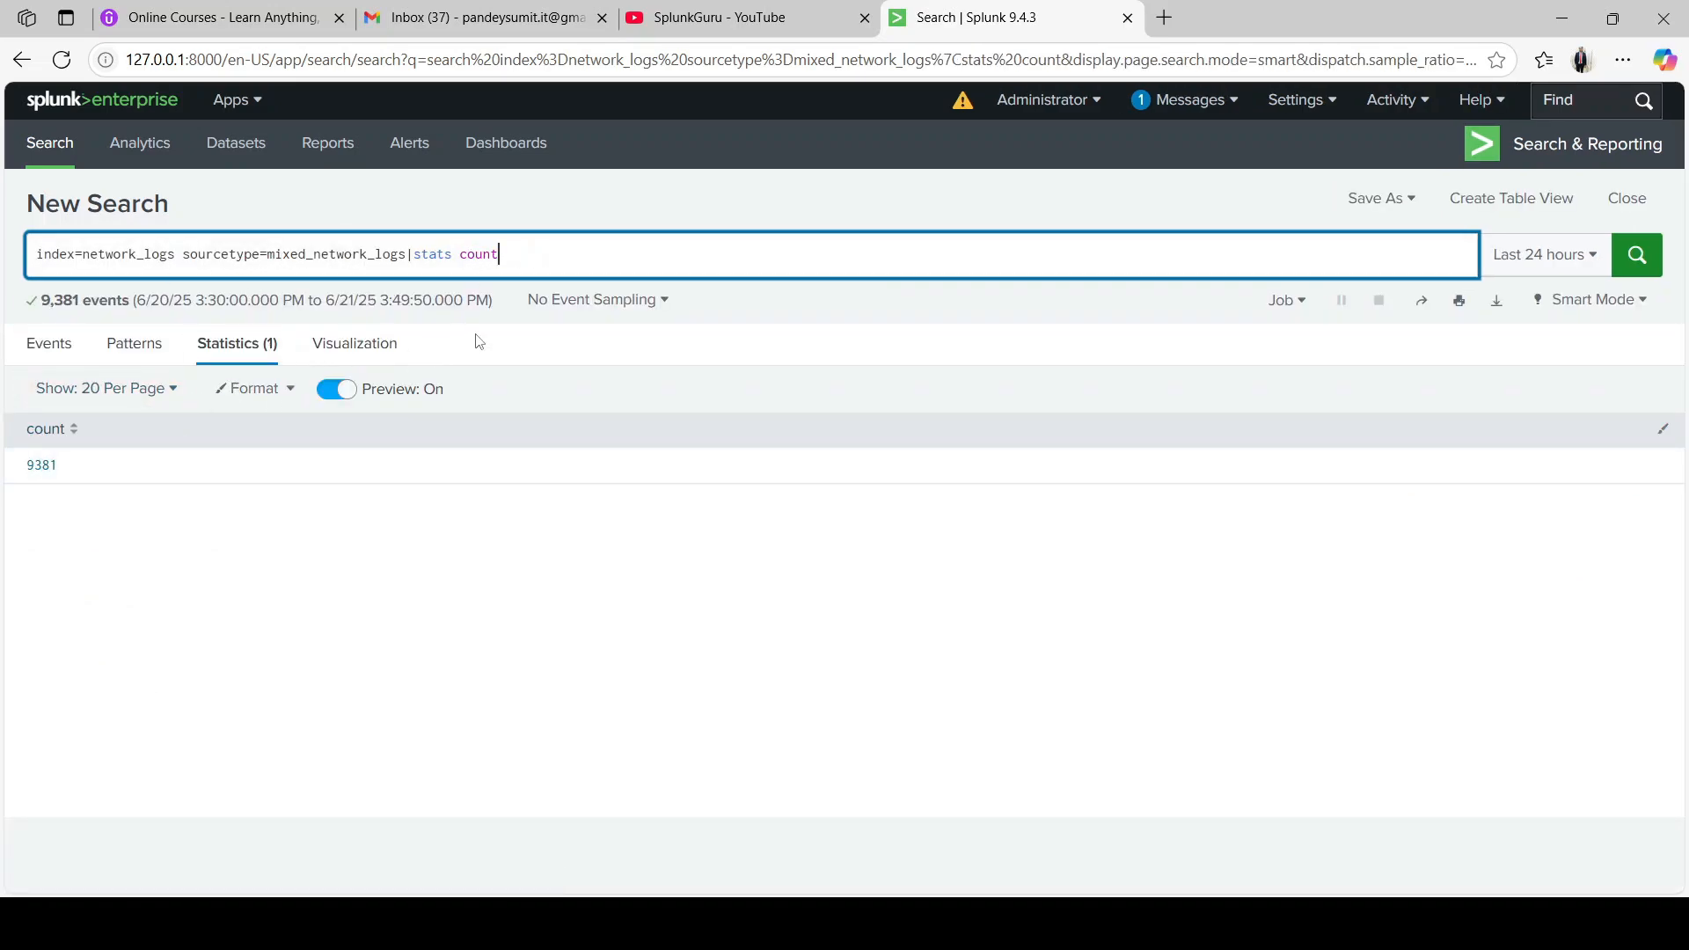
# Step: Remove the piped stats count command and rerun the base search to list the raw events
pyautogui.press('BackSpace')
pyautogui.press('BackSpace')
pyautogui.press('BackSpace')
pyautogui.press('BackSpace')
pyautogui.press('BackSpace')
pyautogui.press('BackSpace')
pyautogui.press('BackSpace')
pyautogui.press('BackSpace')
pyautogui.press('BackSpace')
pyautogui.press('BackSpace')
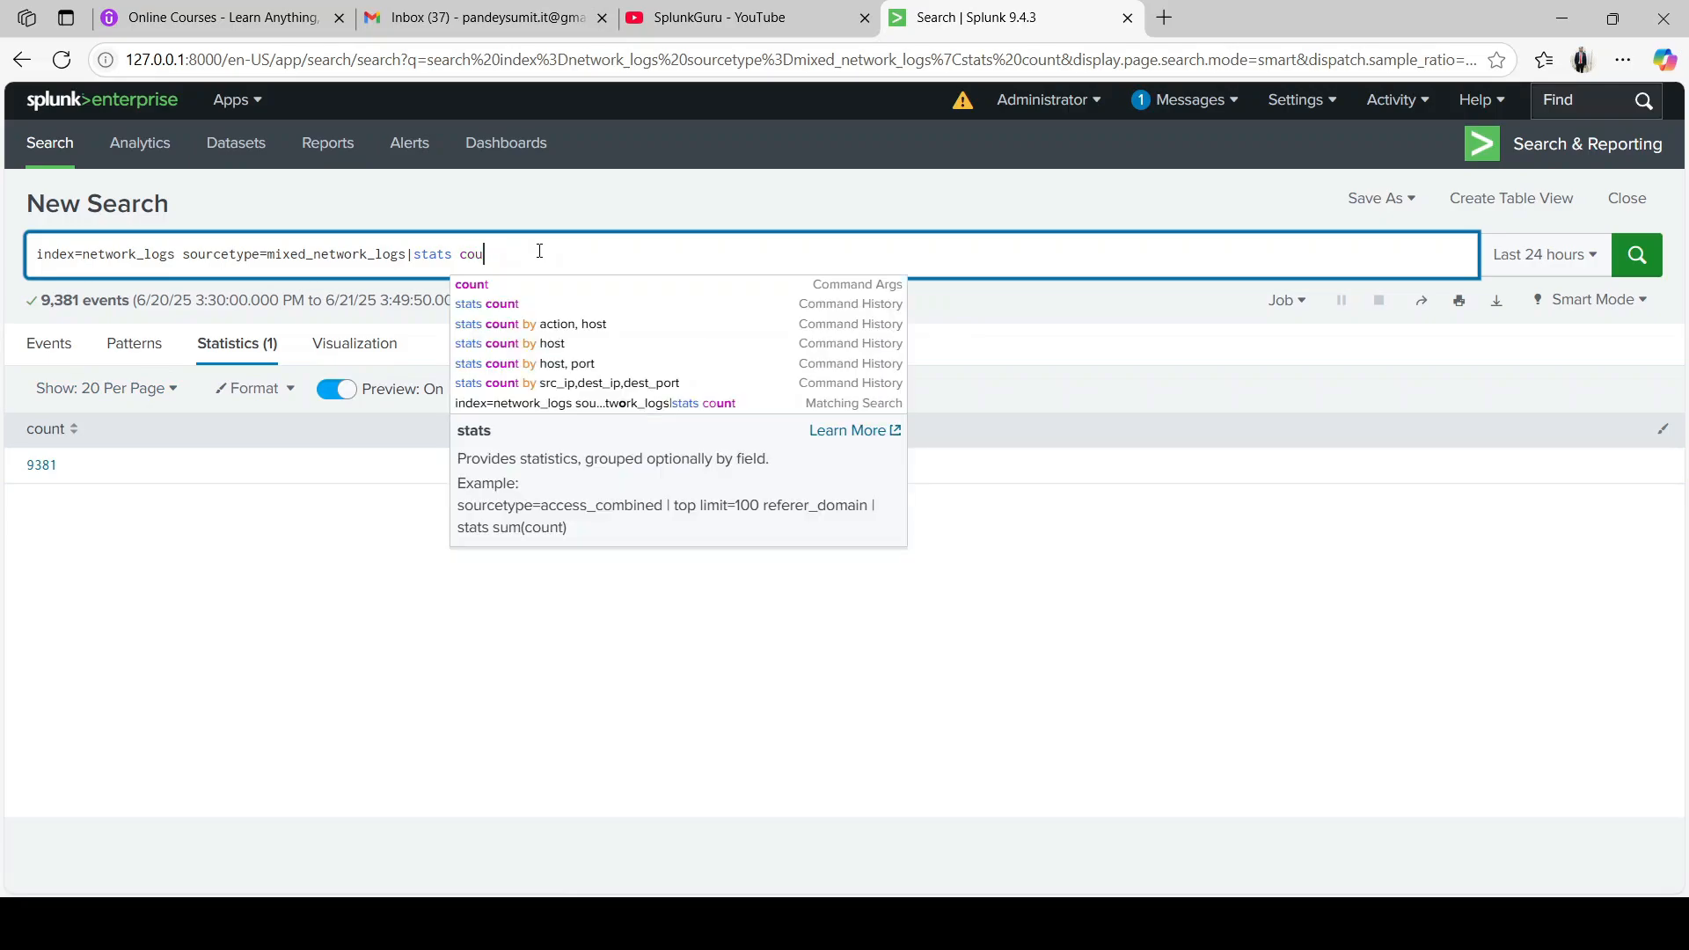
pyautogui.press('BackSpace')
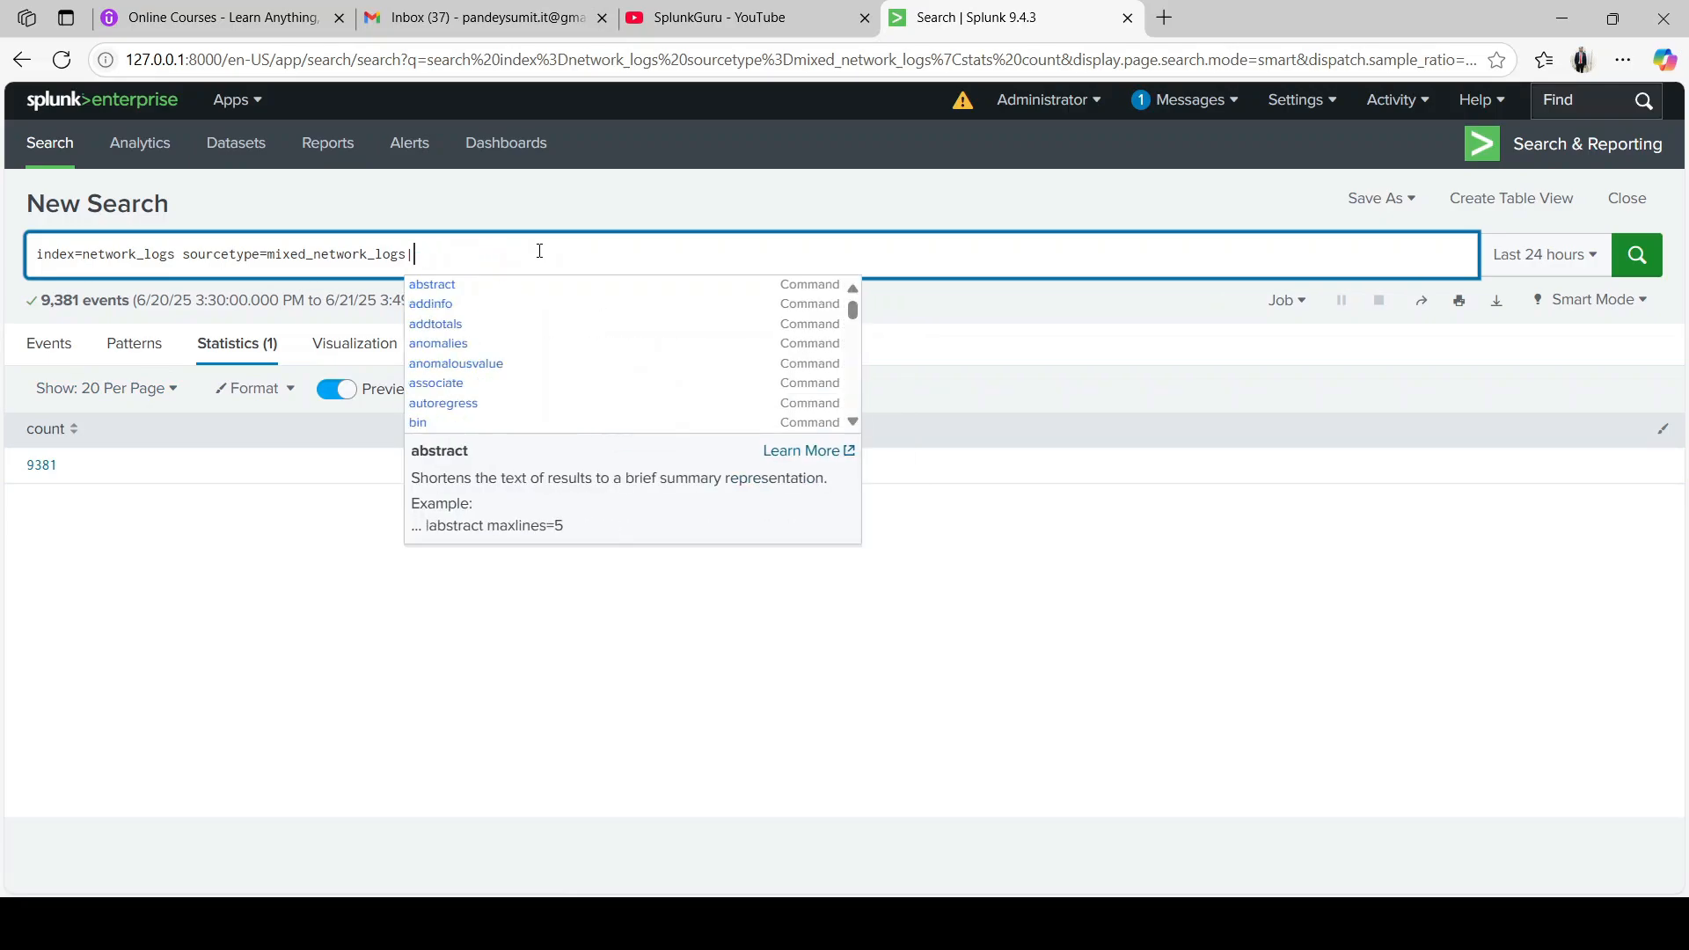
pyautogui.press('BackSpace')
pyautogui.press('Return')
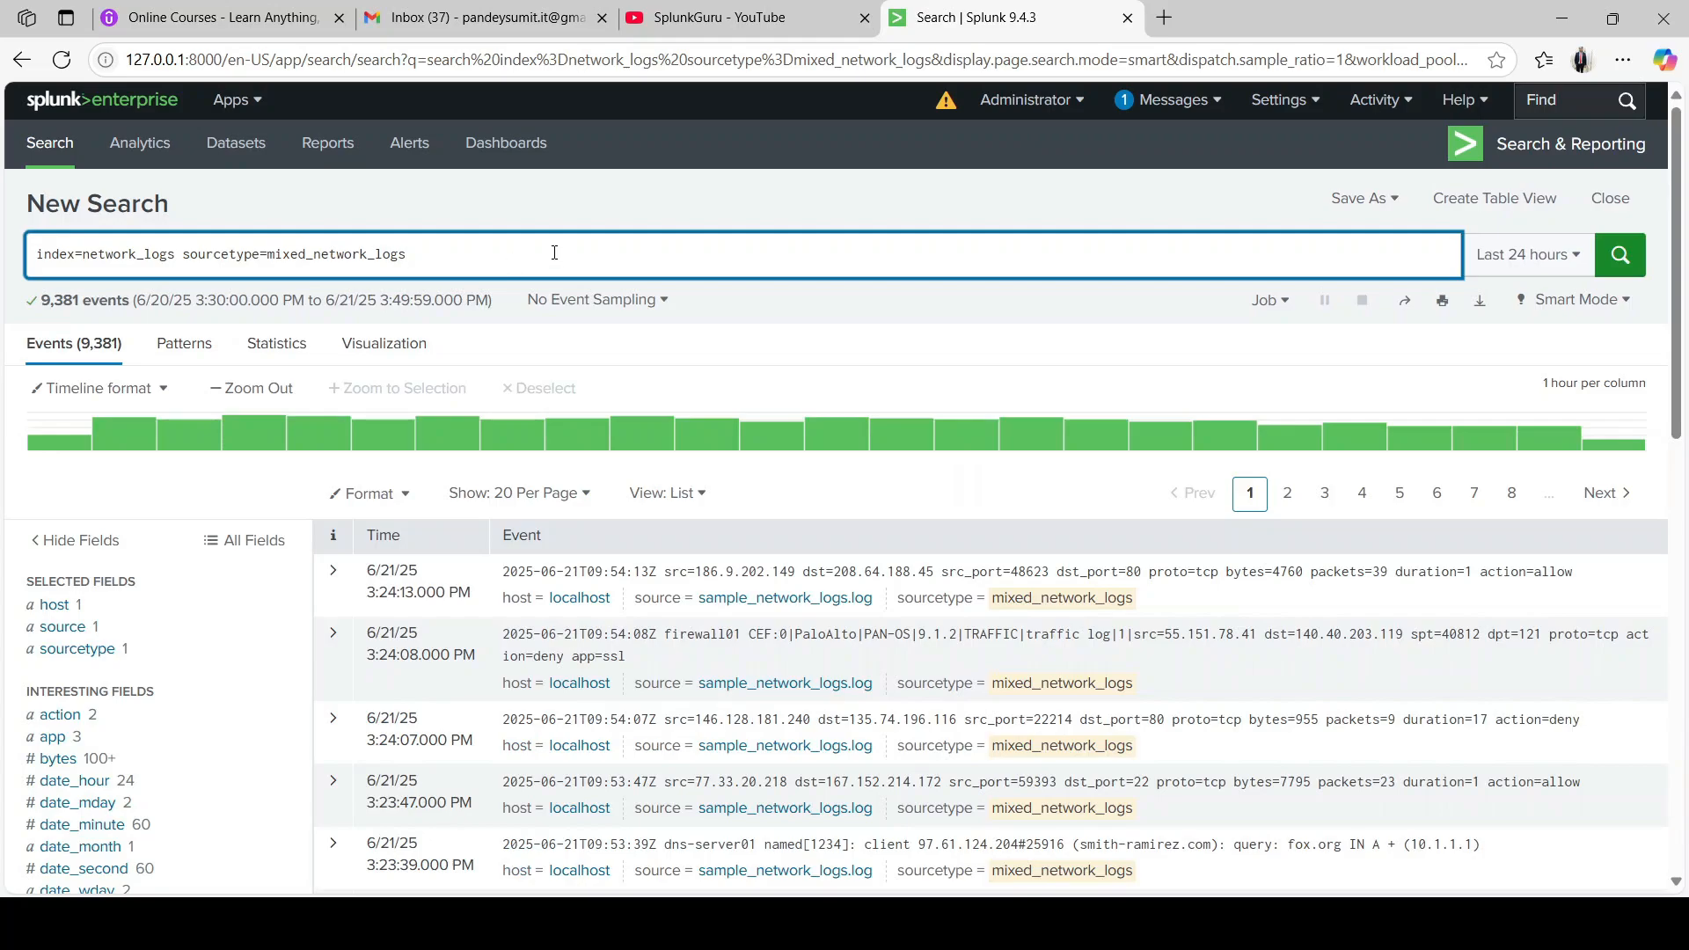
# Step: Check the values of the action field and run the search with |stats count by action appended
pyautogui.click(78, 719)
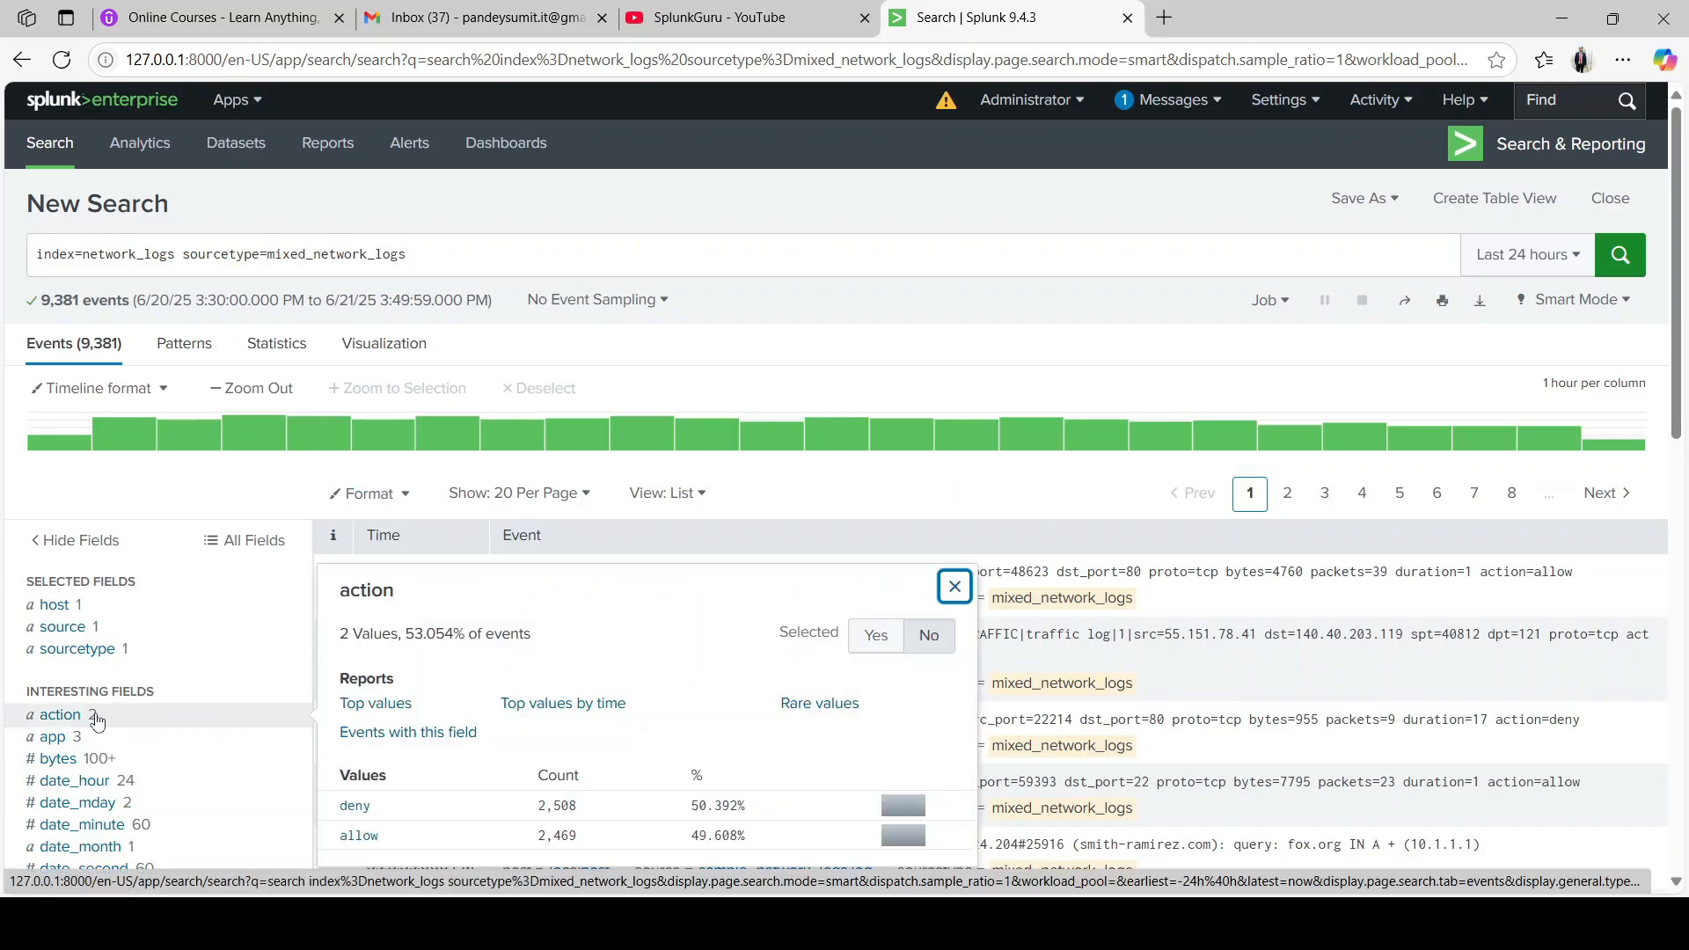
pyautogui.click(440, 260)
pyautogui.write('|sta')
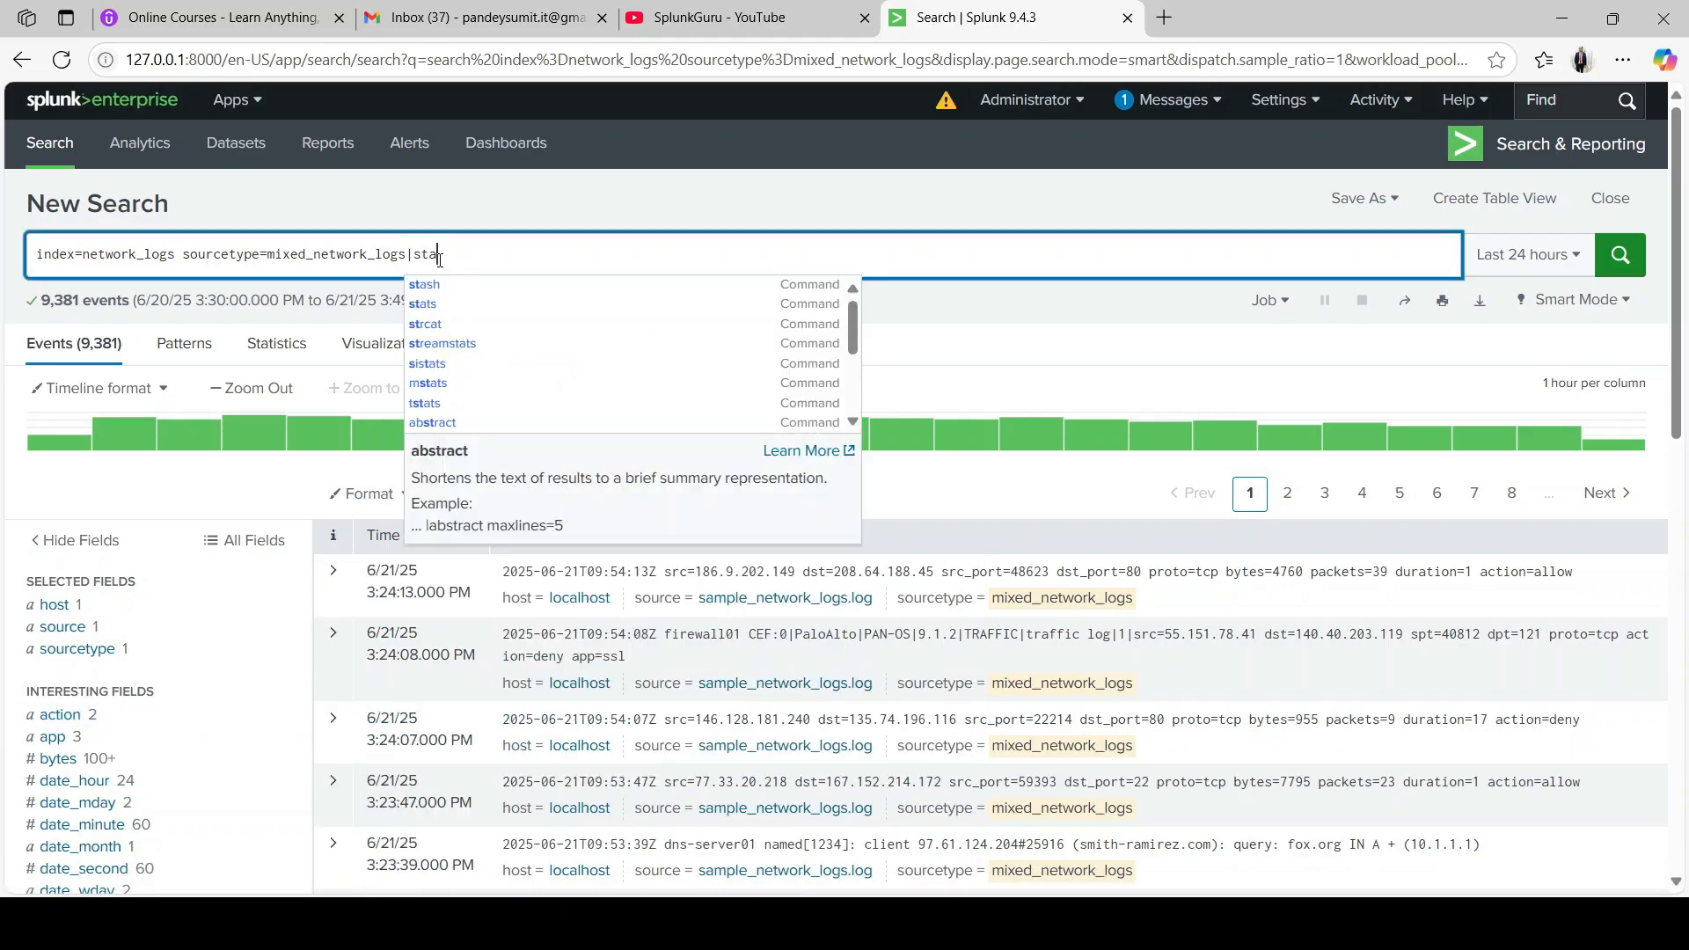
pyautogui.write('ts count by action')
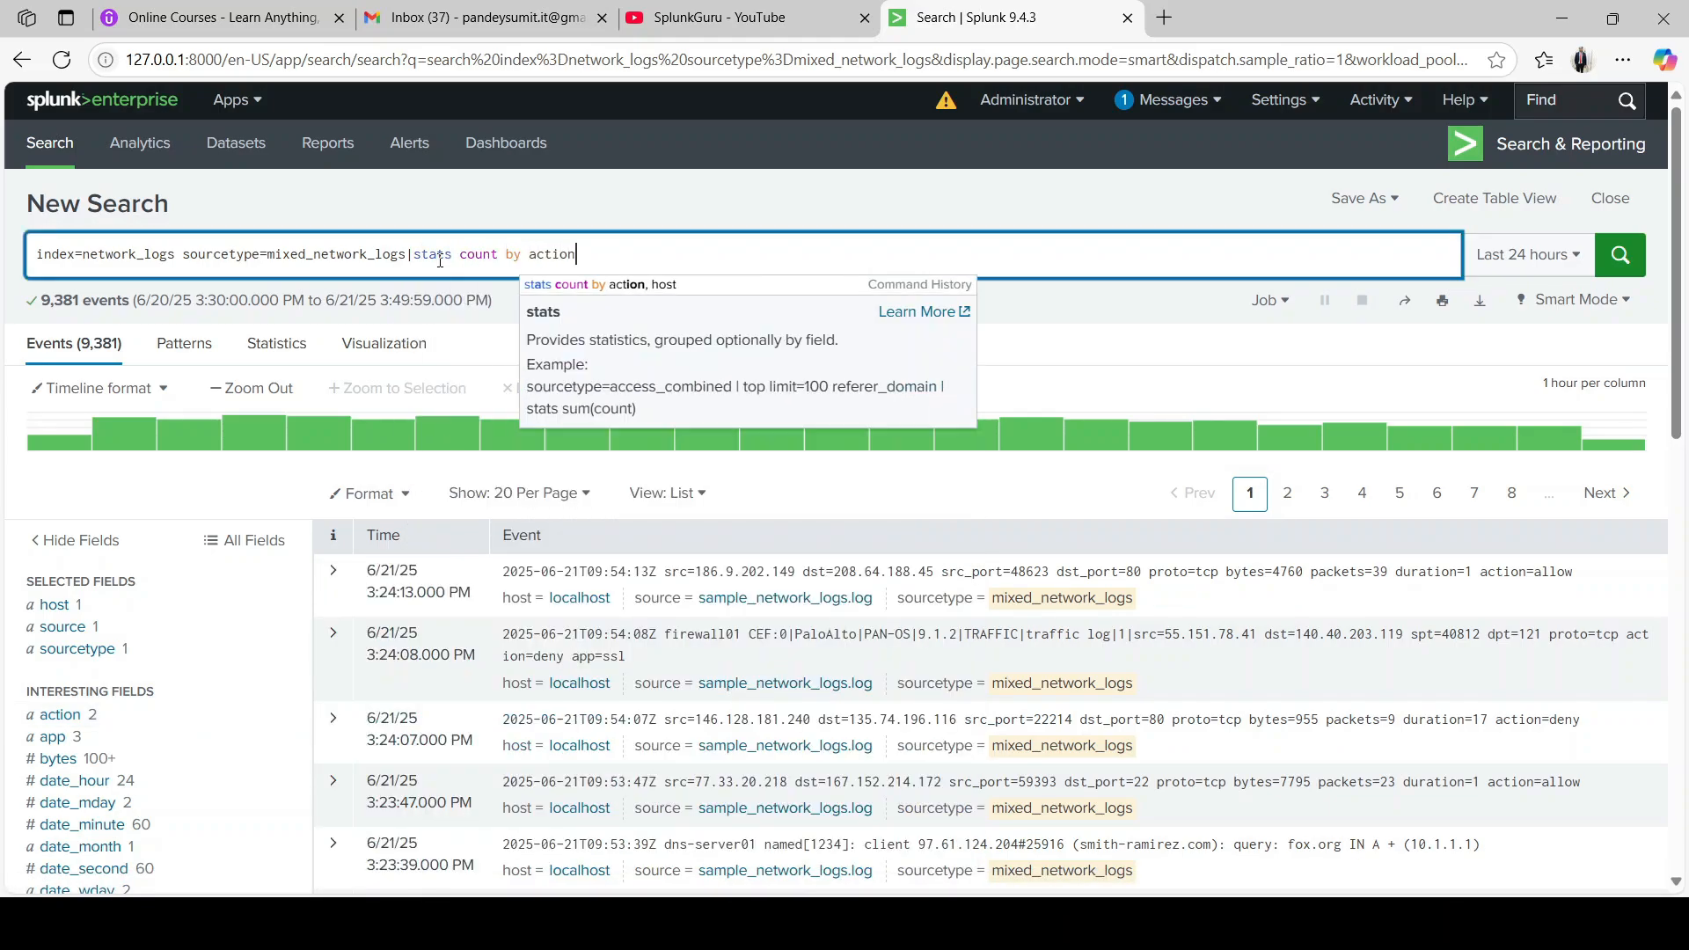
pyautogui.press('Return')
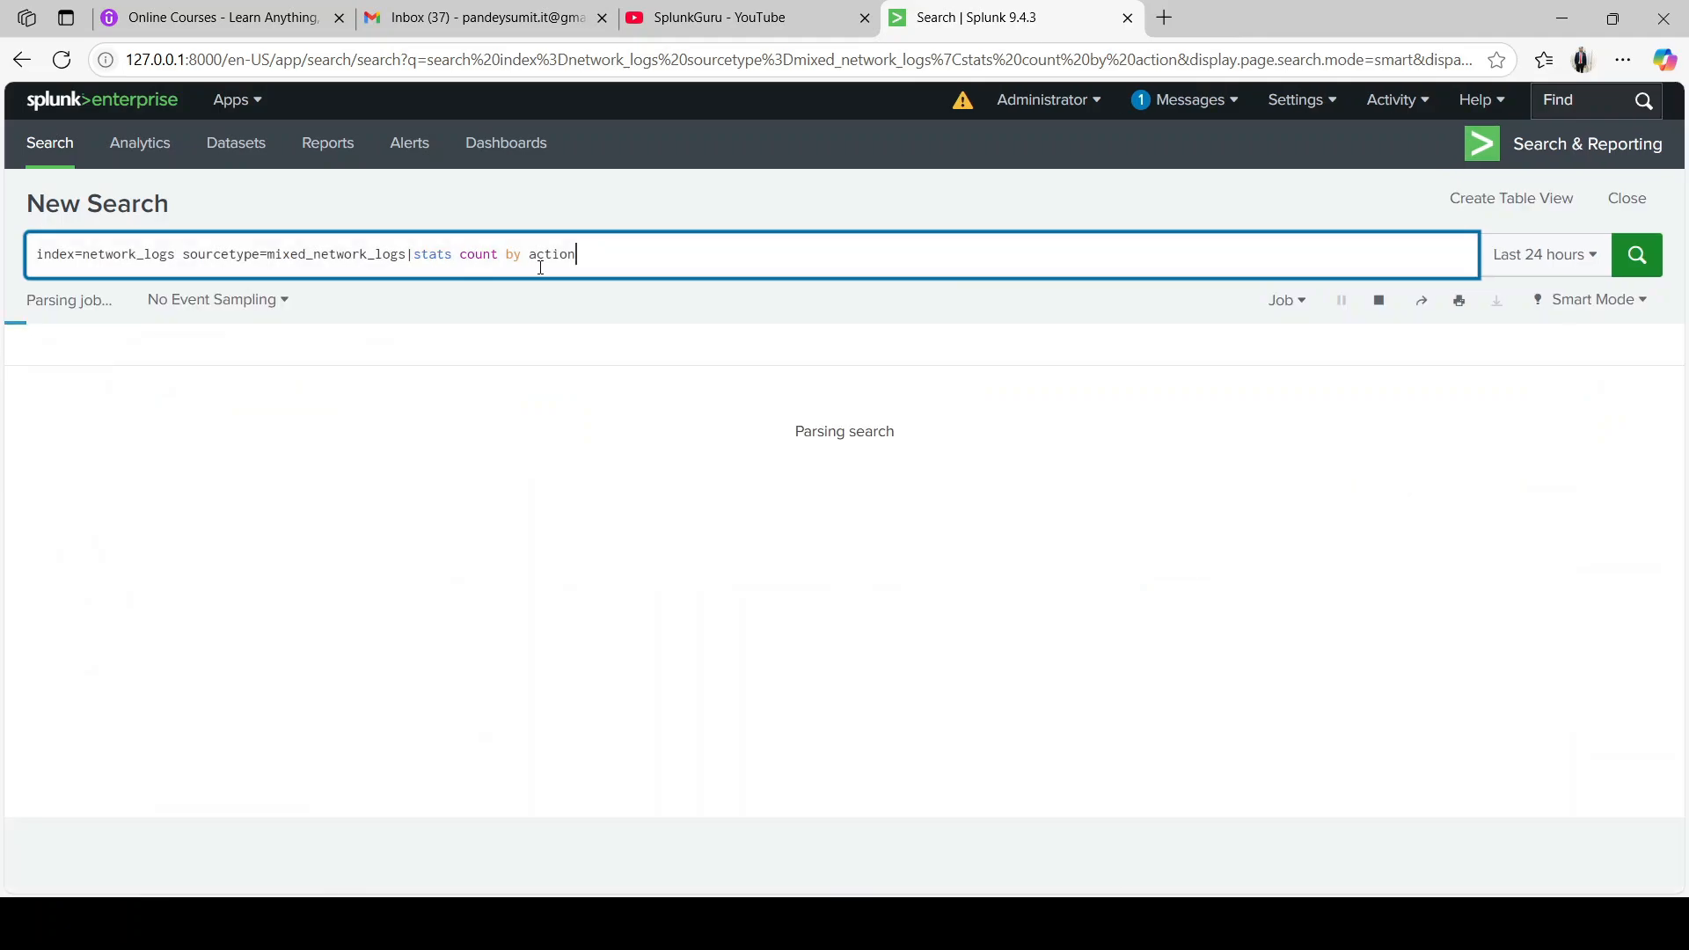
# Step: Add app as a second grouping field so the command reads stats count by action, app, and run it
pyautogui.doubleClick(565, 257)
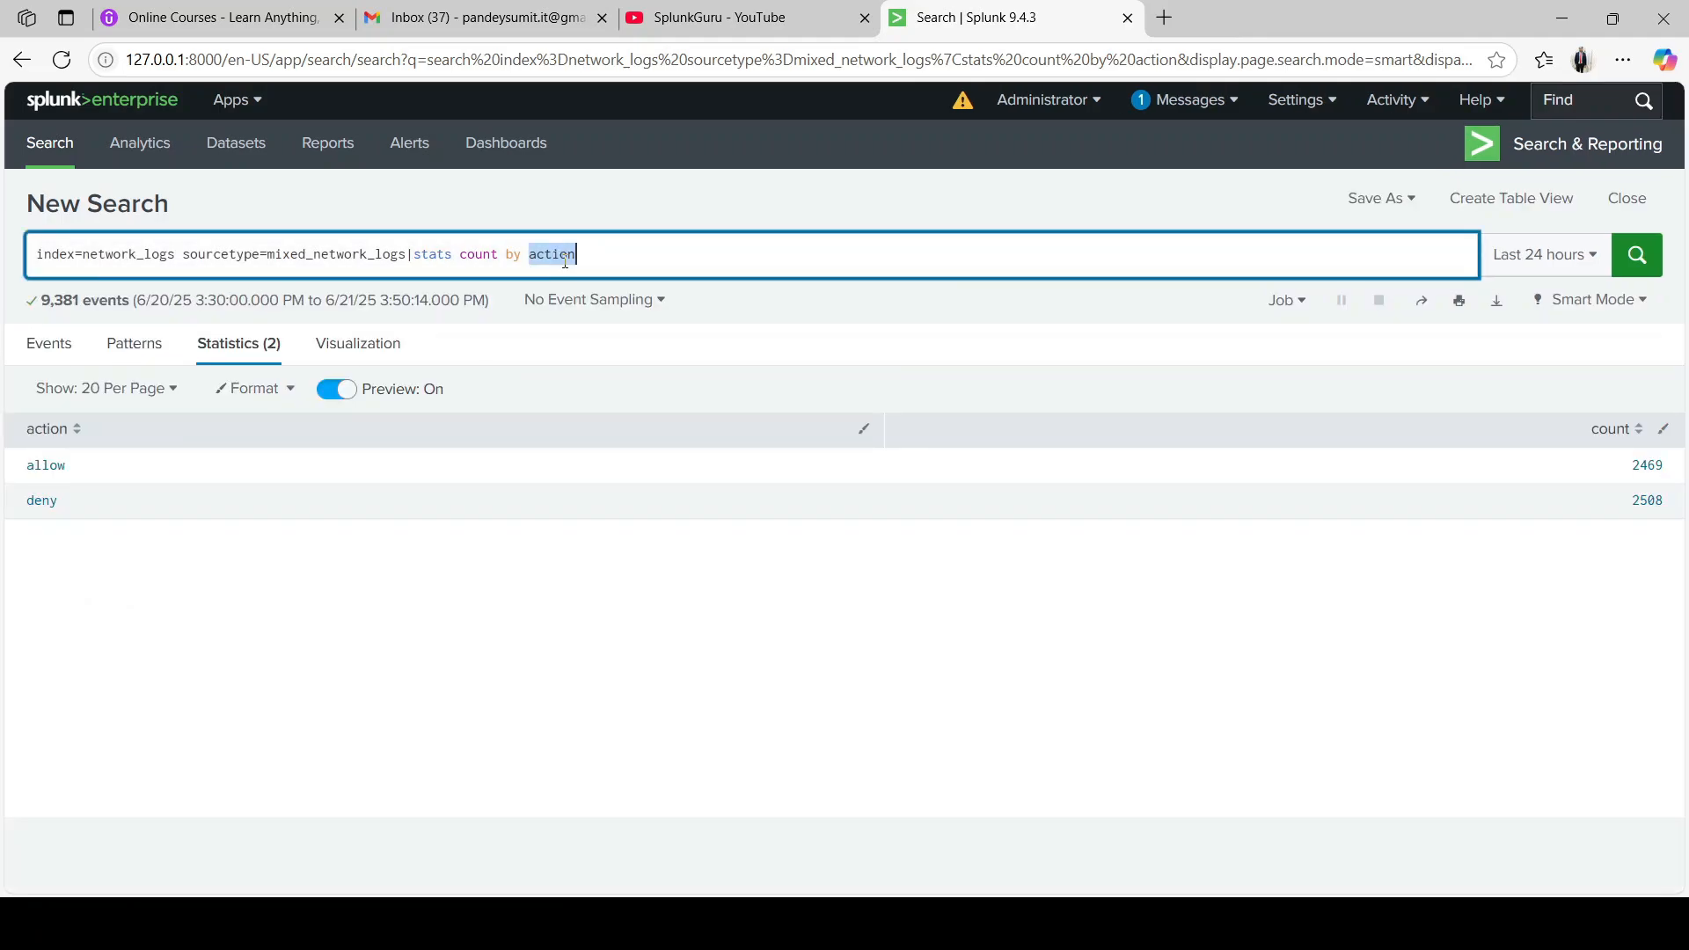
pyautogui.click(628, 256)
pyautogui.write(', app')
pyautogui.press('Return')
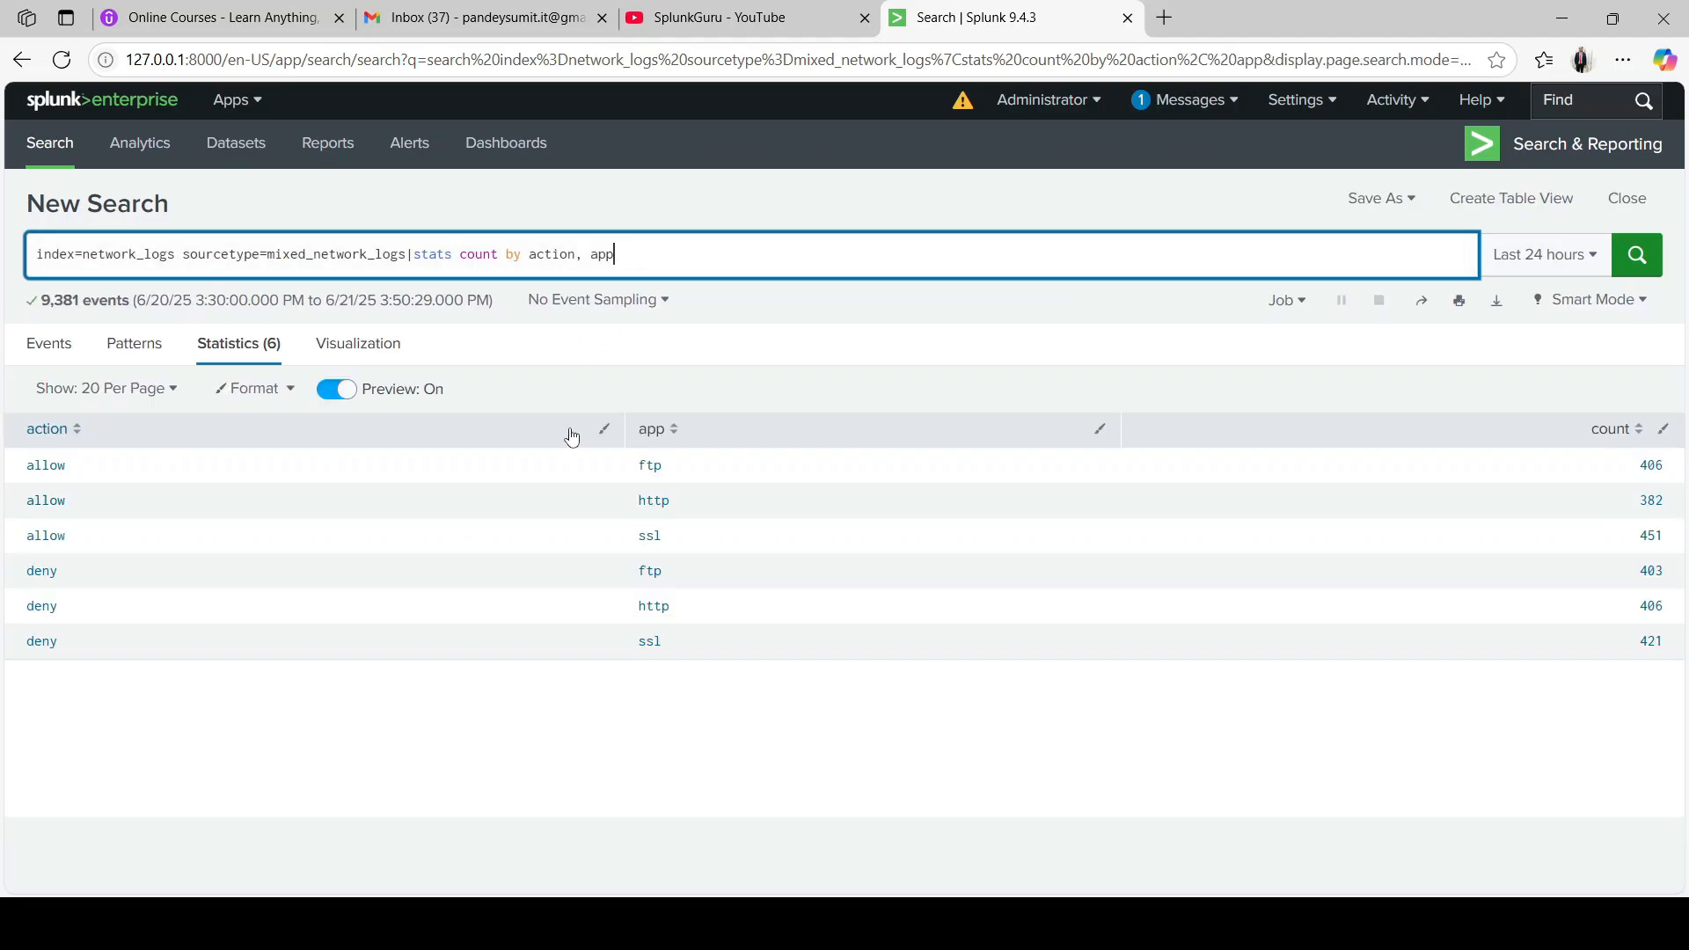
# Step: Highlight the by keyword and the action field in the query to examine how the statistics columns are ordered
pyautogui.doubleClick(508, 255)
pyautogui.click(635, 255)
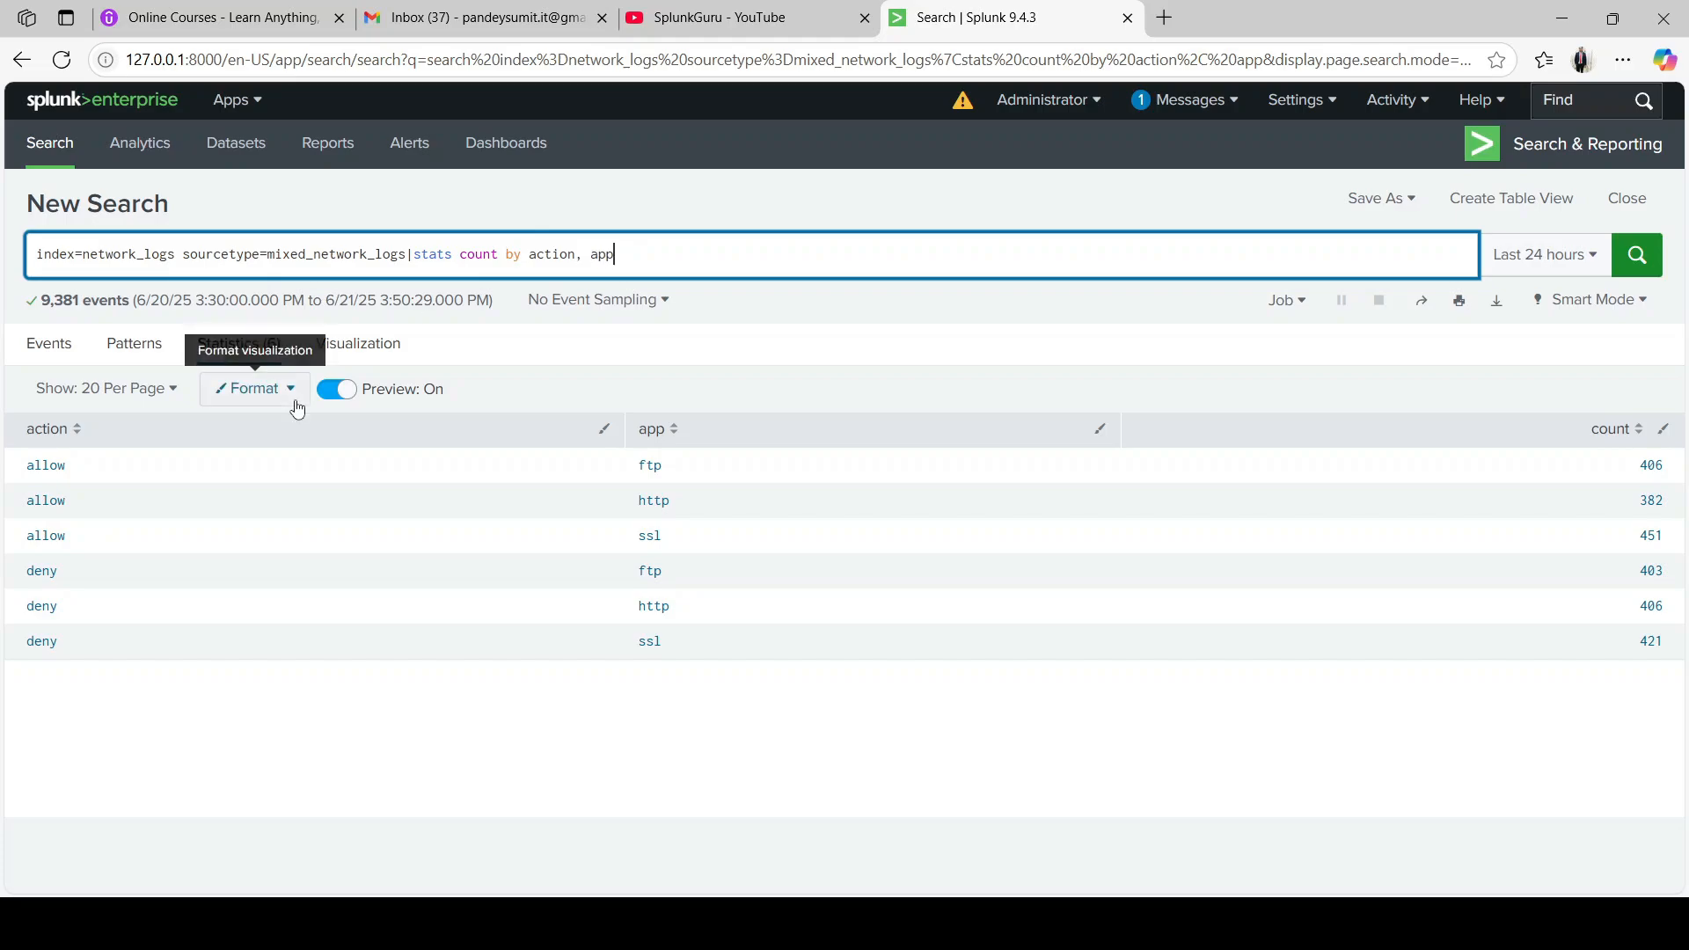
pyautogui.doubleClick(539, 257)
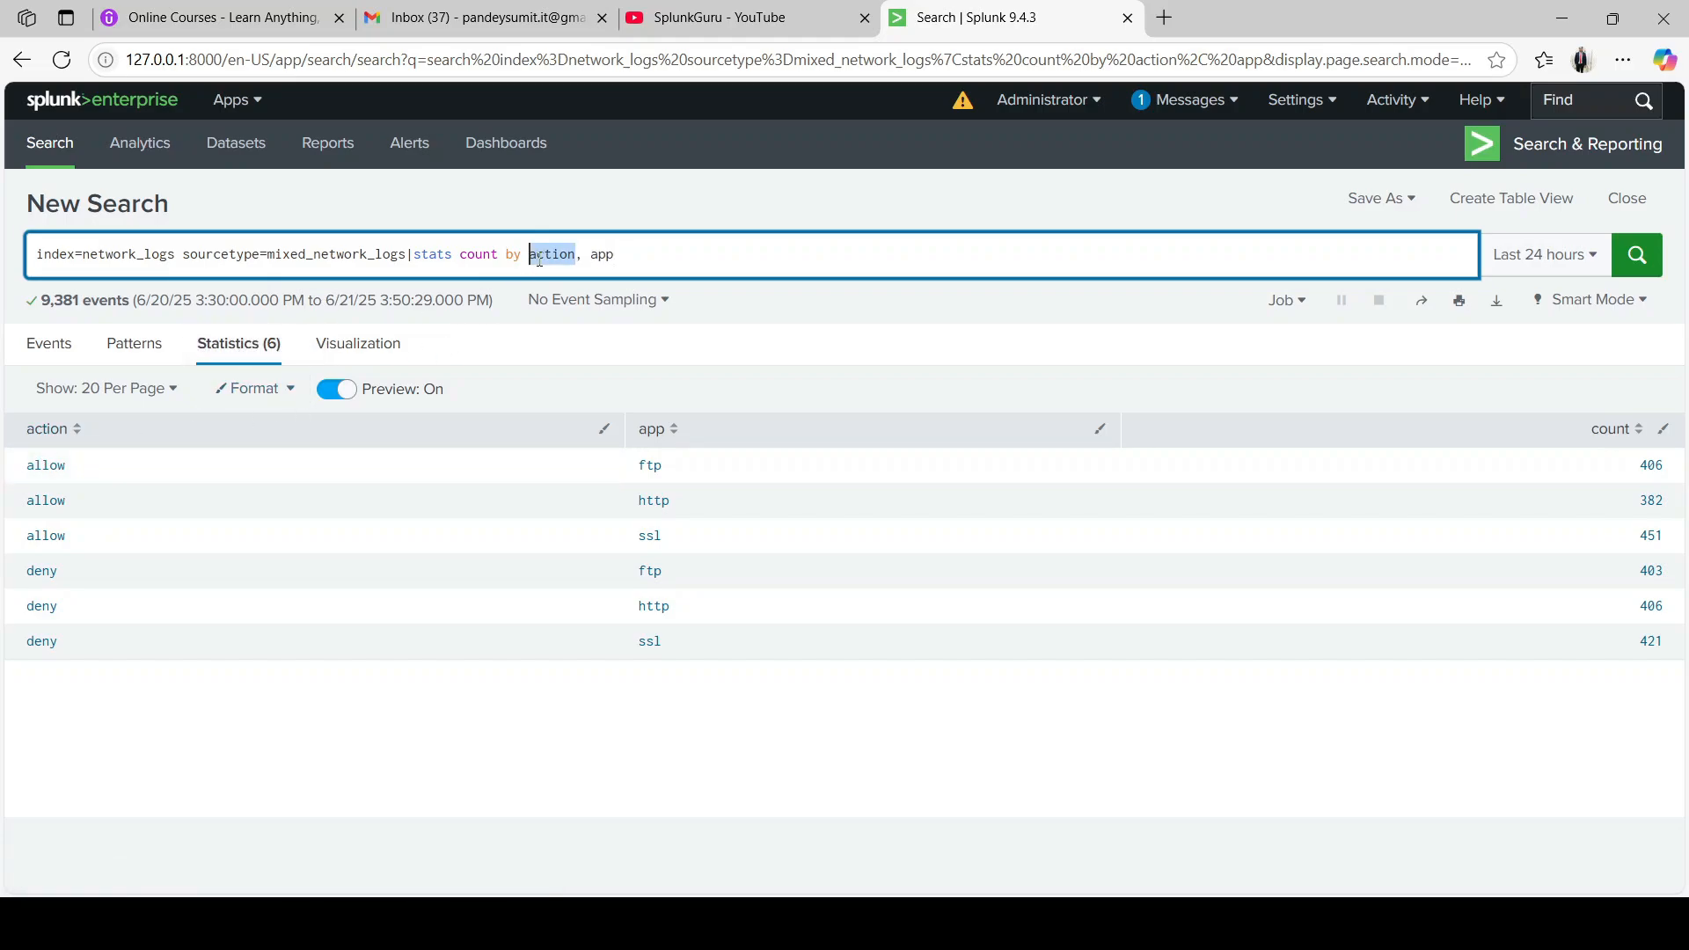
pyautogui.click(638, 254)
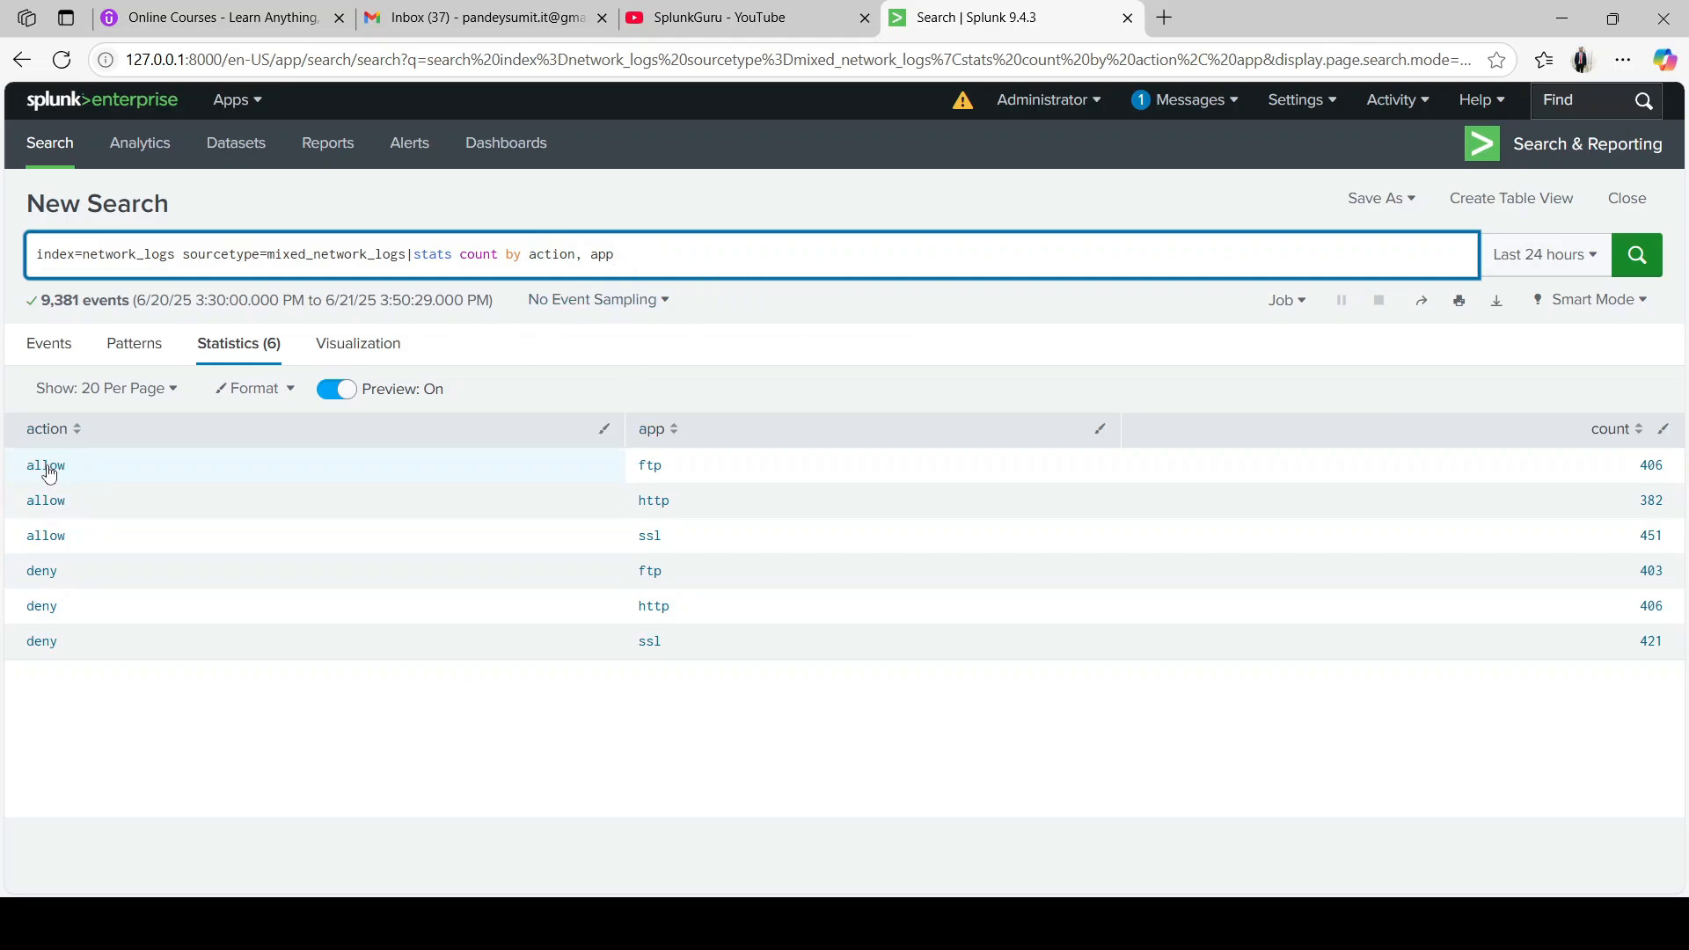
# Step: Swap the grouping order to stats count by app, action and rerun the search
pyautogui.doubleClick(549, 254)
pyautogui.press('Delete')
pyautogui.press('Delete')
pyautogui.press('Delete')
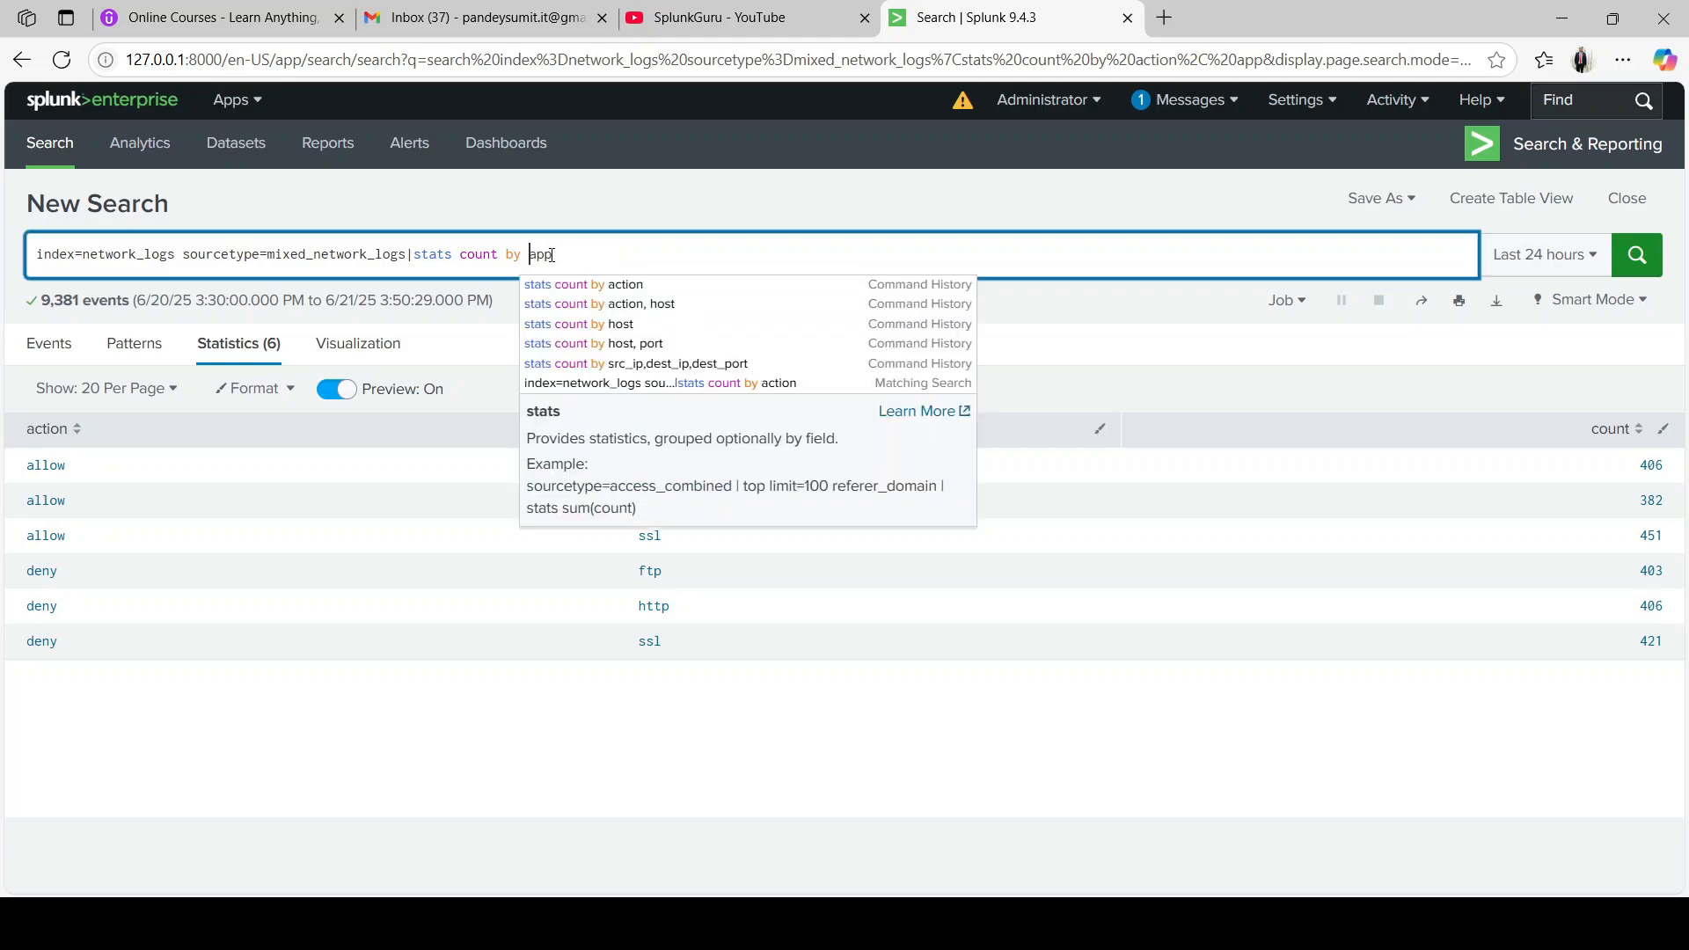
pyautogui.click(552, 254)
pyautogui.write(', action')
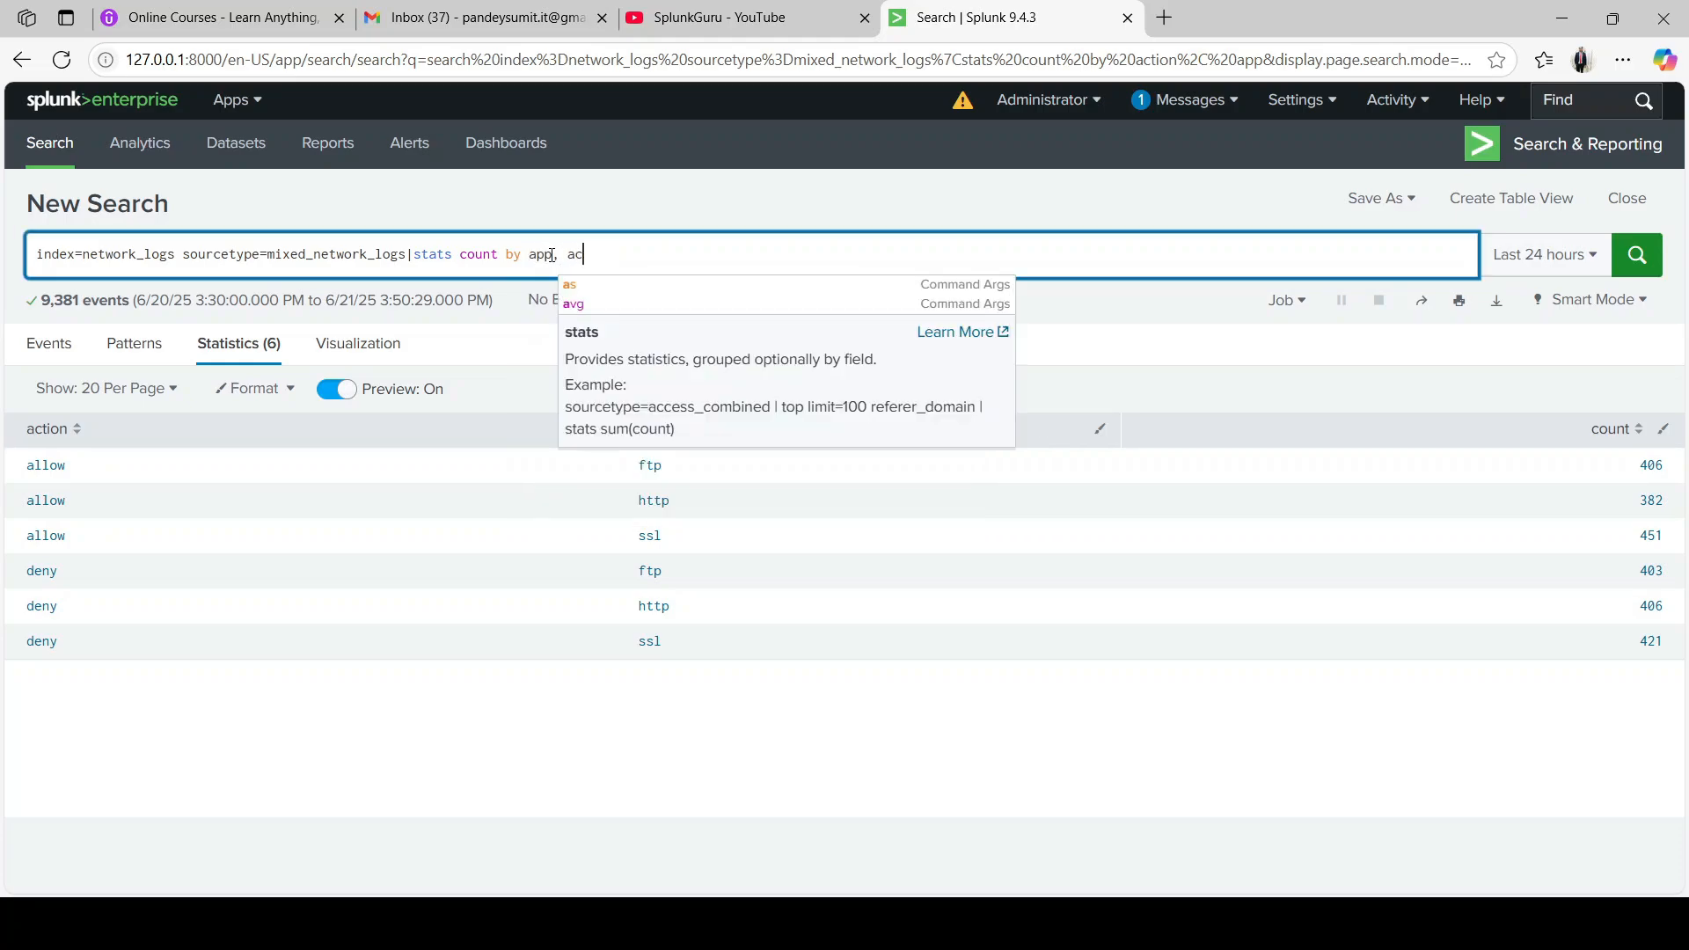
pyautogui.press('Return')
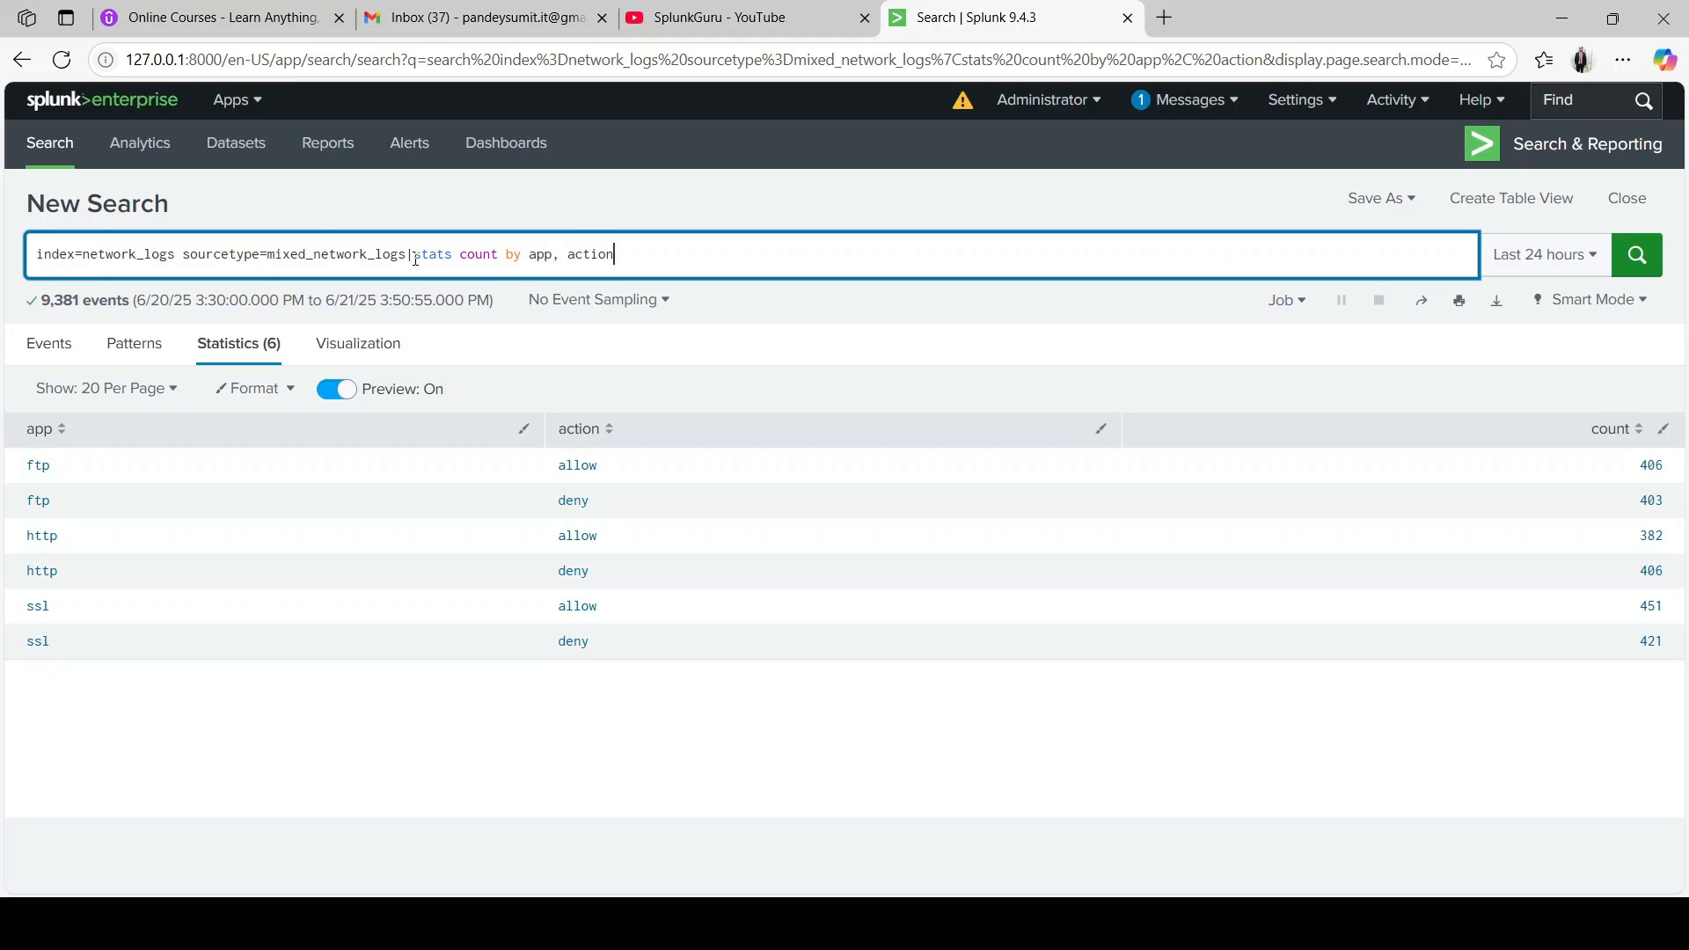
# Step: Highlight the base search before the pipe and the stats command after it to compare the two query parts
pyautogui.moveTo(408, 256); pyautogui.dragTo(35, 255)
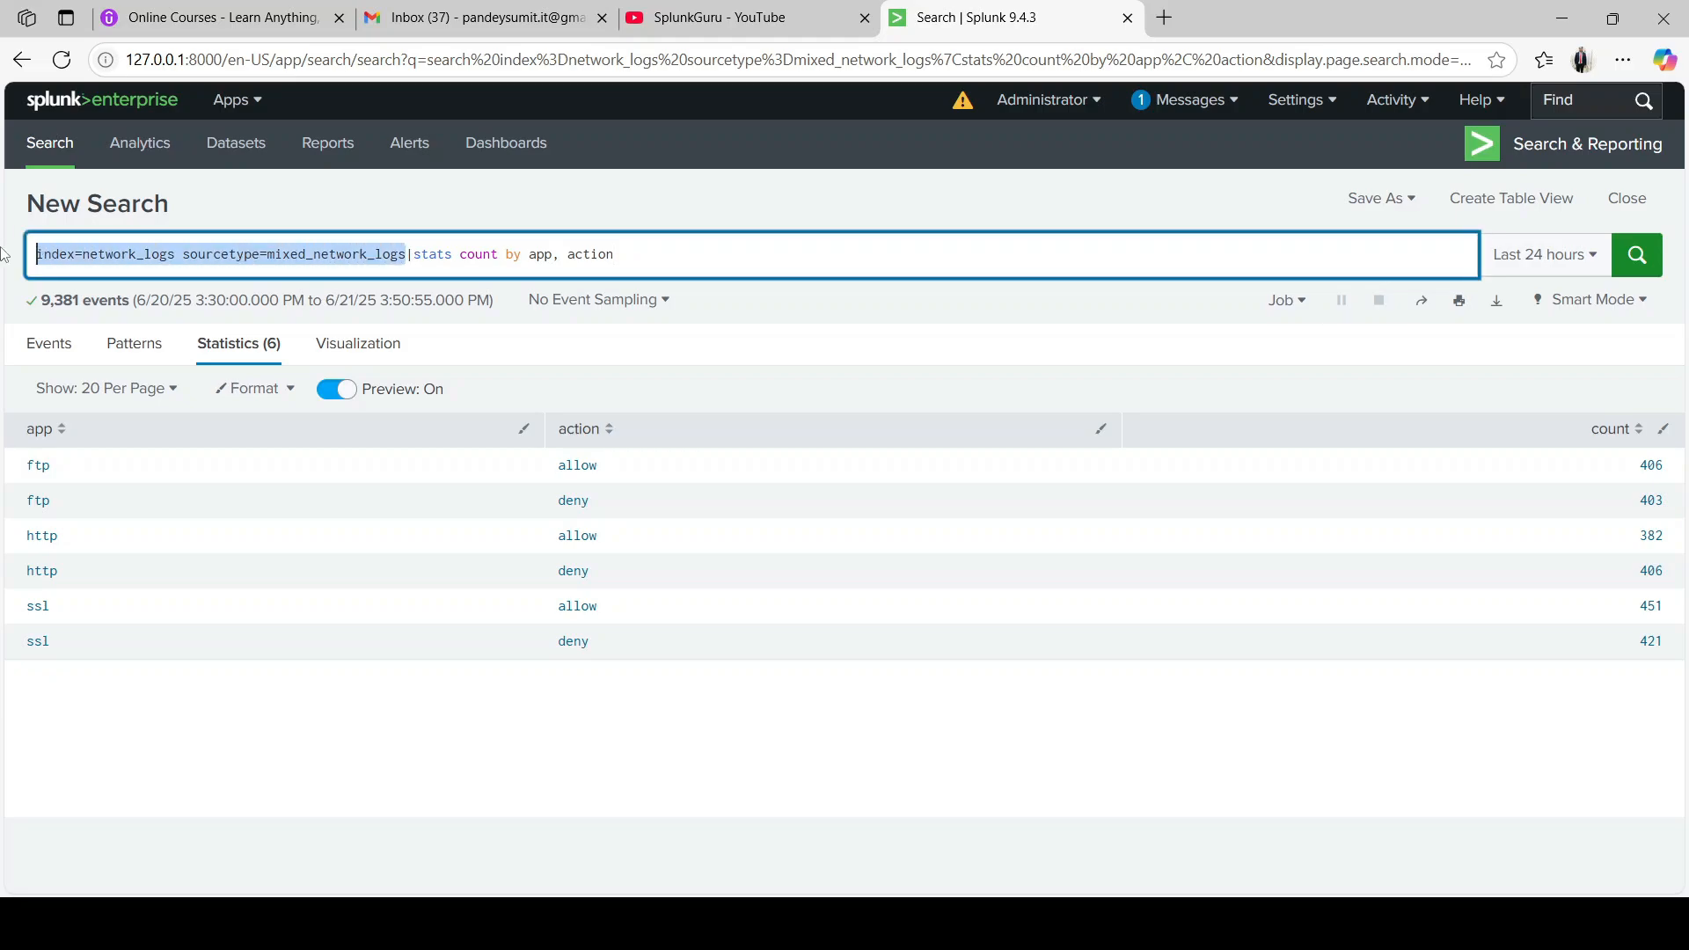
pyautogui.click(659, 255)
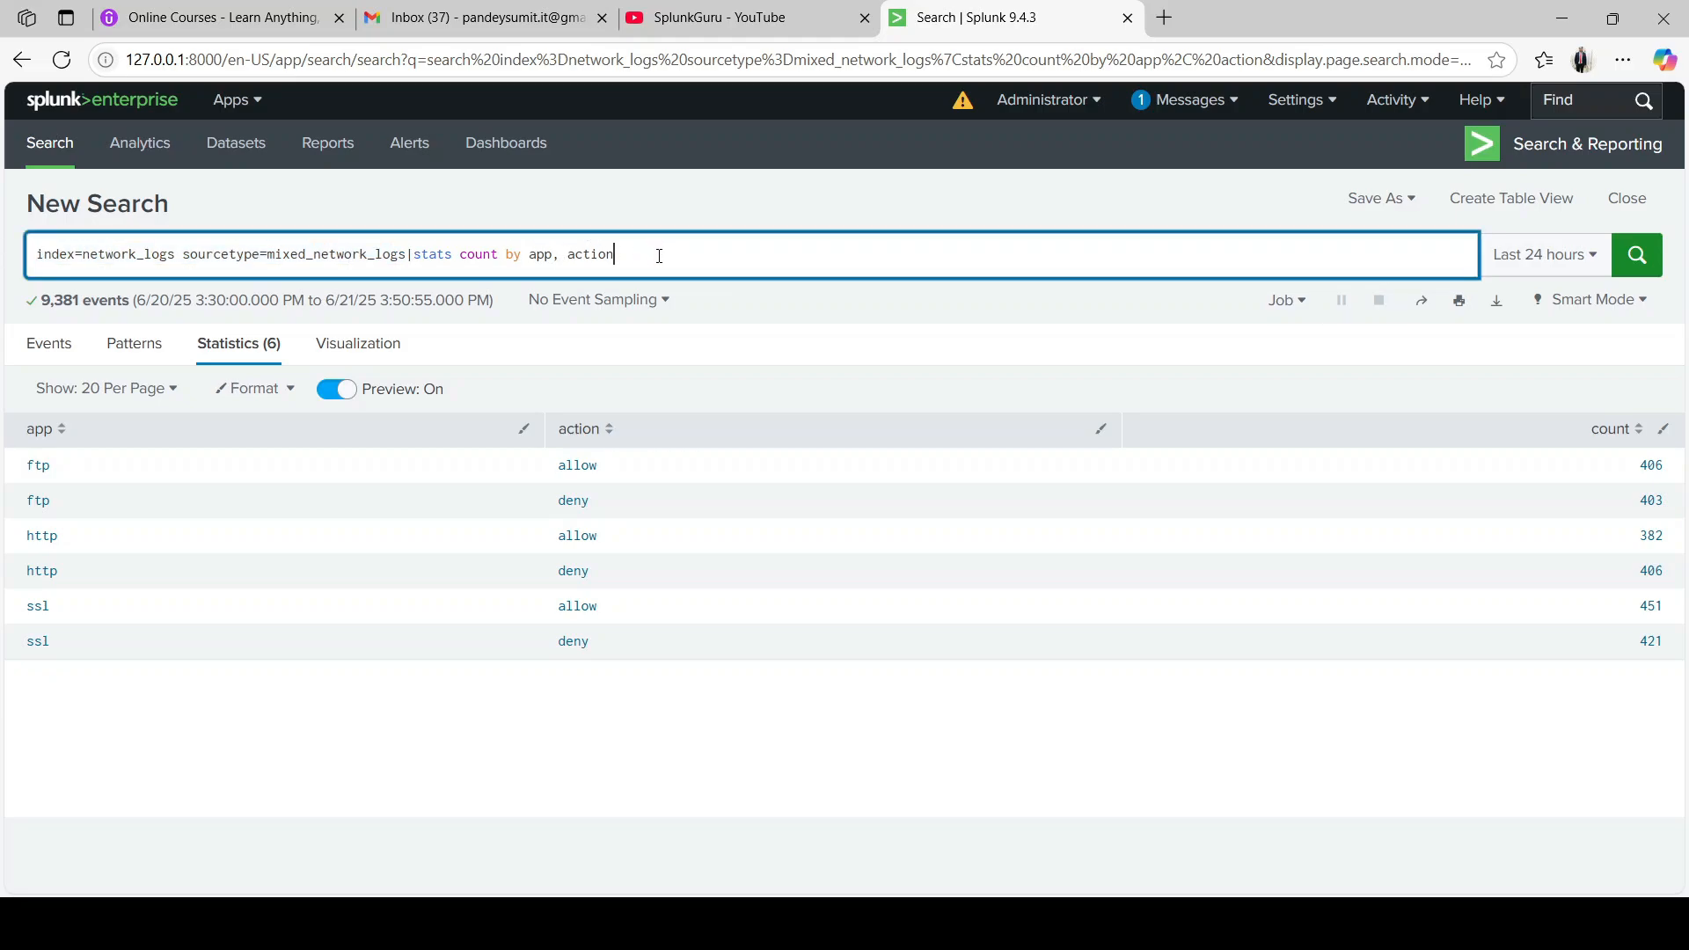
pyautogui.keyDown('shift'); pyautogui.click(413, 254); pyautogui.keyUp('shift')
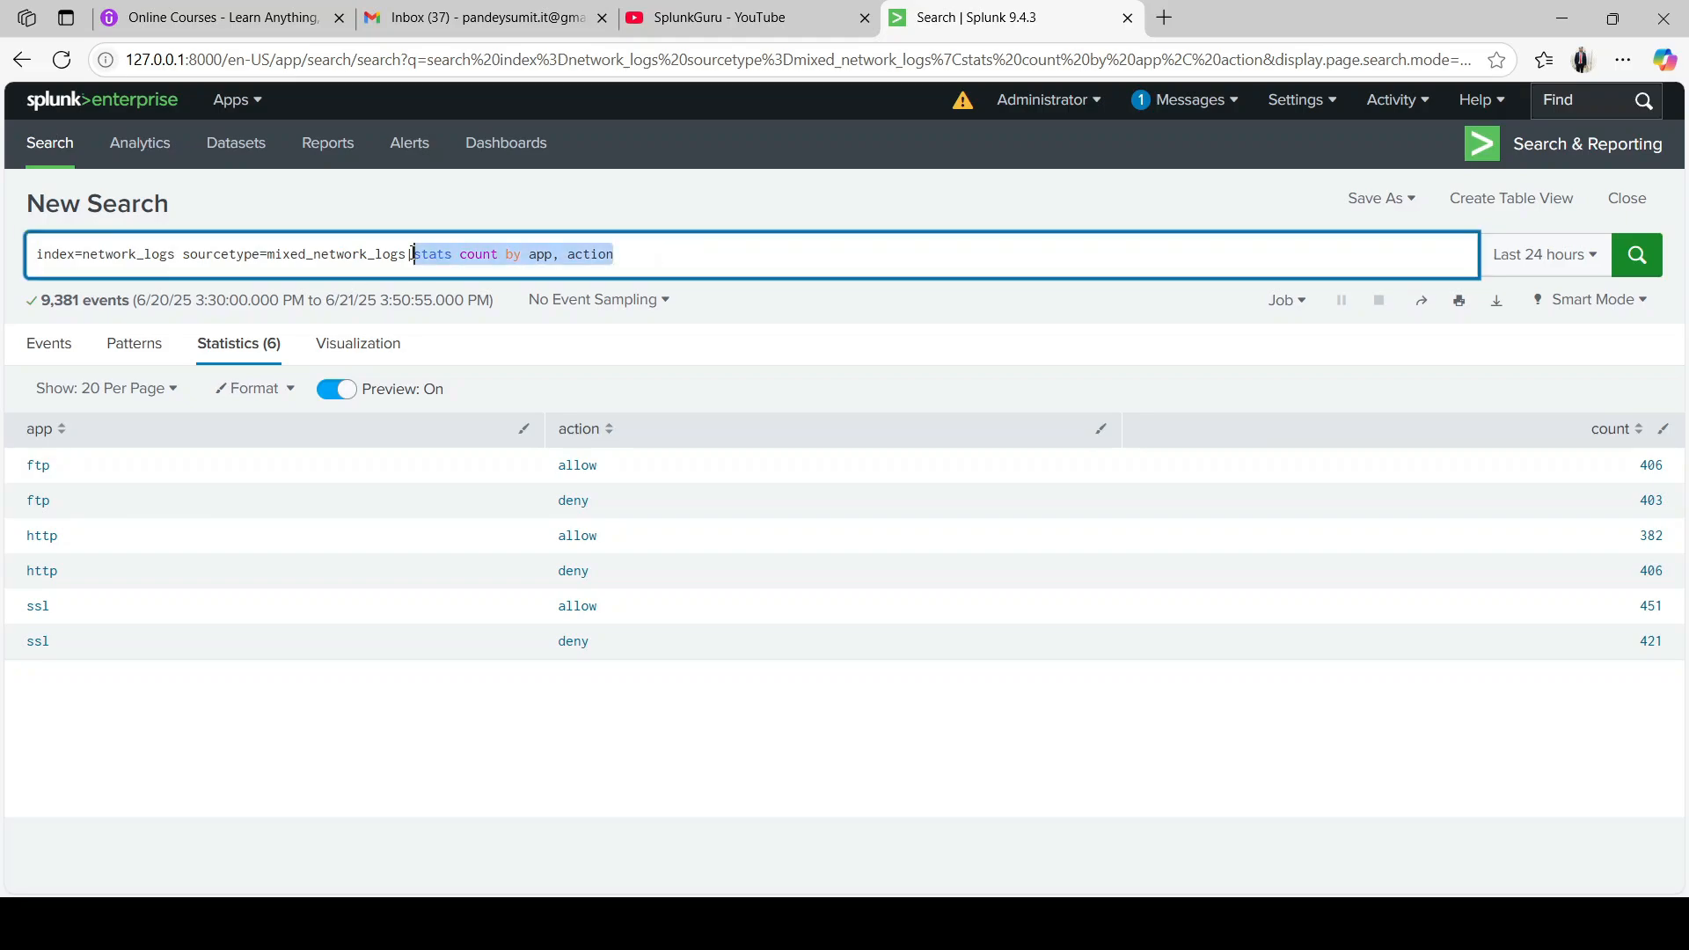
pyautogui.click(652, 260)
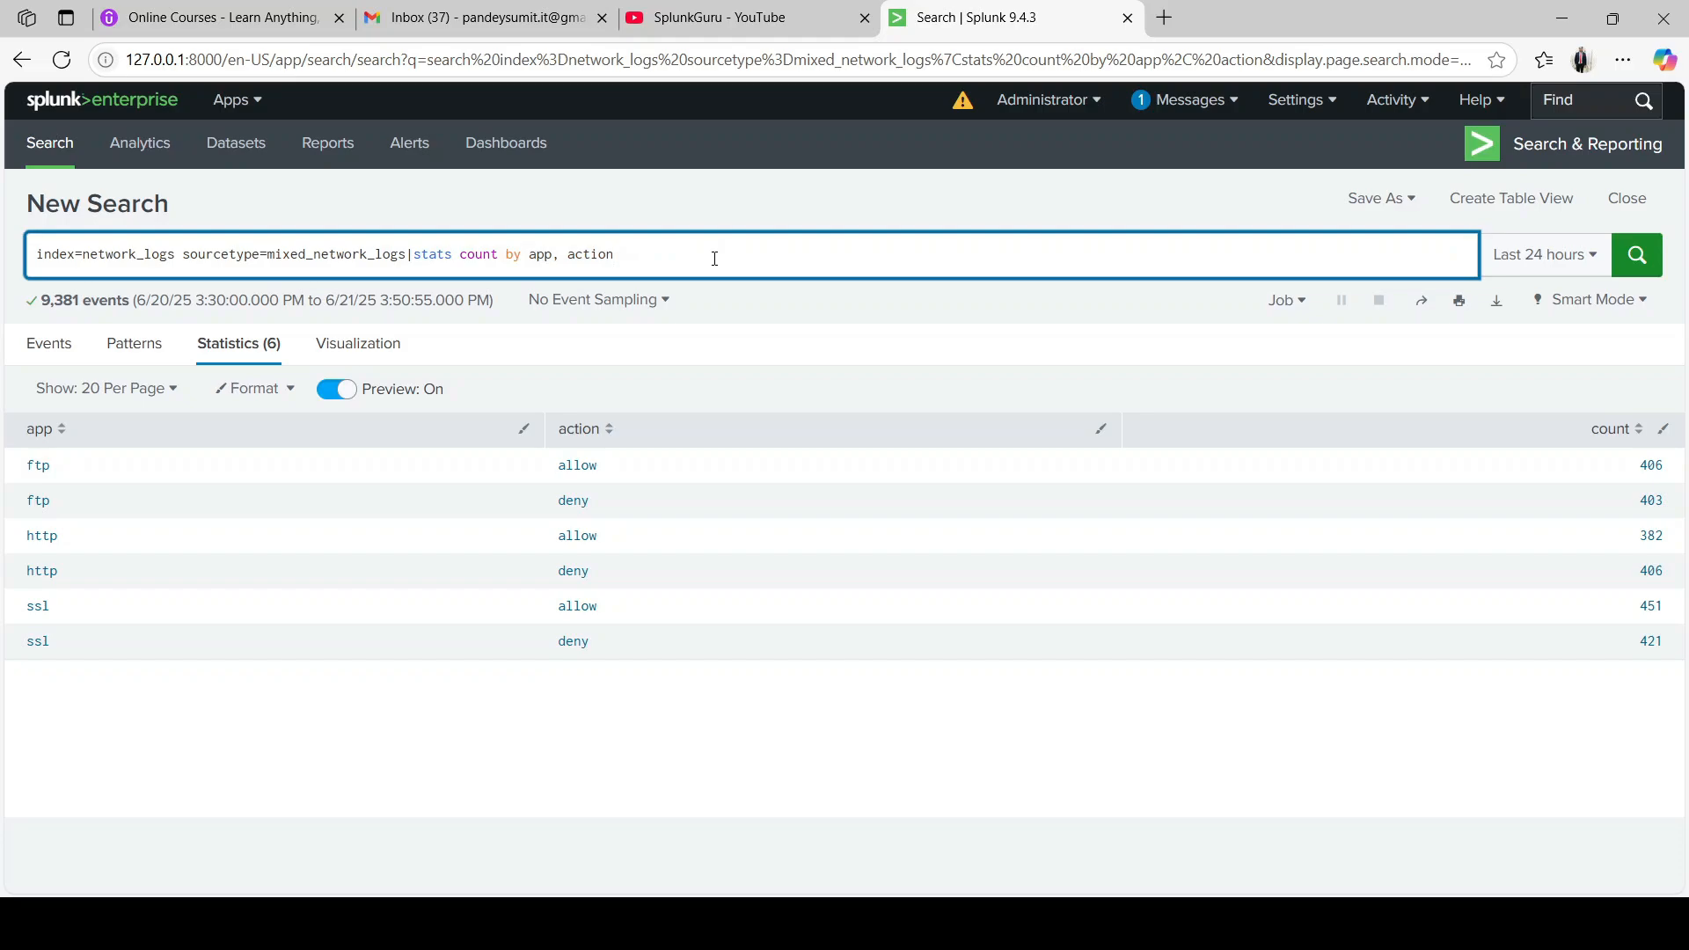
# Step: Add a second pipe after the stats command and highlight the query segments that precede it
pyautogui.write('|')
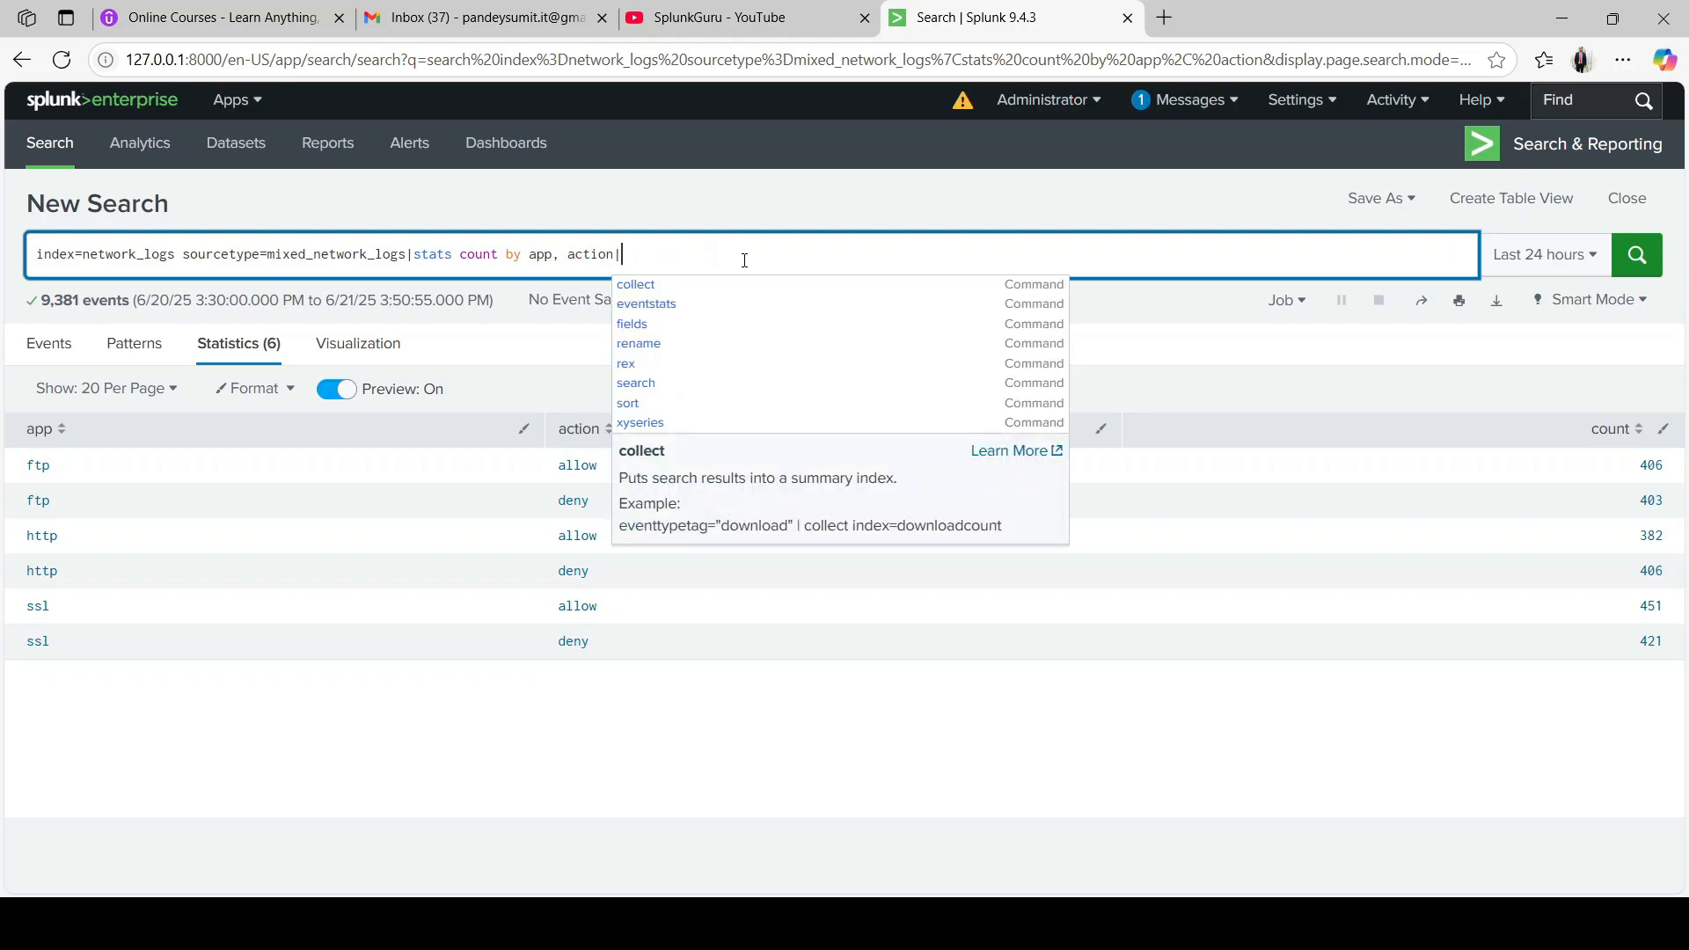
pyautogui.press('Escape')
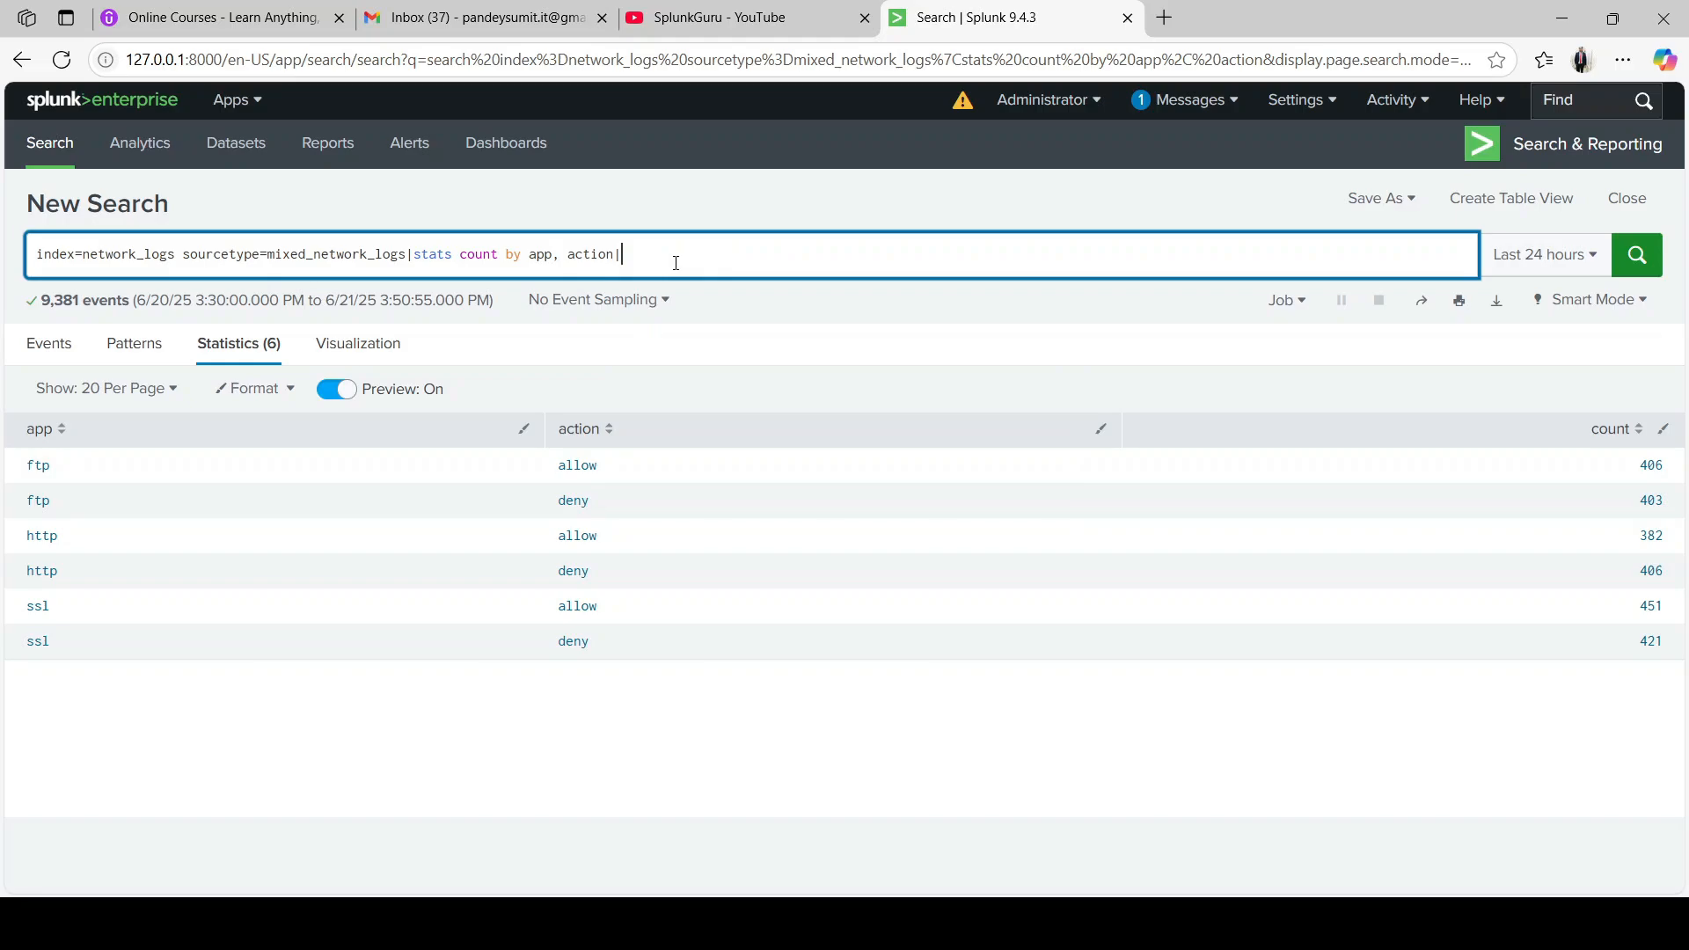
pyautogui.write('ad')
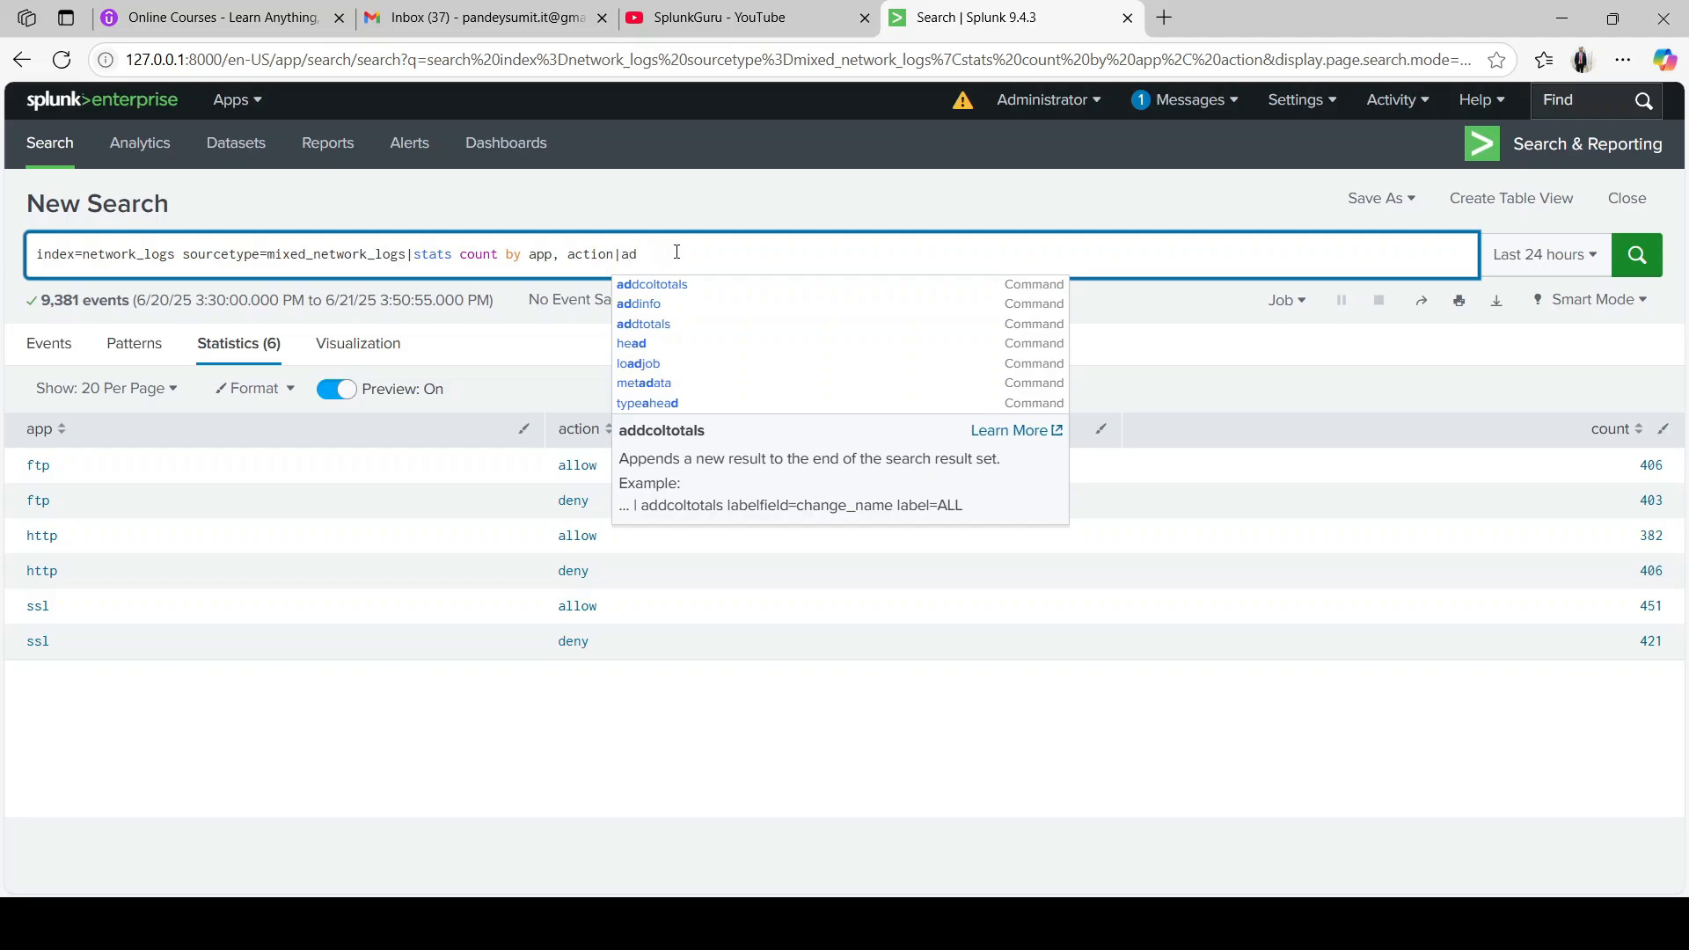
pyautogui.press('Escape')
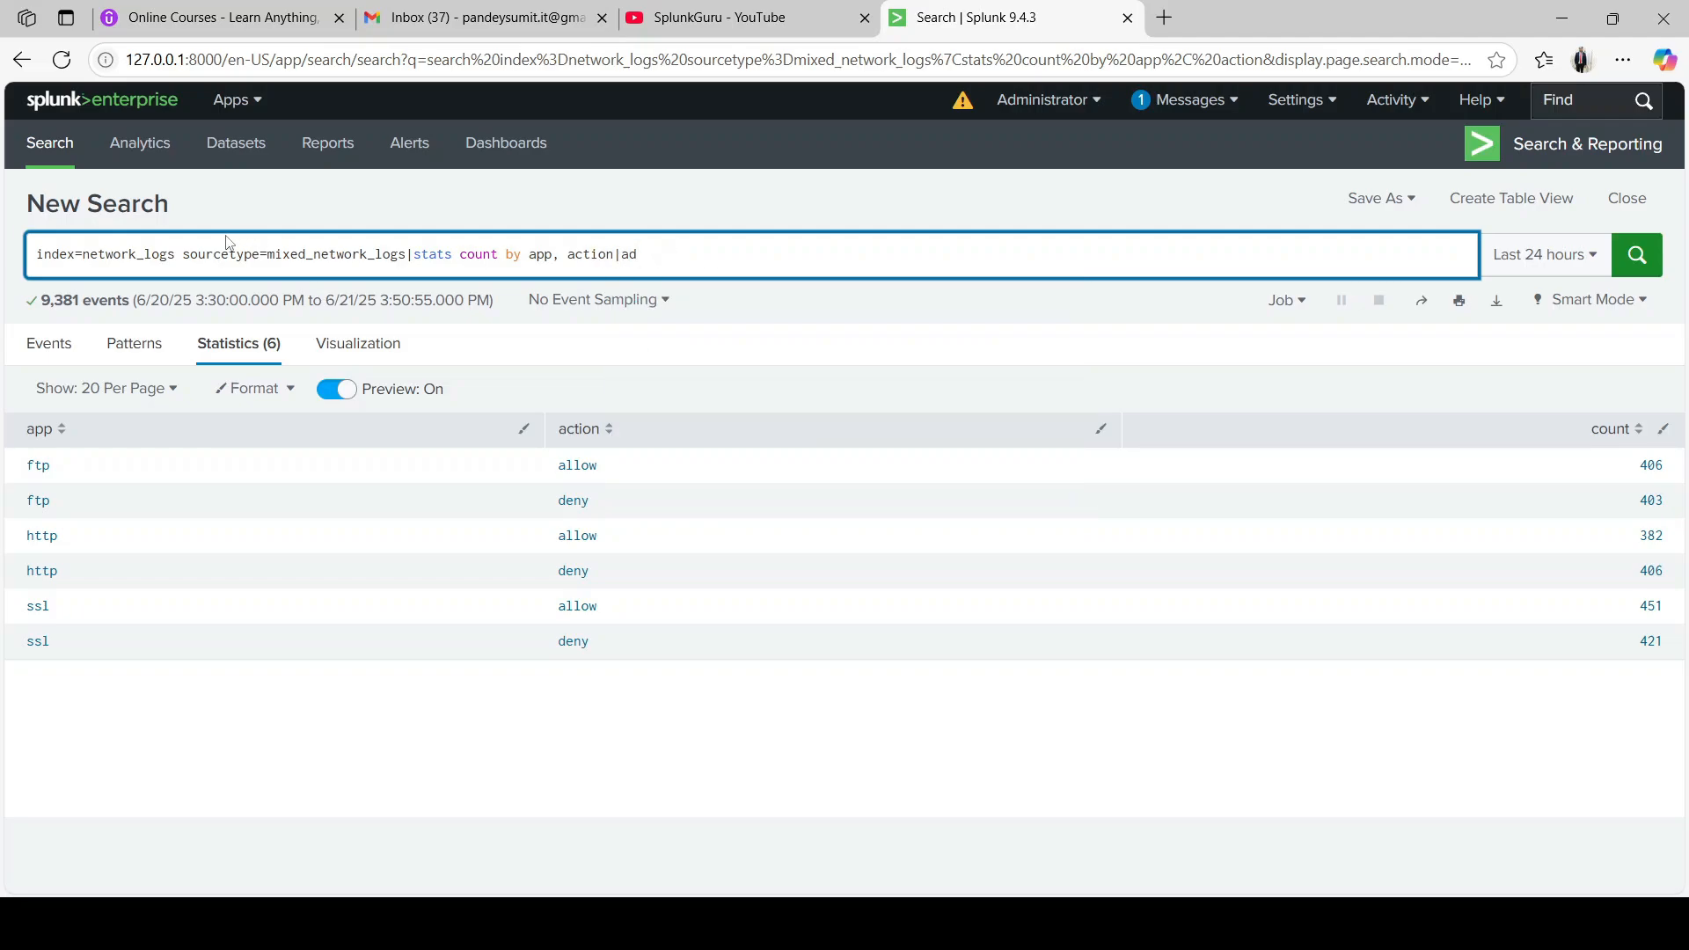
pyautogui.moveTo(408, 256); pyautogui.dragTo(35, 256)
pyautogui.click(622, 255)
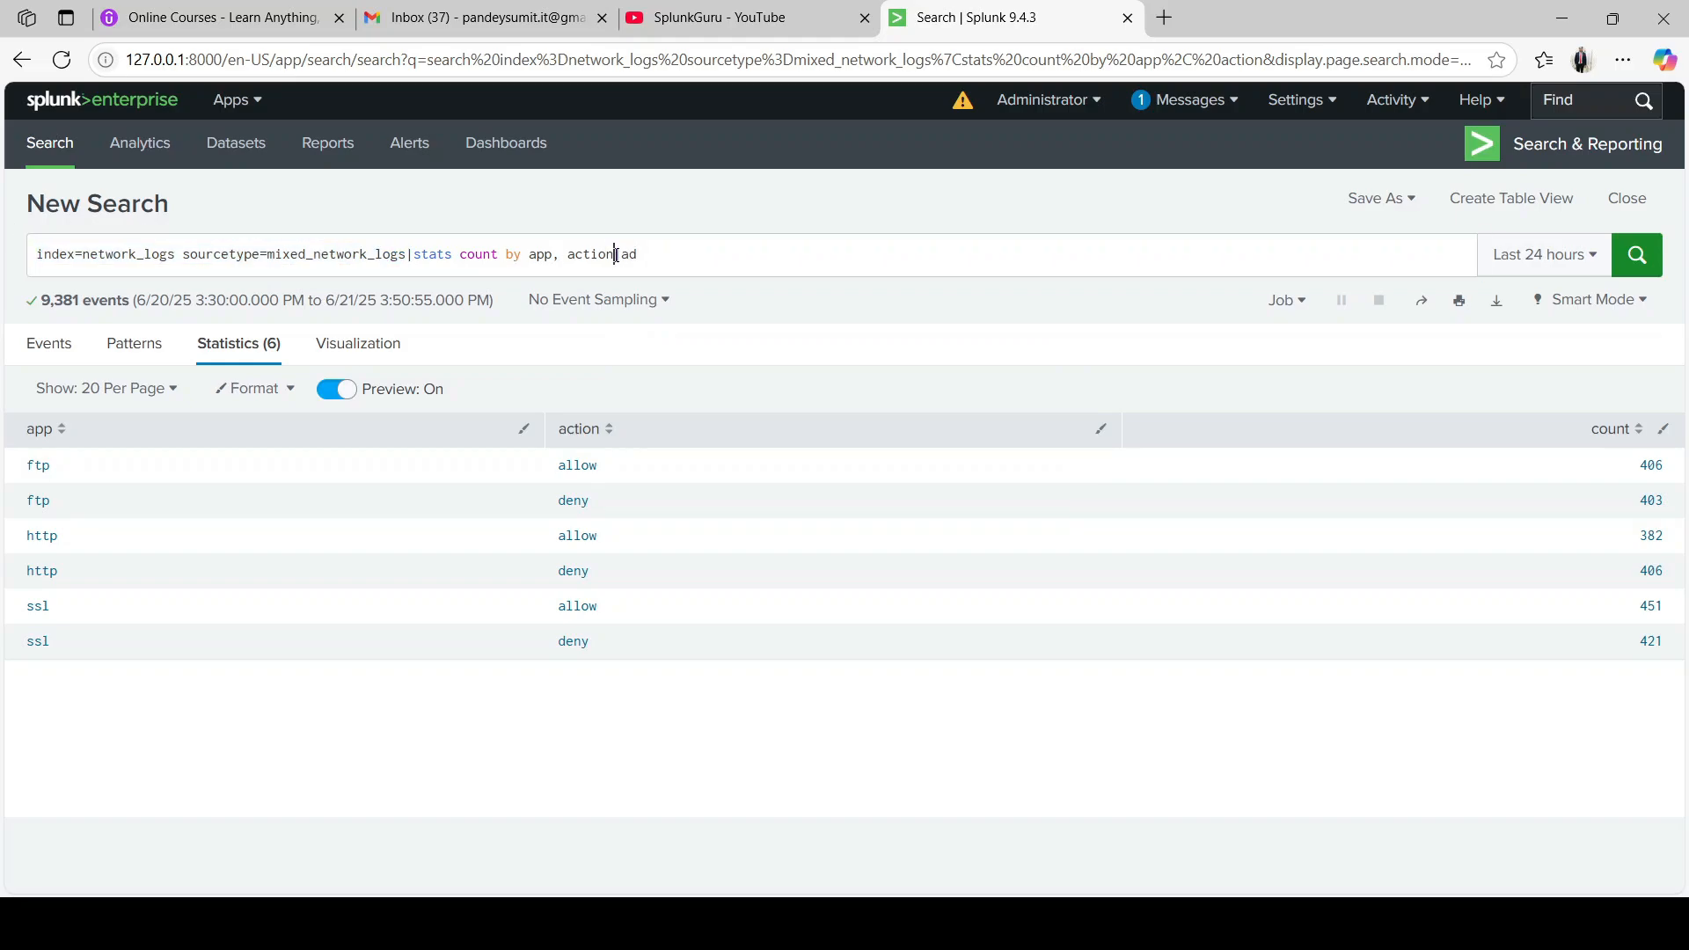
pyautogui.moveTo(614, 256); pyautogui.dragTo(415, 256)
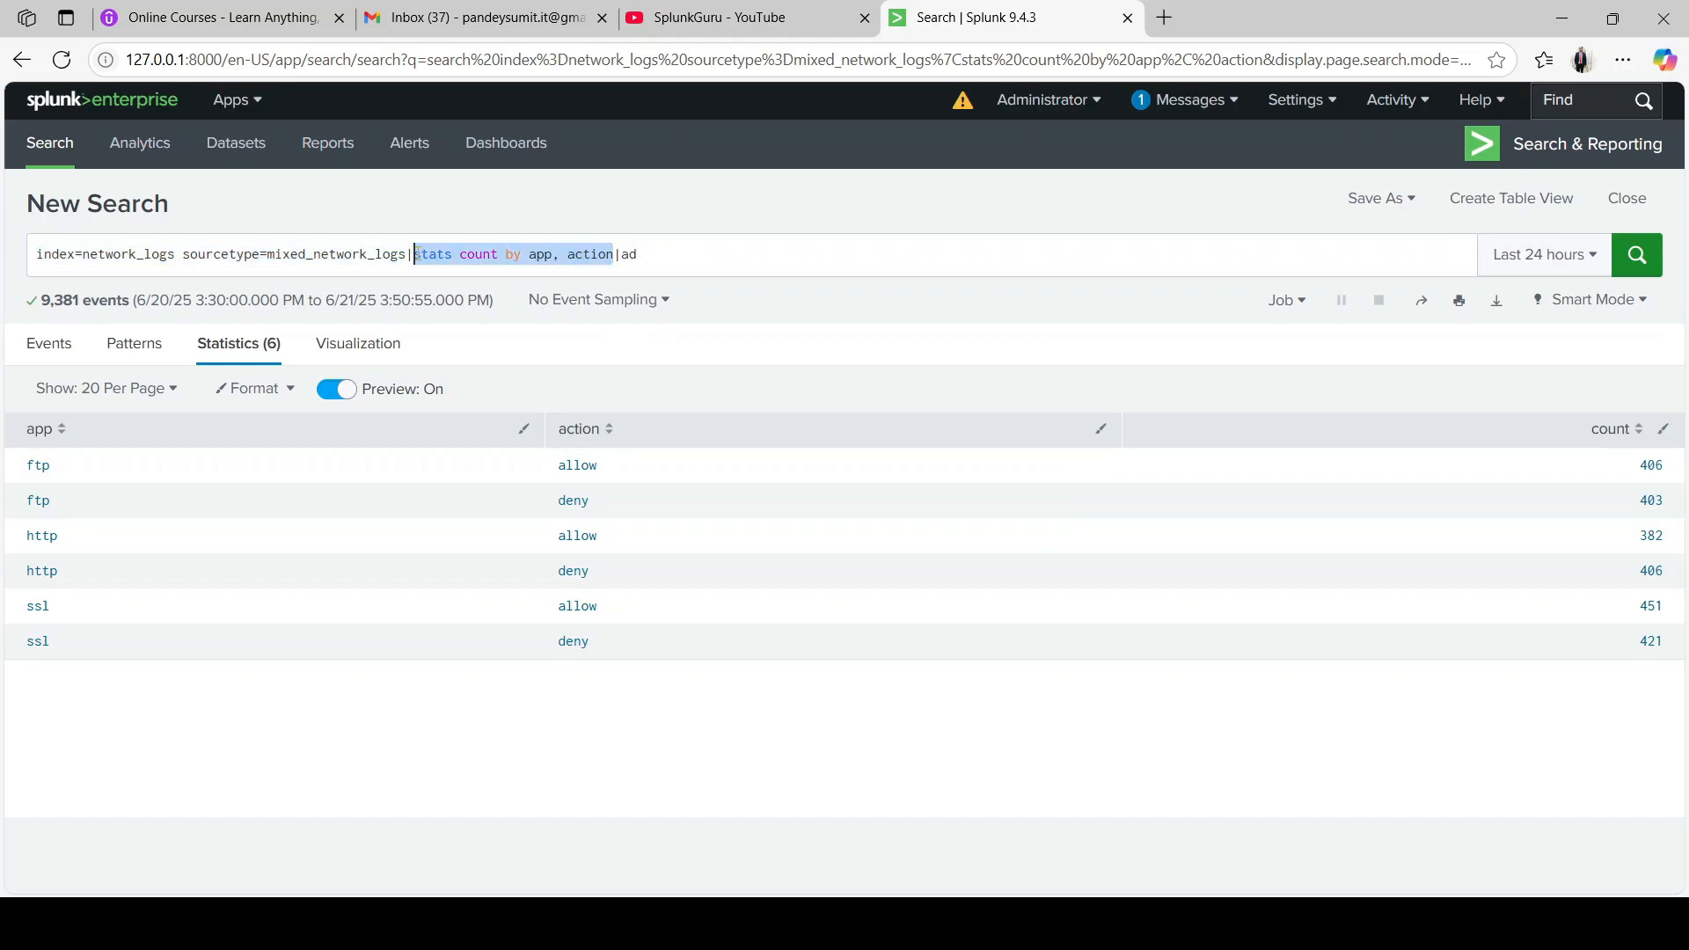
pyautogui.click(731, 256)
pyautogui.press('BackSpace')
pyautogui.press('BackSpace')
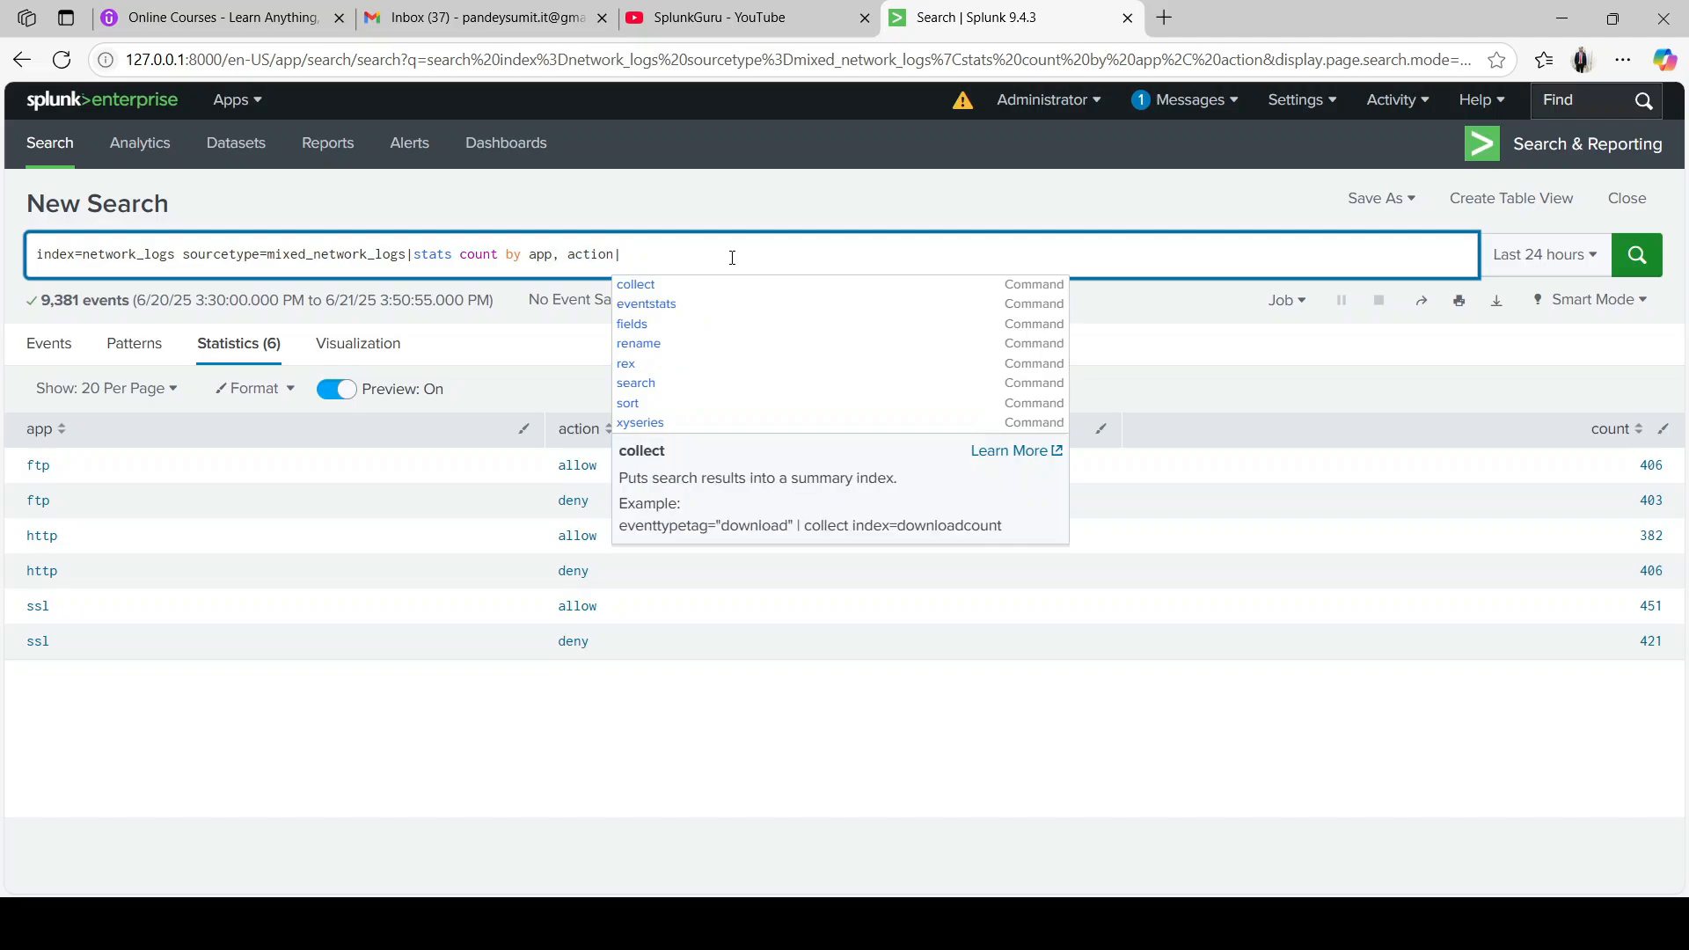
pyautogui.write('stats')
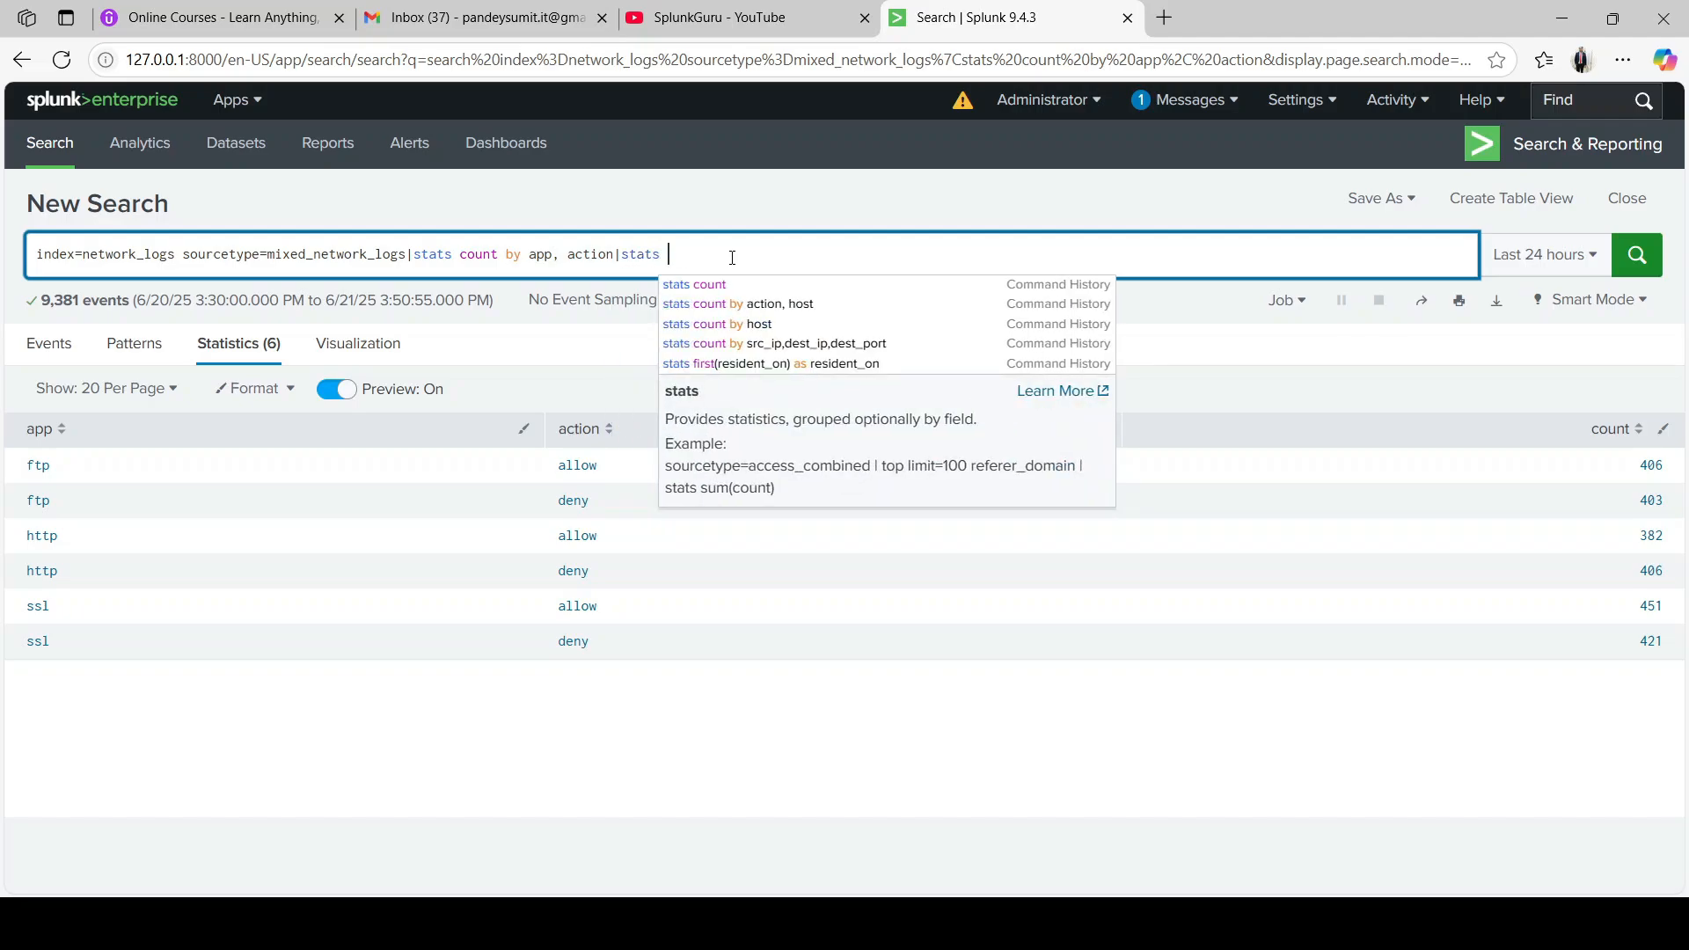
pyautogui.write(' count')
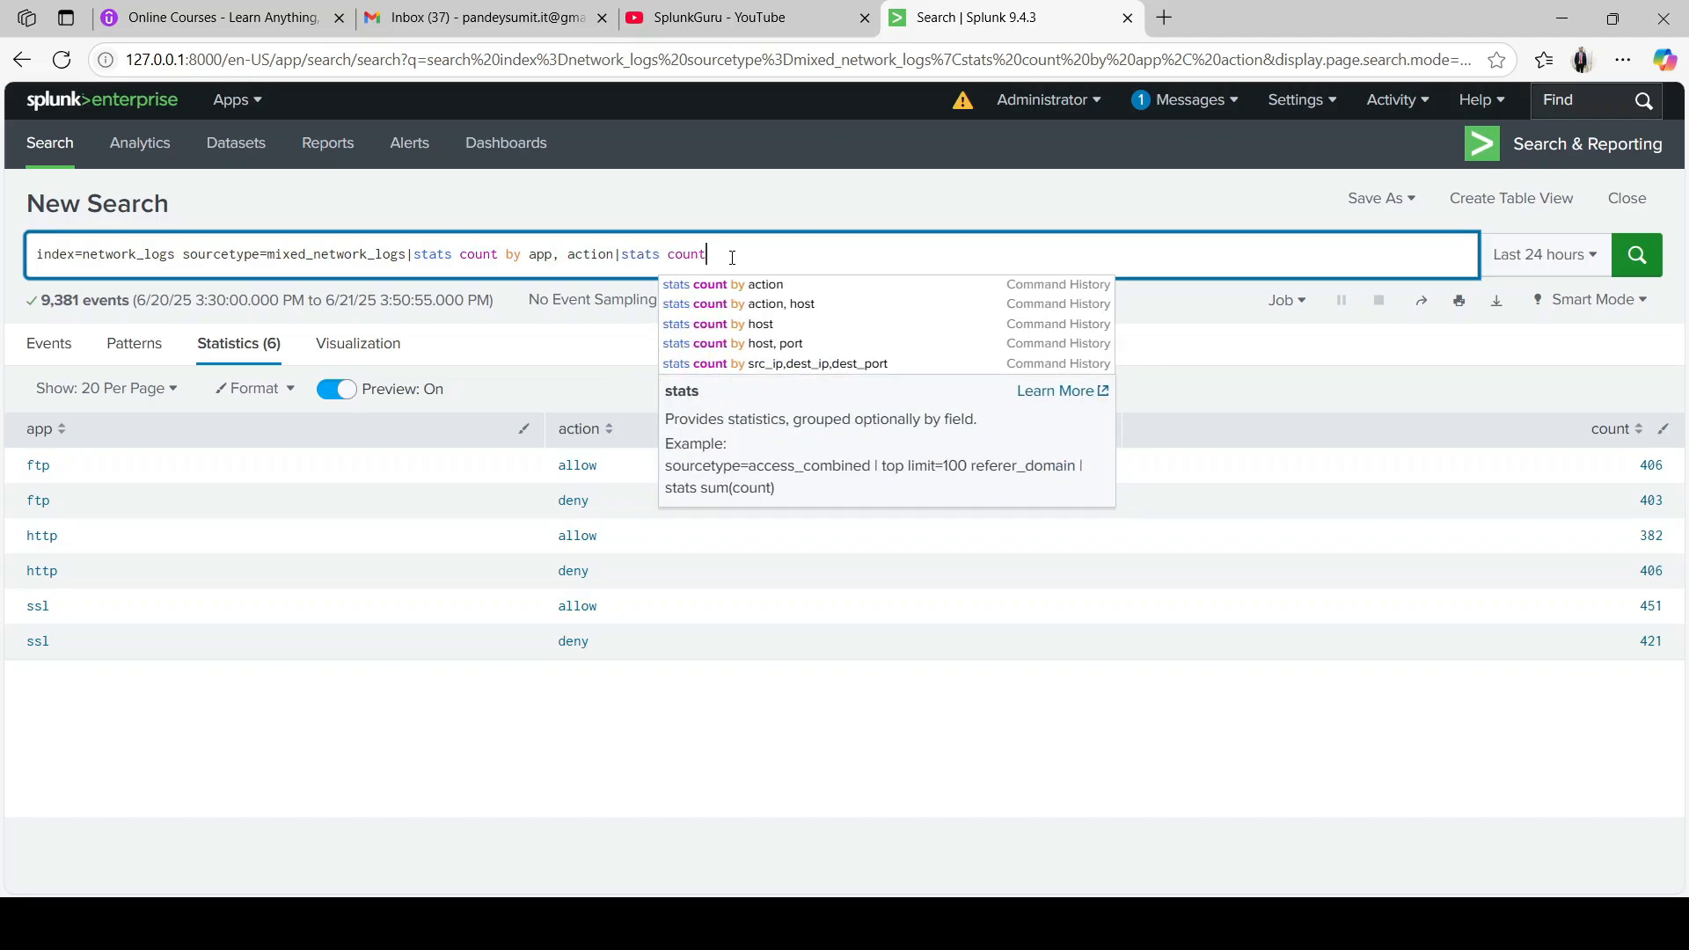
pyautogui.press('BackSpace')
pyautogui.press('BackSpace')
pyautogui.press('BackSpace')
pyautogui.press('BackSpace')
pyautogui.press('BackSpace')
pyautogui.press('BackSpace')
pyautogui.press('BackSpace')
pyautogui.press('BackSpace')
pyautogui.press('BackSpace')
pyautogui.press('BackSpace')
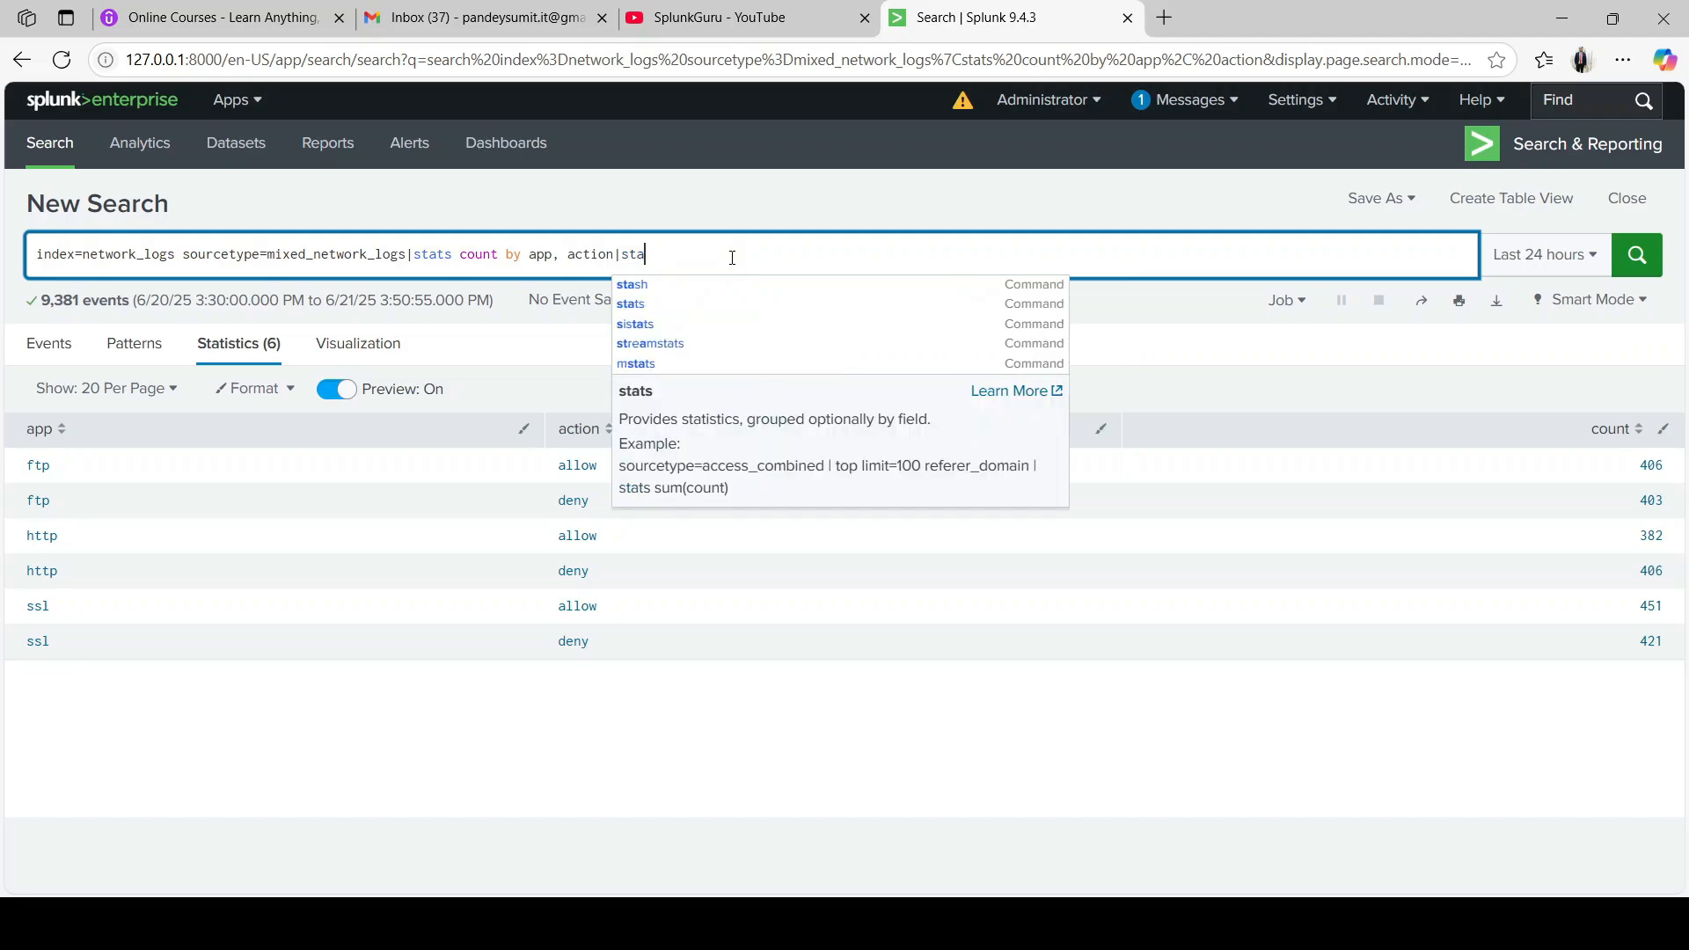
pyautogui.press('BackSpace')
# Step: Append eventstats dc(app) after the second pipe and run the search
pyautogui.write('eventstat')
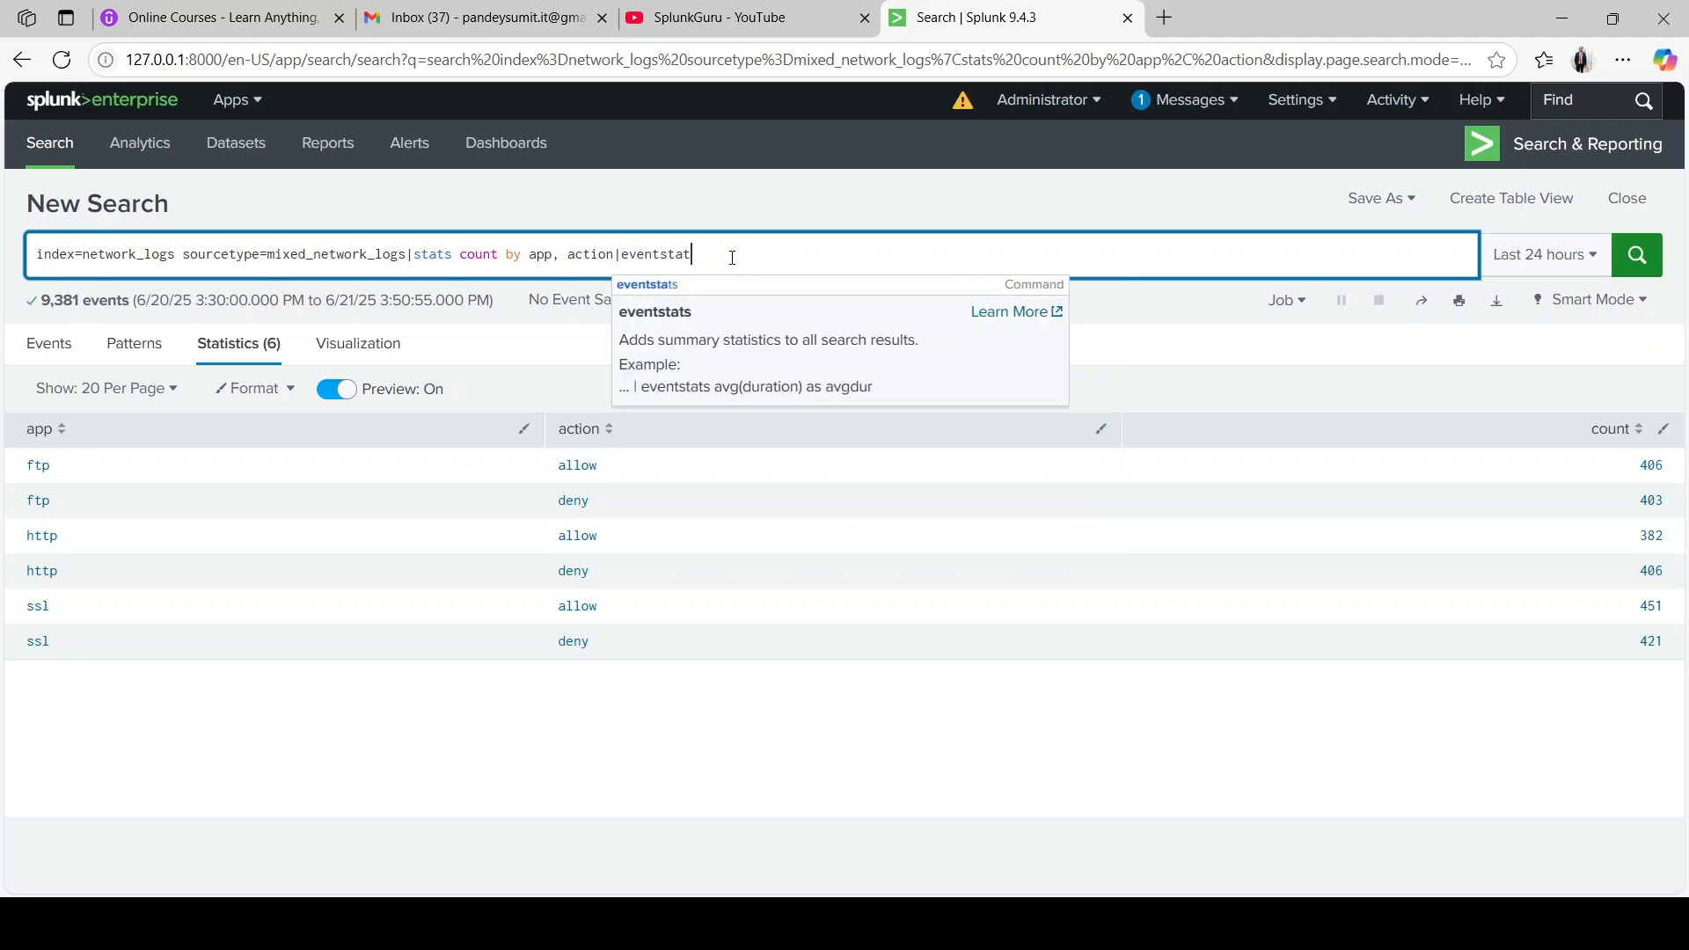
pyautogui.write('s count(ap')
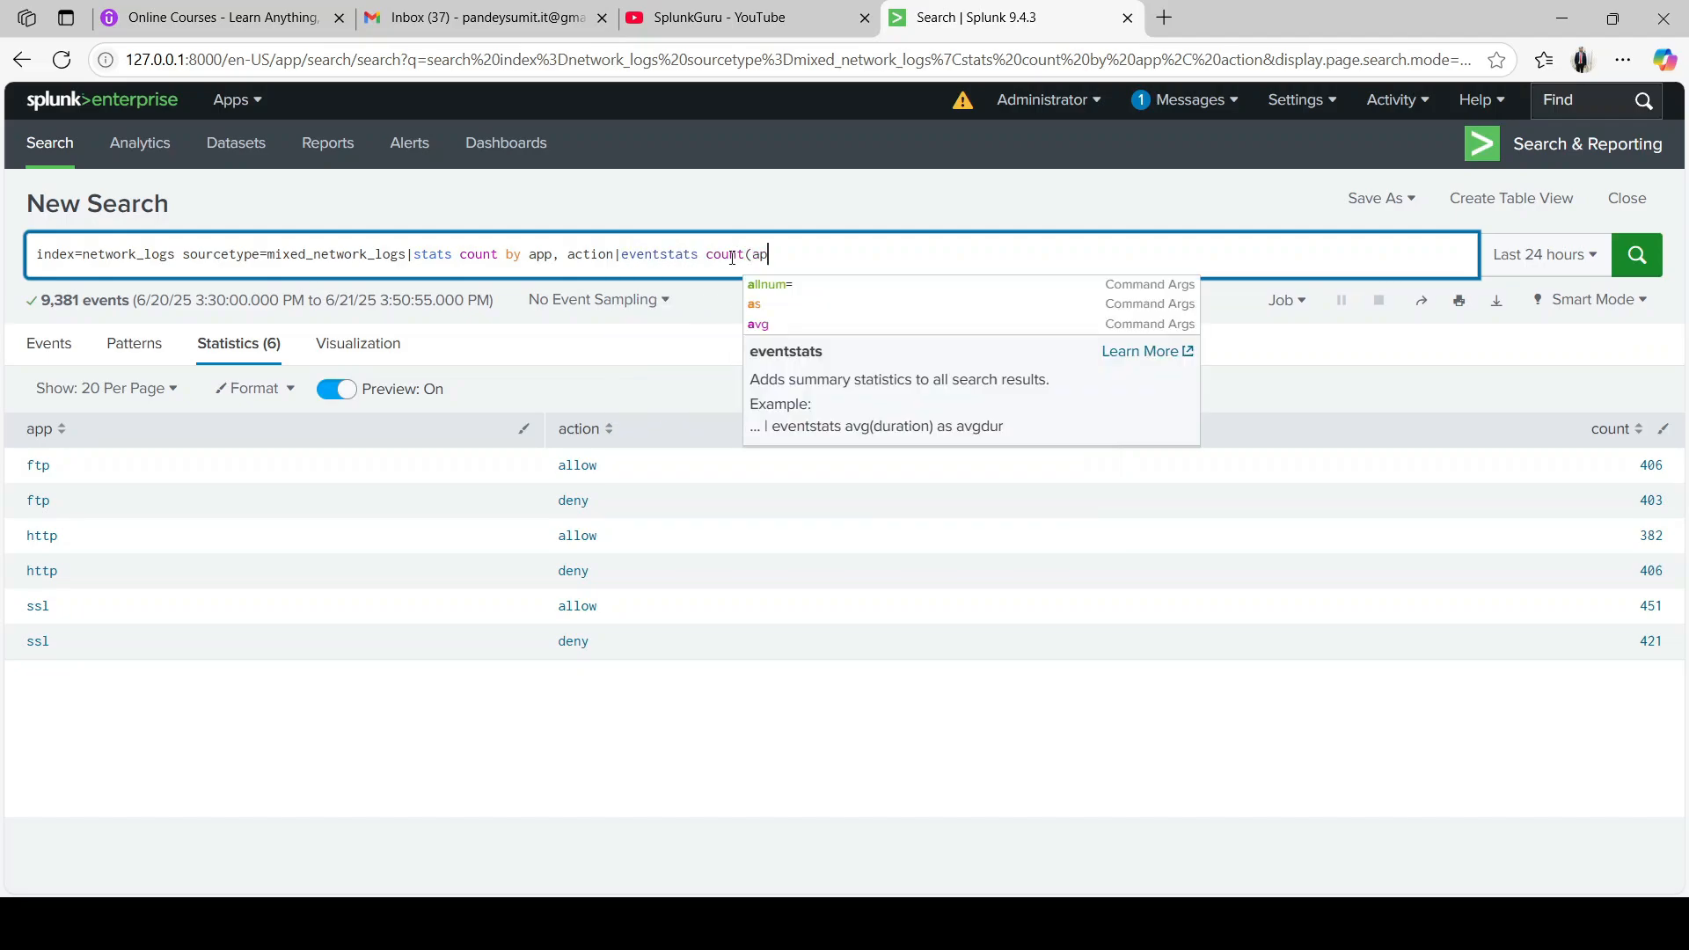
pyautogui.write('p)')
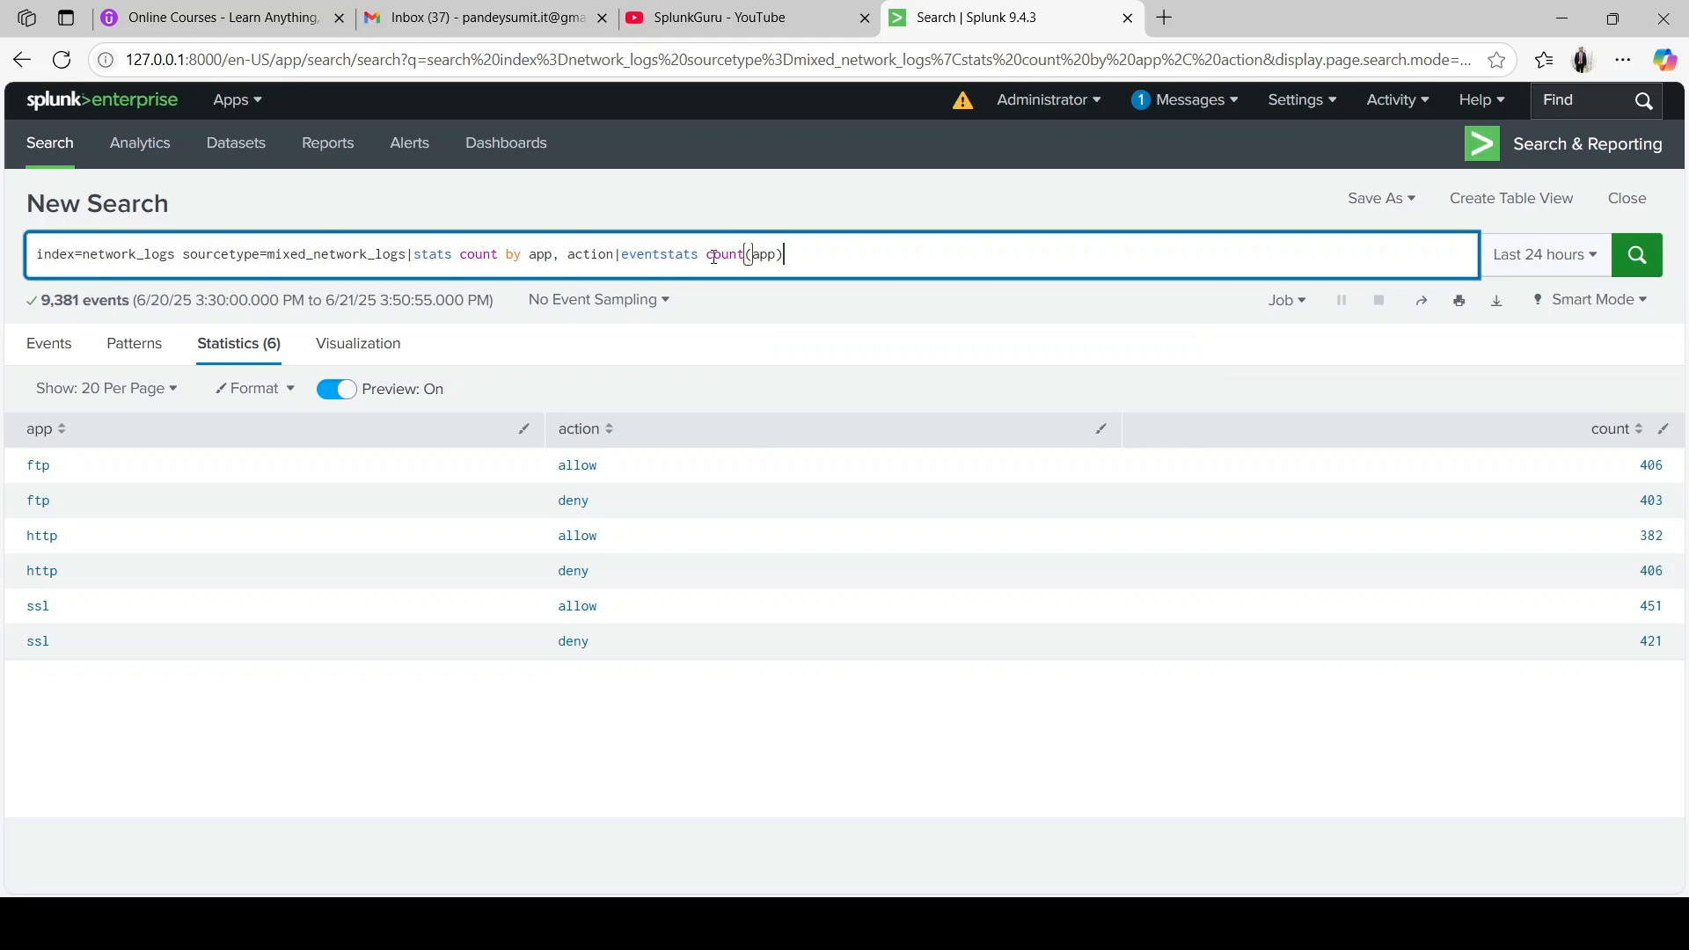
pyautogui.doubleClick(713, 255)
pyautogui.write('dc')
pyautogui.press('Return')
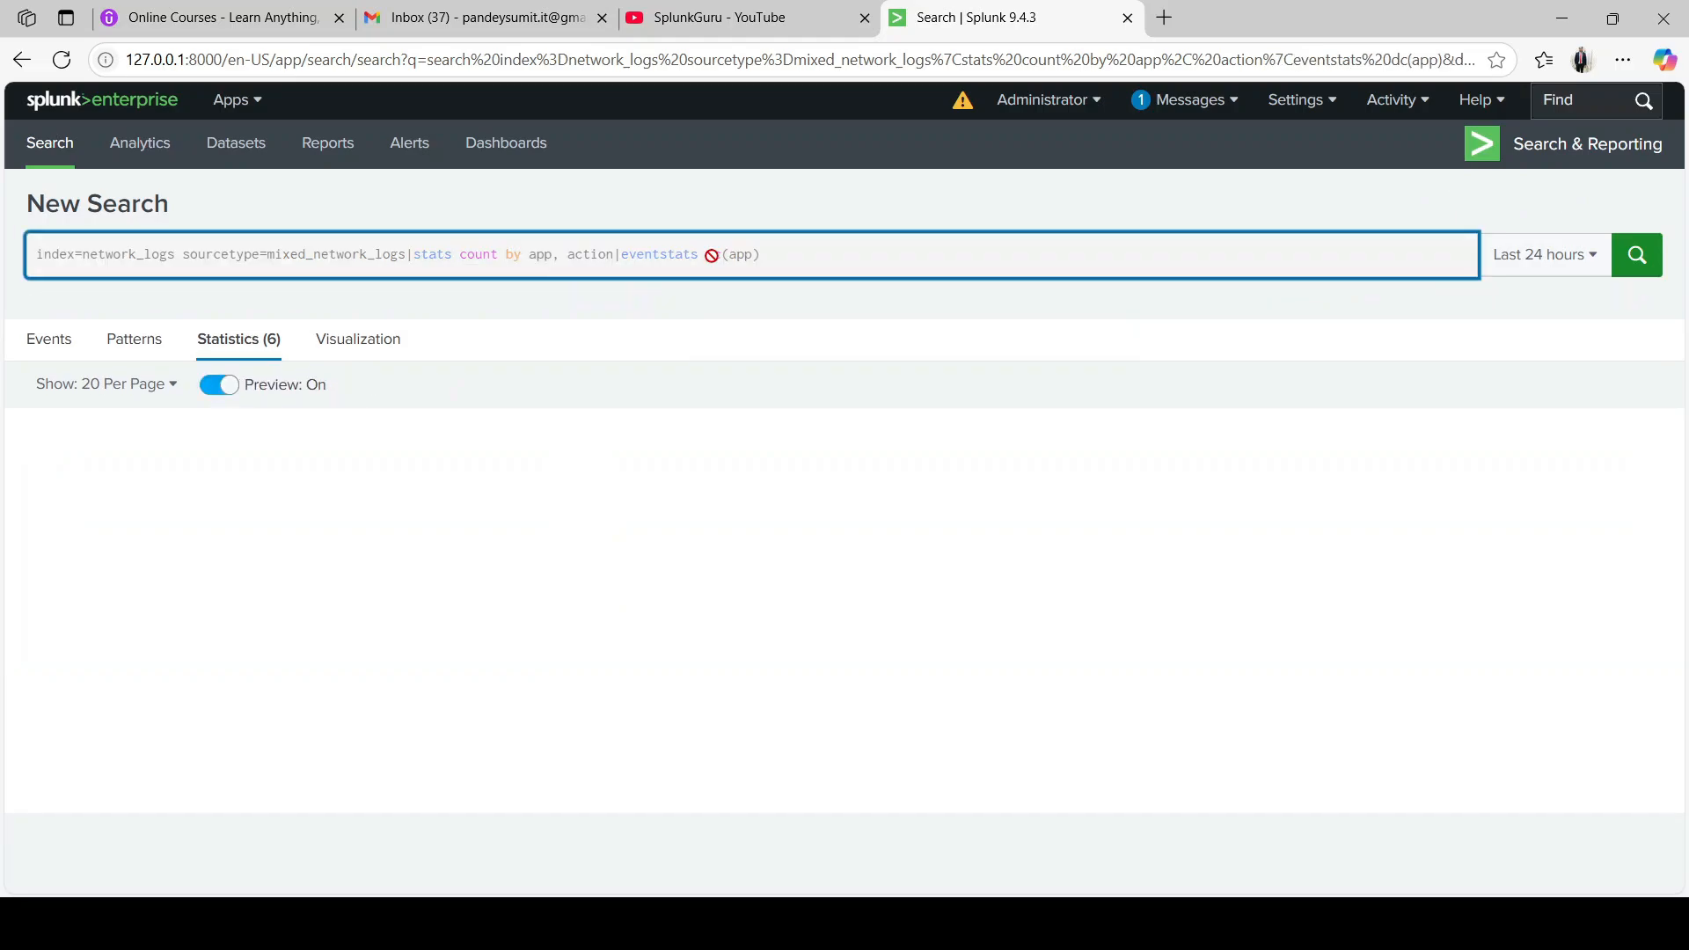
# Step: Change the eventstats function to count(app) and rerun the search
pyautogui.click(826, 266)
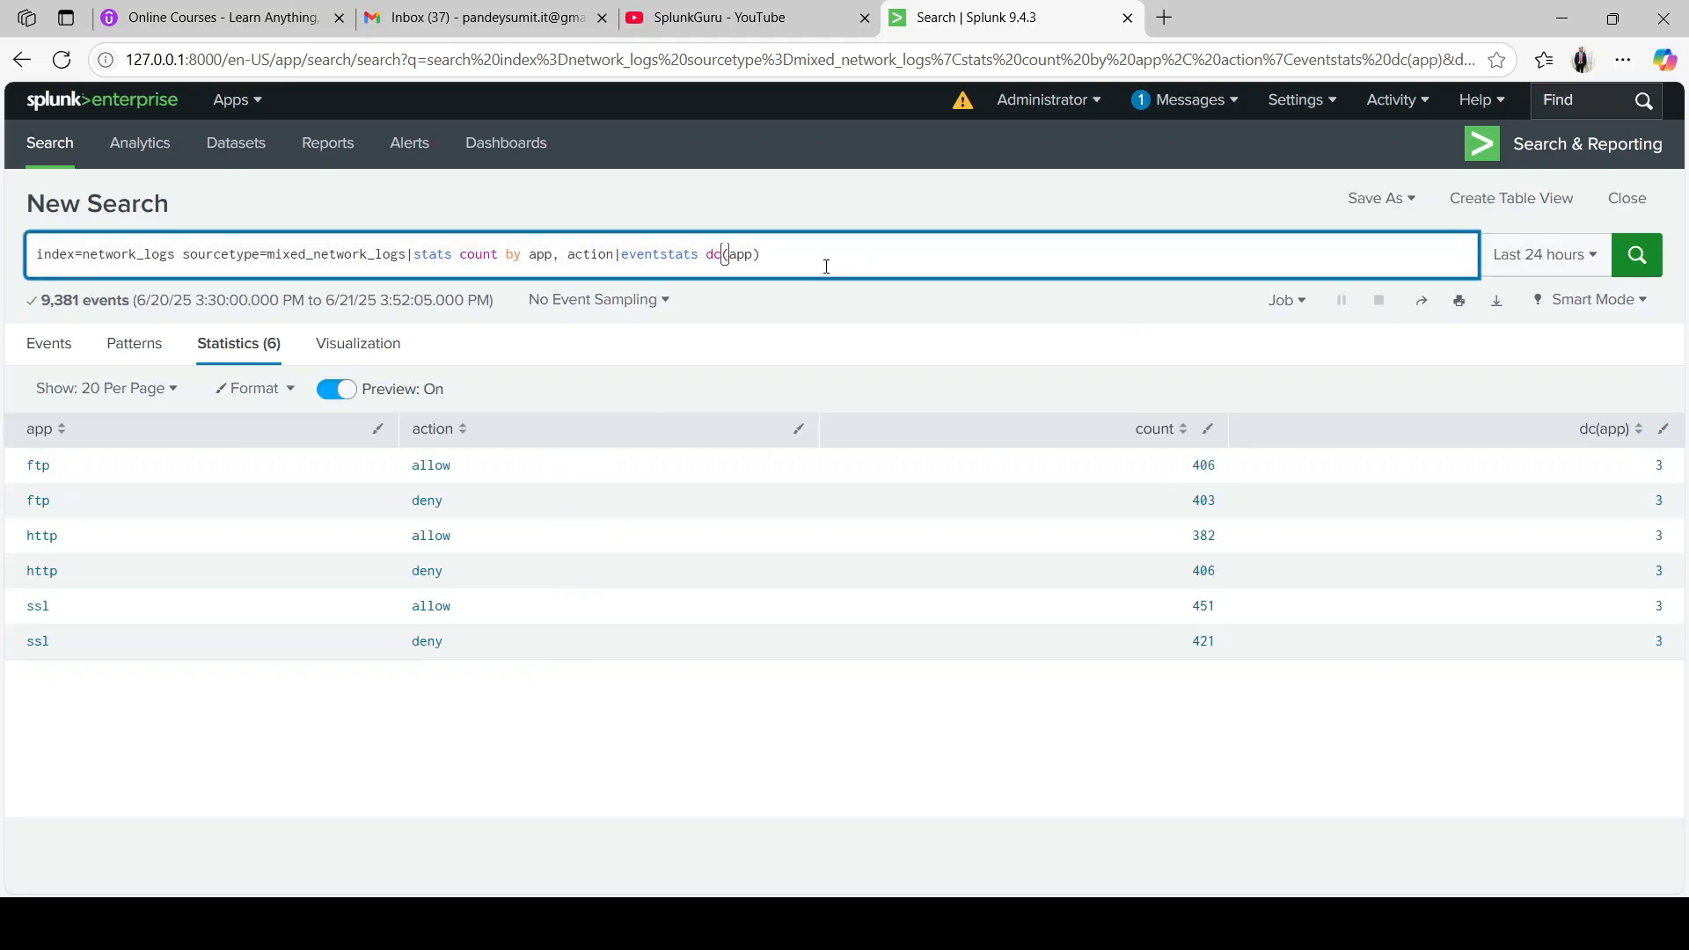
pyautogui.doubleClick(714, 254)
pyautogui.write('count')
pyautogui.press('Return')
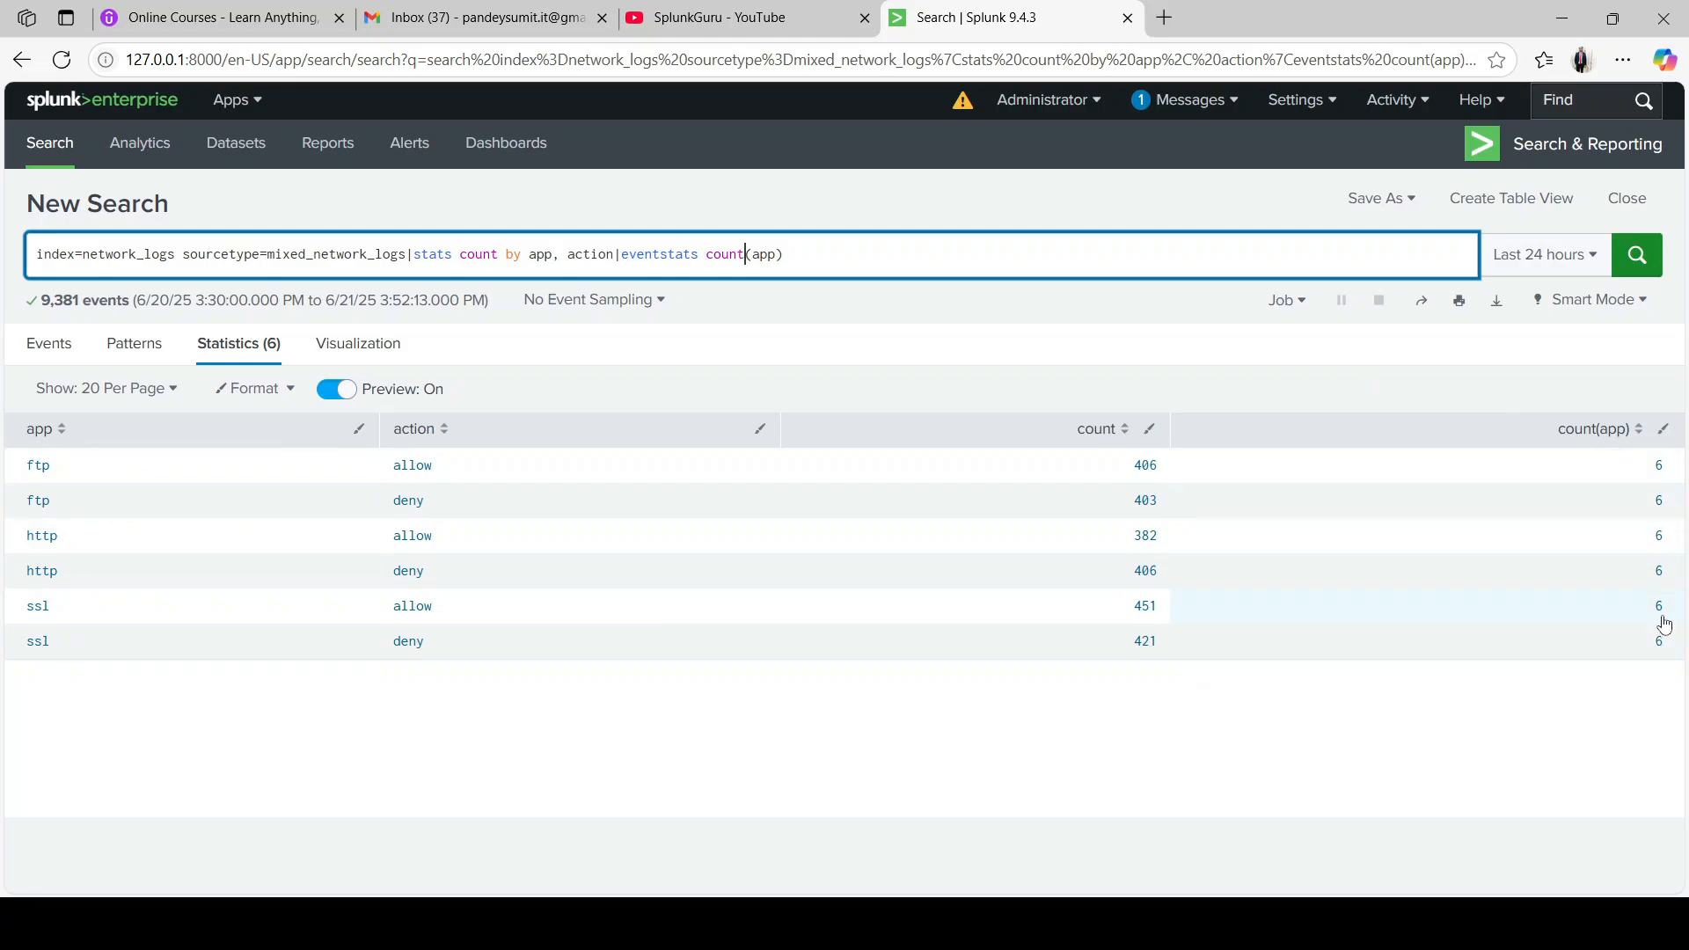
# Step: Switch the eventstats function back to dc(app) and rerun the search
pyautogui.press('BackSpace')
pyautogui.press('BackSpace')
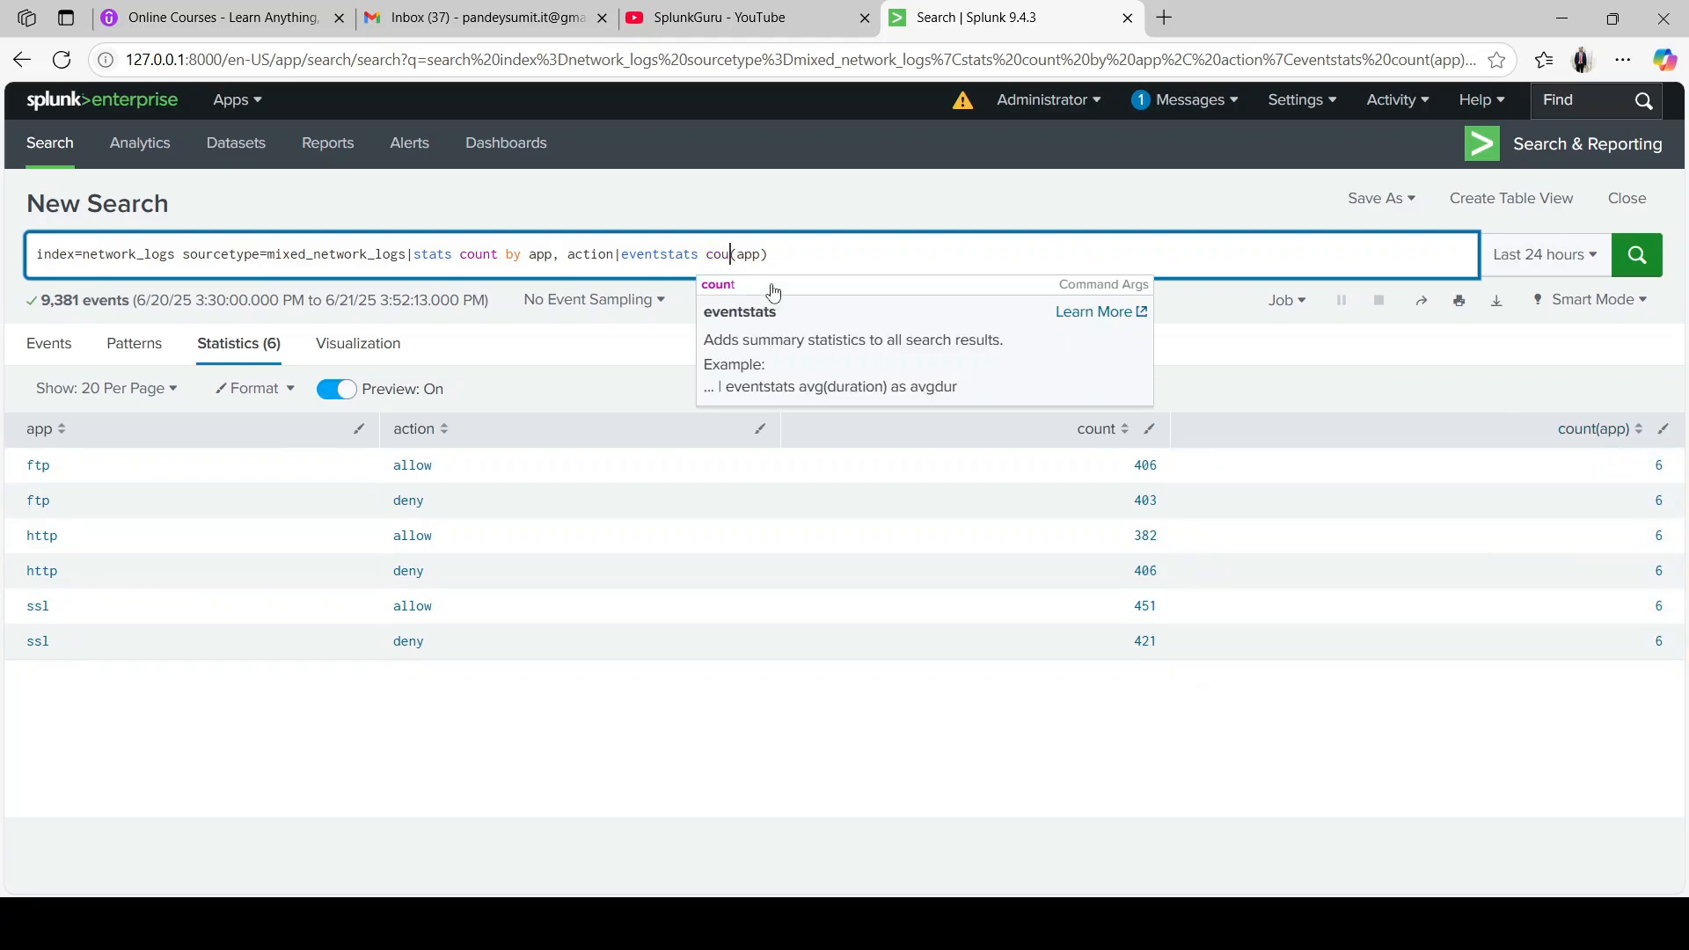
pyautogui.press('BackSpace')
pyautogui.press('BackSpace')
pyautogui.press('BackSpace')
pyautogui.write('dc')
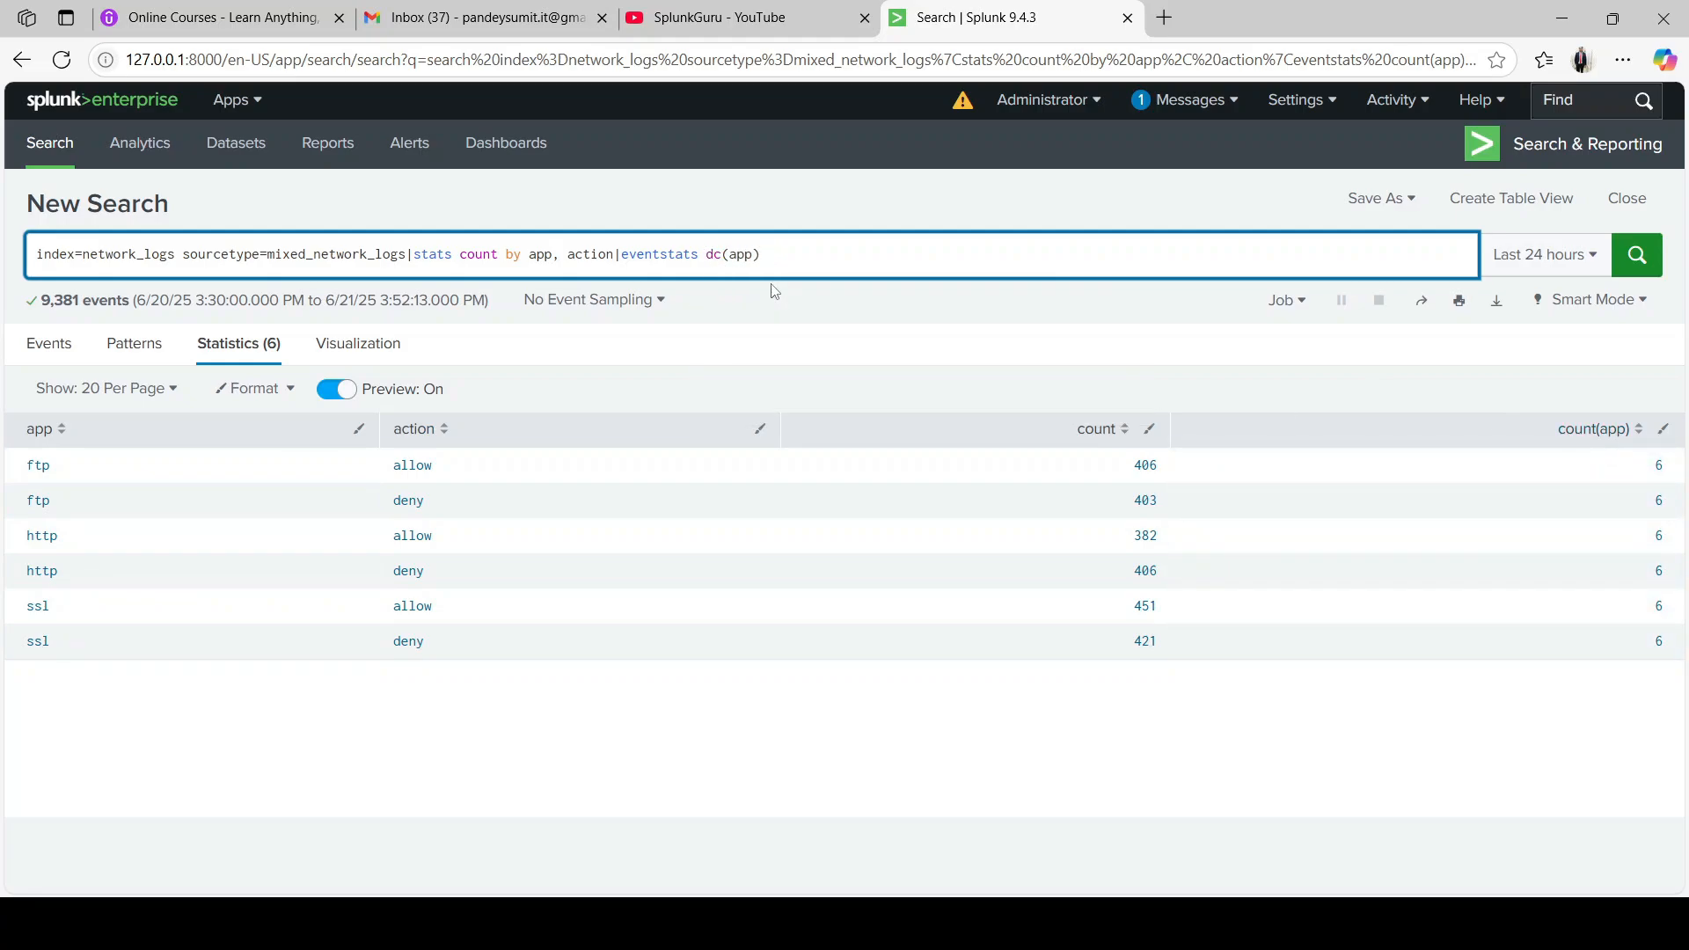
pyautogui.press('Return')
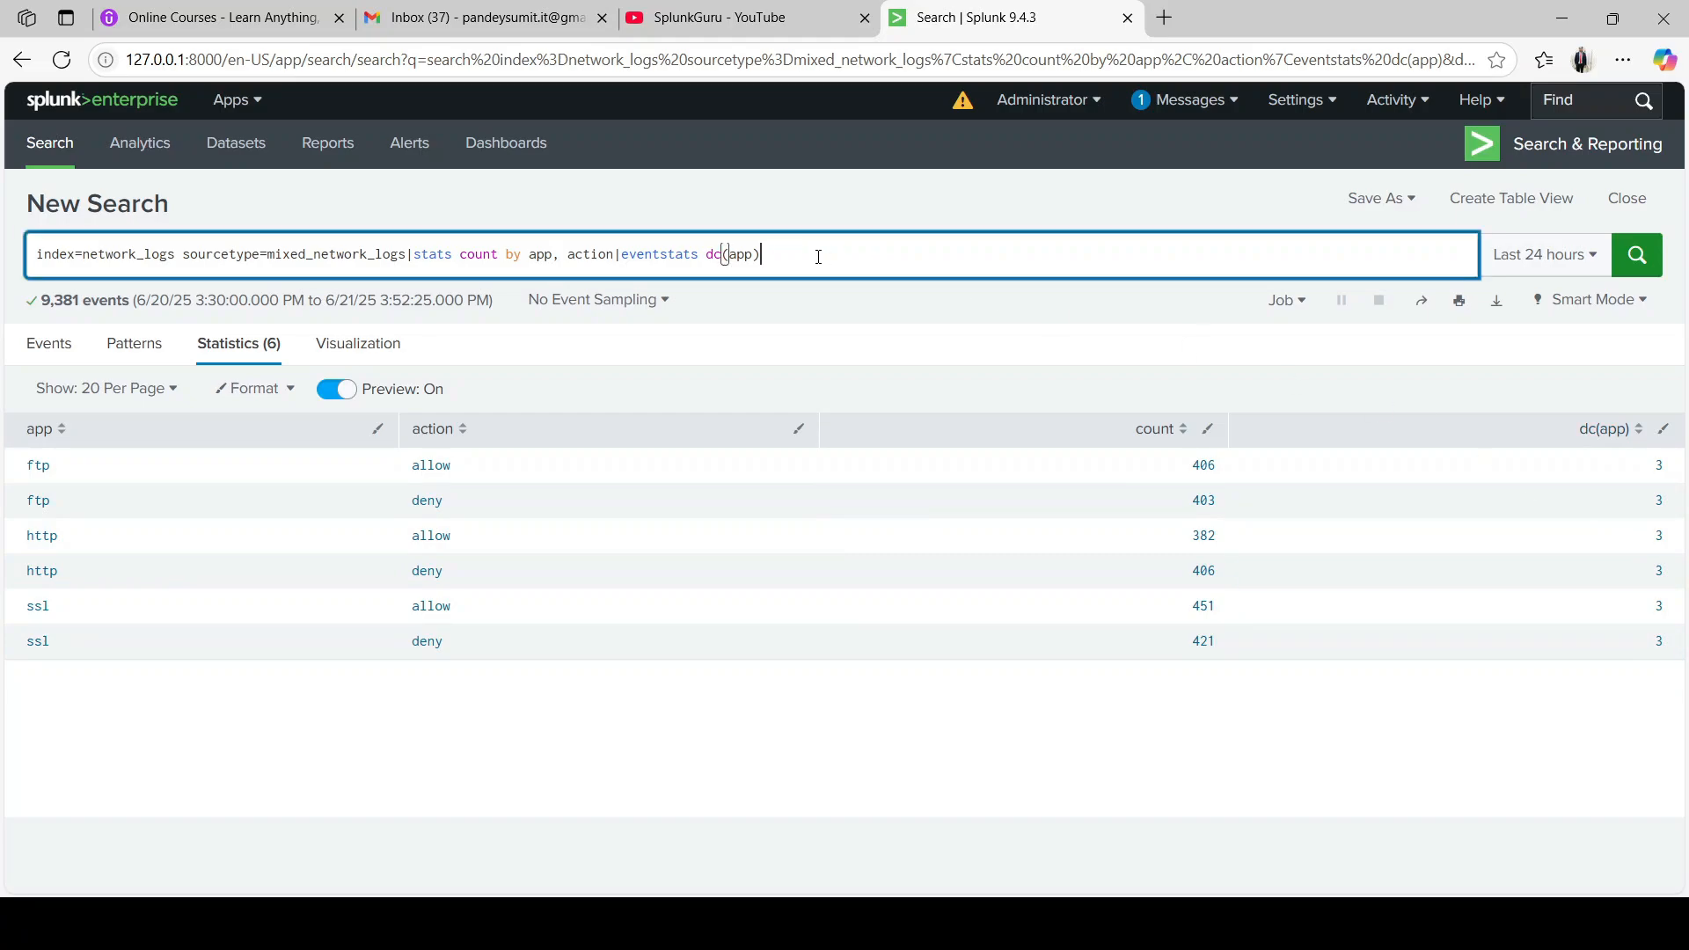
# Step: Pipe the eventstats output into addcoltotals without any arguments and run the search
pyautogui.write('|')
pyautogui.write('addo')
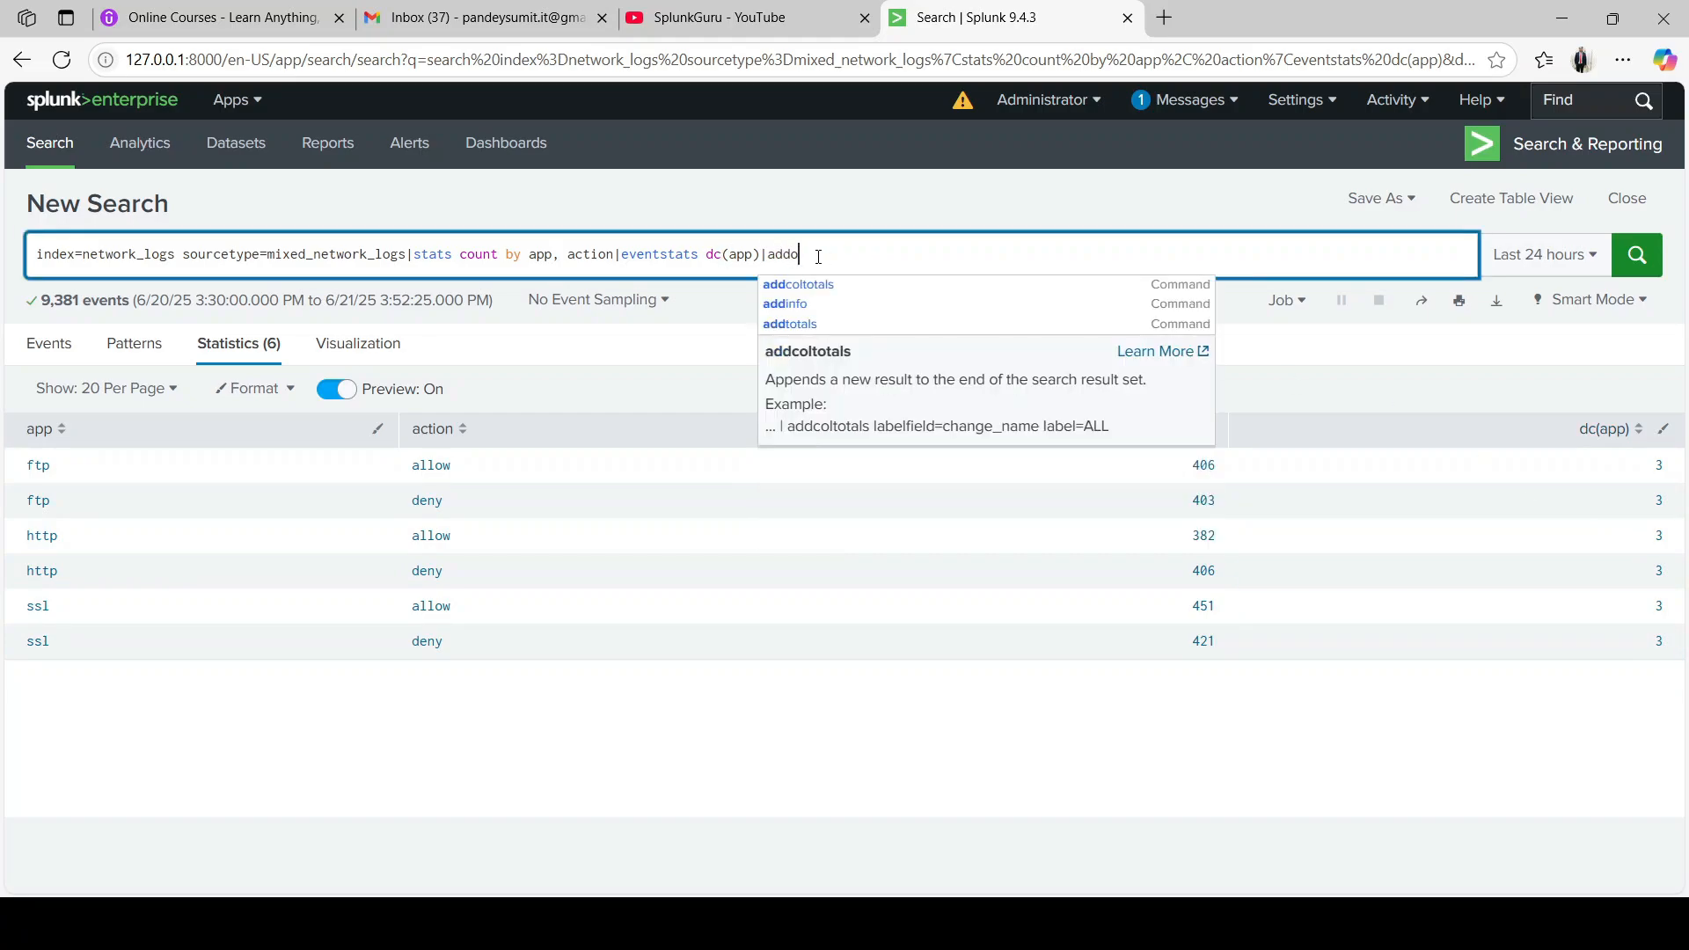
pyautogui.write('cot')
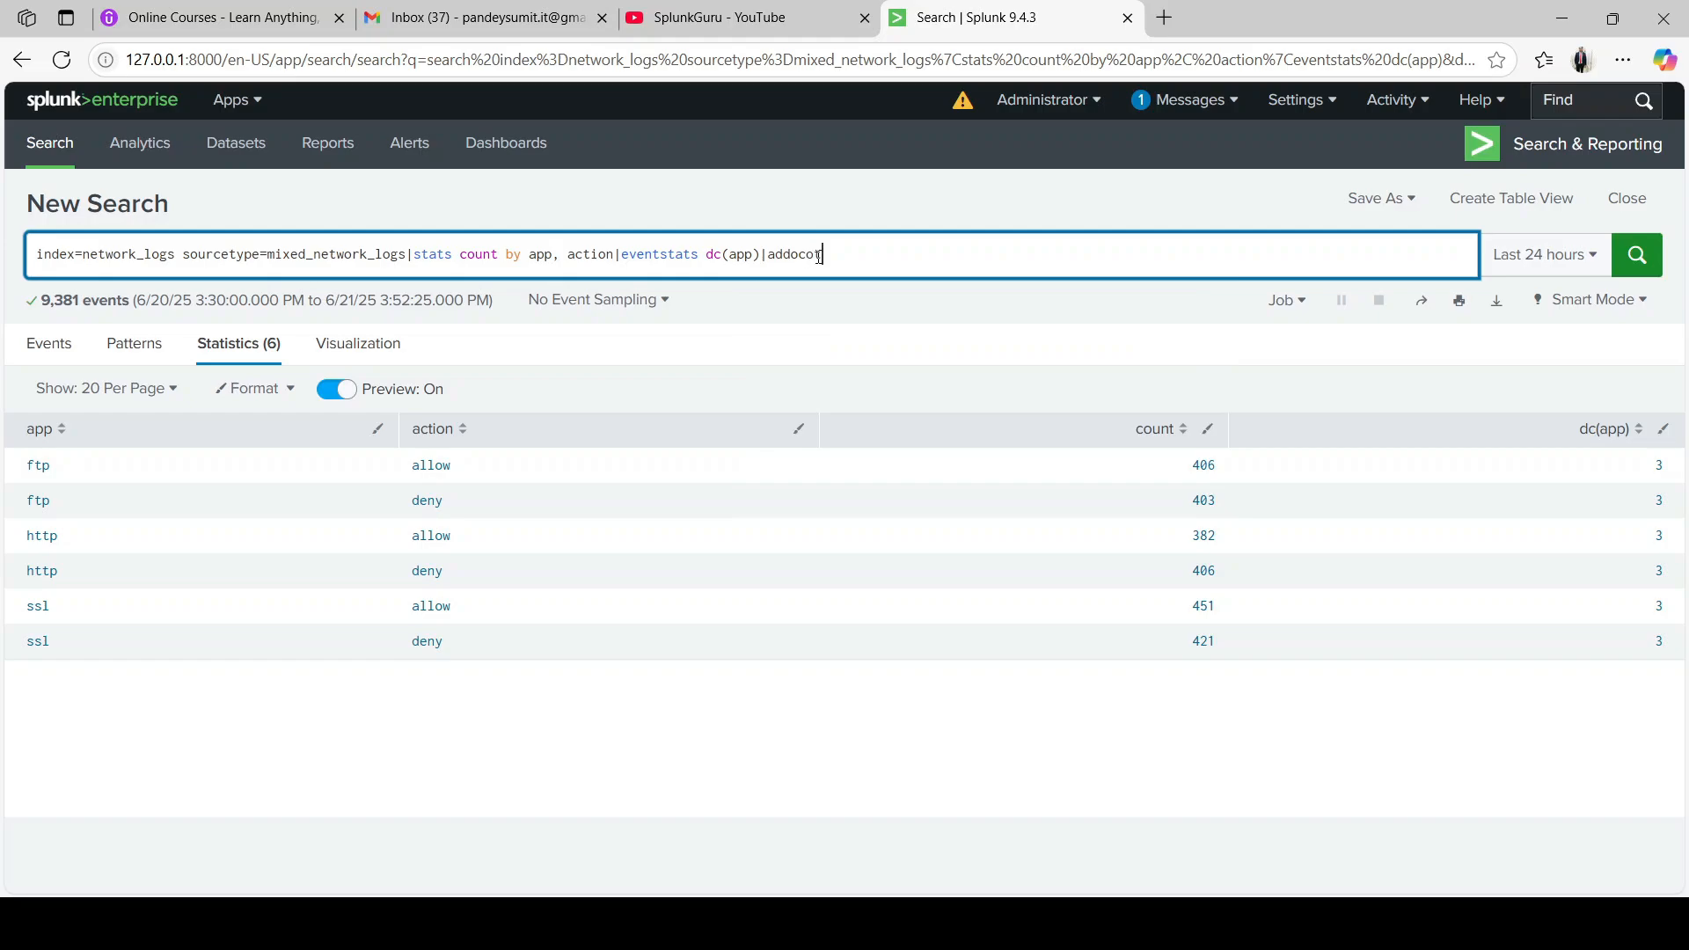
pyautogui.write('otal')
pyautogui.press('BackSpace')
pyautogui.press('BackSpace')
pyautogui.press('BackSpace')
pyautogui.press('BackSpace')
pyautogui.press('BackSpace')
pyautogui.press('BackSpace')
pyautogui.press('BackSpace')
pyautogui.press('BackSpace')
pyautogui.write('coltota')
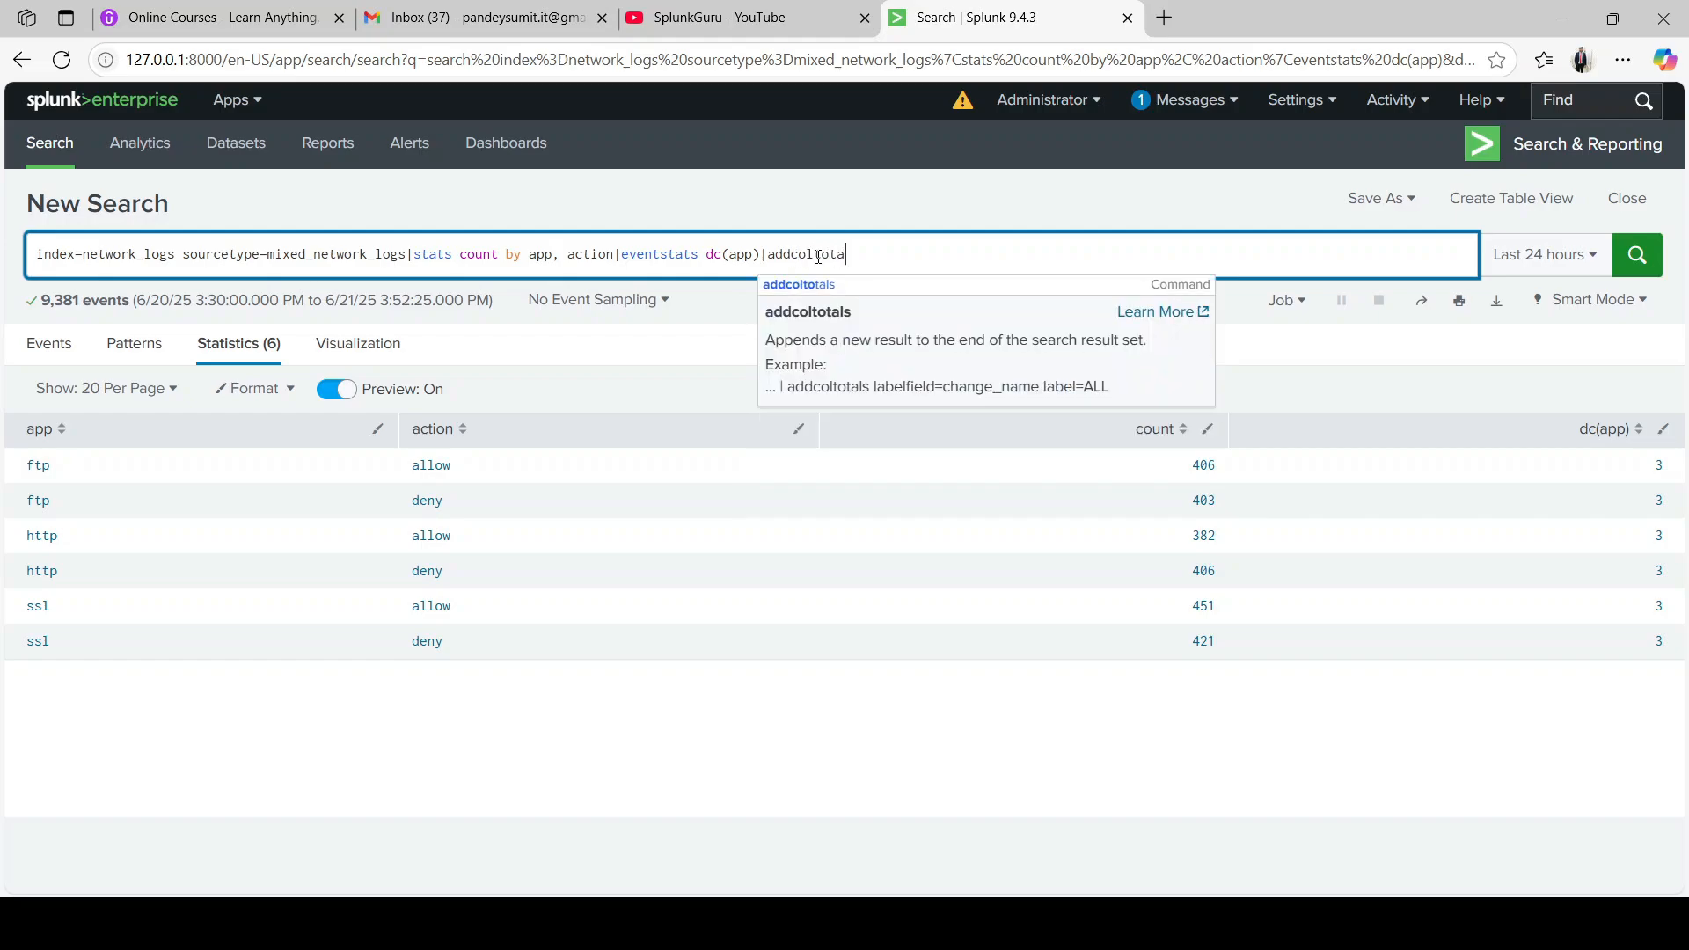
pyautogui.write('ls field')
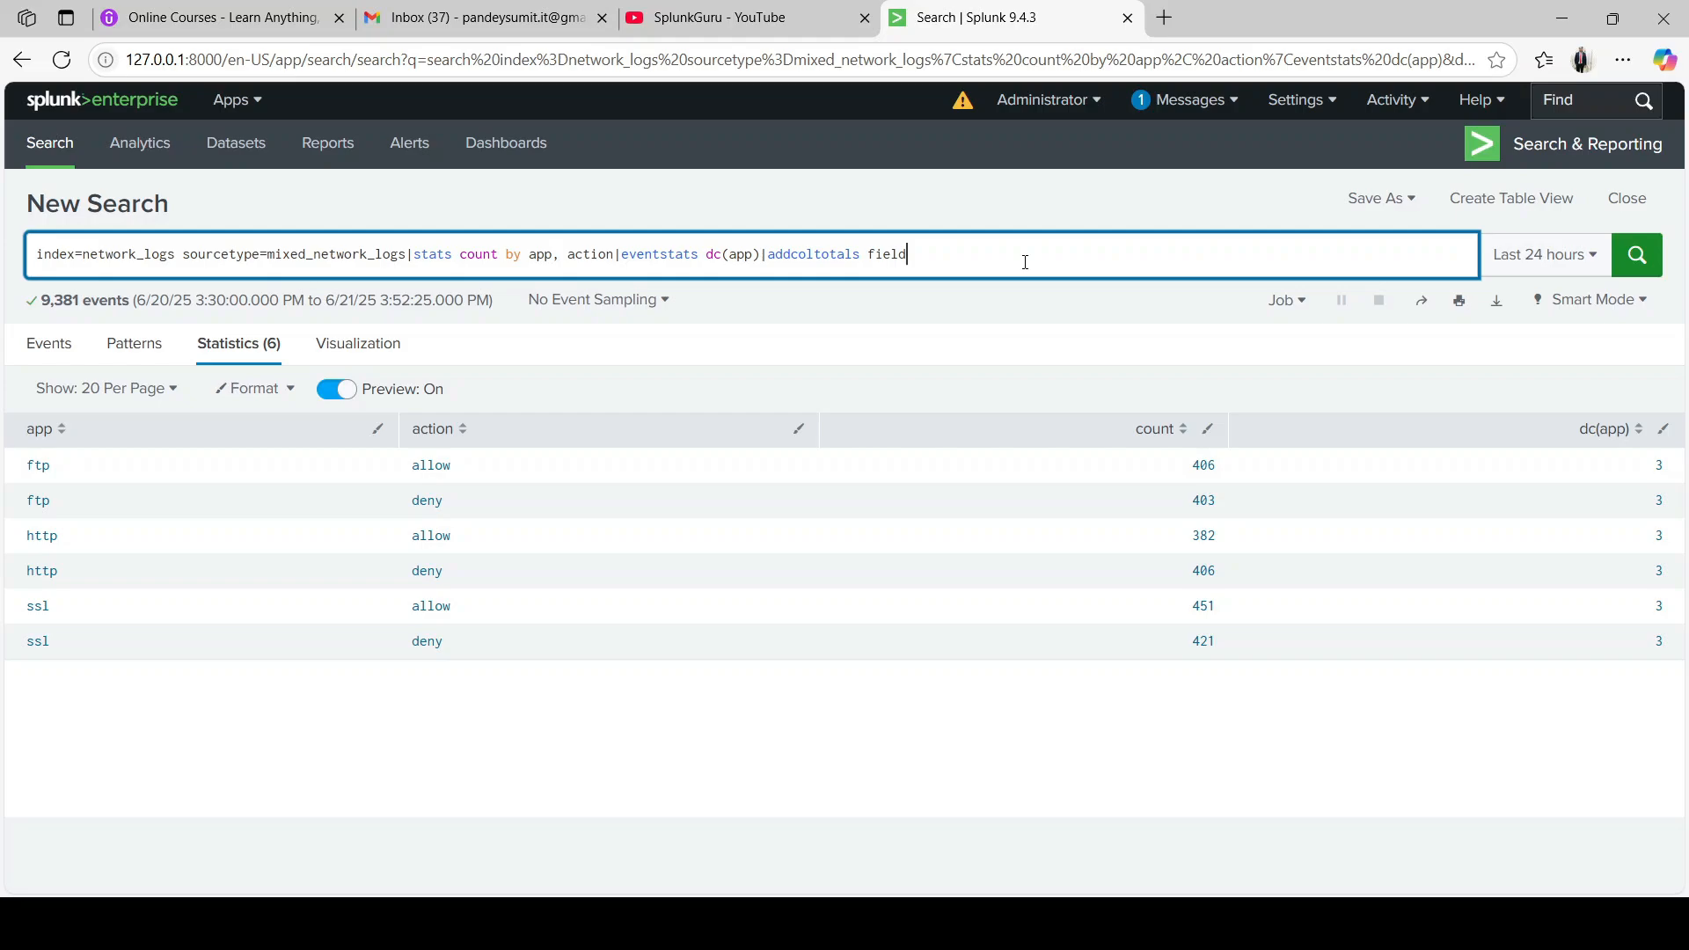
pyautogui.press('Num_Lock')
pyautogui.press('Num_Lock')
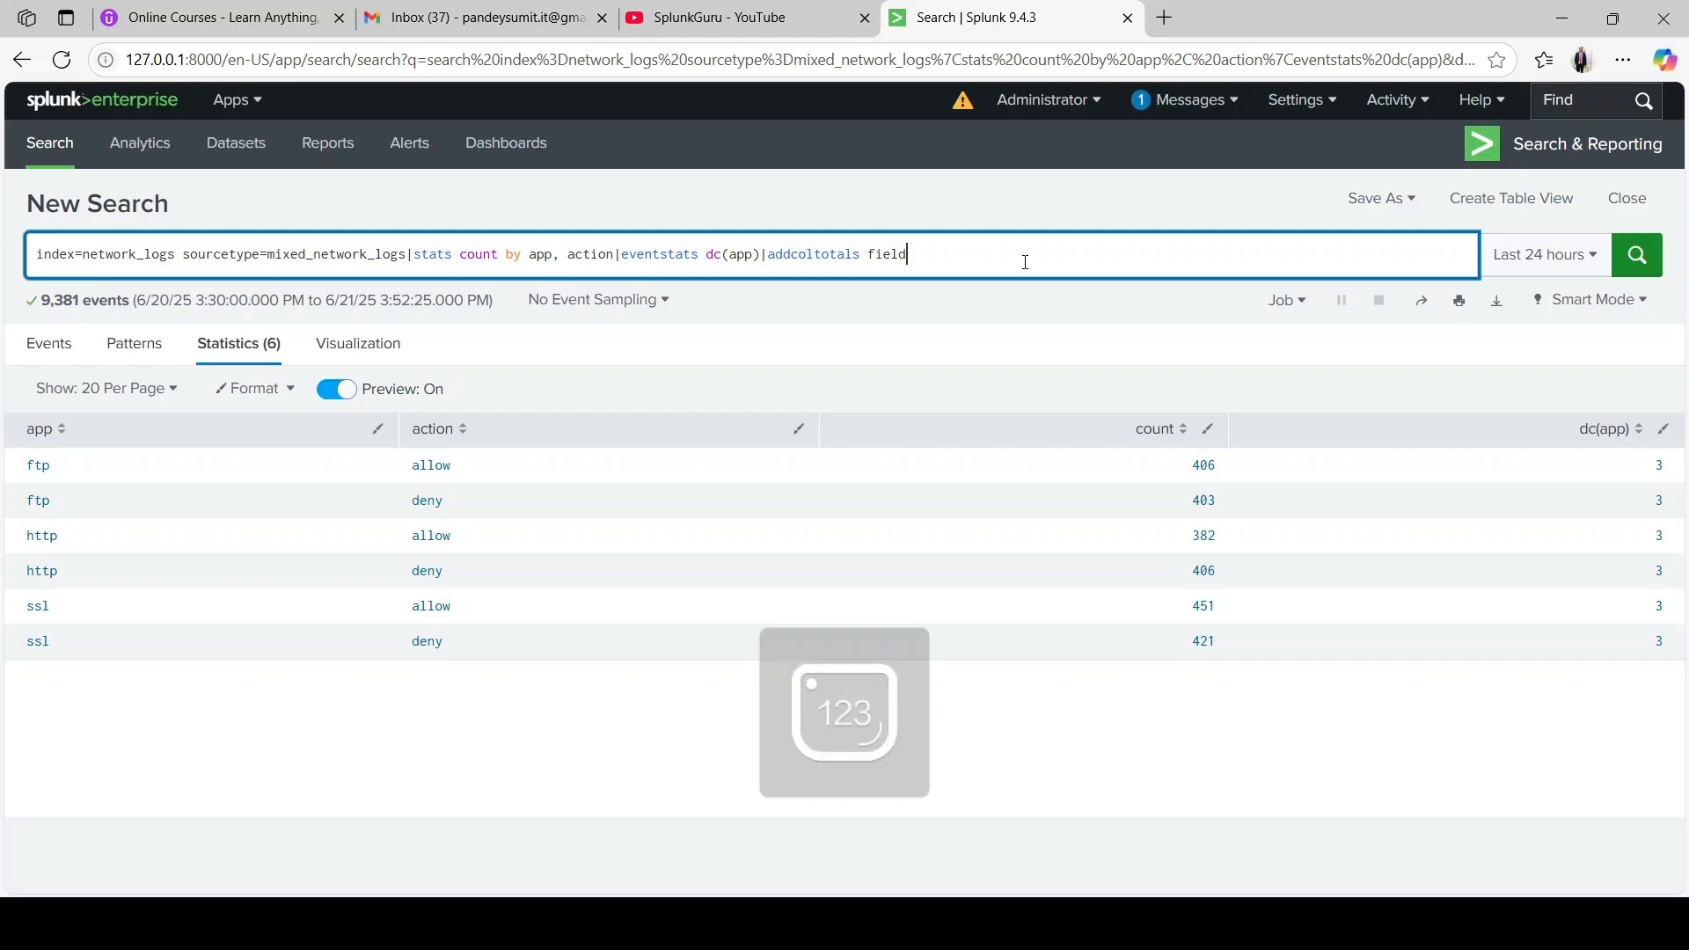
pyautogui.press('BackSpace')
pyautogui.press('BackSpace')
pyautogui.press('BackSpace')
pyautogui.press('BackSpace')
pyautogui.press('BackSpace')
pyautogui.press('BackSpace')
pyautogui.press('Return')
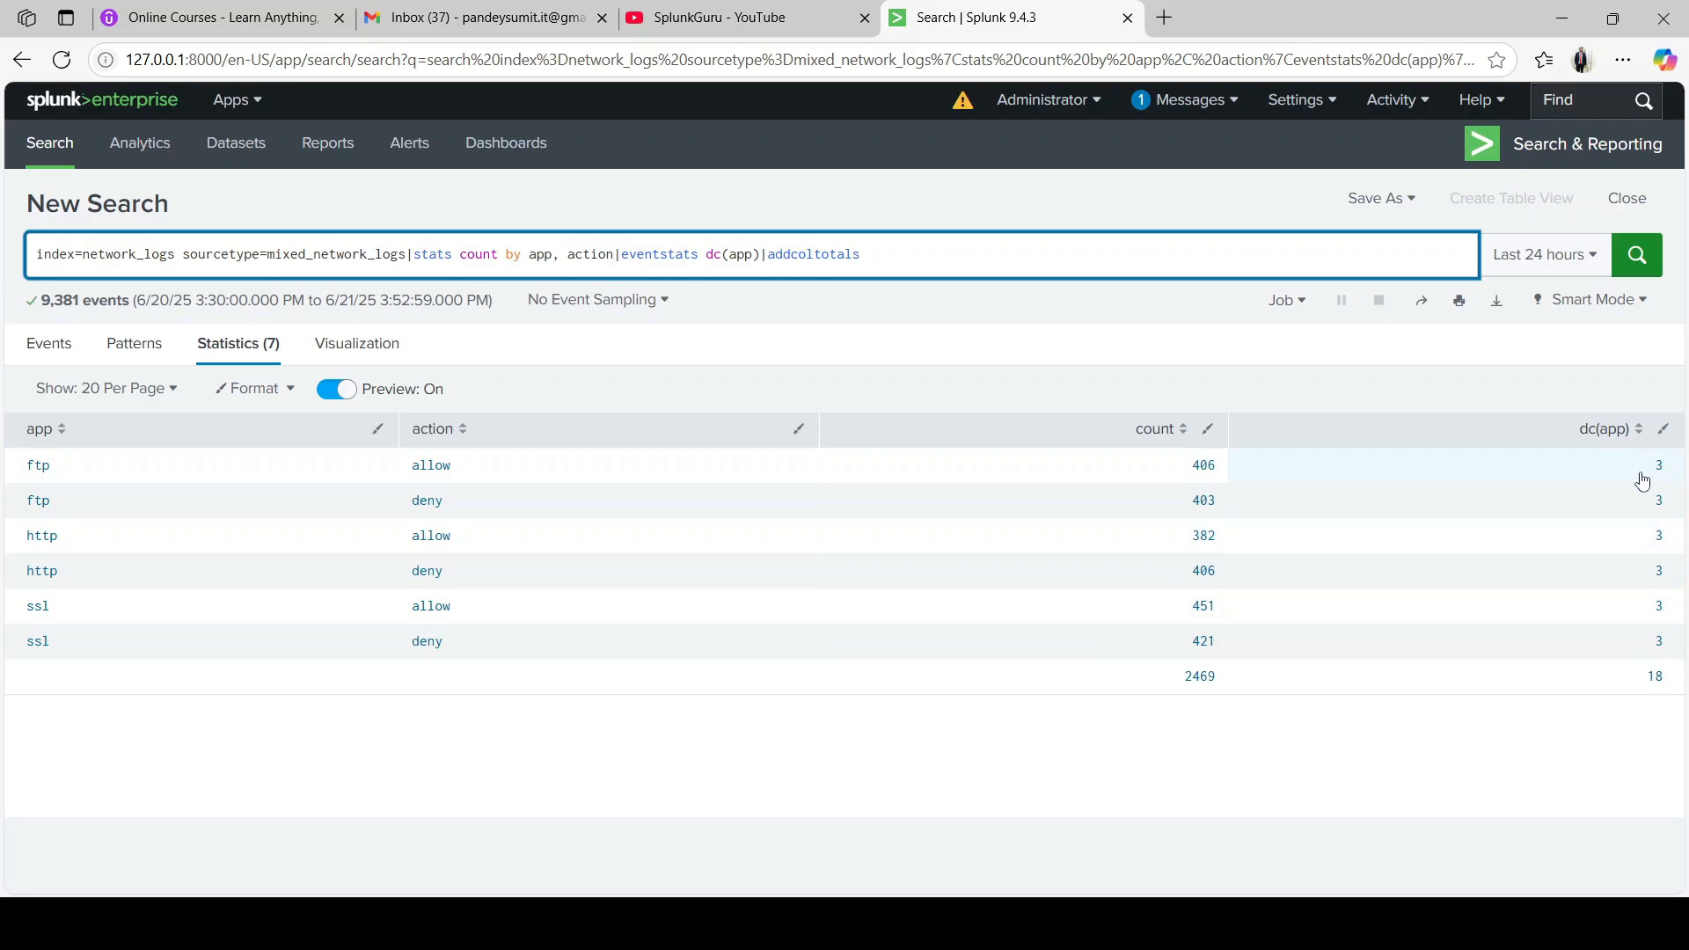
# Step: Give addcoltotals the arguments label=Total and labelfield=app, and rerun the search
pyautogui.write('label=coun')
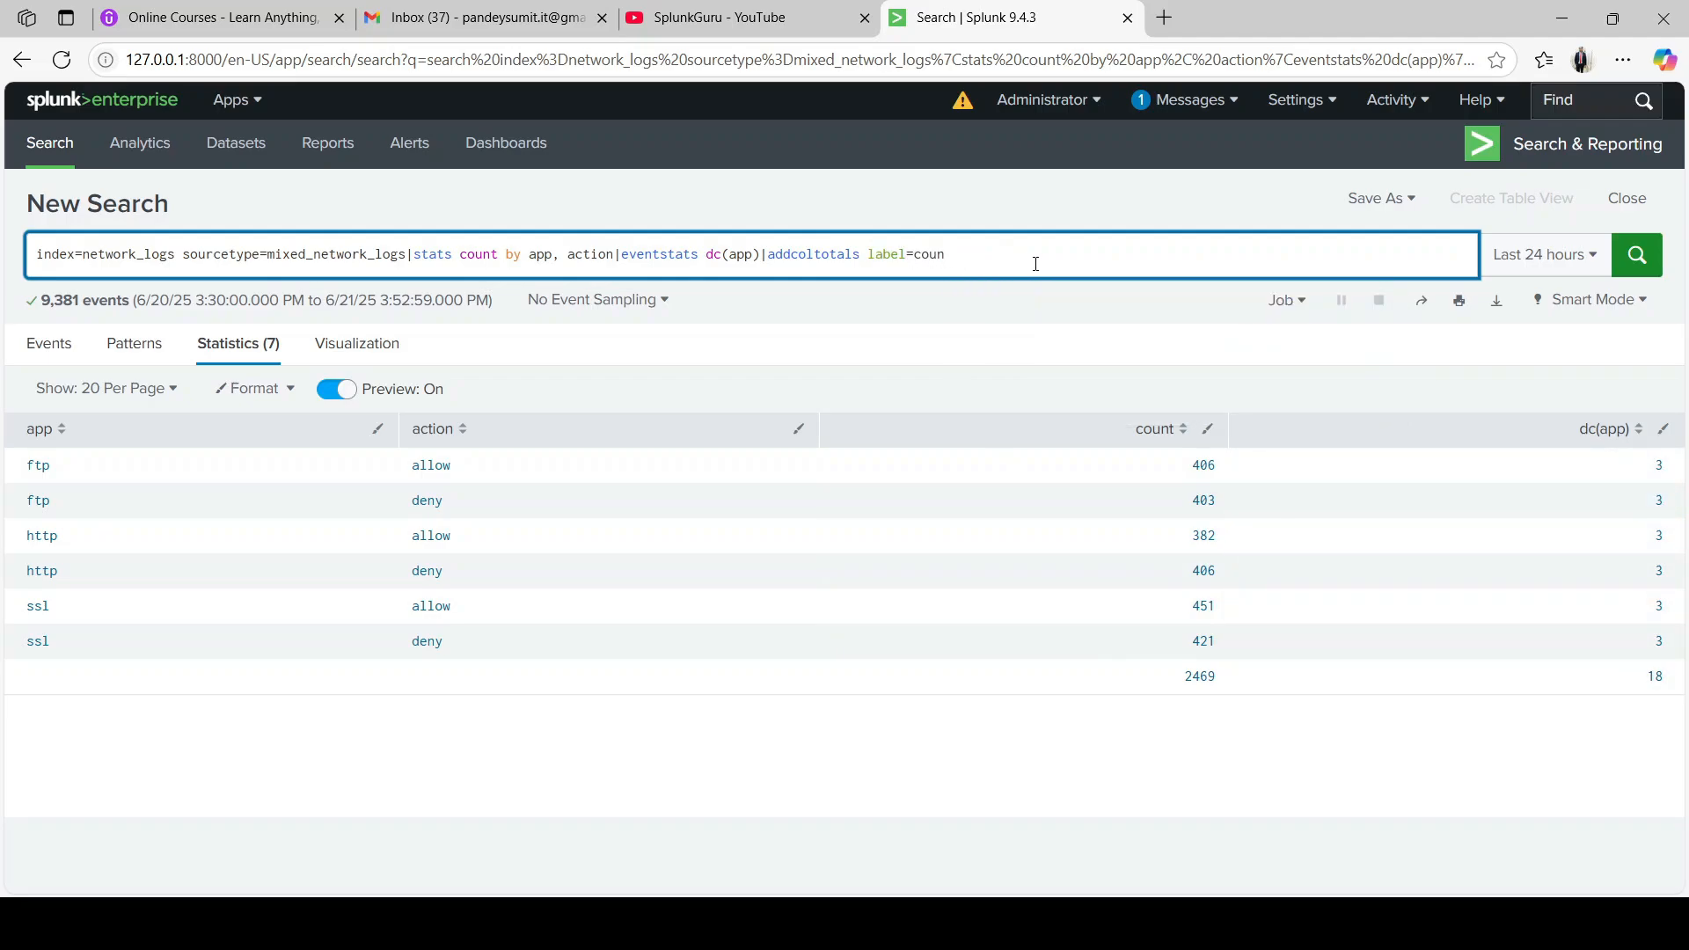
pyautogui.press('BackSpace')
pyautogui.press('BackSpace')
pyautogui.press('BackSpace')
pyautogui.press('BackSpace')
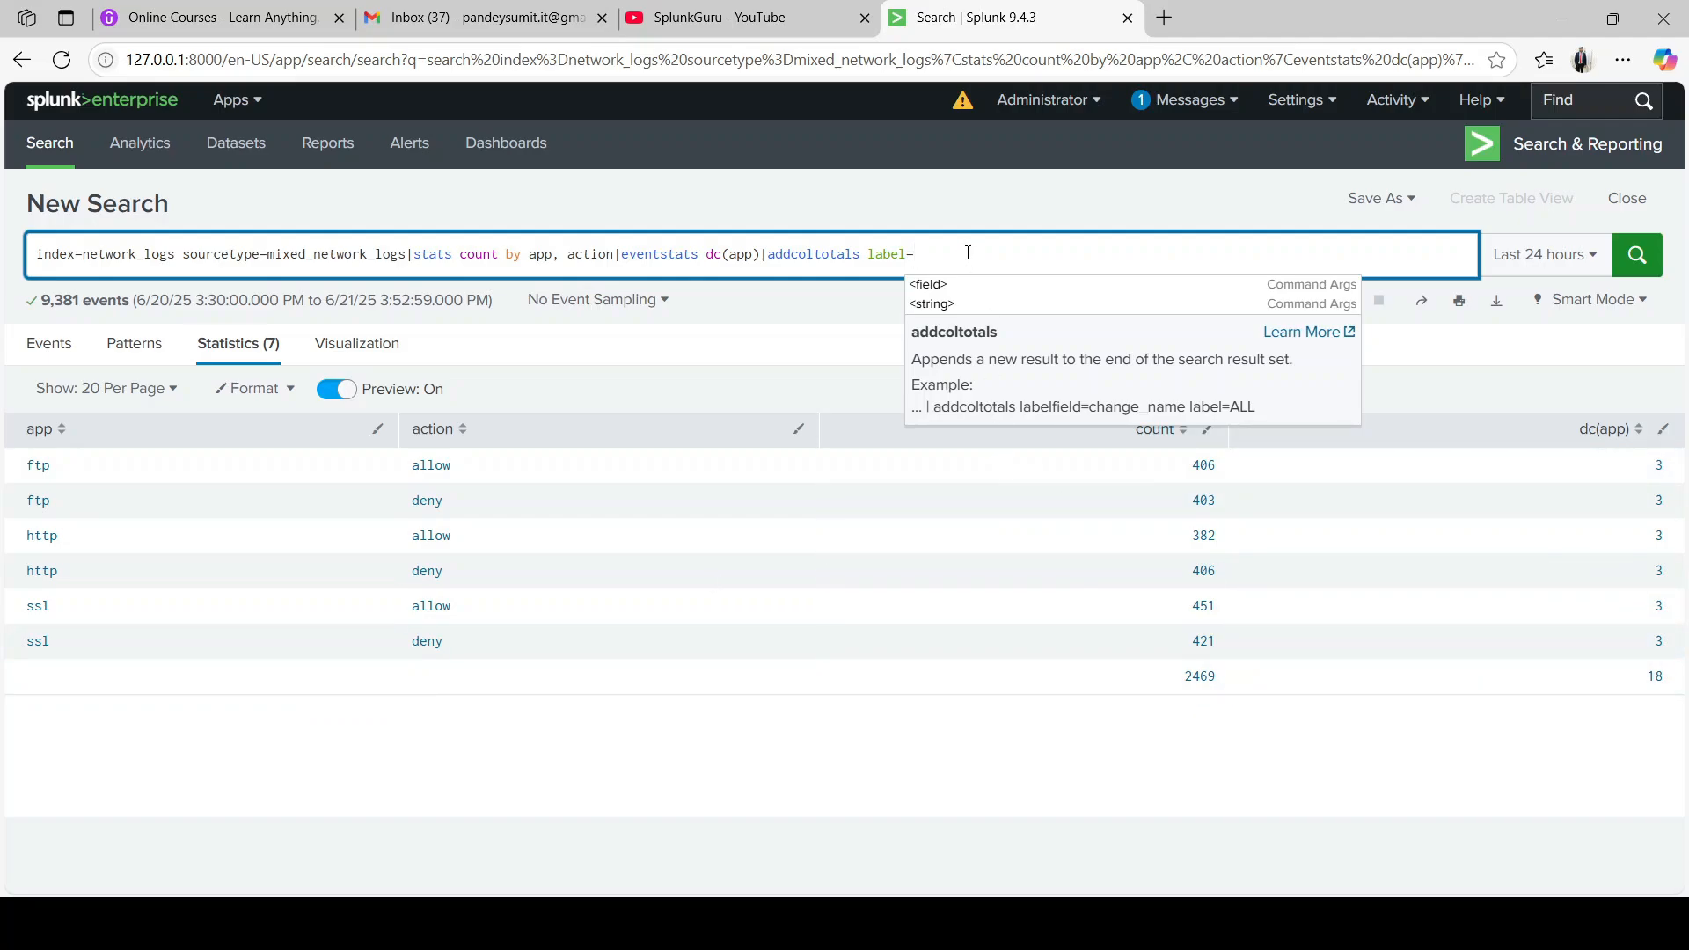
pyautogui.write('Total ')
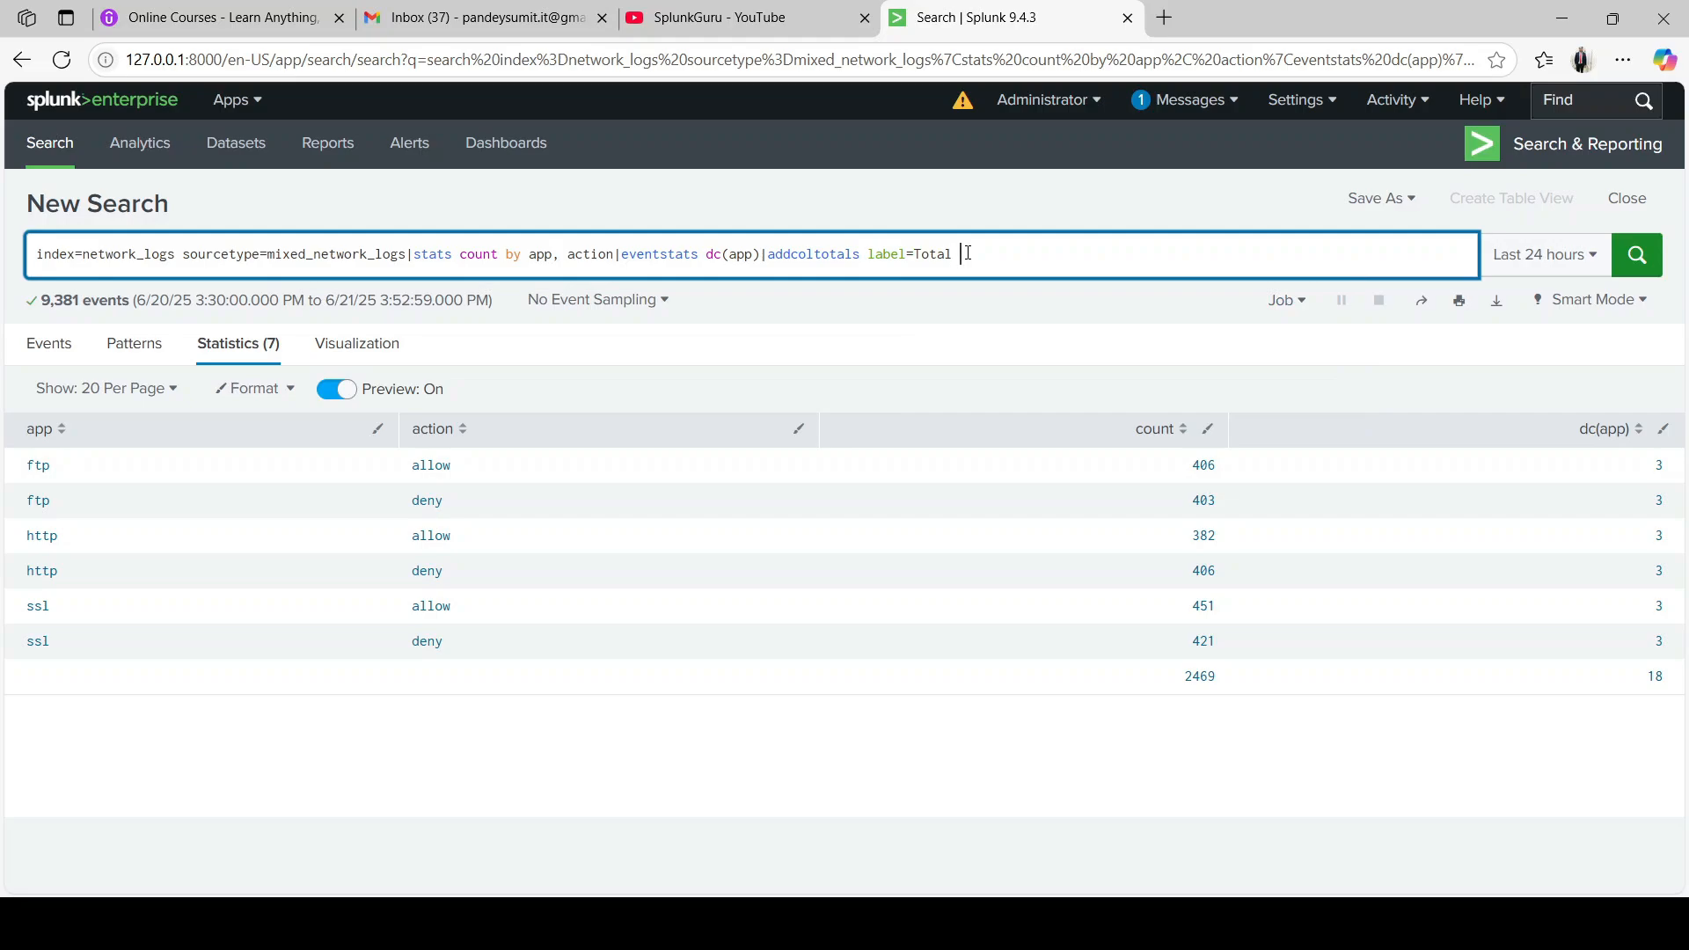
pyautogui.write('labelfield=')
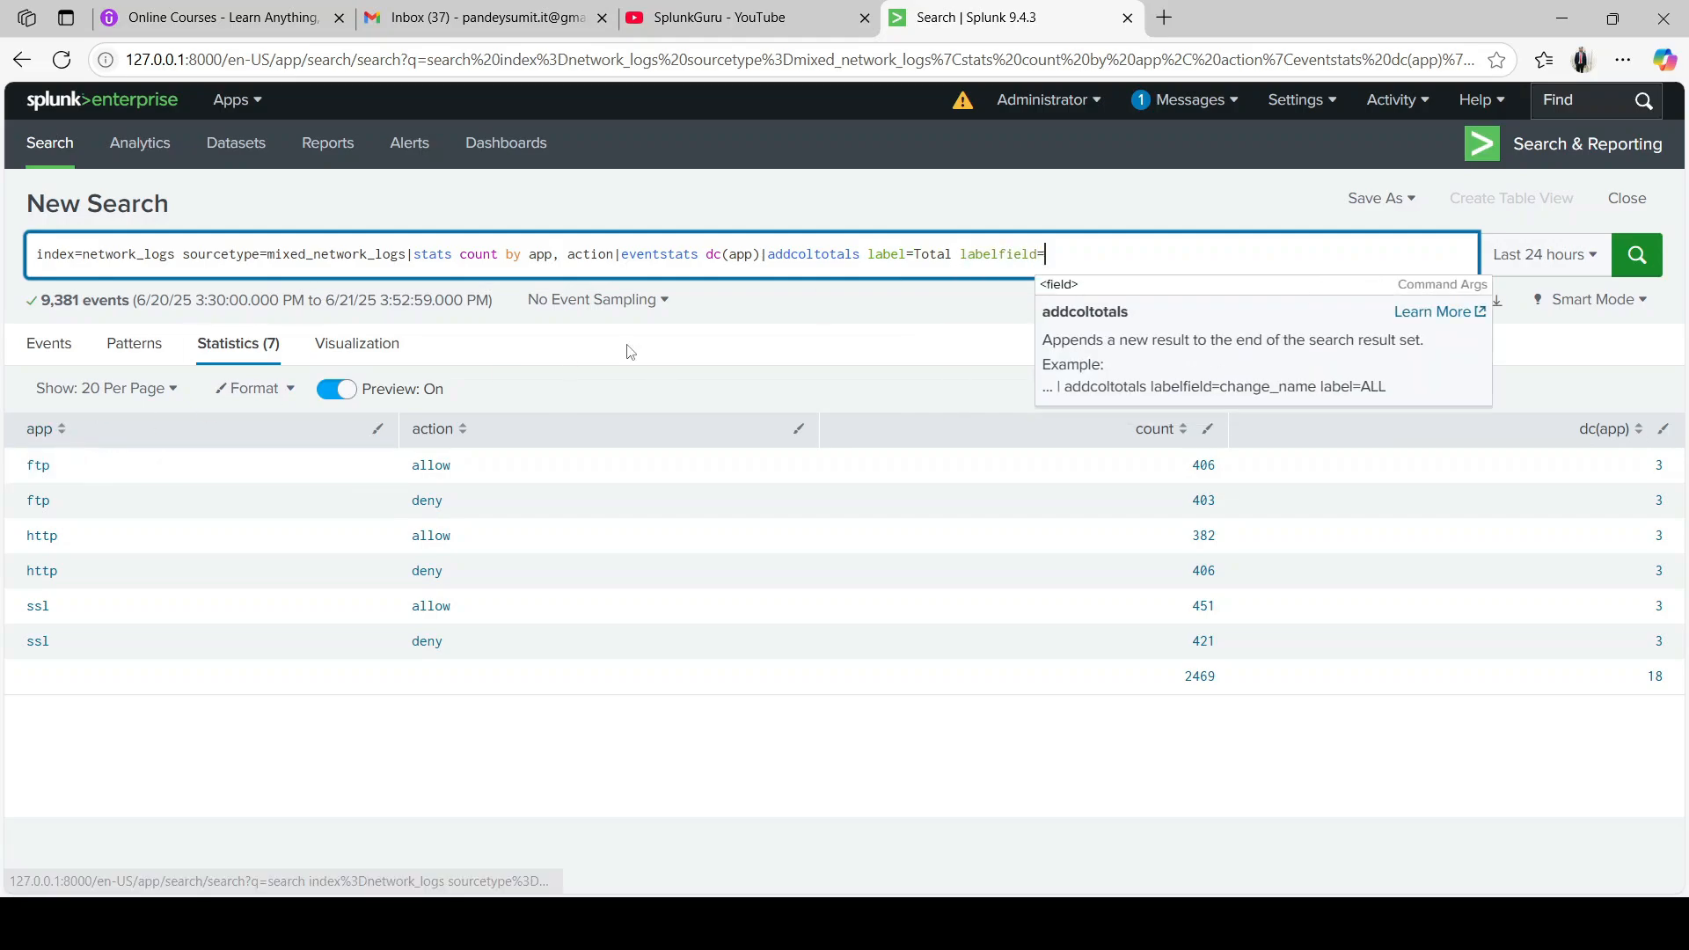
pyautogui.doubleClick(931, 254)
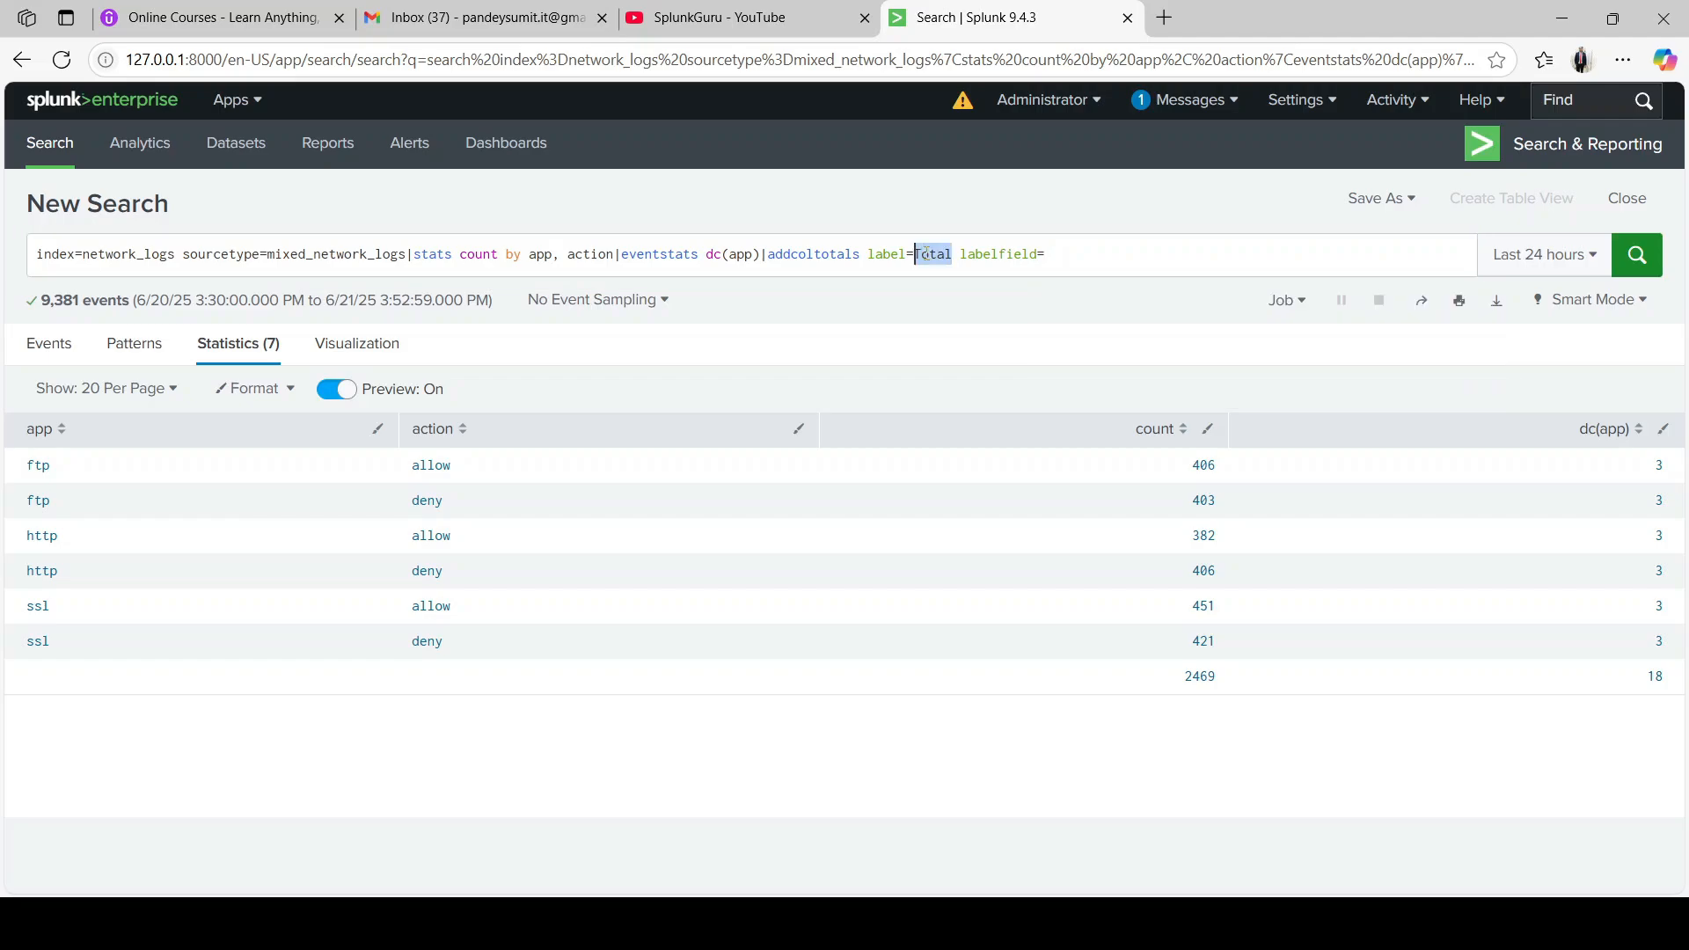
pyautogui.click(1060, 255)
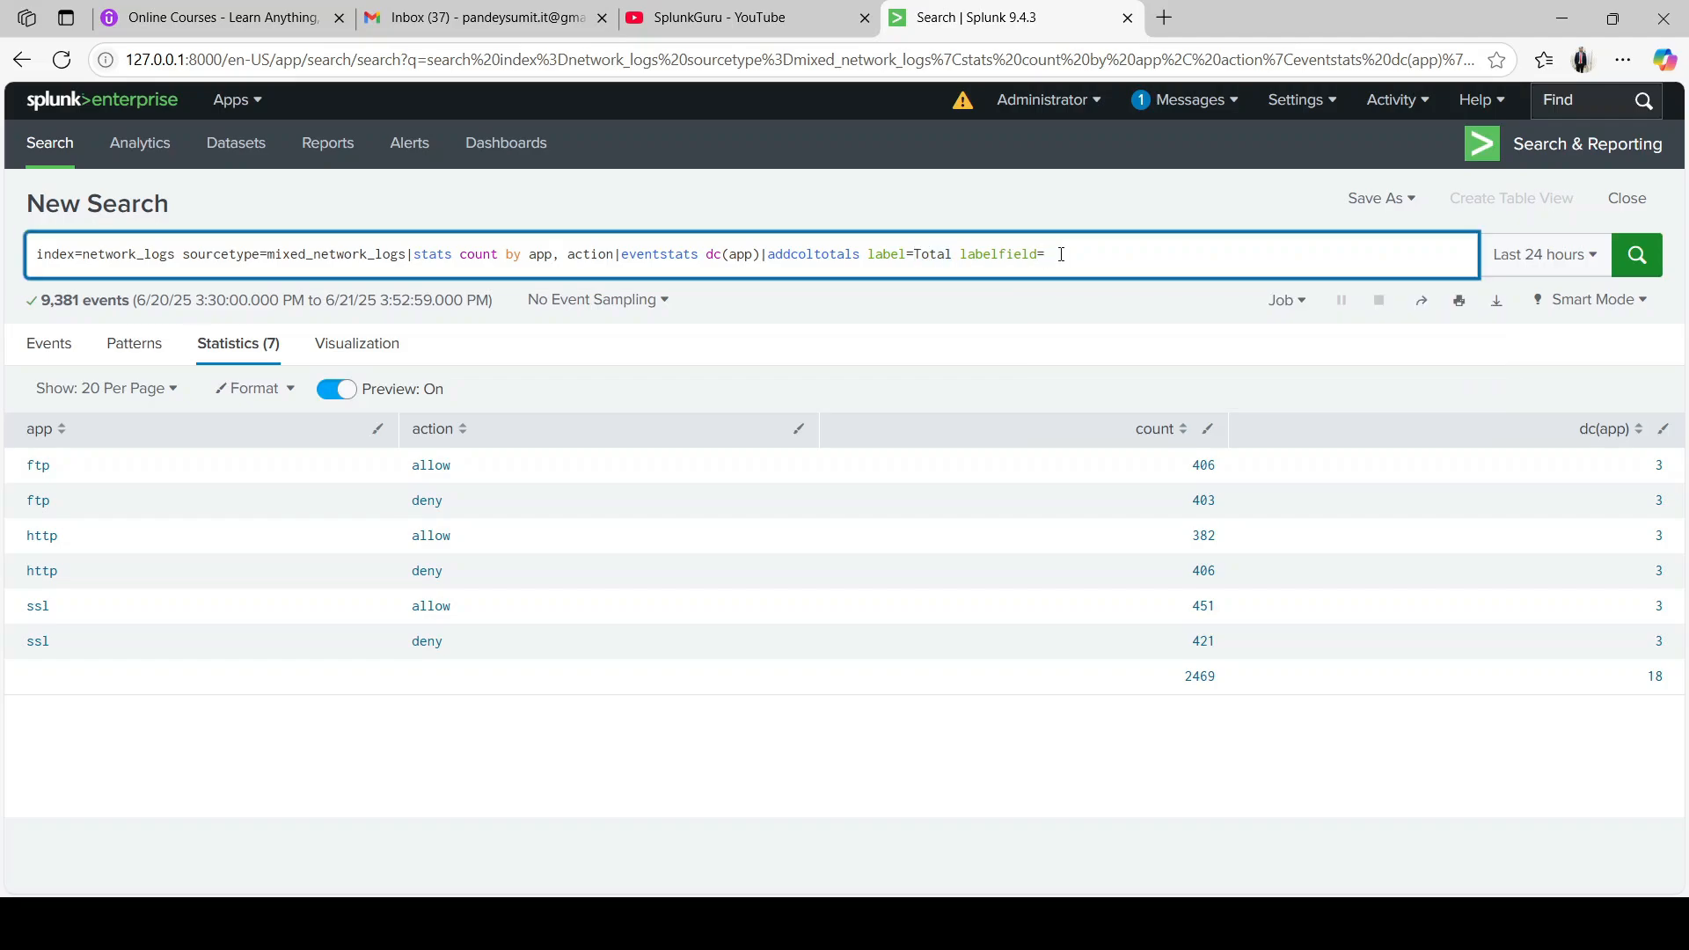
pyautogui.write('app')
pyautogui.press('Return')
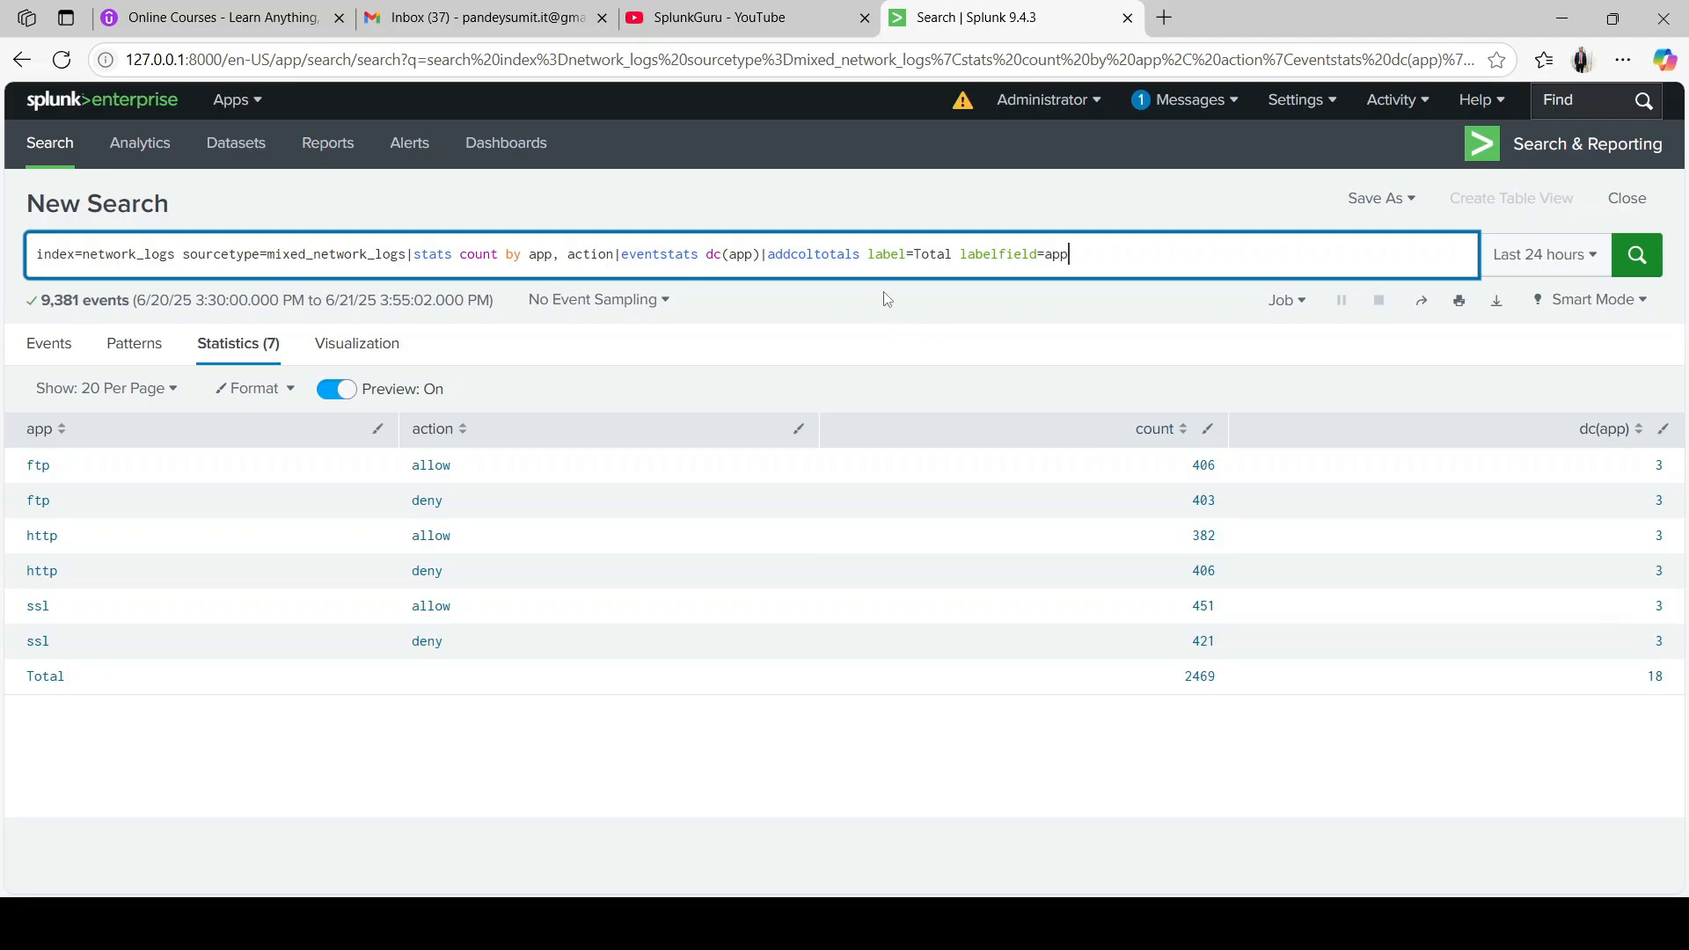
# Step: Restrict addcoltotals to the count field by inserting count before label=Total, and rerun the search
pyautogui.click(866, 257)
pyautogui.write('count')
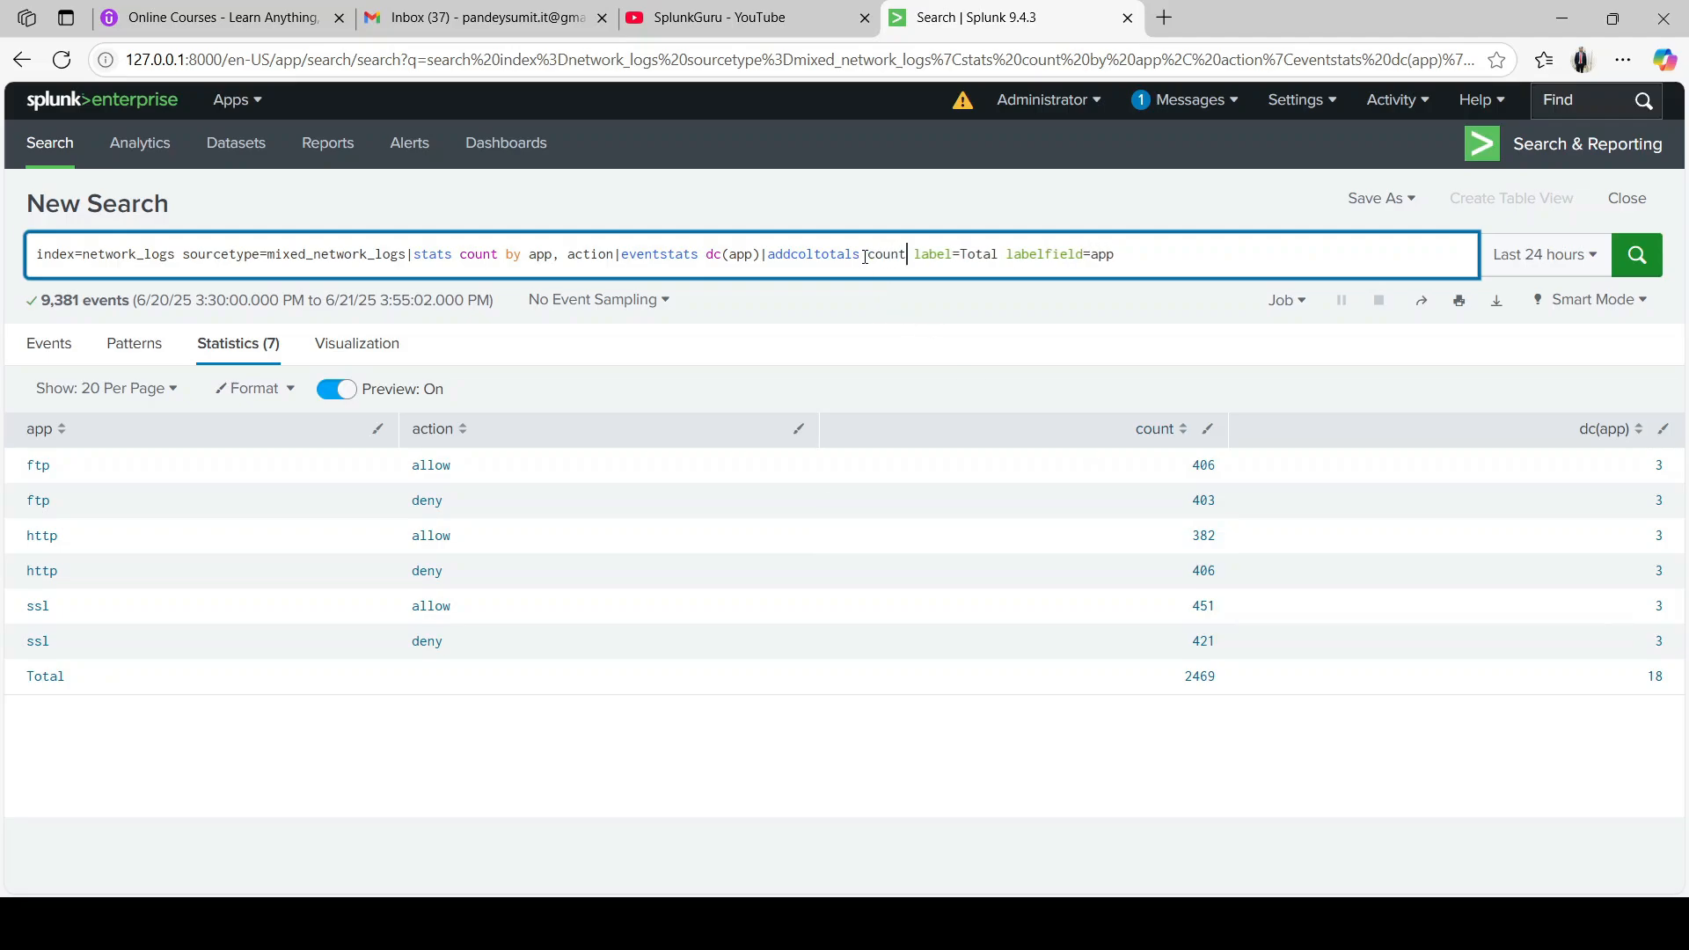
pyautogui.press('Return')
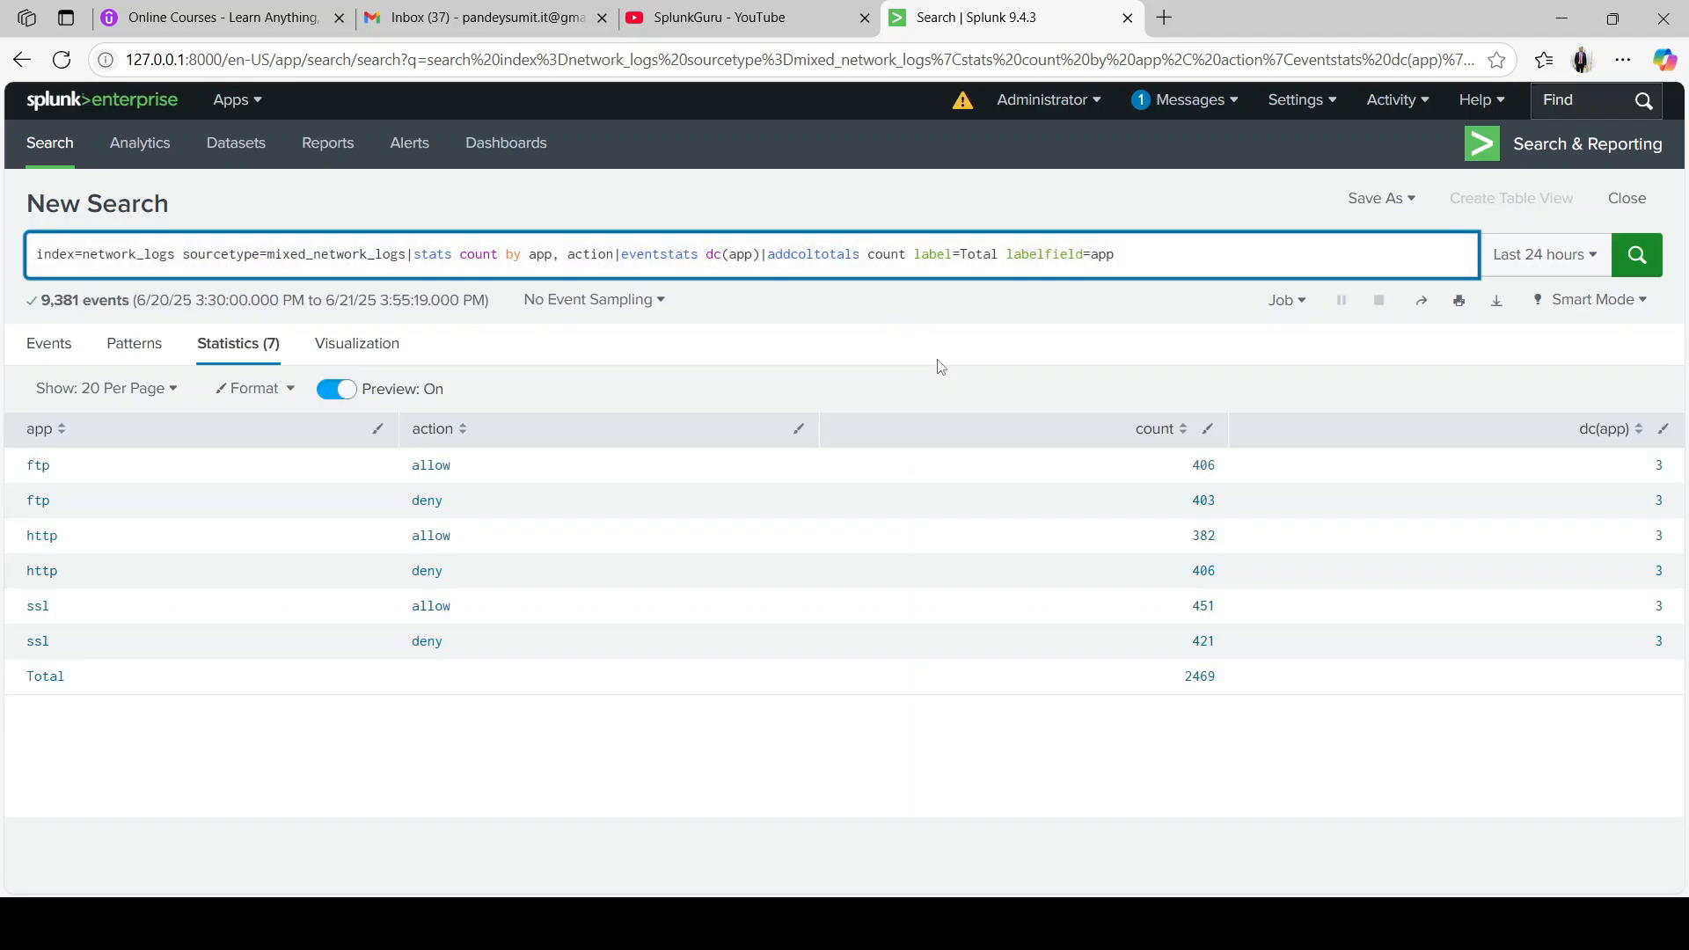
pyautogui.doubleClick(876, 253)
# Step: Remove all piped commands from the query and rerun only index=network_logs sourcetype=mixed_network_logs
pyautogui.click(1154, 251)
pyautogui.keyDown('shift'); pyautogui.click(411, 254); pyautogui.keyUp('shift')
pyautogui.press('BackSpace')
pyautogui.press('Return')
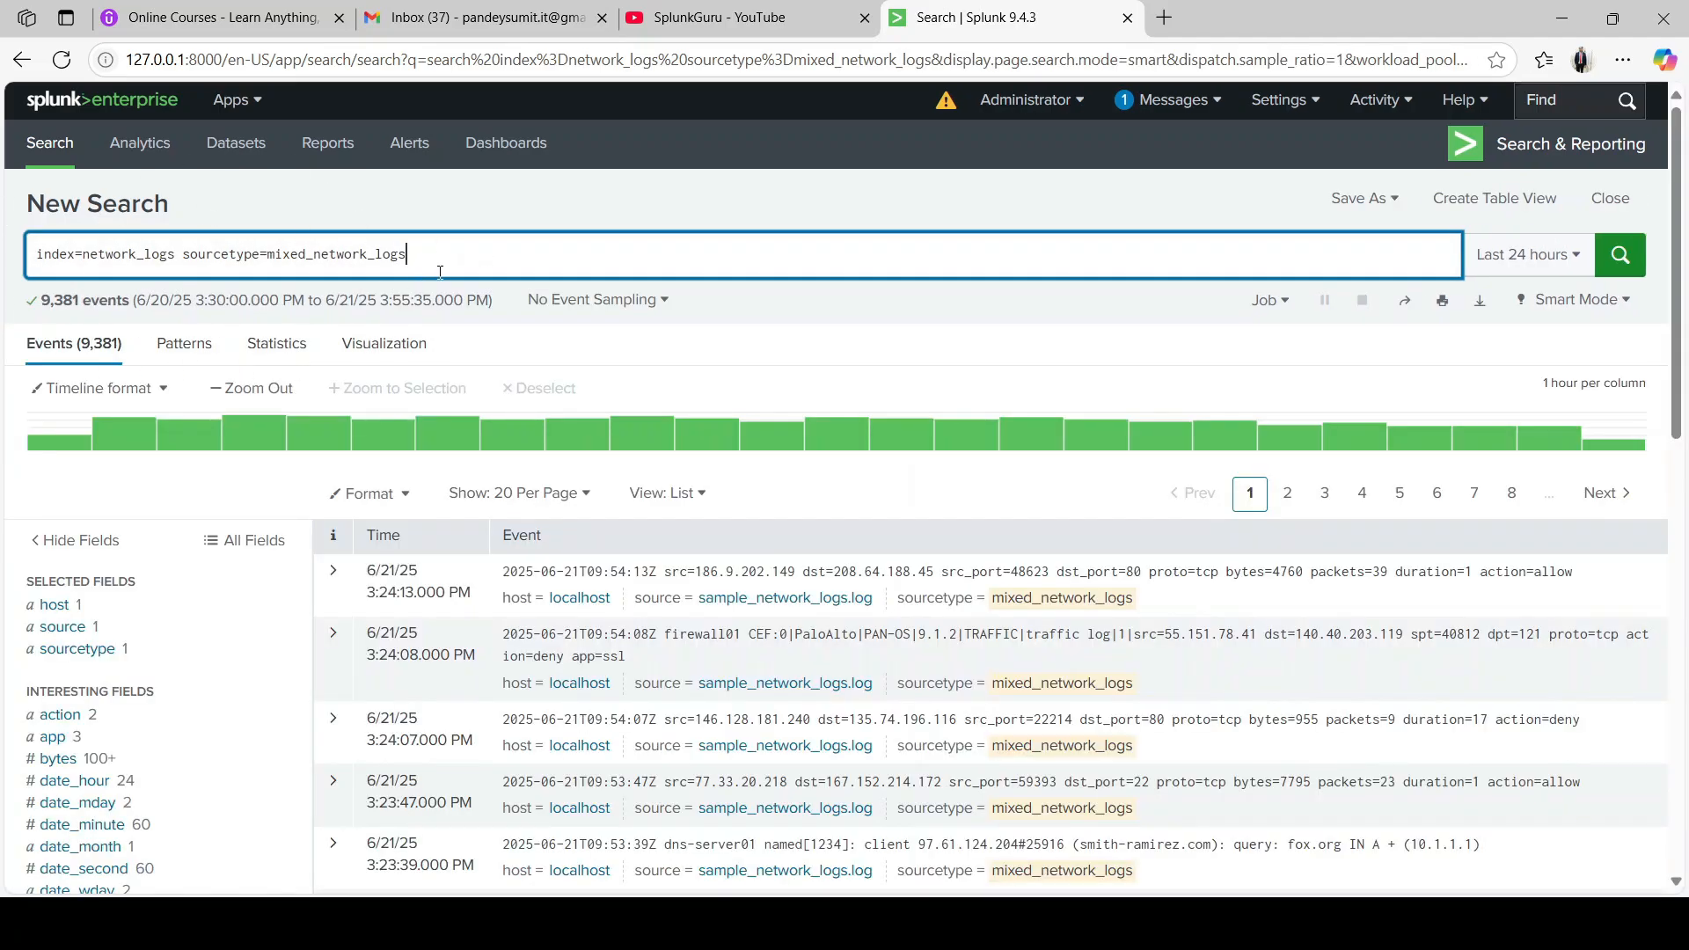
# Step: Pipe the base search into table * to tabulate all fields, run it and look over the resulting columns
pyautogui.write('|table ')
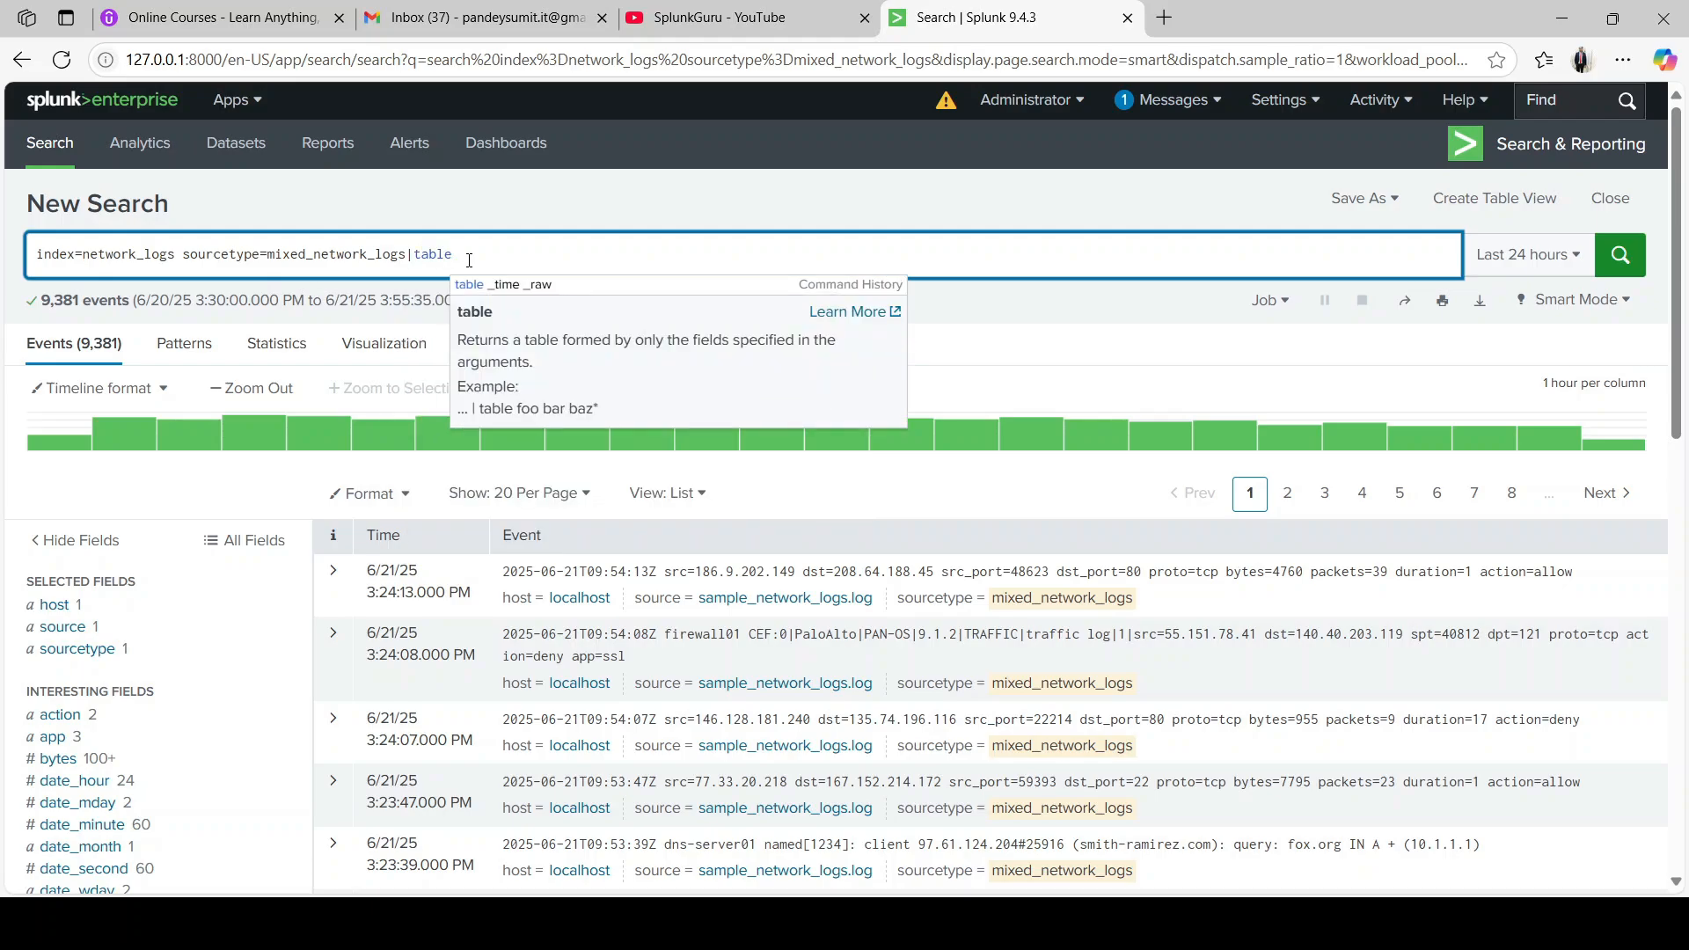
pyautogui.write('*')
pyautogui.press('Return')
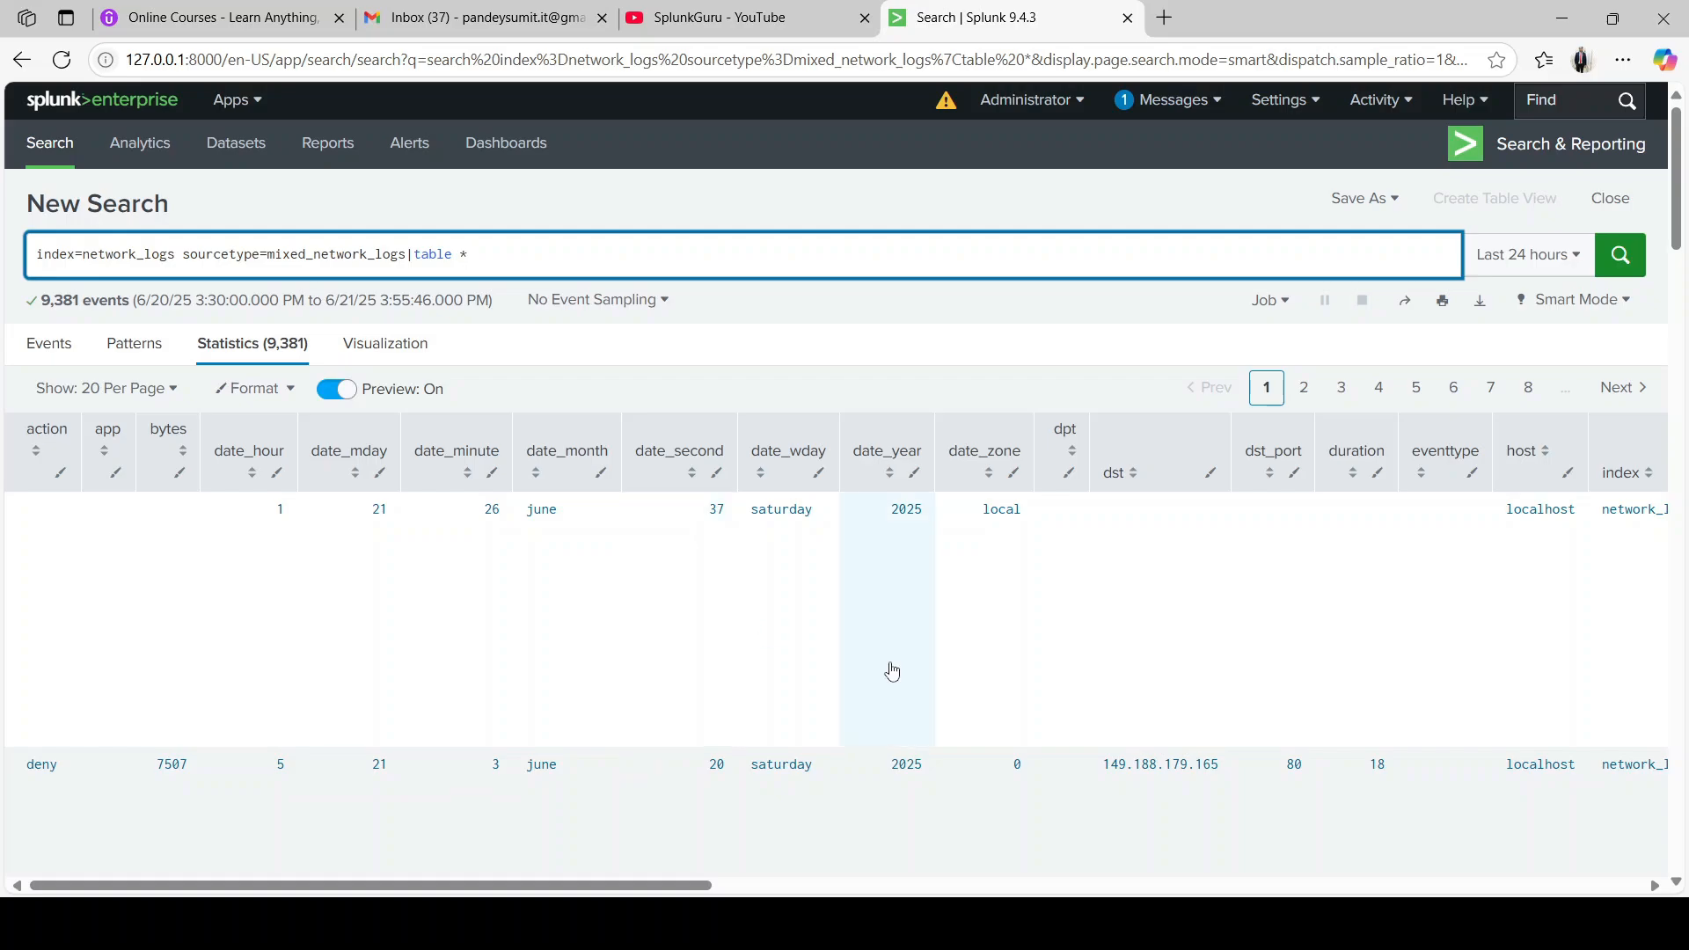
pyautogui.scroll(-7, 1105, 728)
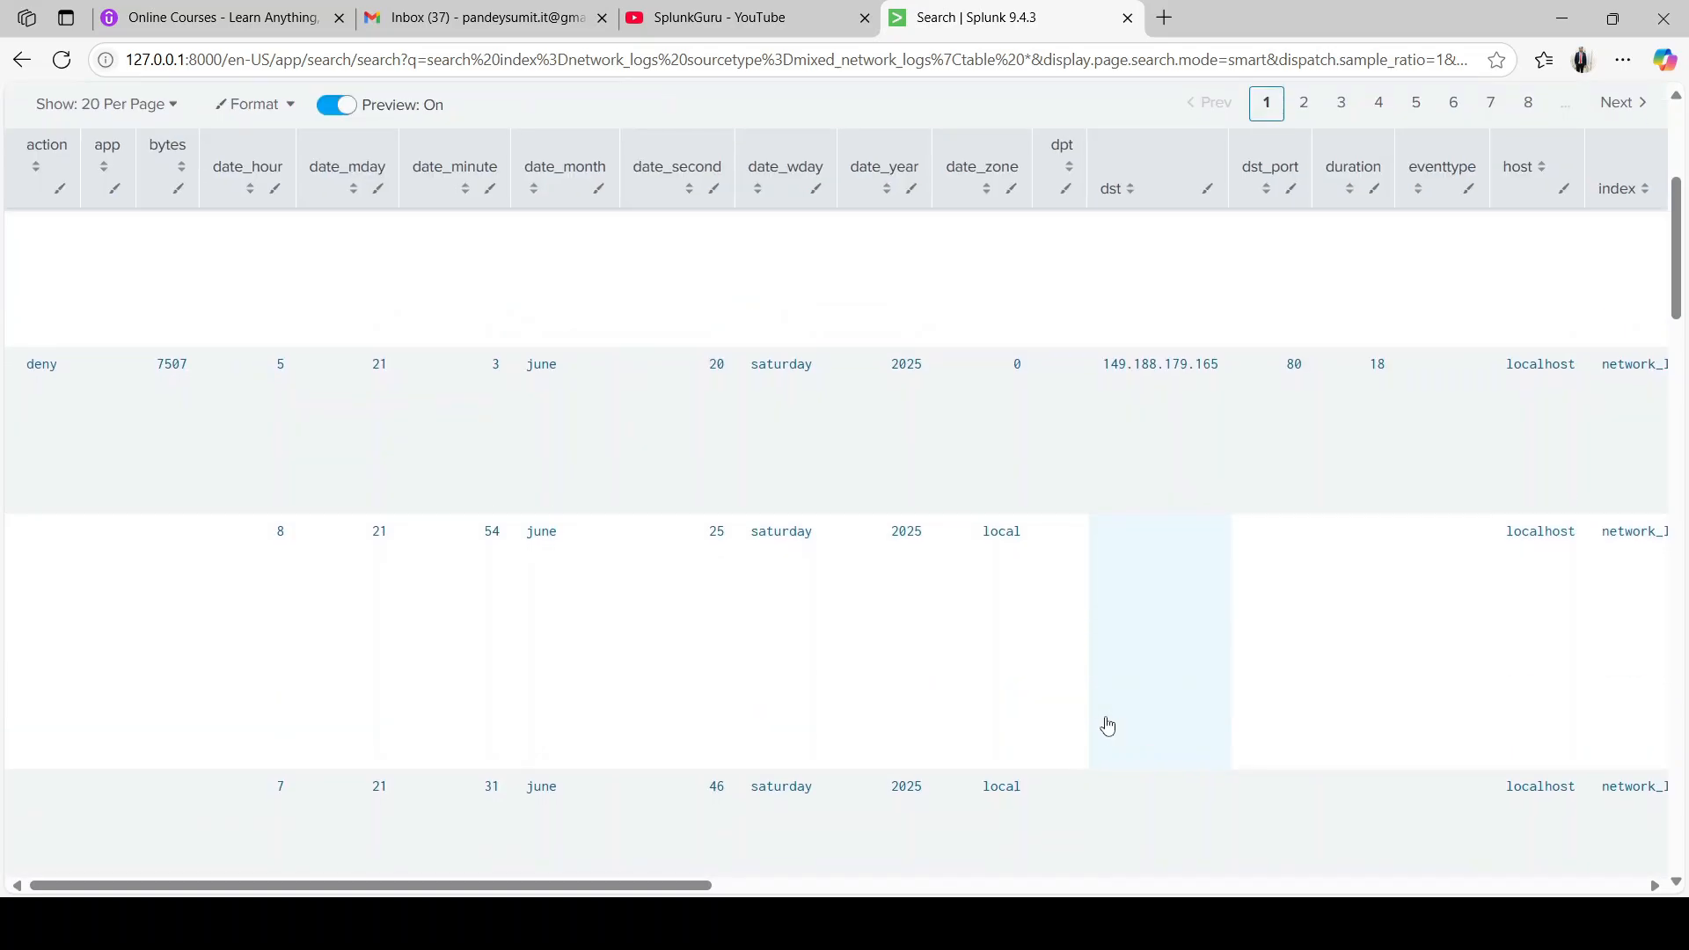
pyautogui.scroll(7, 1105, 727)
pyautogui.scroll(-1, 744, 400)
# Step: Replace the table command's * with the fields _time app action src and rerun the search
pyautogui.click(494, 262)
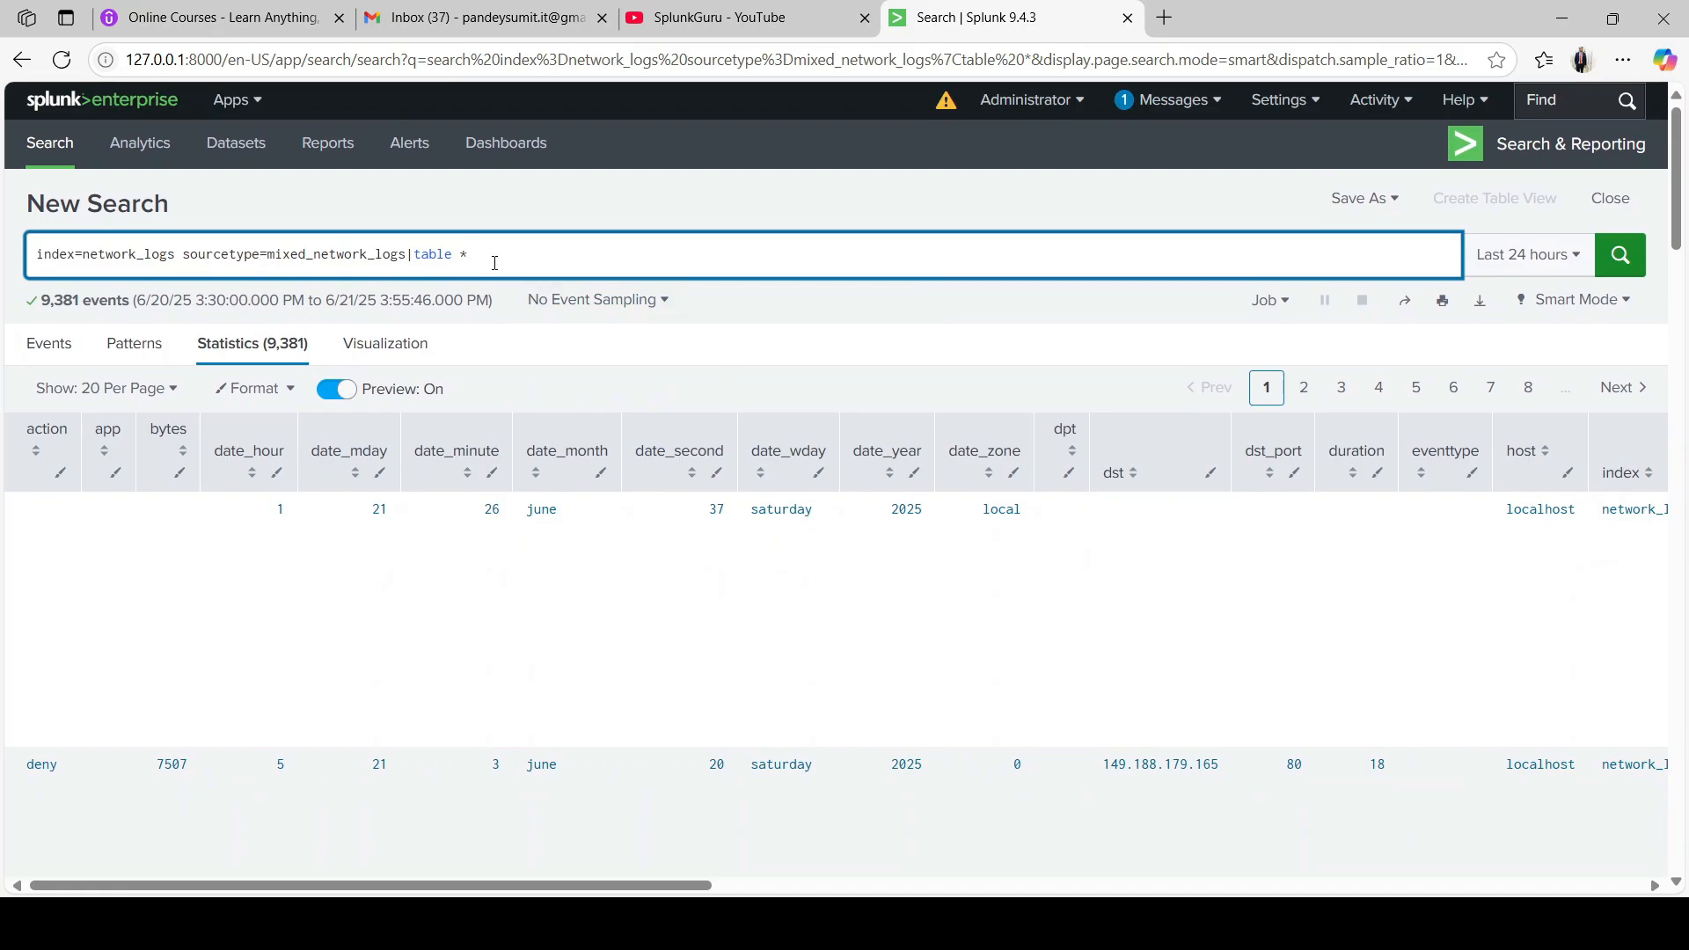
pyautogui.press('BackSpace')
pyautogui.write('a')
pyautogui.write('pp ac')
pyautogui.press('BackSpace')
pyautogui.write('_time ac')
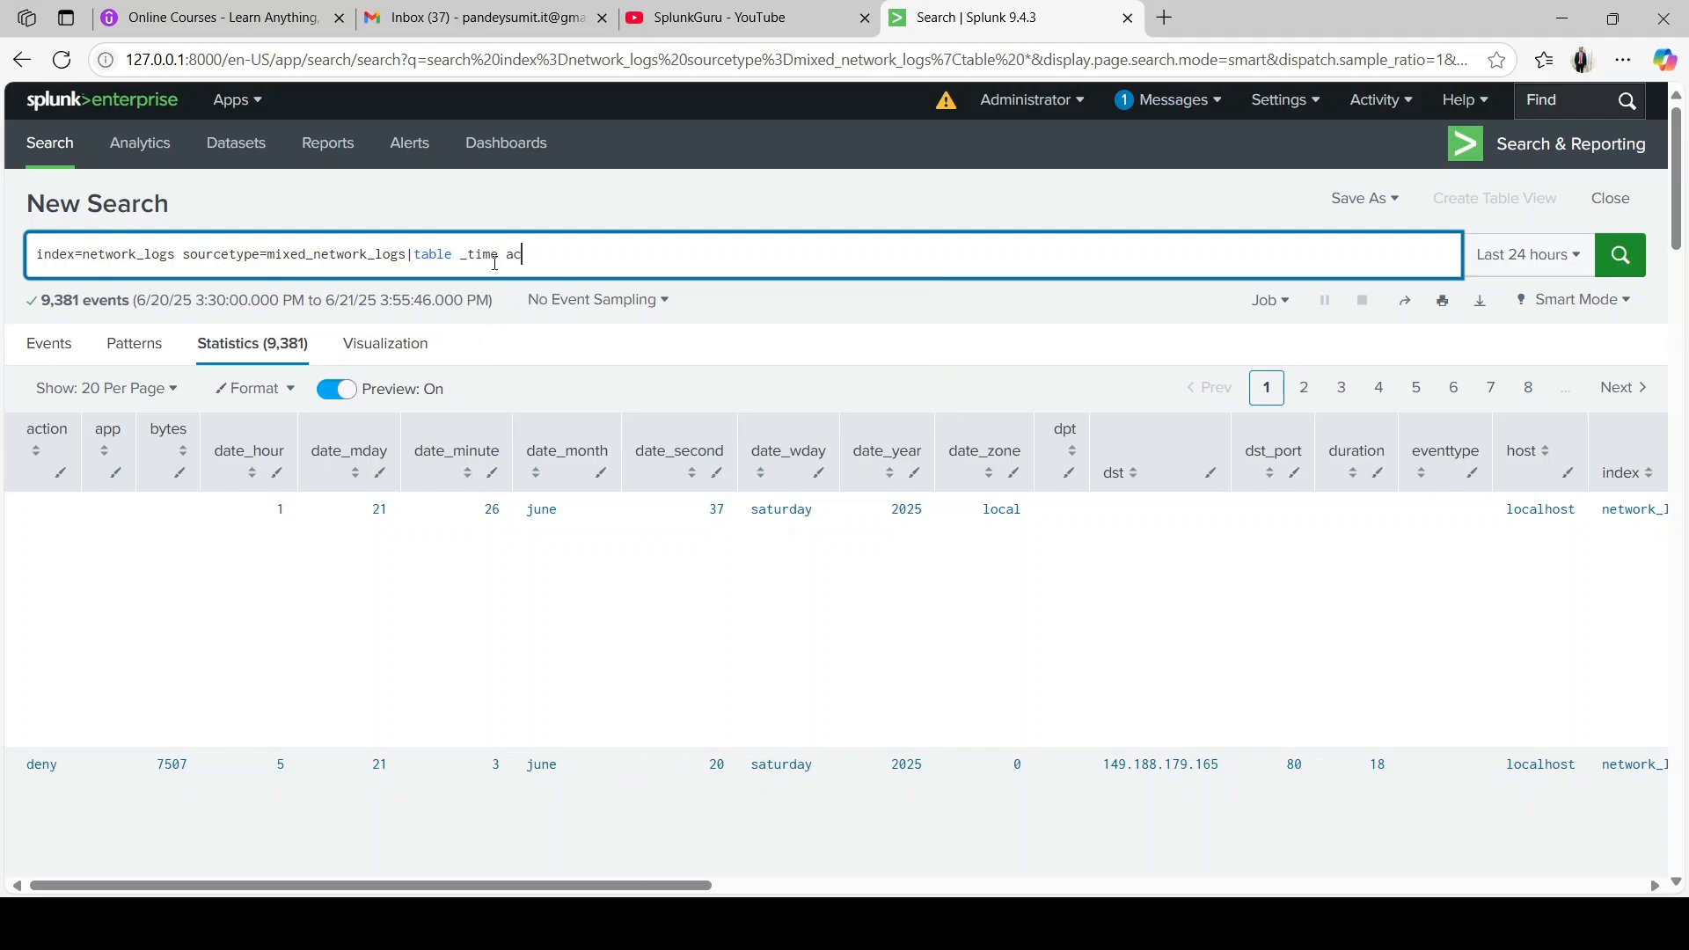
pyautogui.press('BackSpace')
pyautogui.write('pp action')
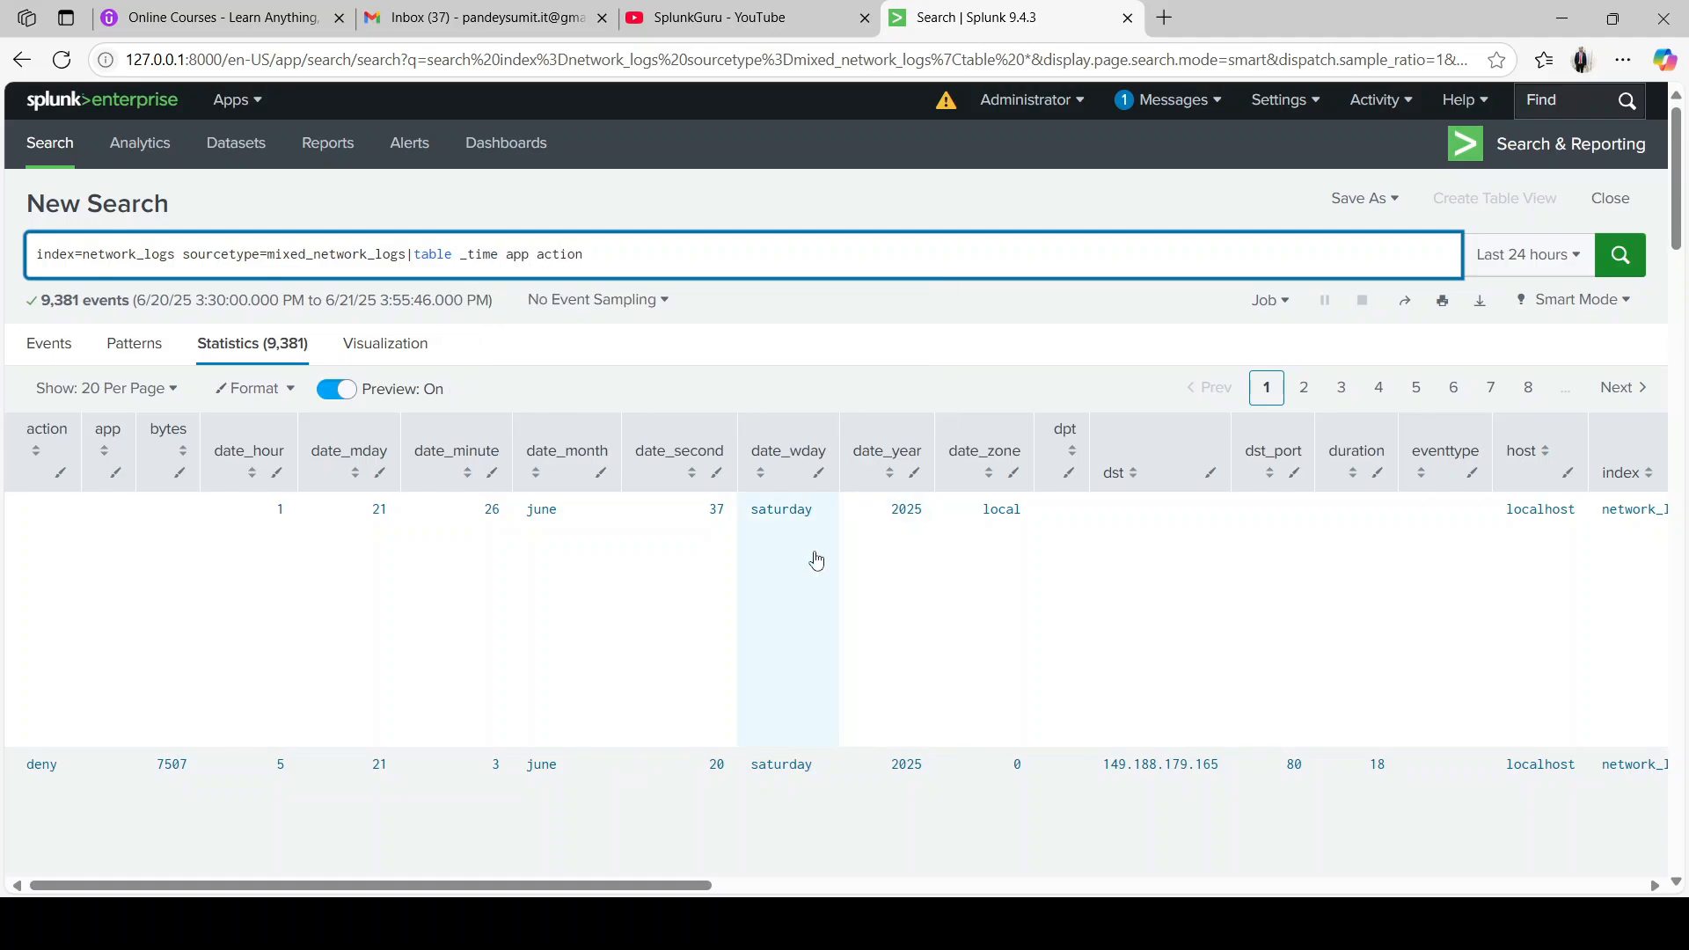
pyautogui.moveTo(521, 887); pyautogui.dragTo(854, 887)
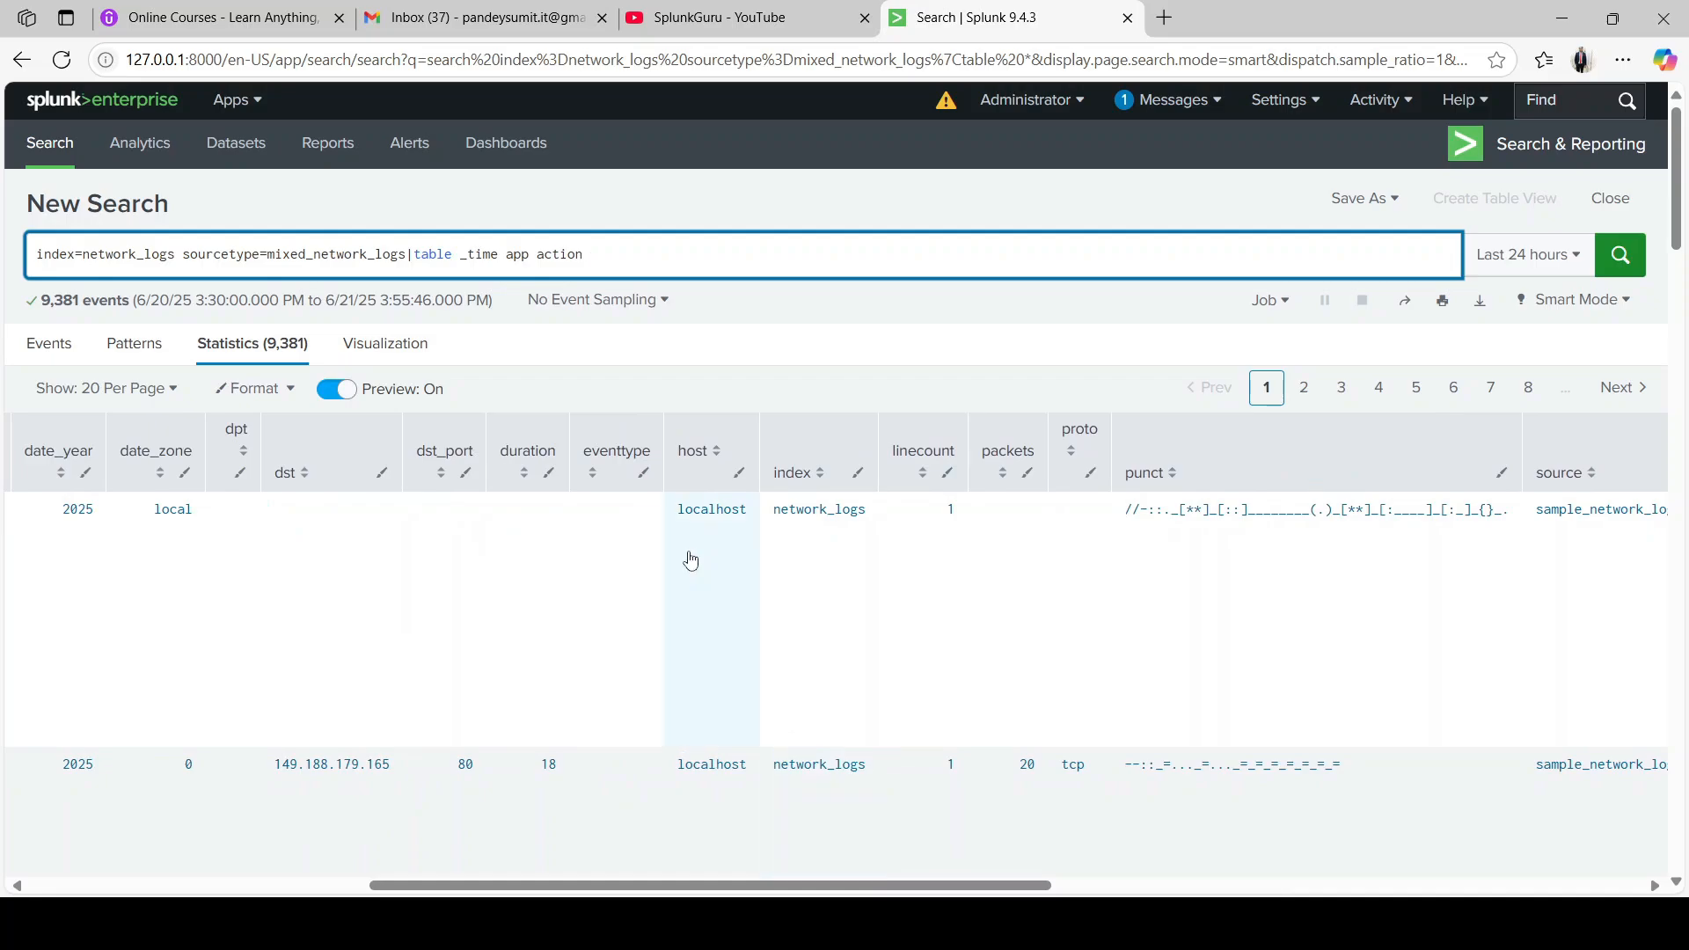
pyautogui.write('src')
pyautogui.press('Return')
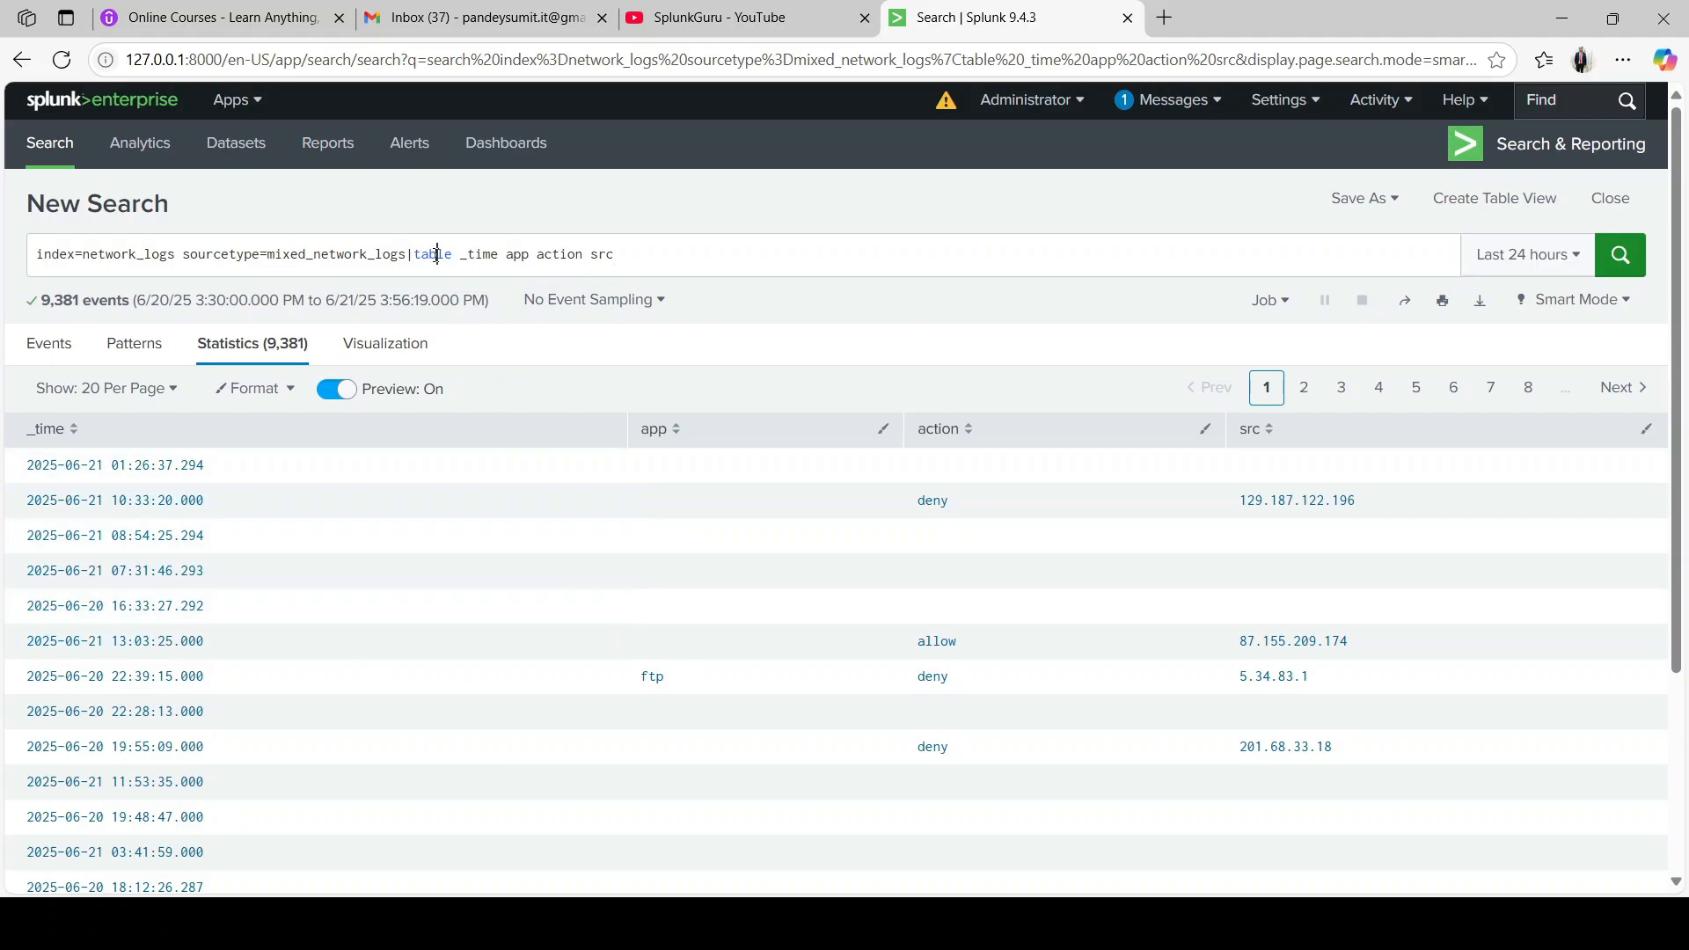
# Step: Pipe the table output into stats dc(app) and run the search
pyautogui.doubleClick(436, 254)
pyautogui.click(639, 255)
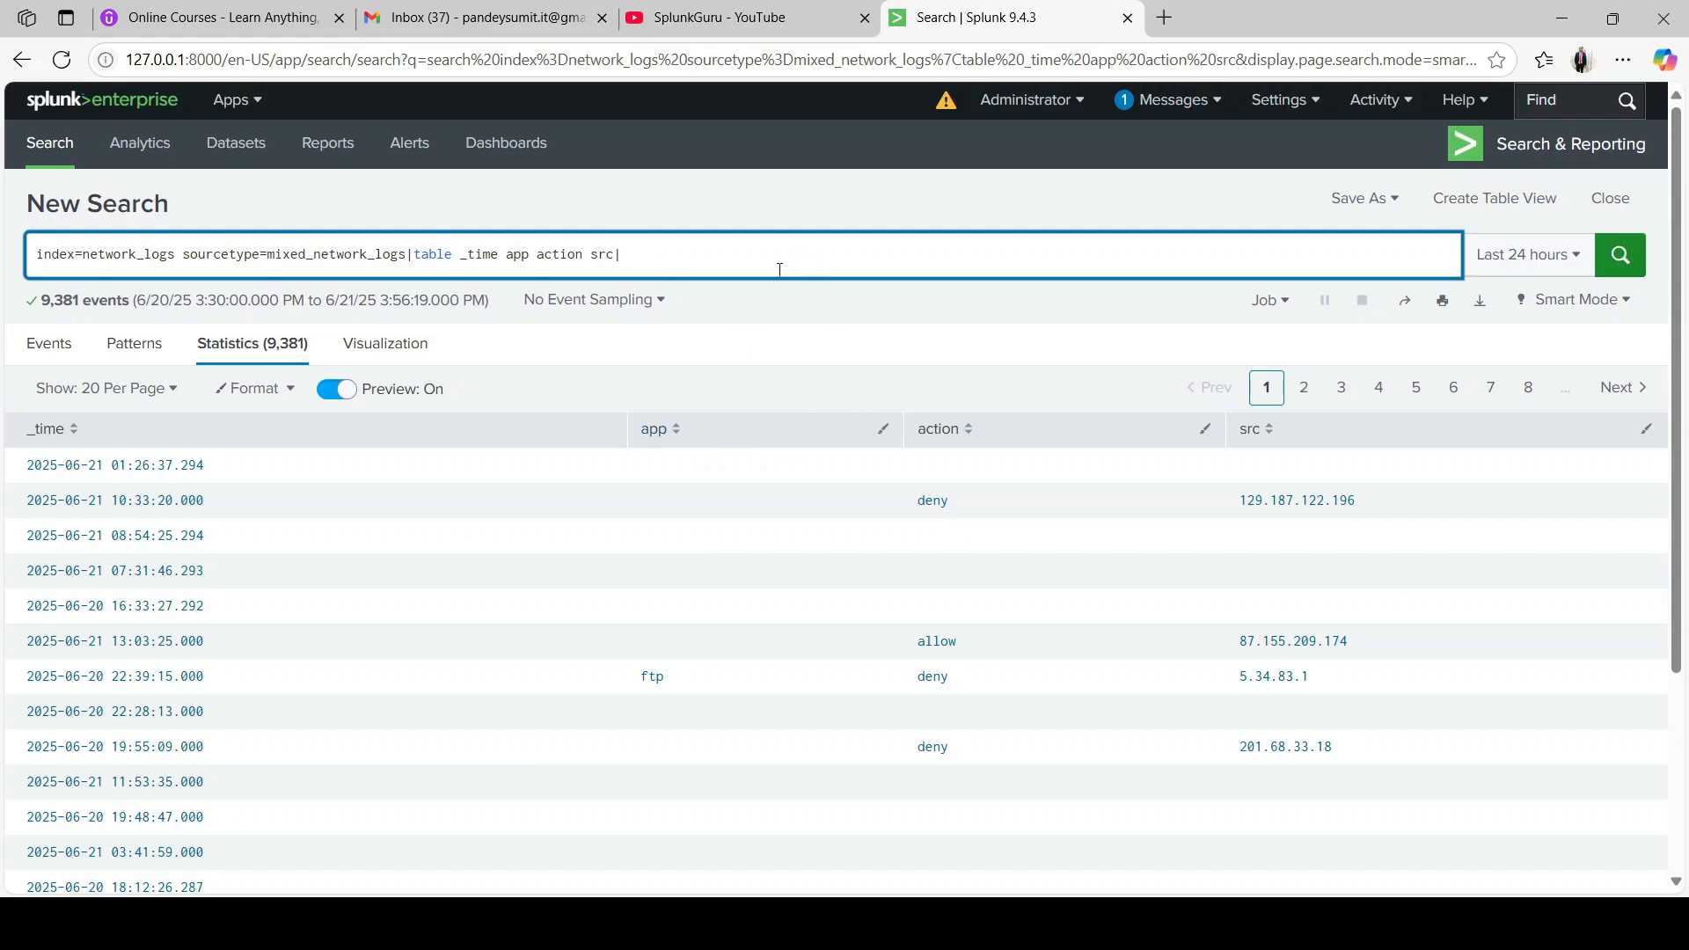
pyautogui.write('stats dc')
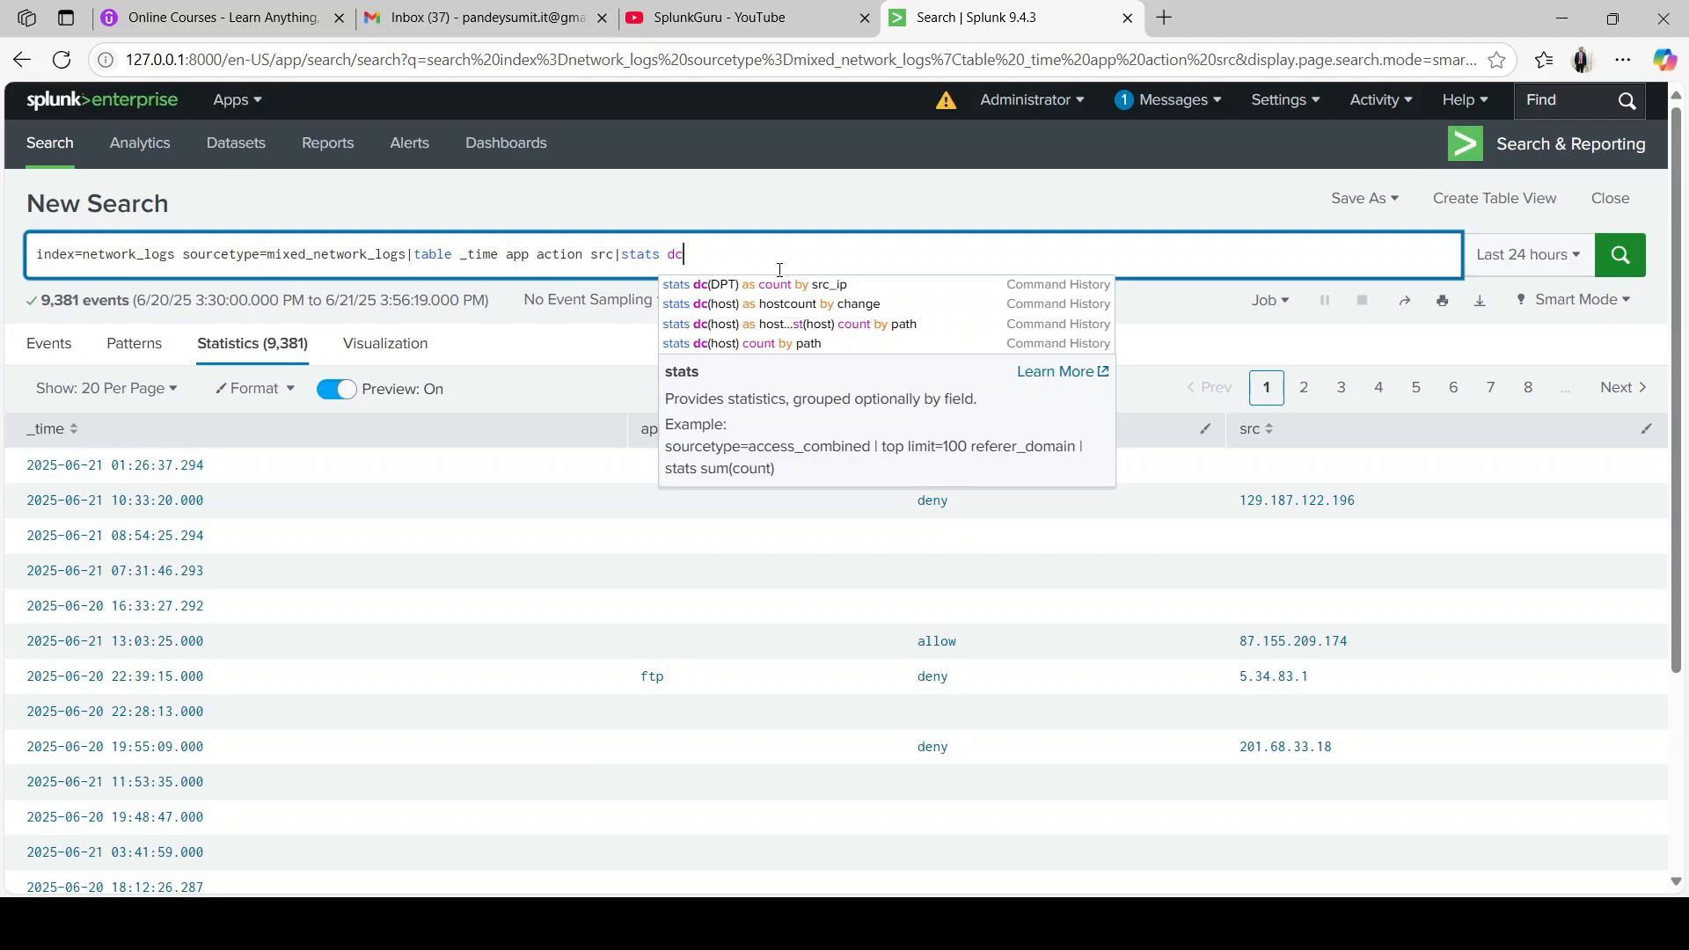
pyautogui.write('(apps')
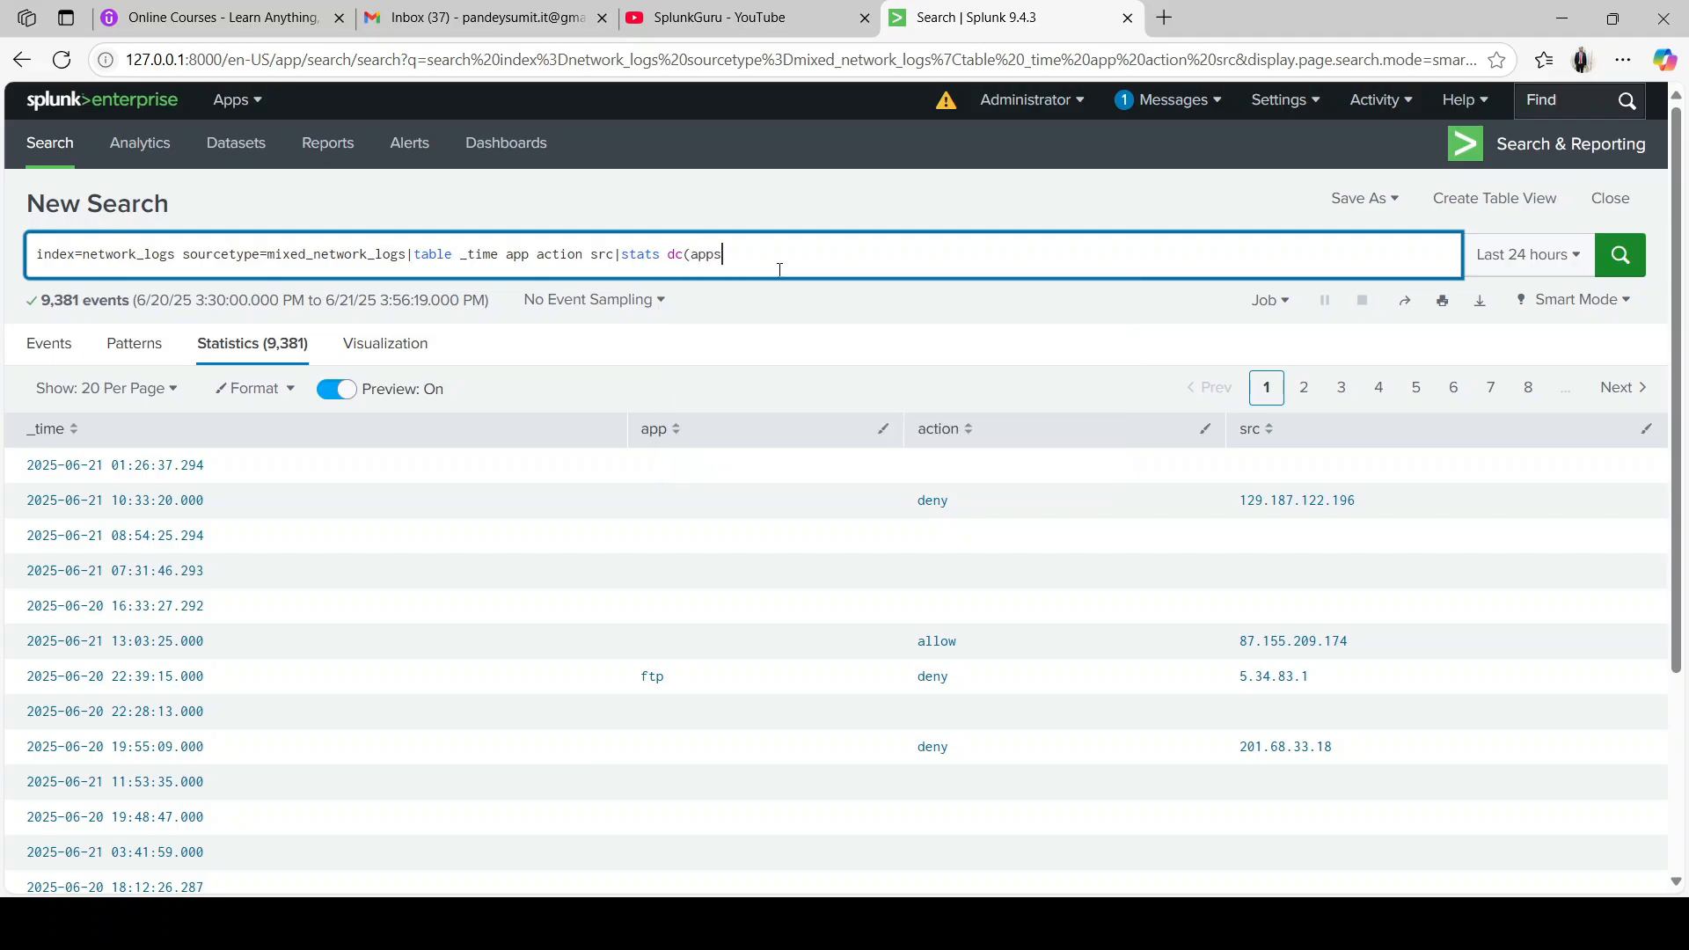
pyautogui.press('BackSpace')
pyautogui.write(')')
pyautogui.press('Return')
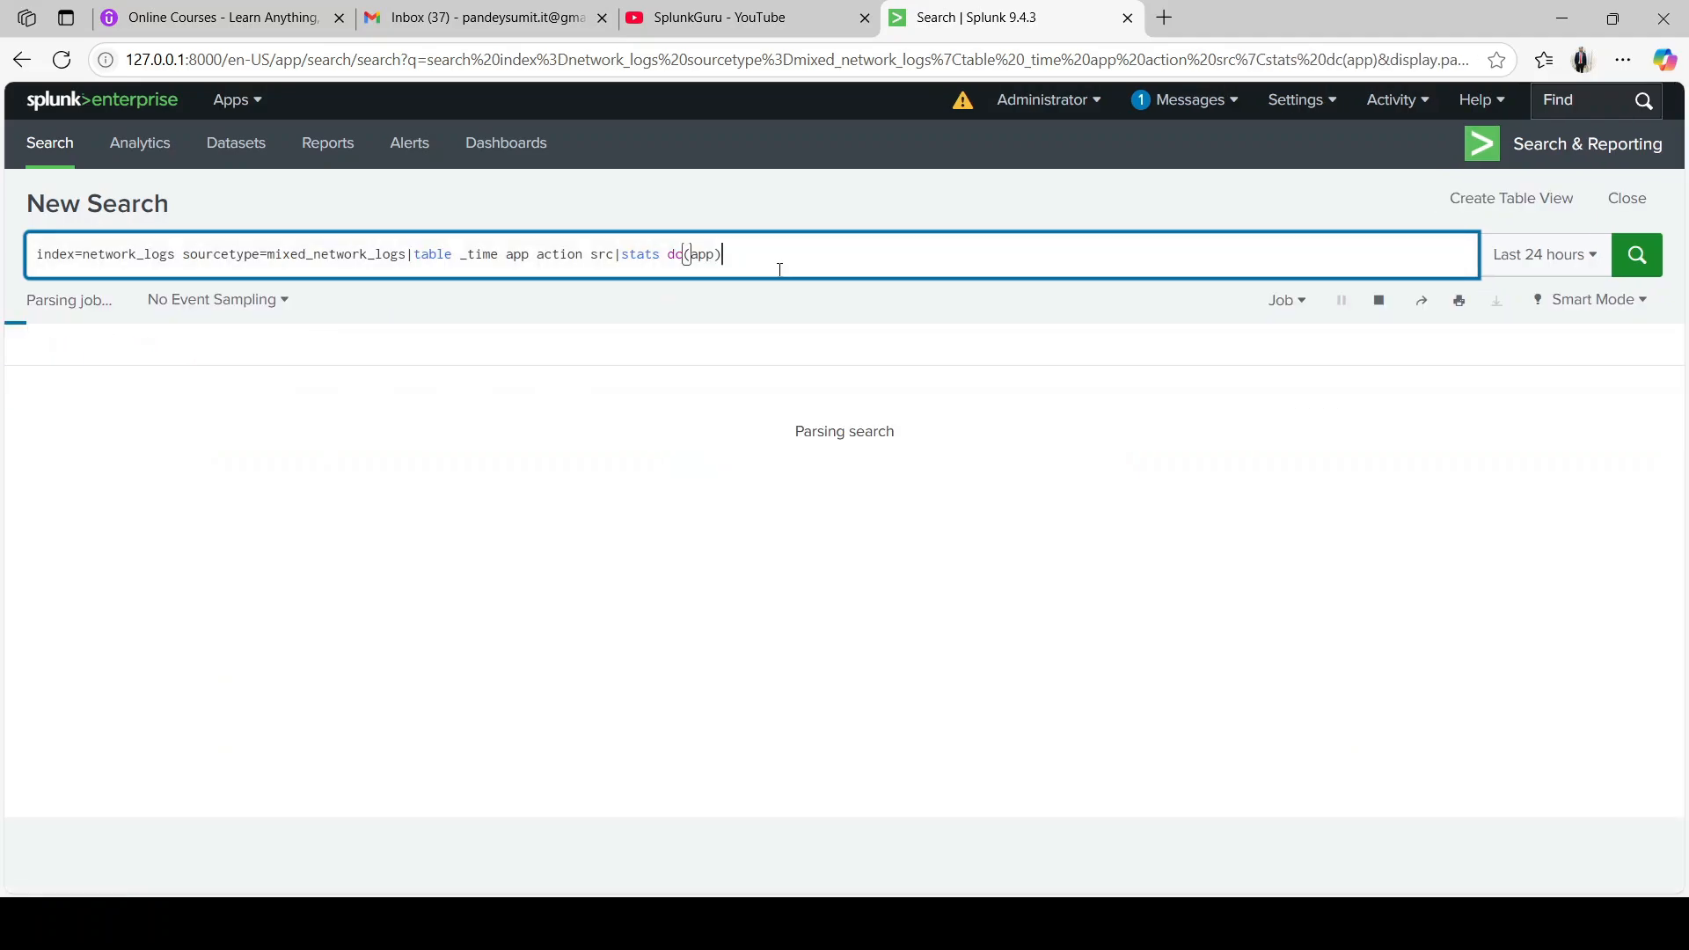
# Step: Strip the stats and table commands from the query and rerun only index=network_logs sourcetype=mixed_network_logs
pyautogui.press('Return')
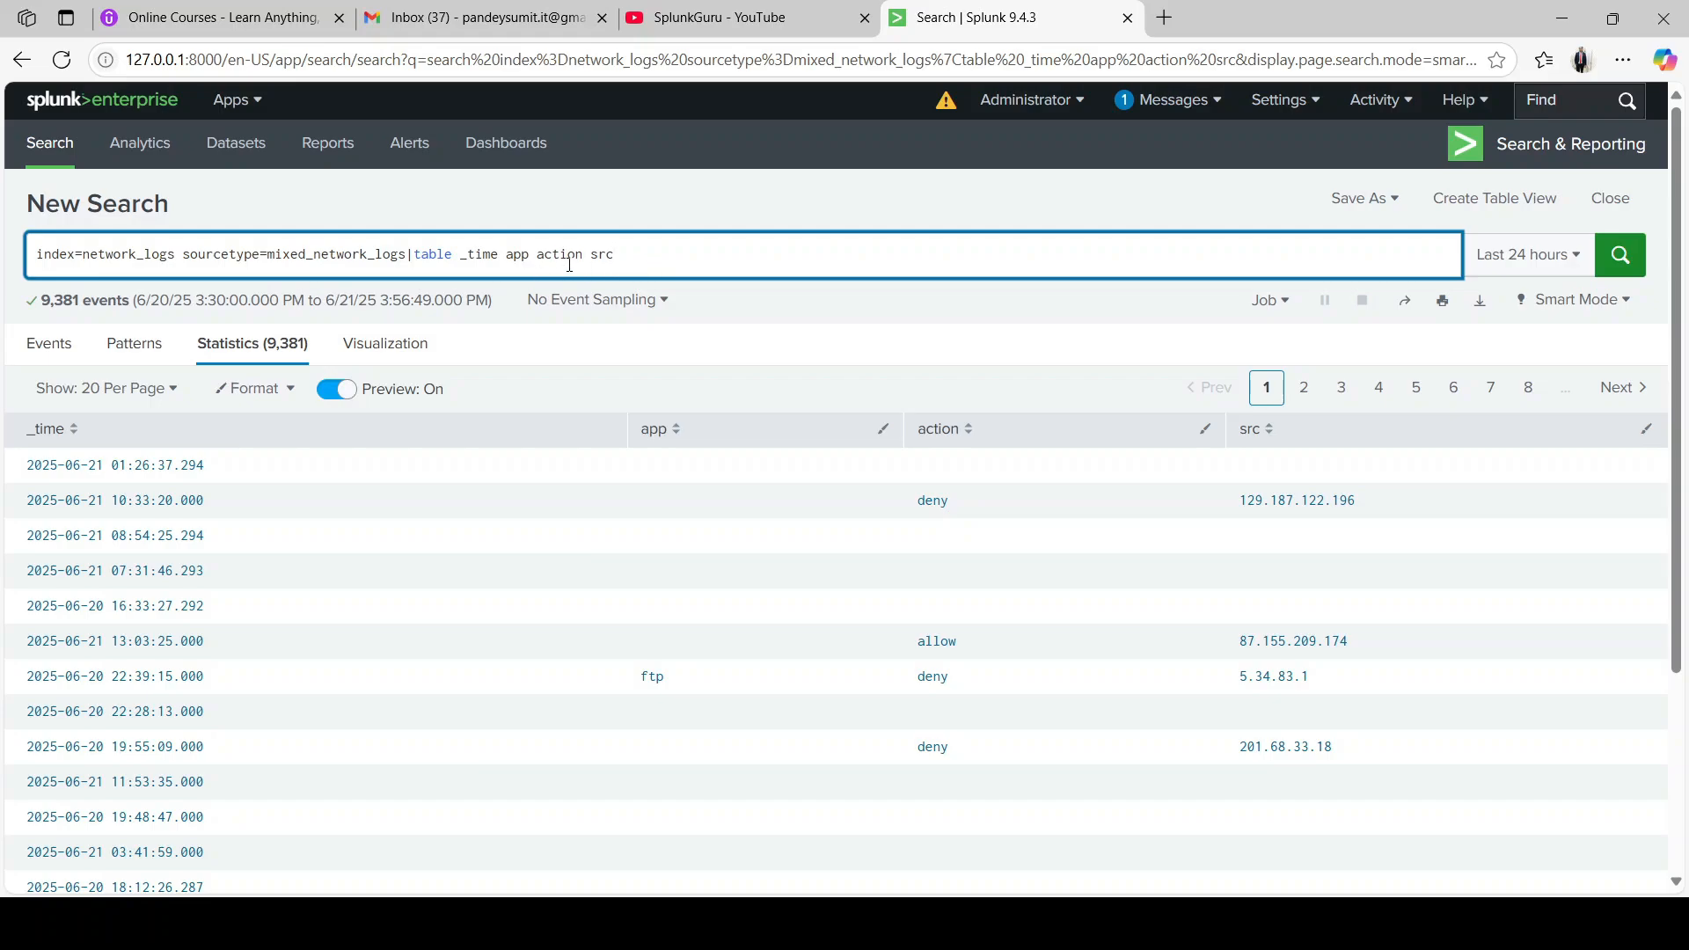
pyautogui.keyDown('shift'); pyautogui.click(421, 256); pyautogui.keyUp('shift')
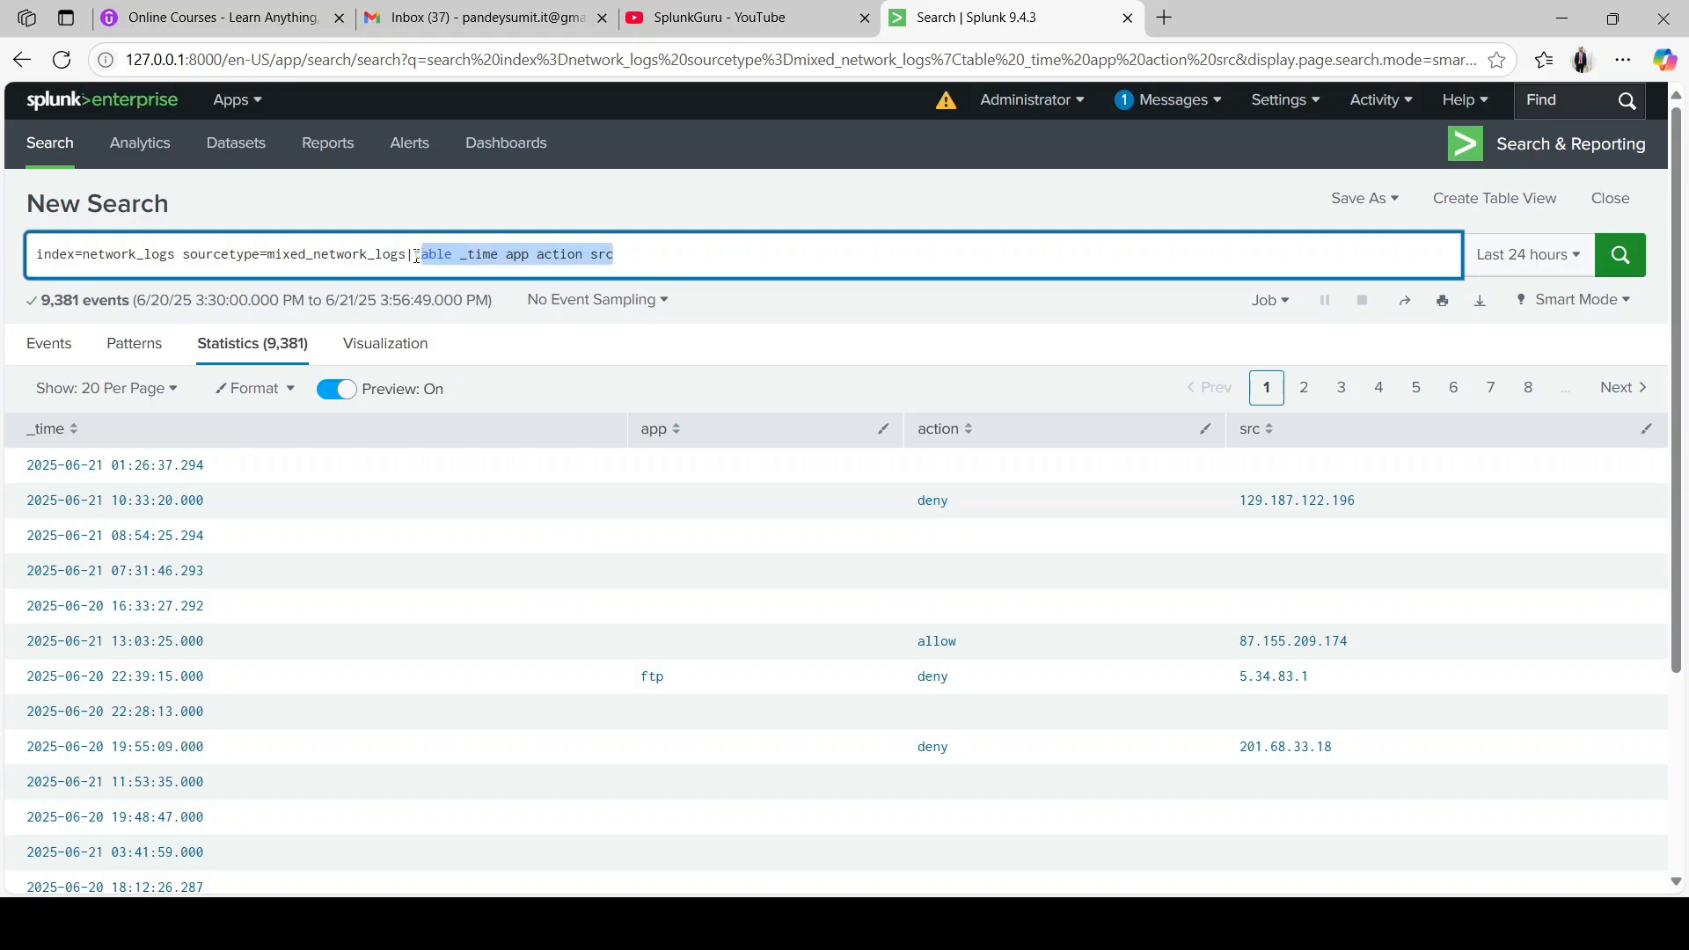
pyautogui.click(414, 256)
pyautogui.moveTo(406, 255); pyautogui.dragTo(35, 255)
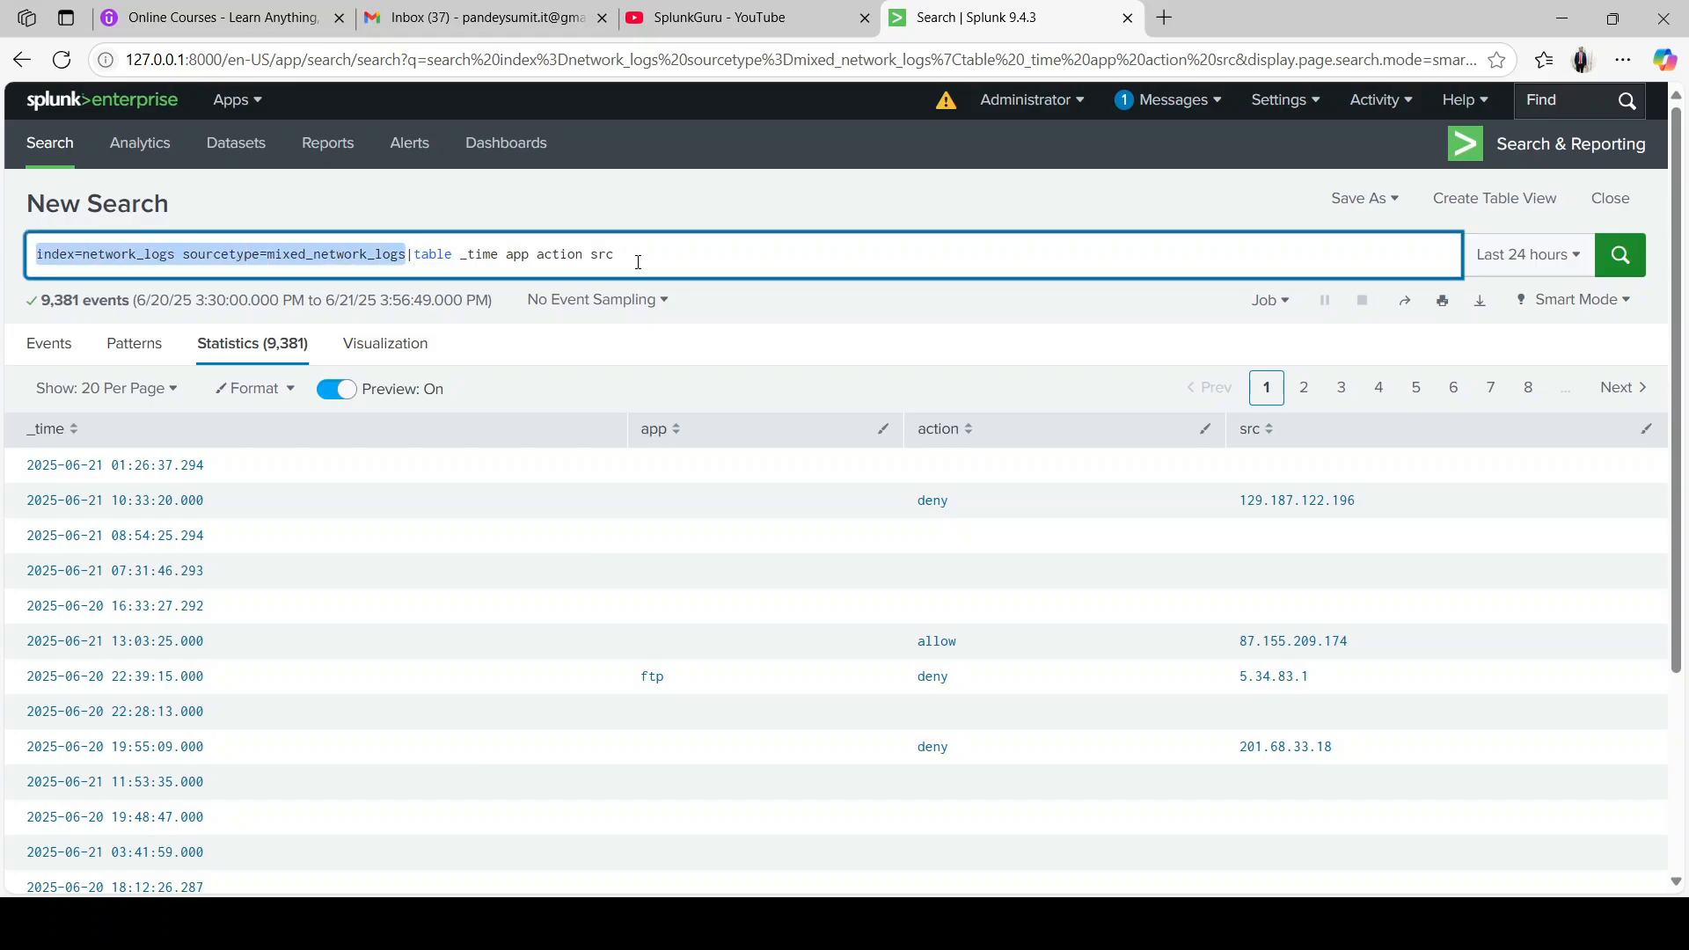
pyautogui.click(638, 262)
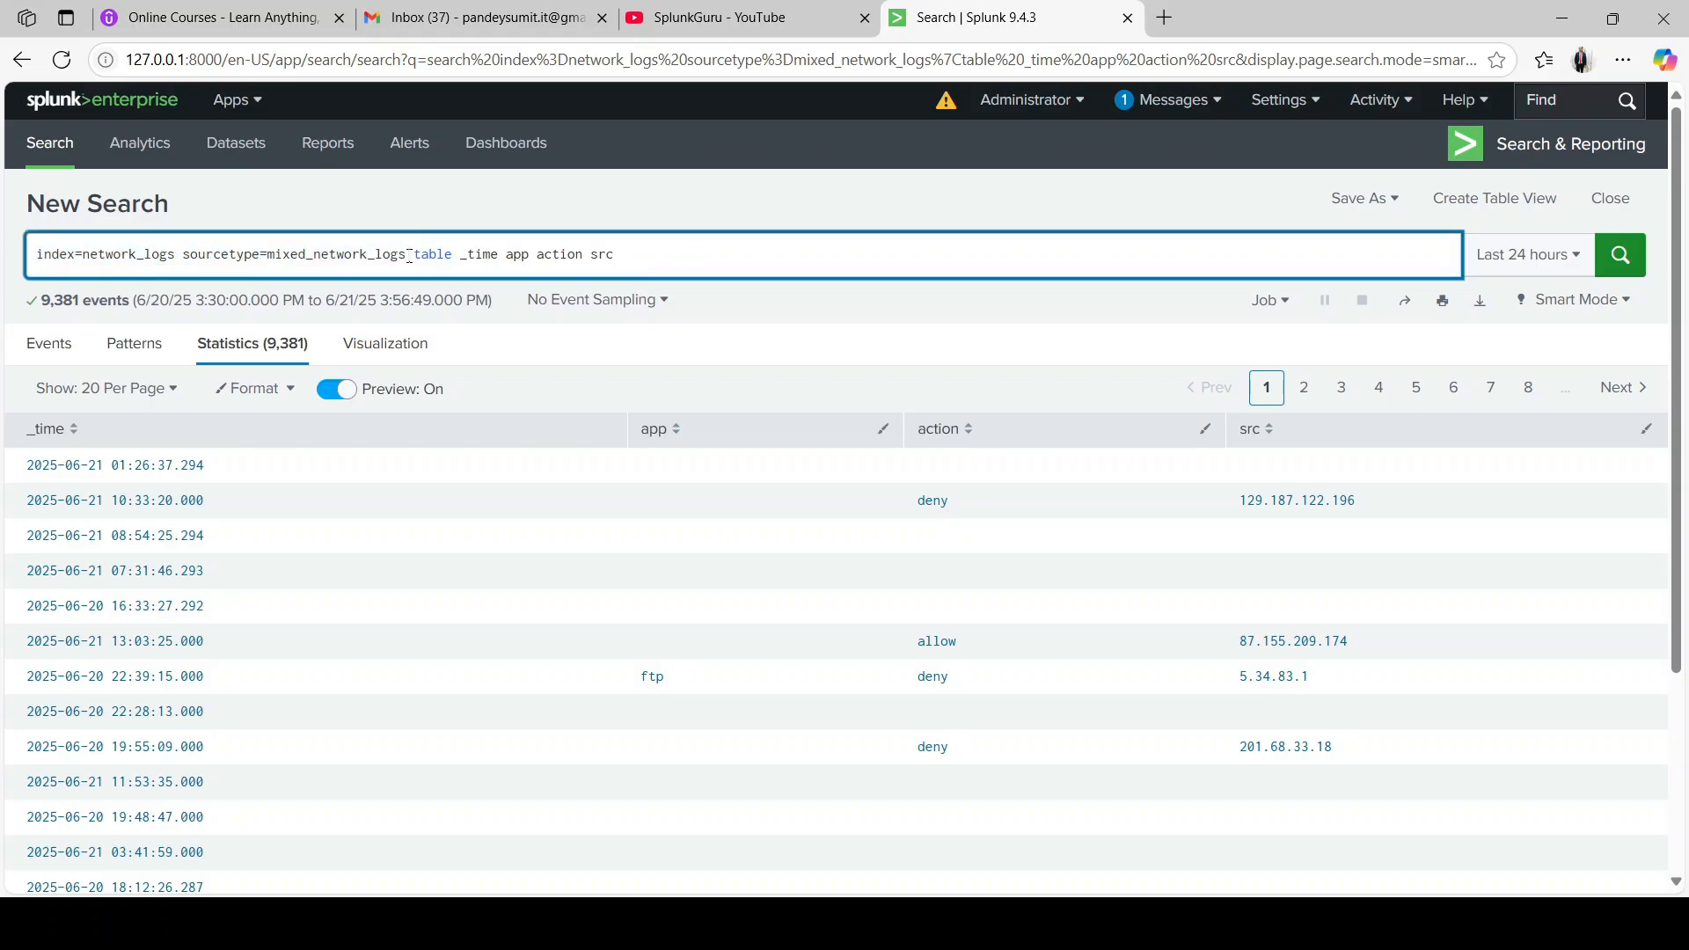
pyautogui.moveTo(409, 256); pyautogui.dragTo(614, 256)
pyautogui.press('BackSpace')
pyautogui.press('Return')
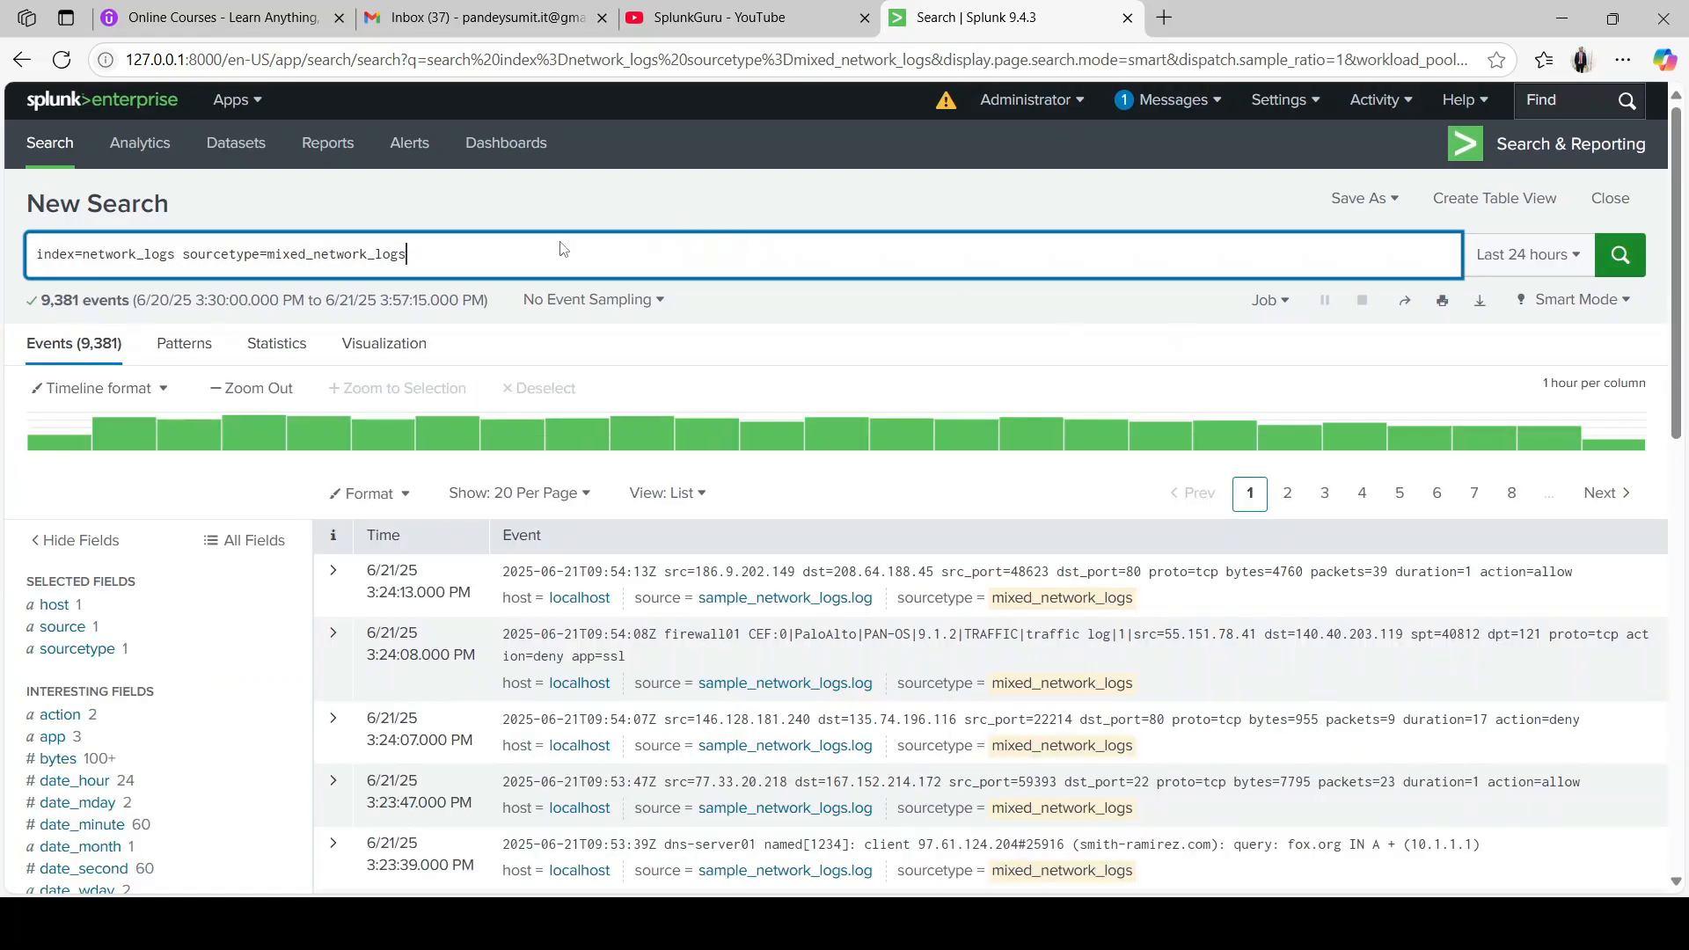
# Step: Check the app field's values, then add app!=ssl AND app!=ftp to the base search and run it
pyautogui.click(547, 218)
pyautogui.click(468, 257)
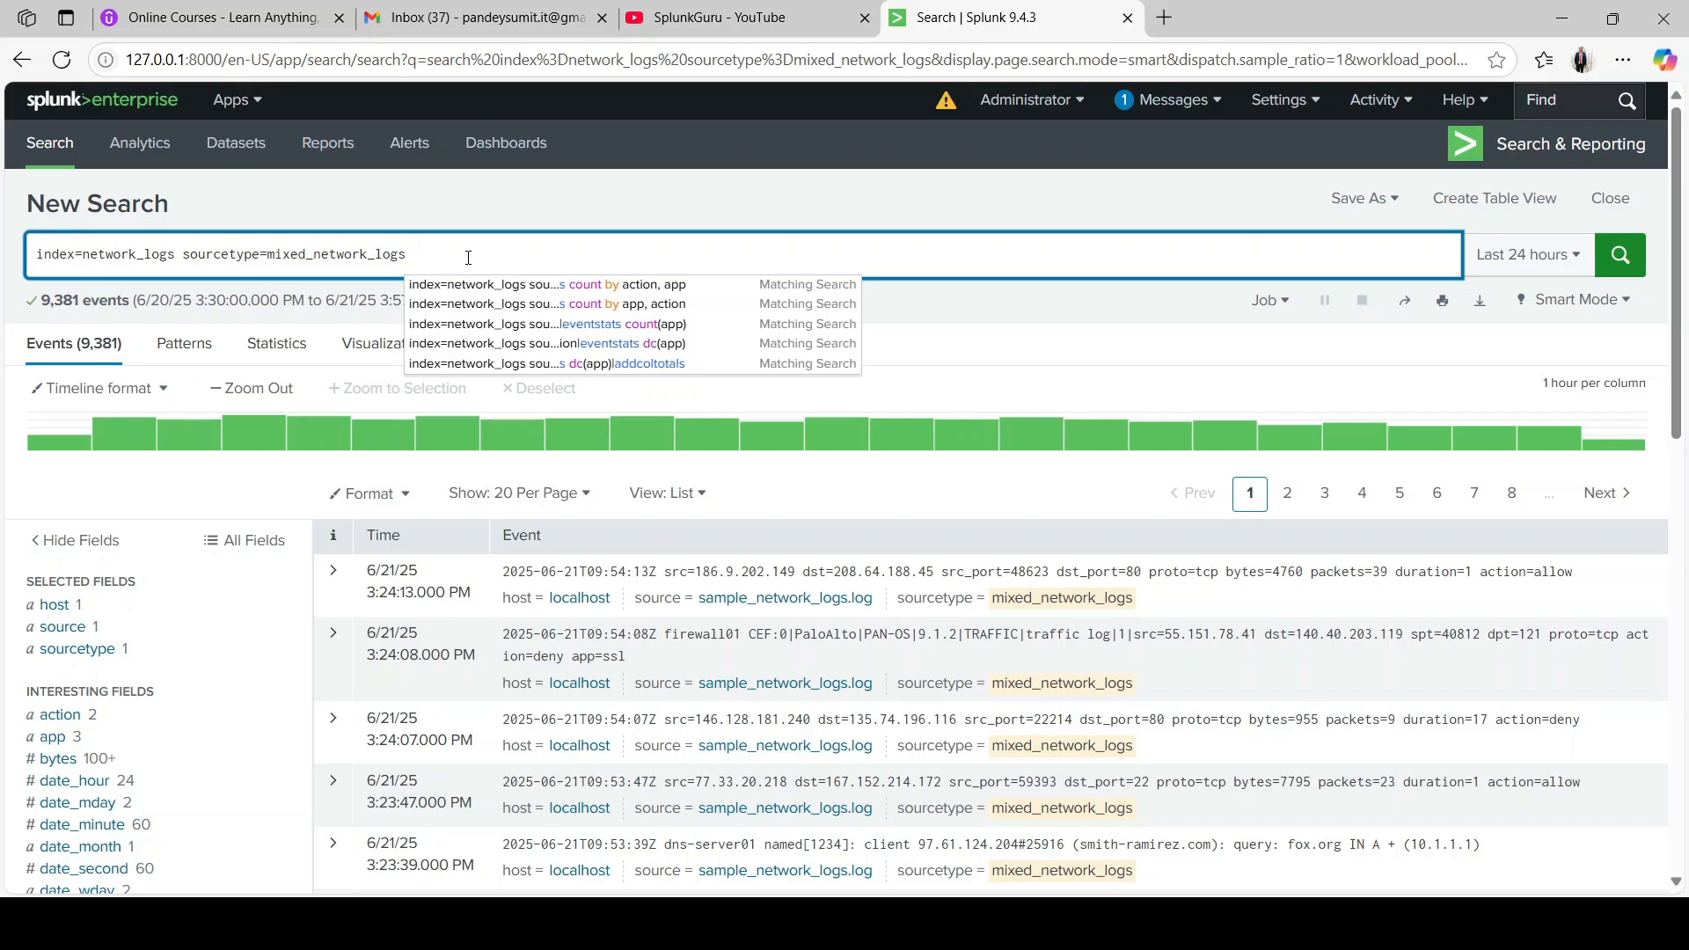
pyautogui.click(69, 743)
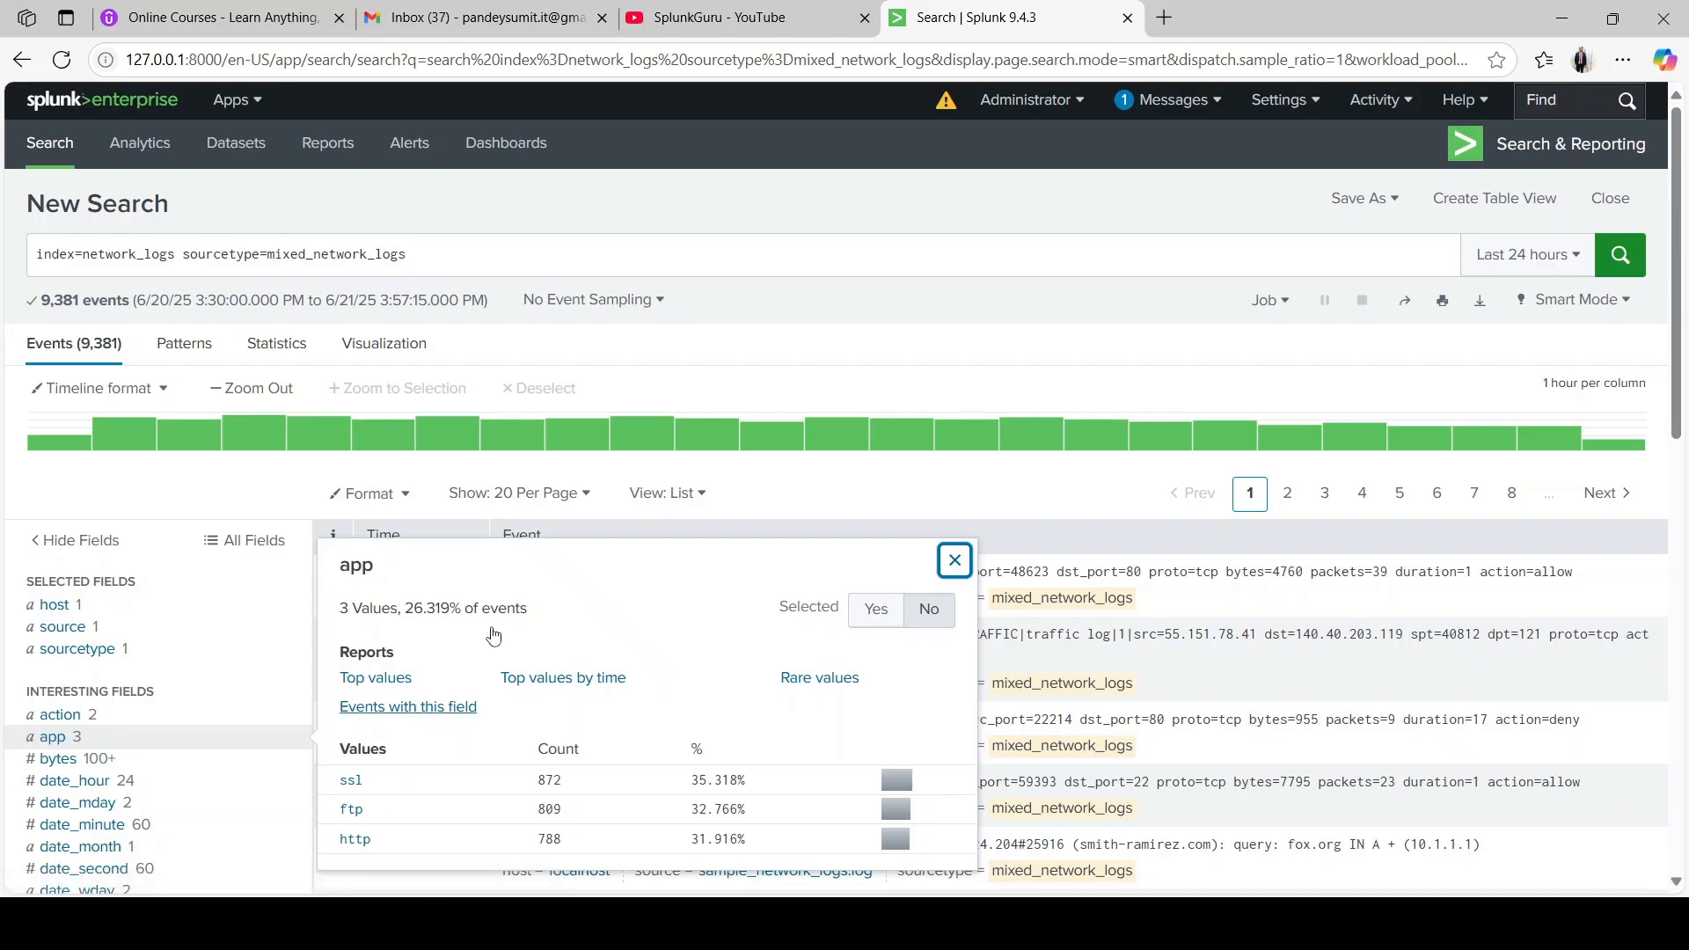
pyautogui.click(457, 267)
pyautogui.write('ap')
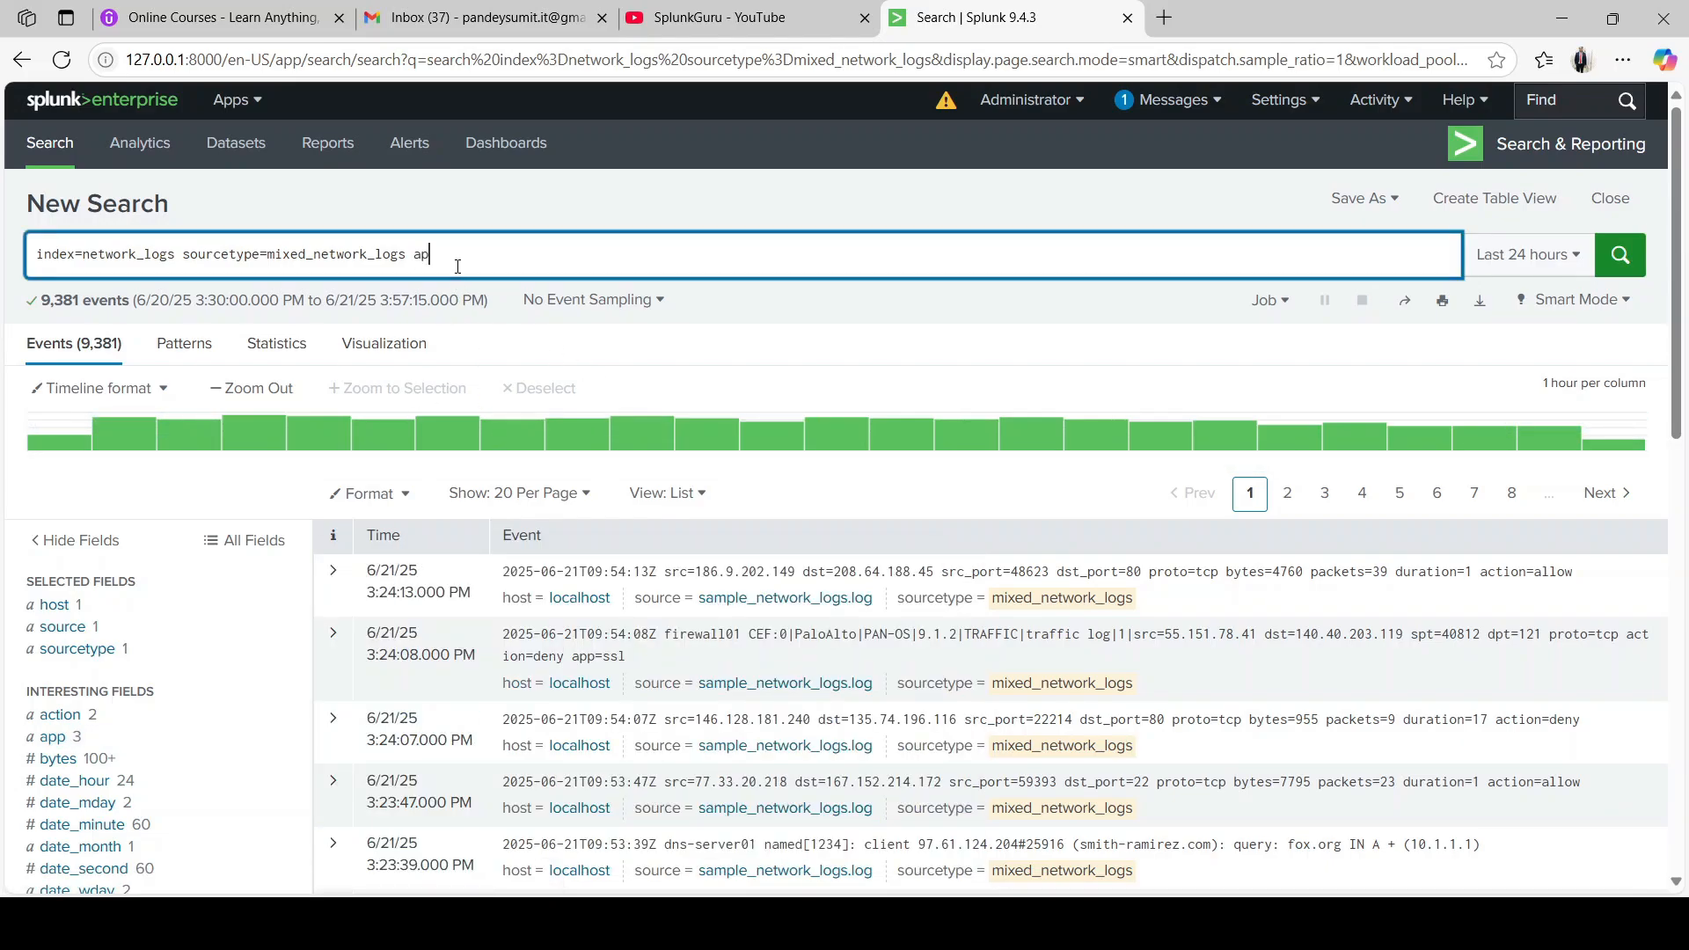
pyautogui.write('p!=ssl AND app!=')
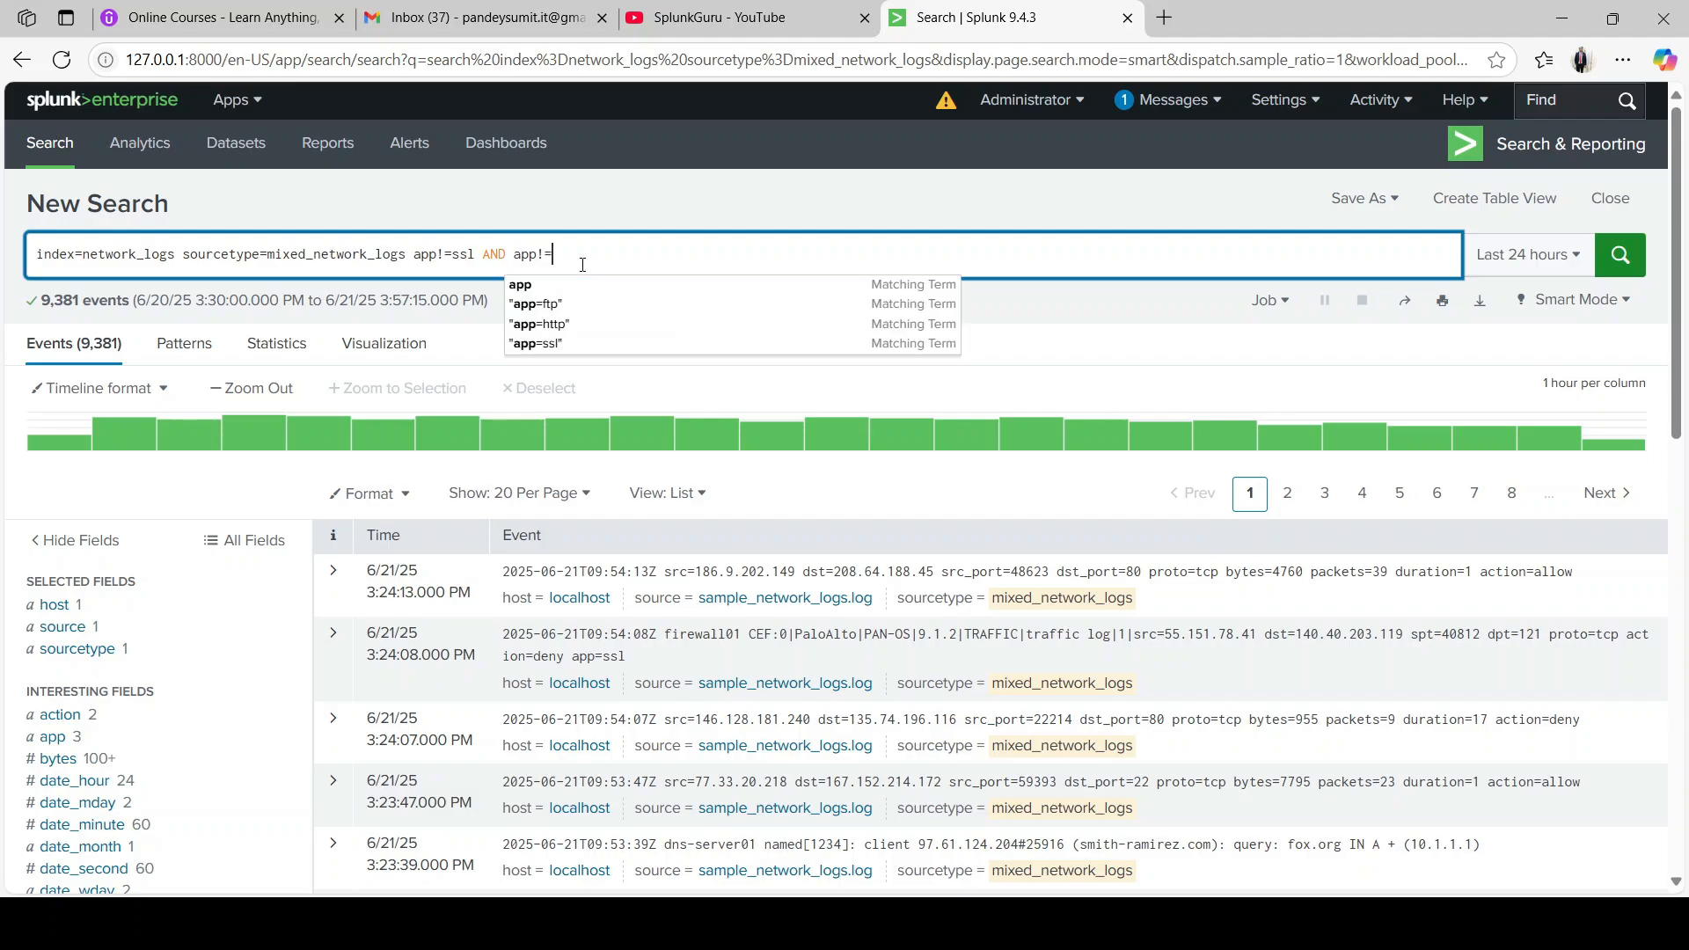
pyautogui.write('f')
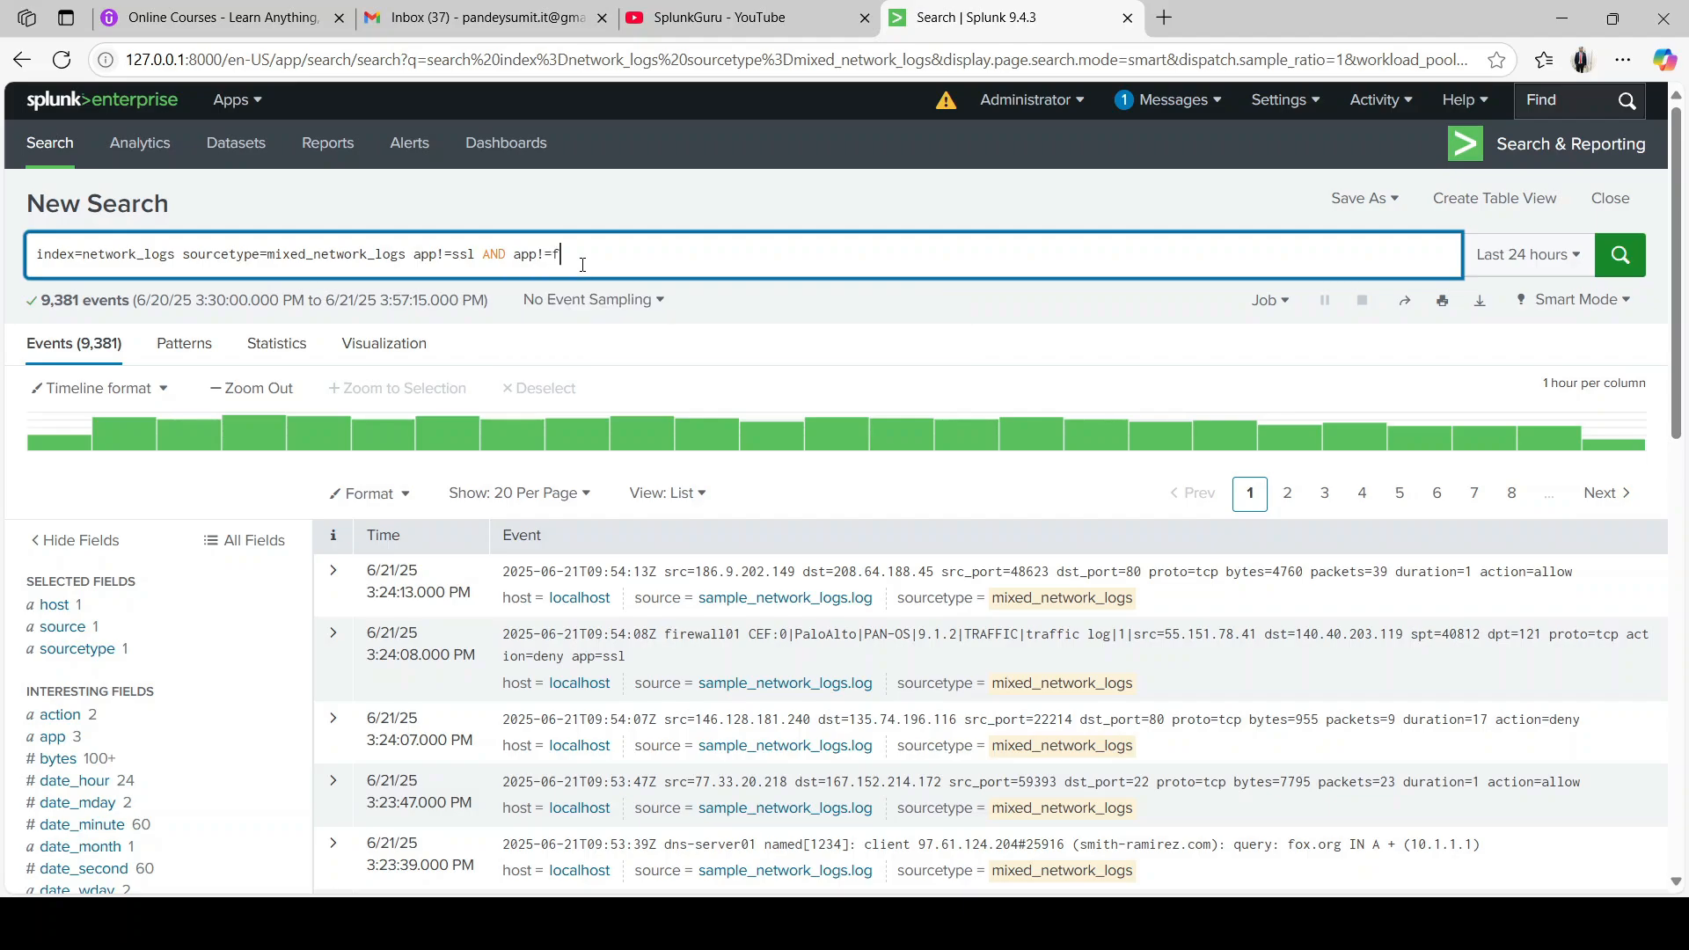
pyautogui.write('tp')
pyautogui.press('Return')
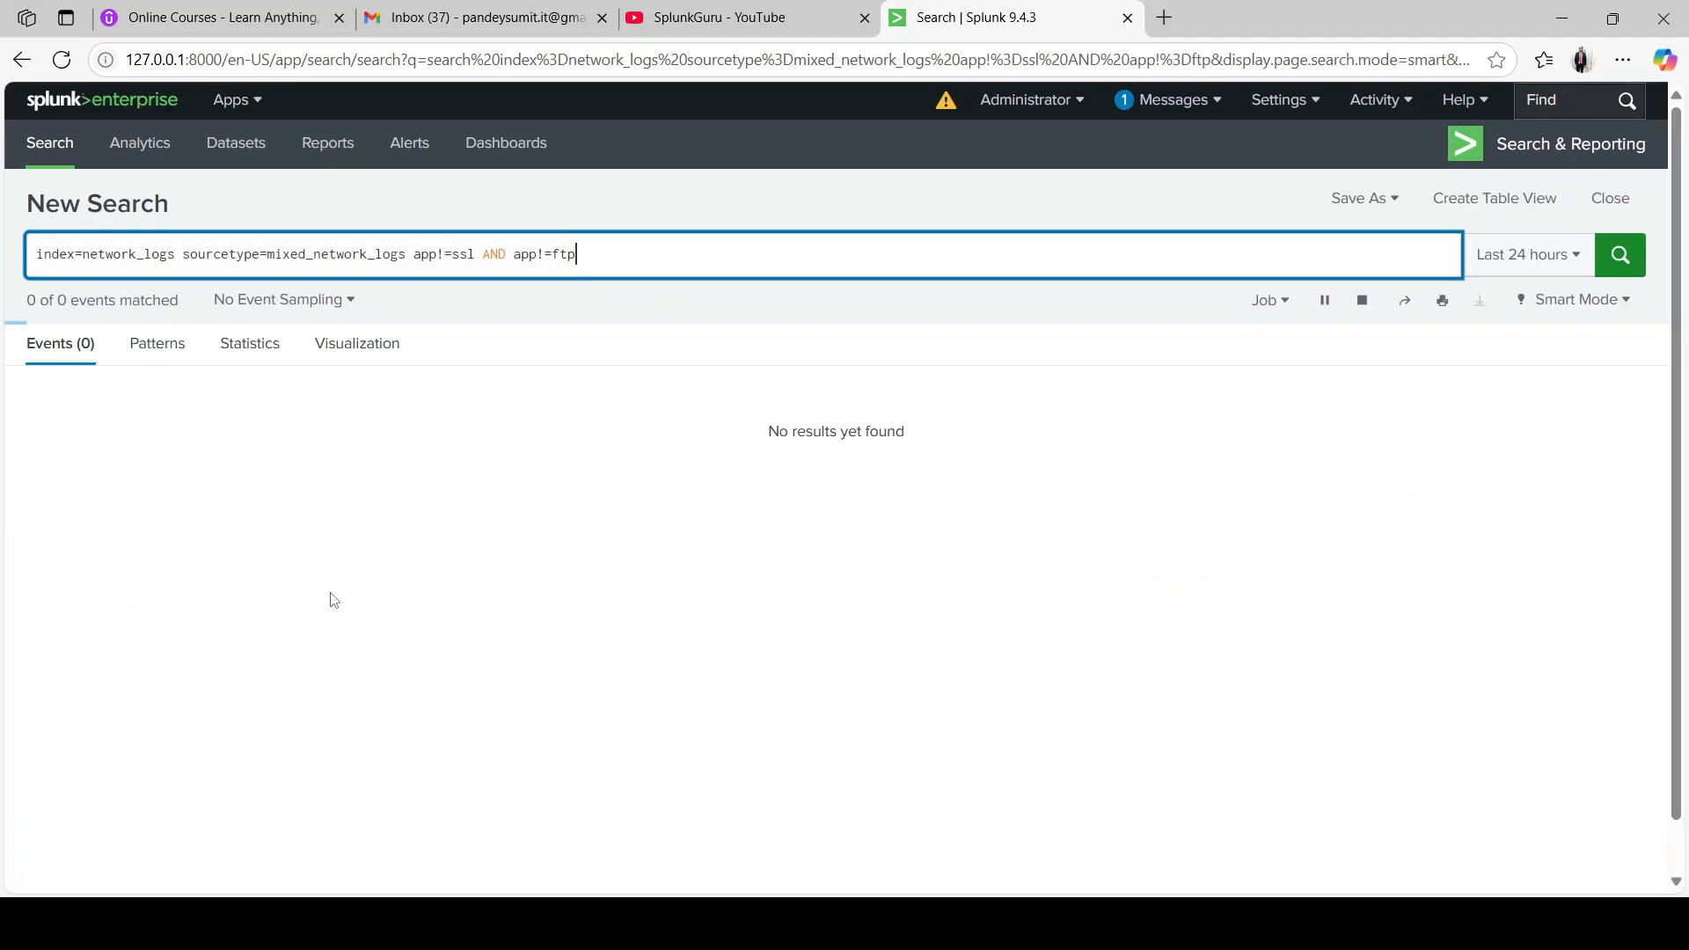
# Step: Examine the app field's values in the filtered results against the two exclusion terms in the query
pyautogui.click(63, 739)
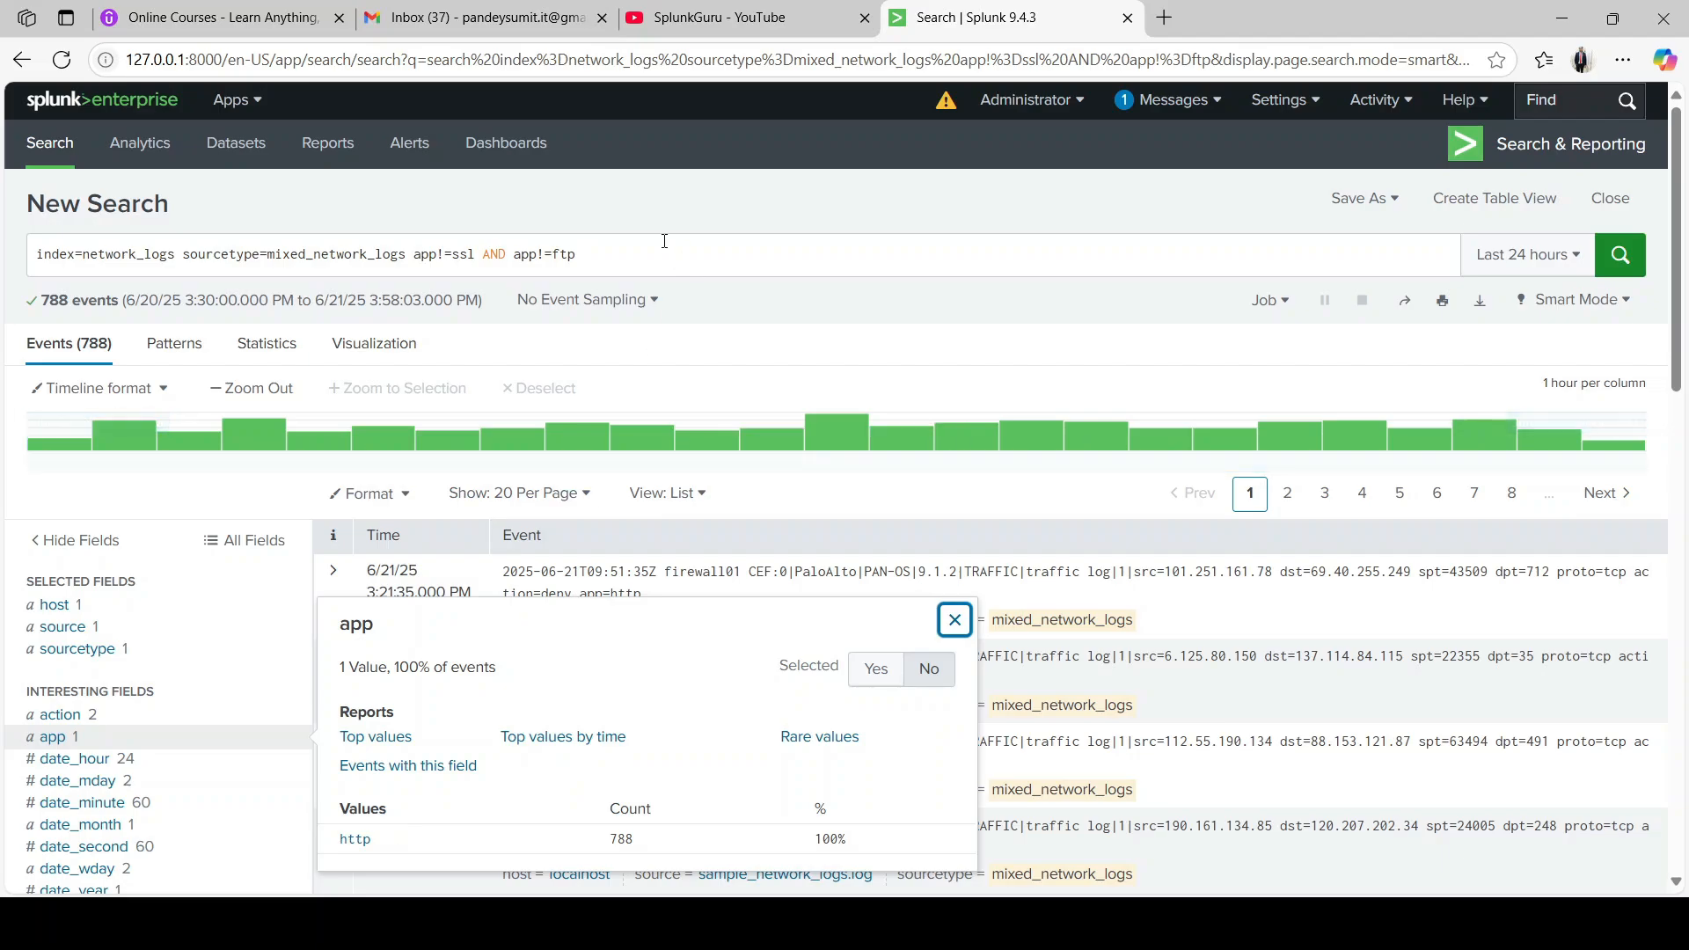
pyautogui.click(637, 217)
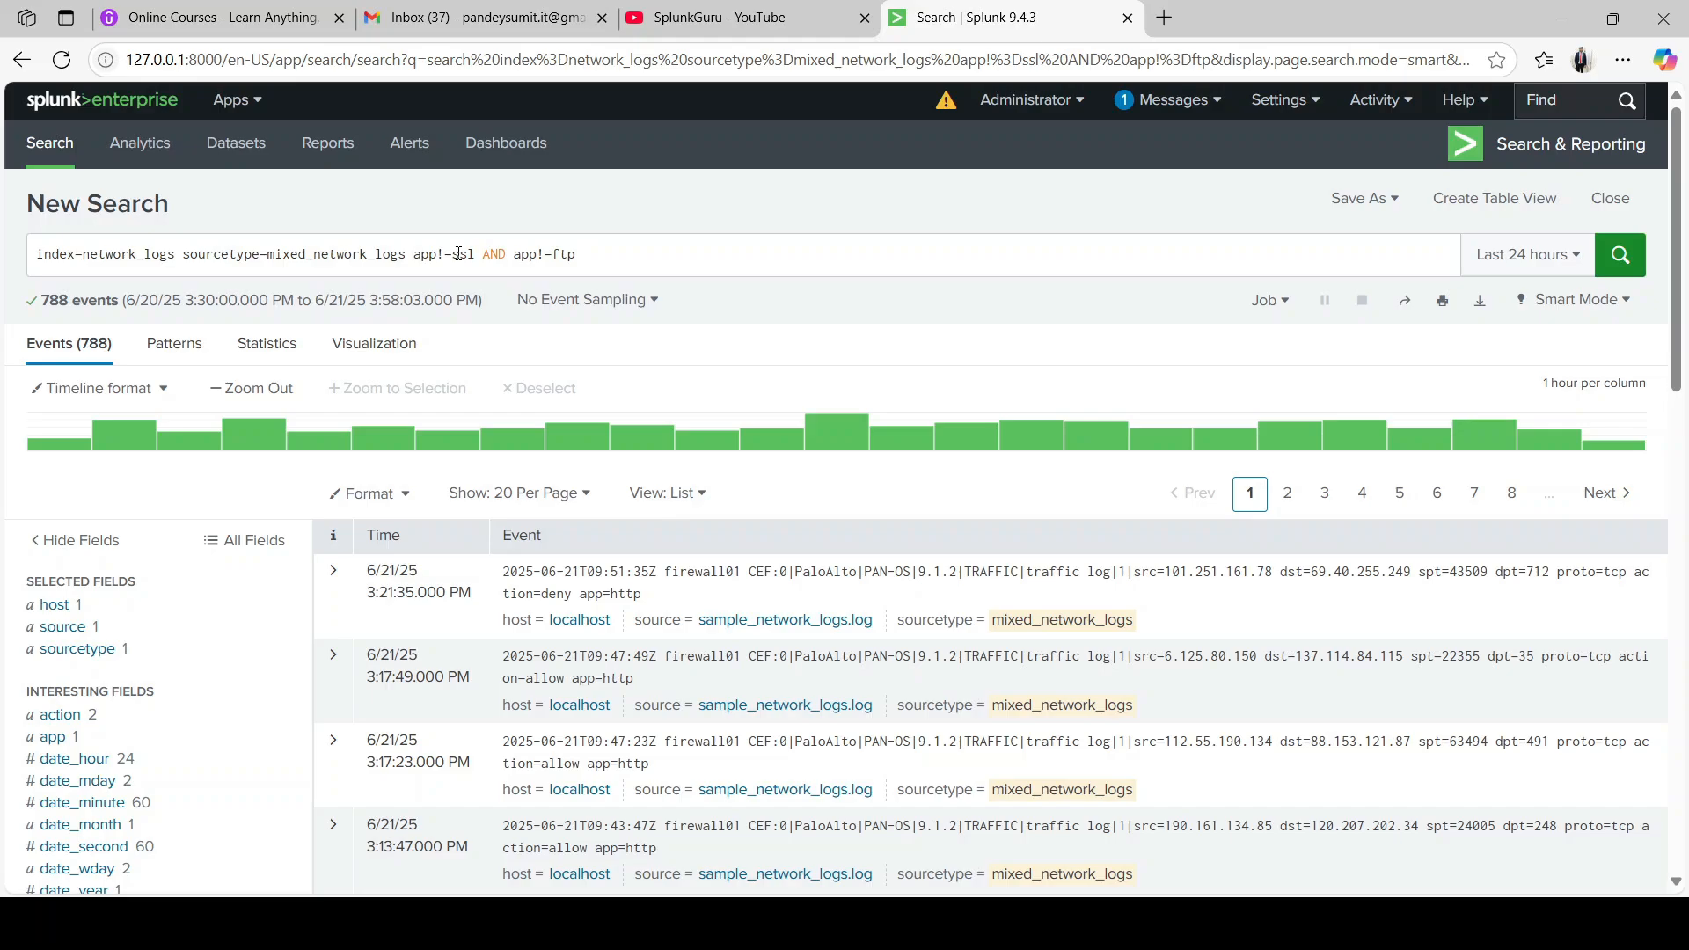
pyautogui.doubleClick(457, 254)
pyautogui.doubleClick(560, 253)
pyautogui.click(597, 252)
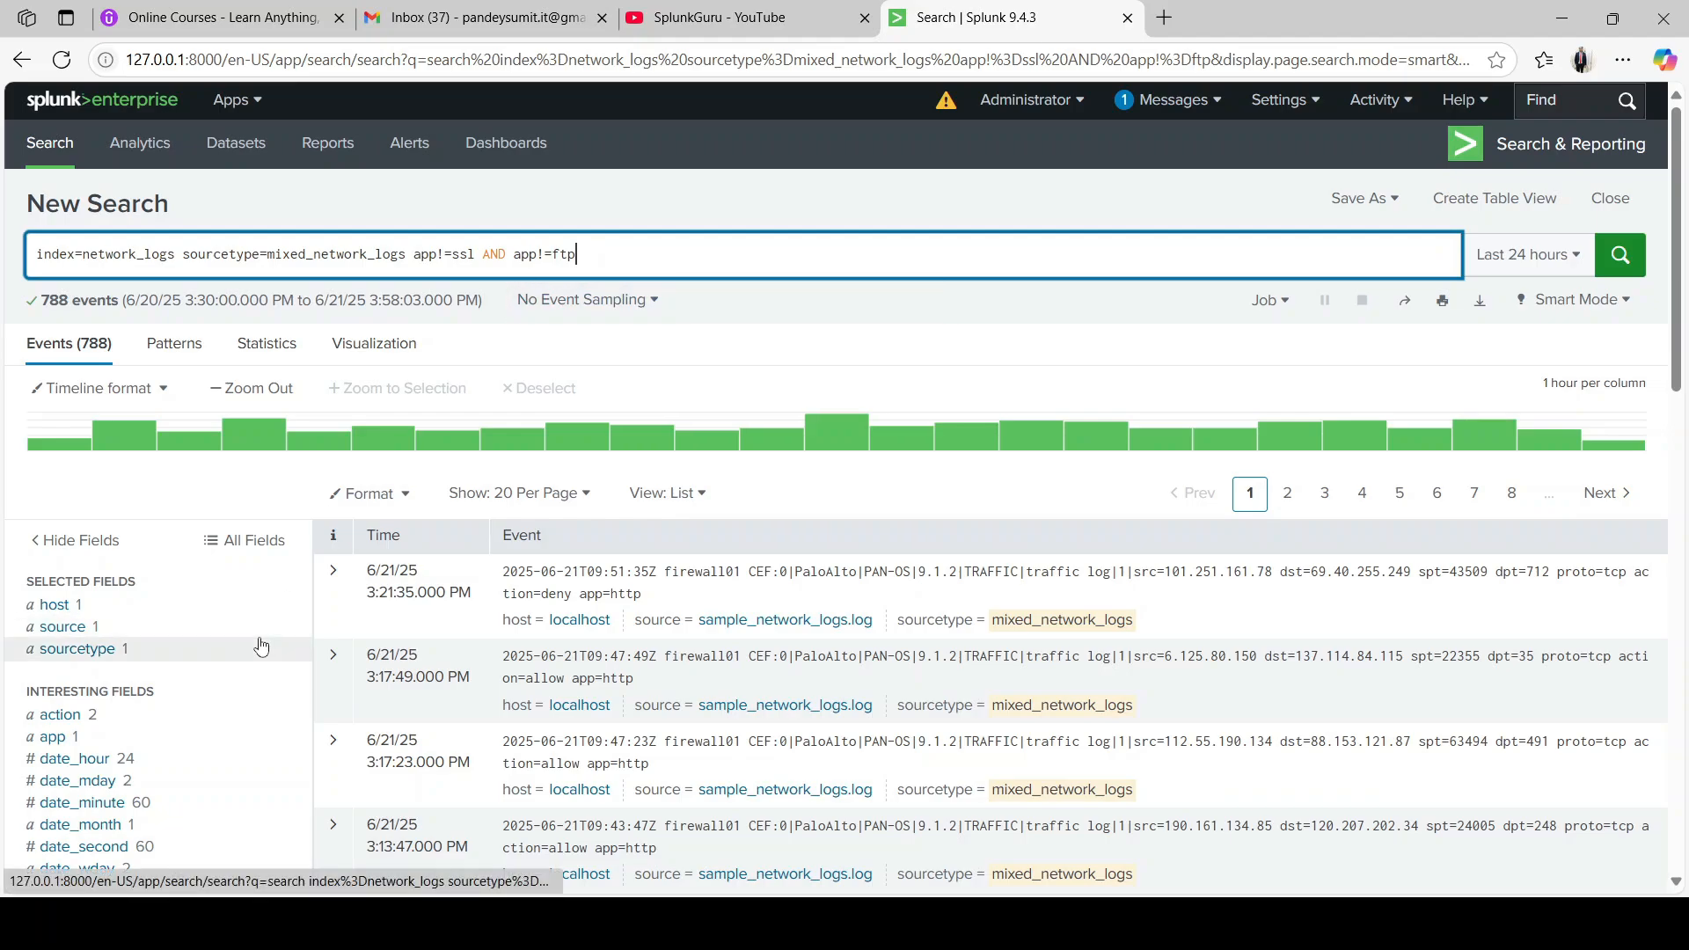
pyautogui.click(69, 739)
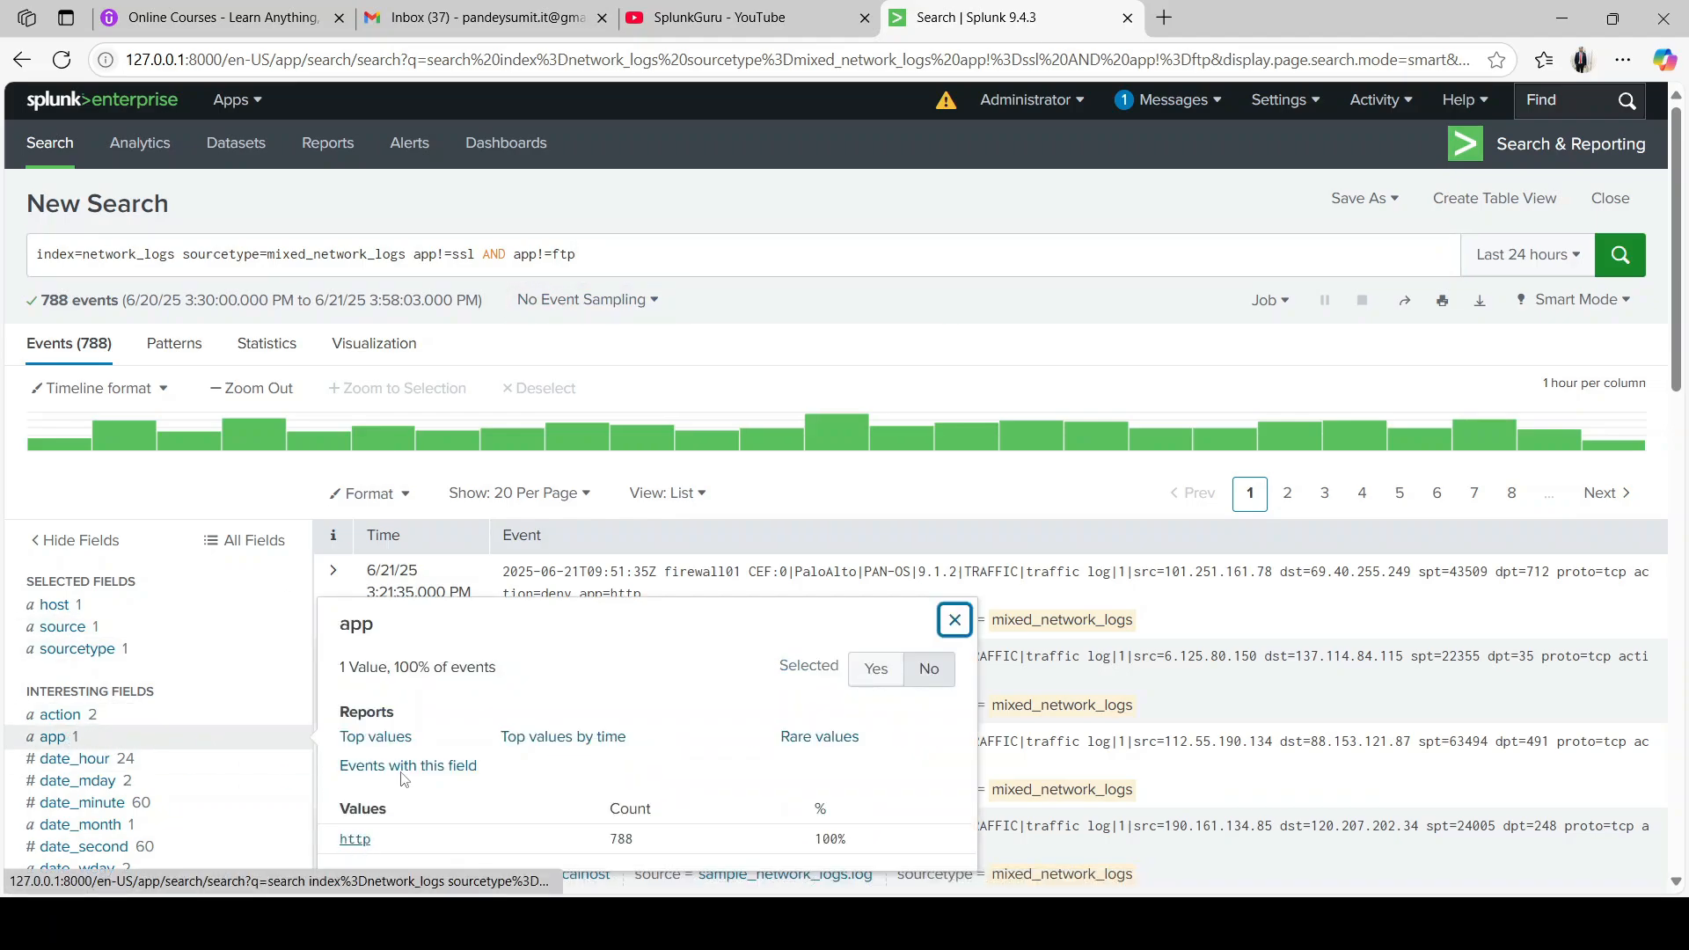
pyautogui.click(626, 252)
pyautogui.click(647, 213)
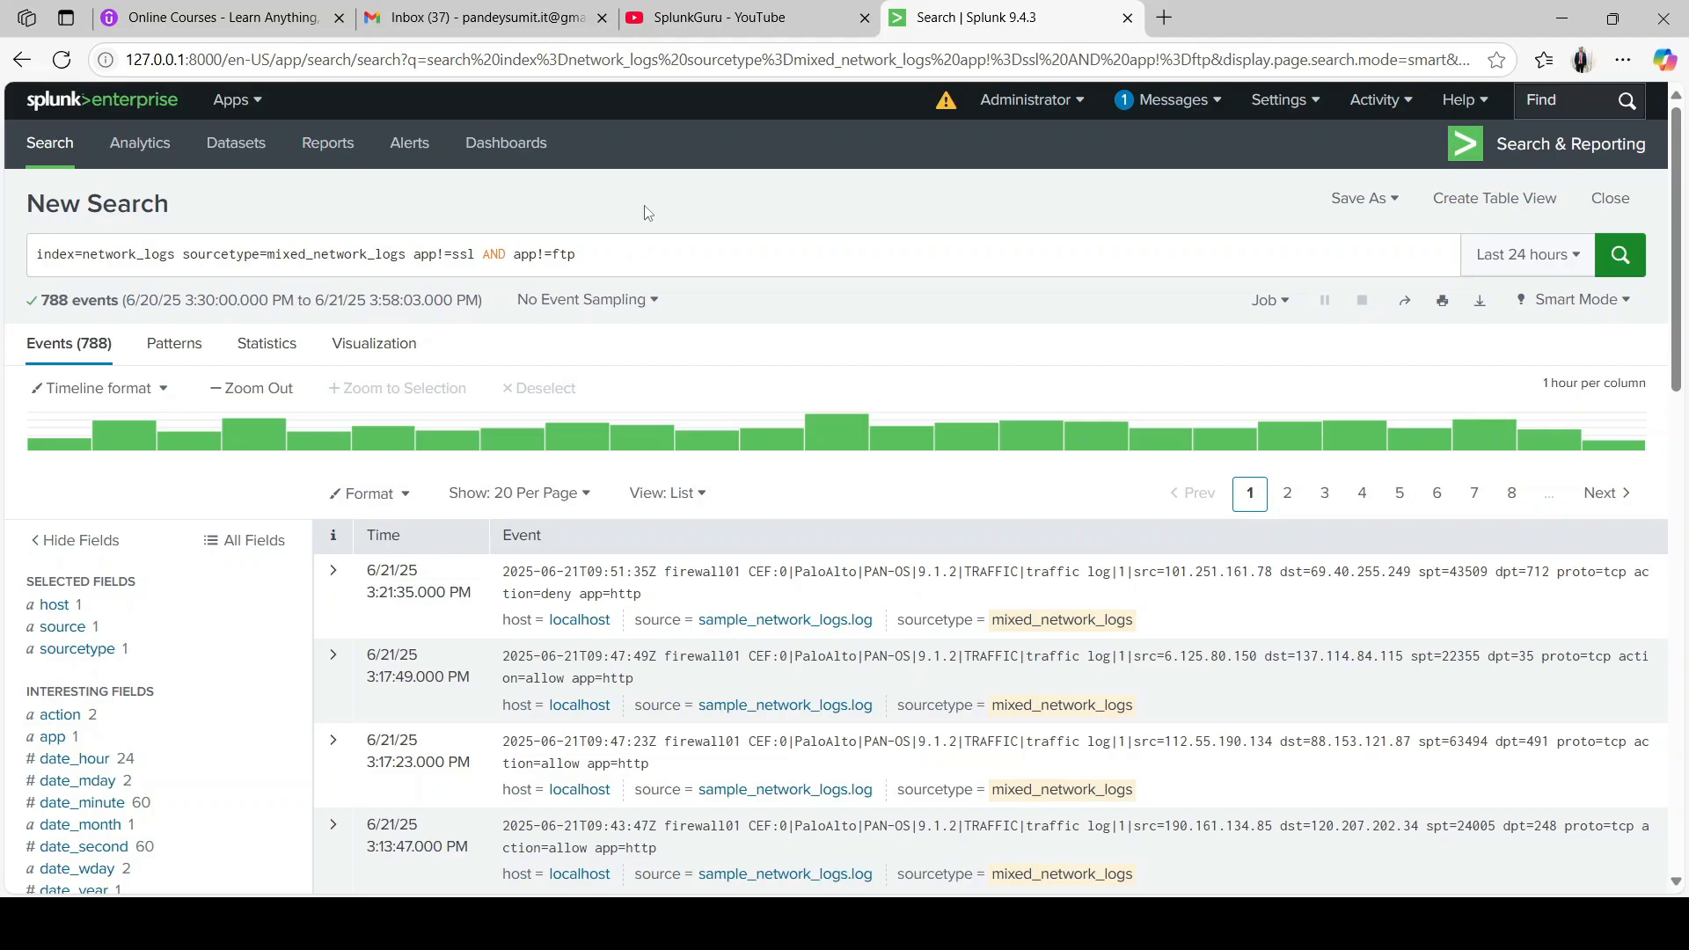
# Step: Replace the two app exclusions in the query with app=http and rerun the search
pyautogui.click(613, 254)
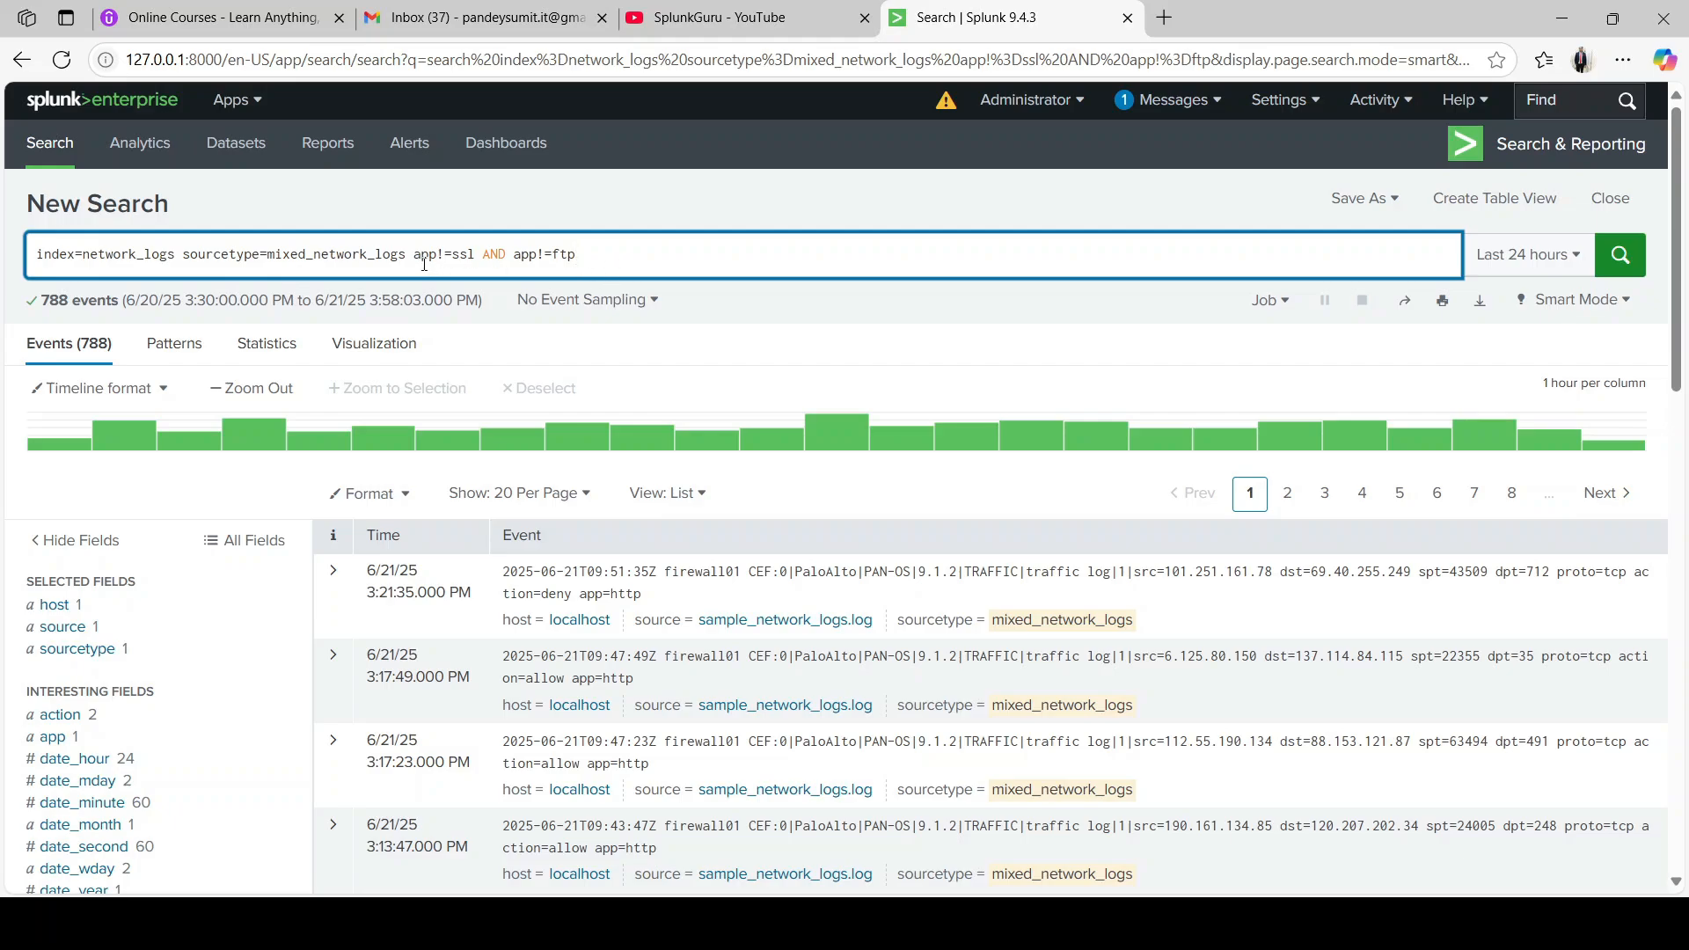
pyautogui.keyDown('shift'); pyautogui.click(420, 255); pyautogui.keyUp('shift')
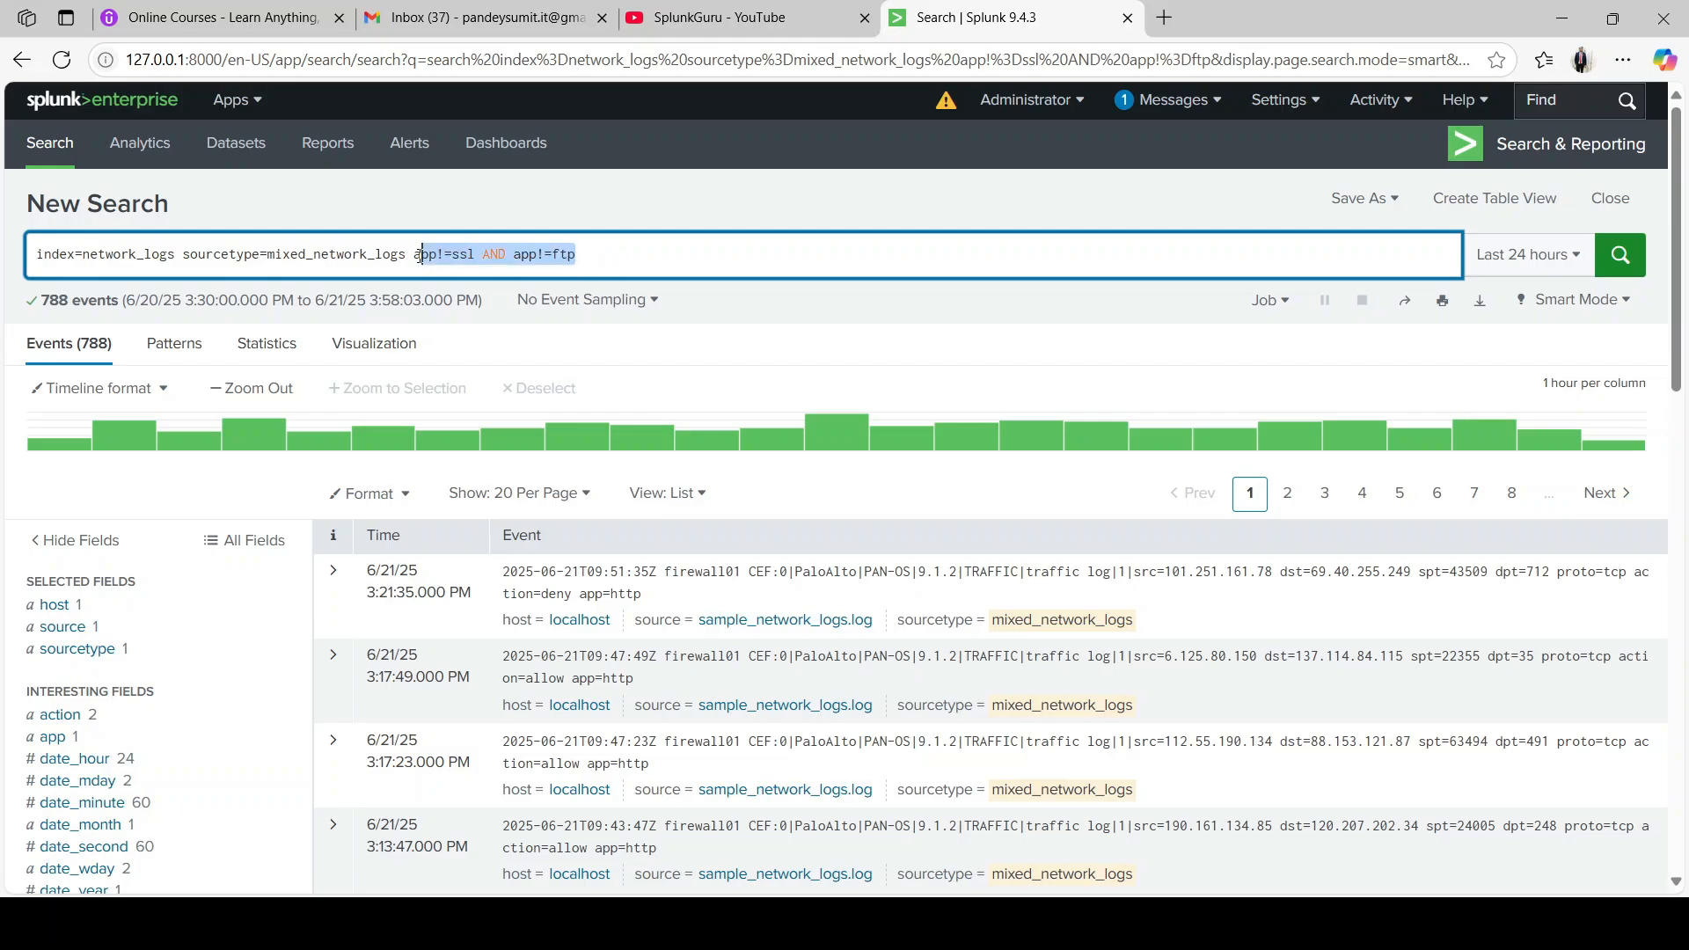
pyautogui.press('BackSpace')
pyautogui.write('pp=')
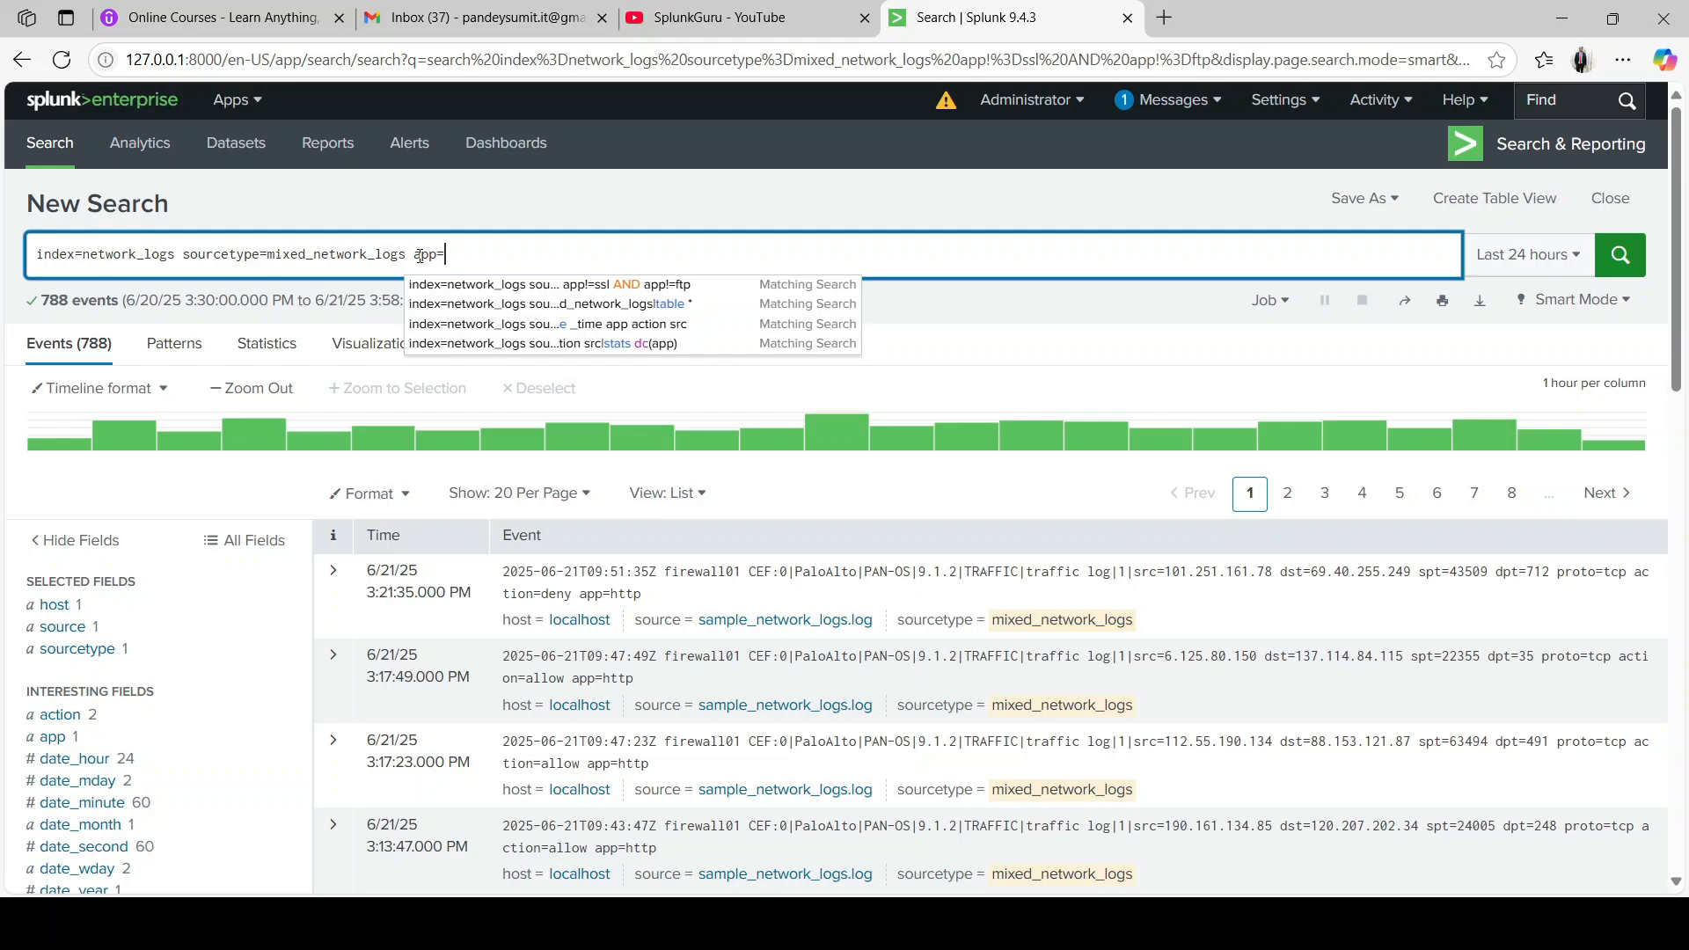
pyautogui.write('http')
pyautogui.press('Return')
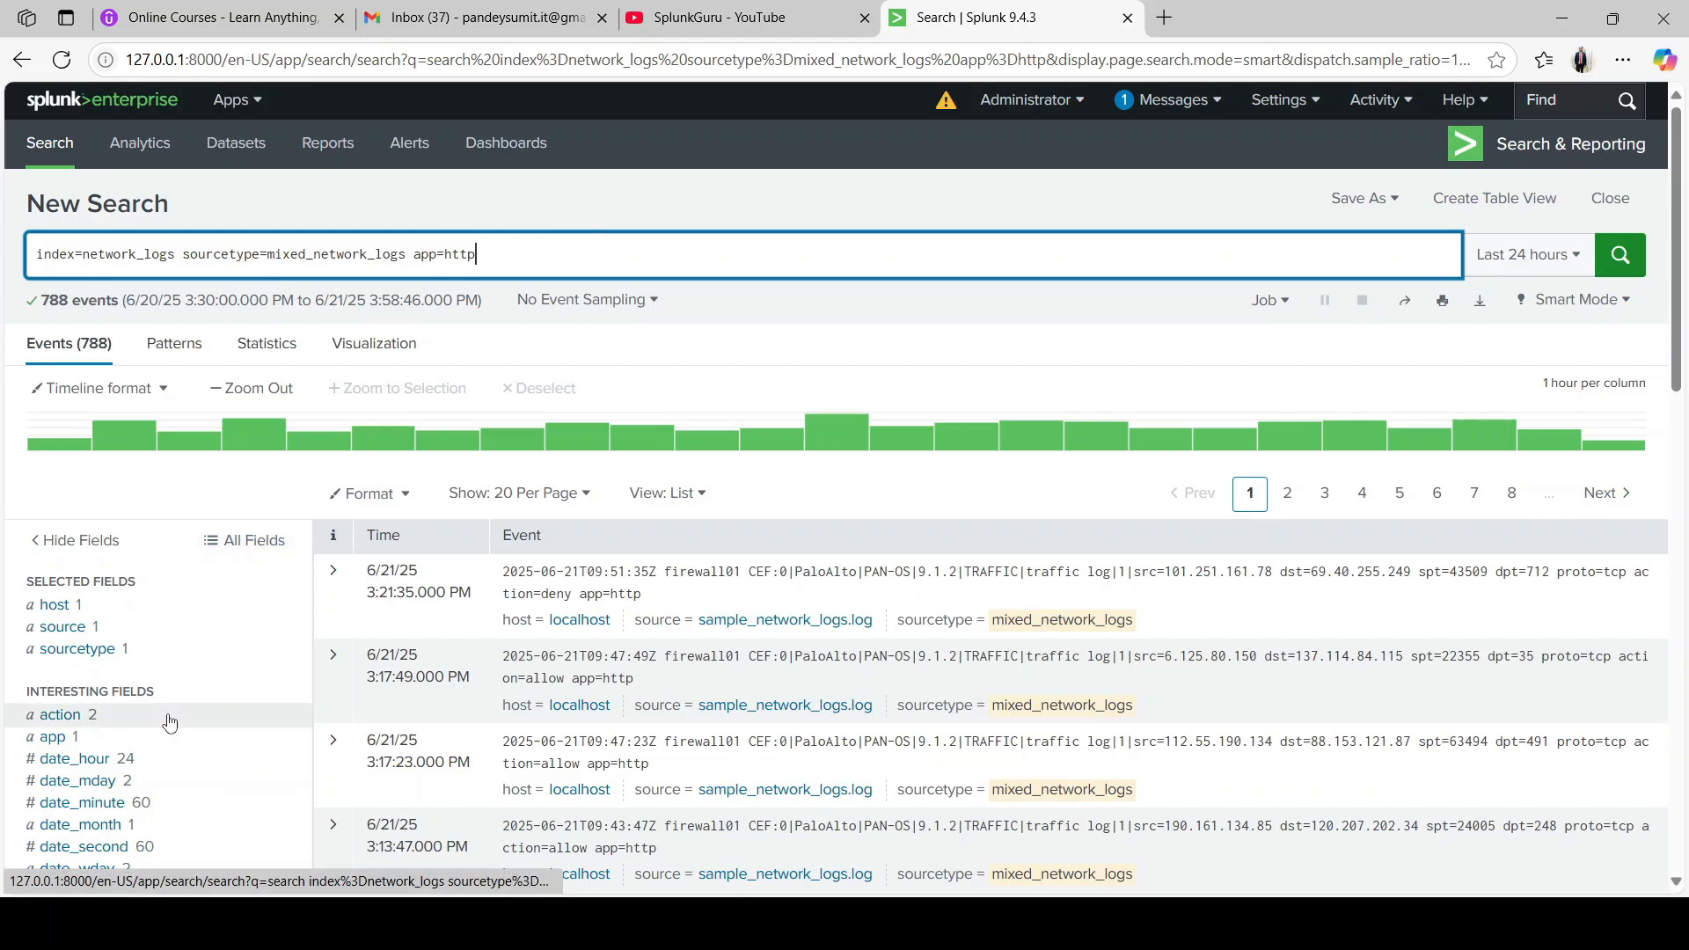
pyautogui.click(495, 217)
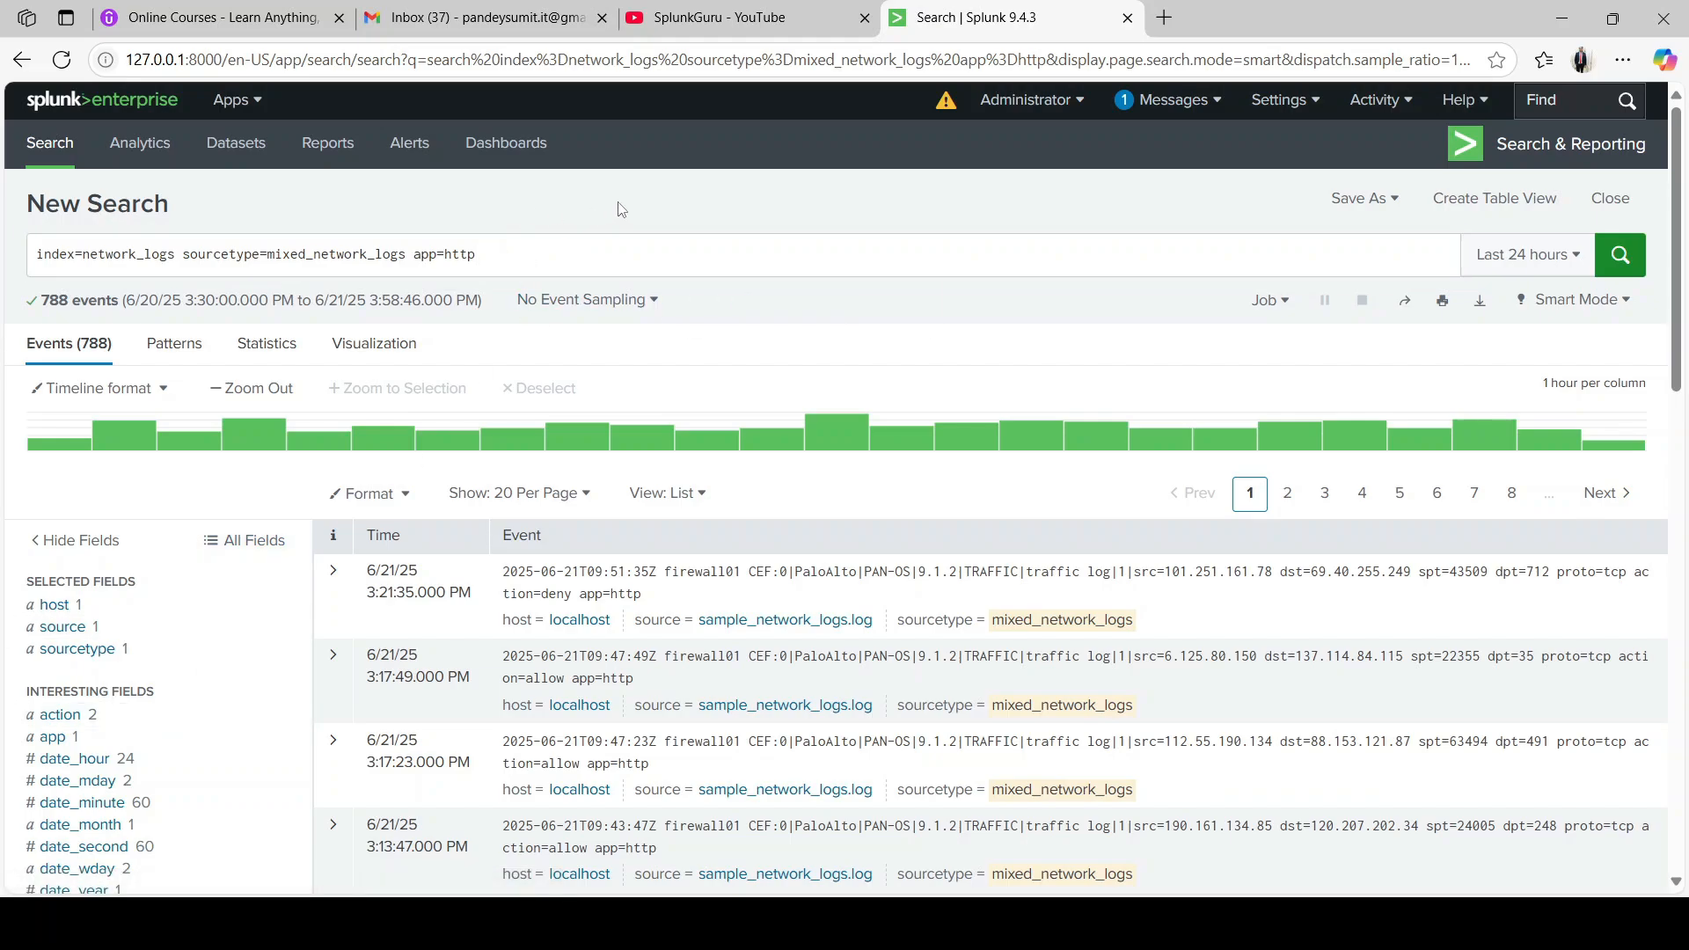
# Step: Pipe the app=http search into stats count by action and run it
pyautogui.click(513, 251)
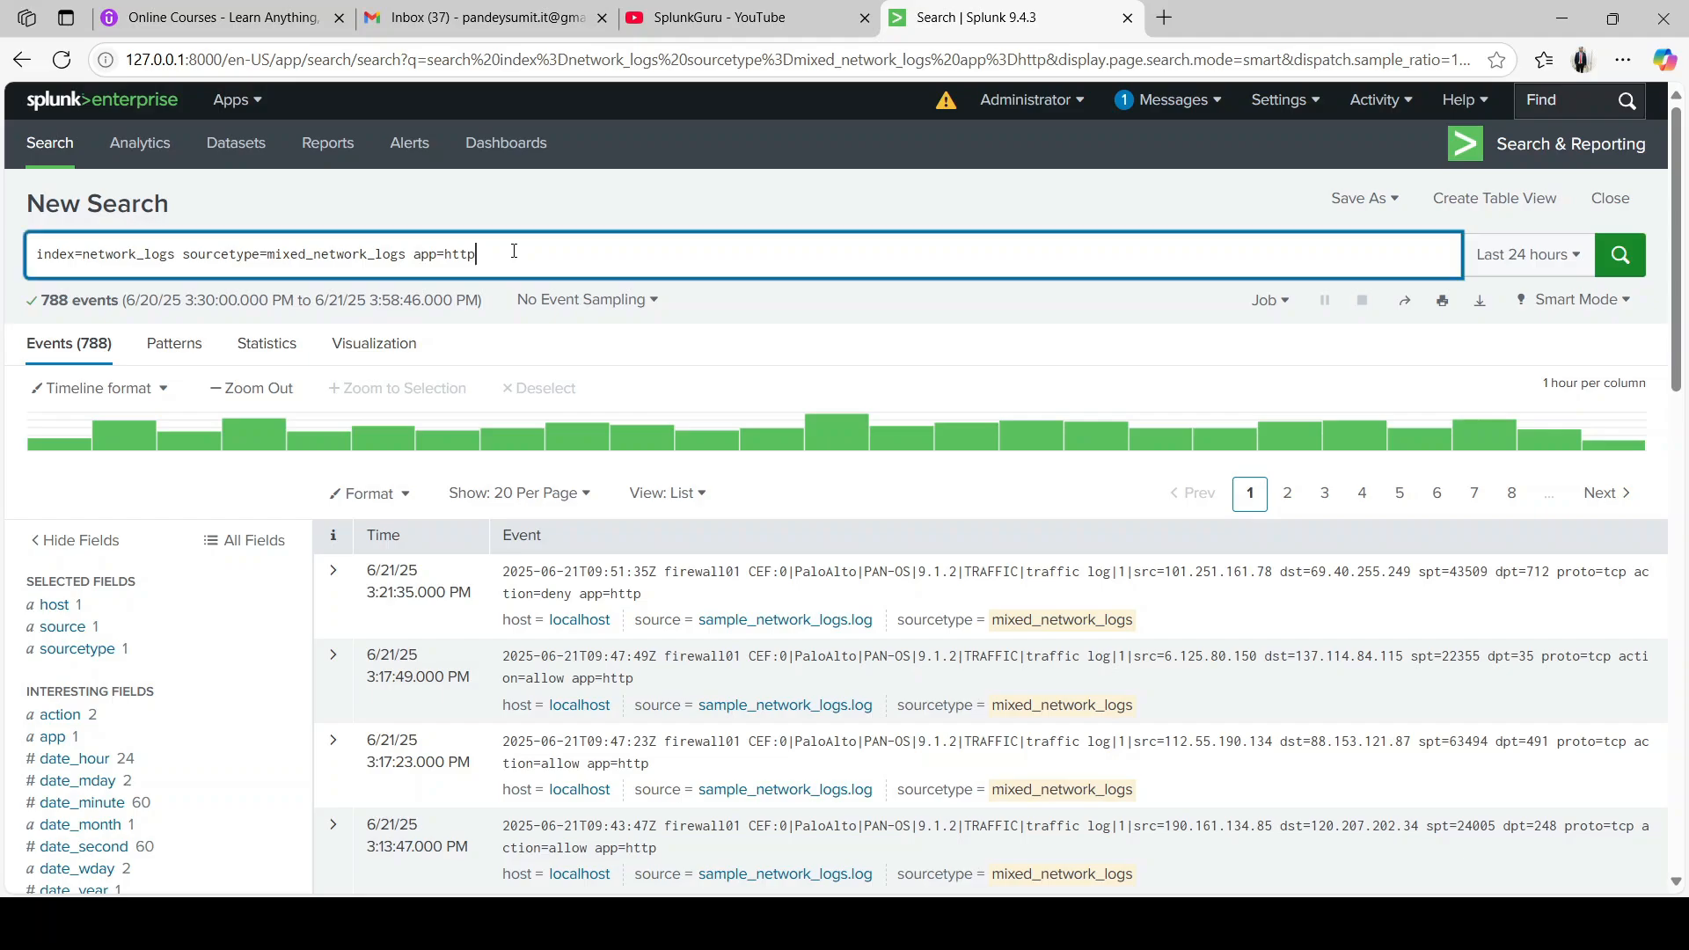
pyautogui.write('|')
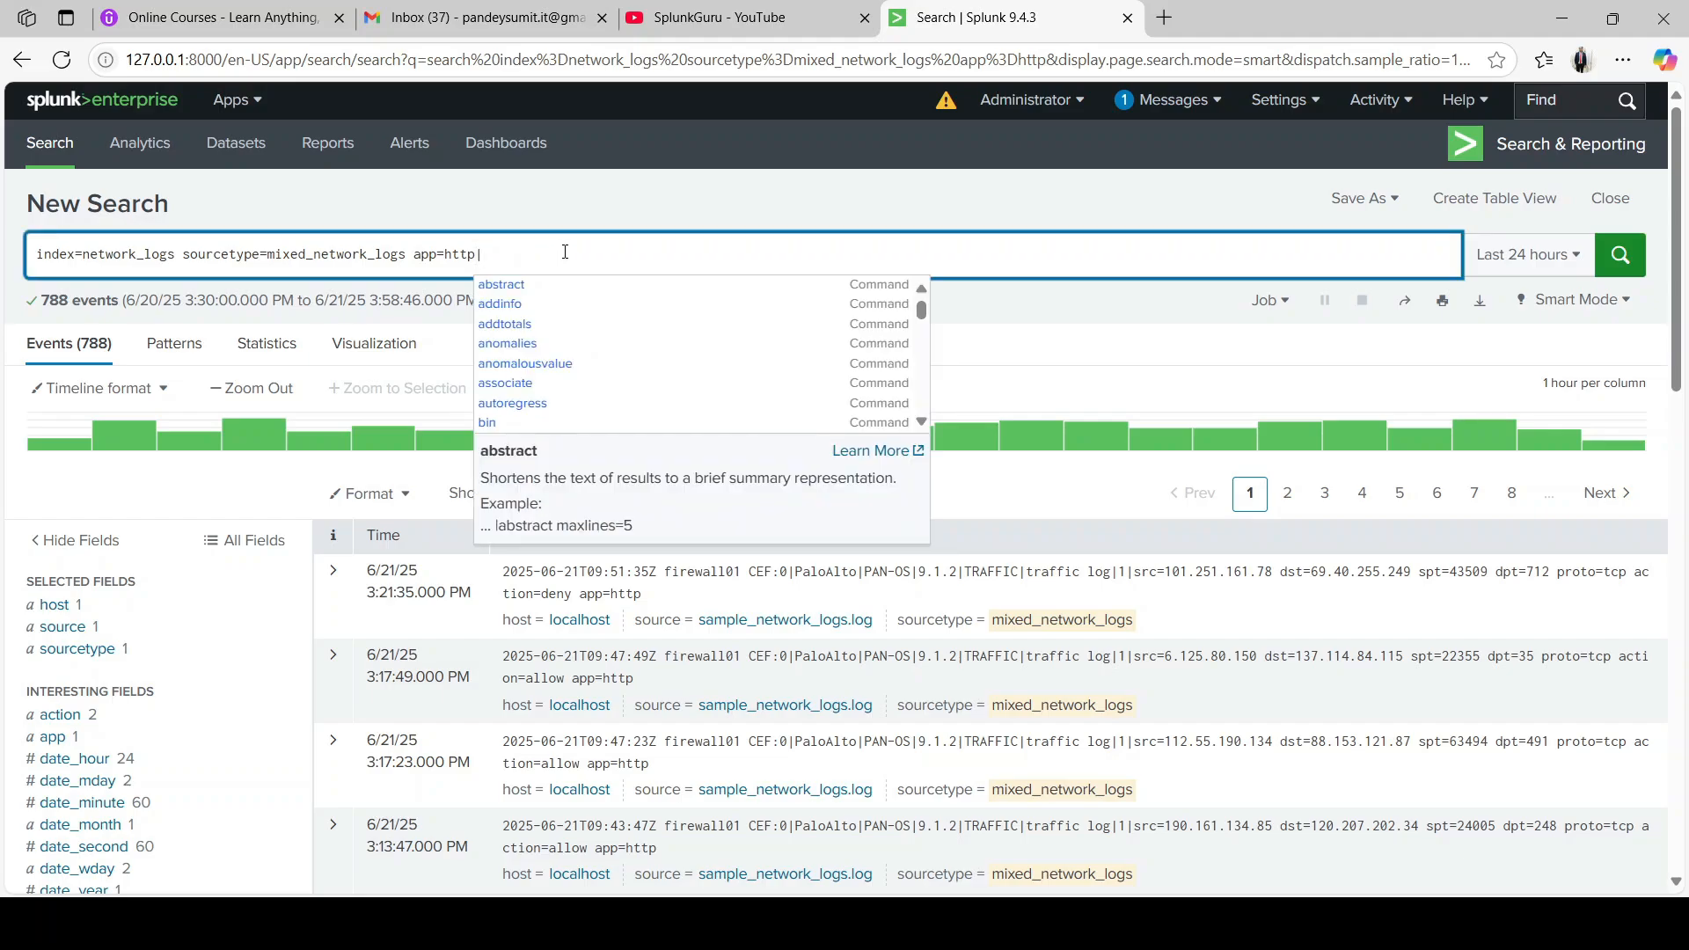
pyautogui.write('stats cou')
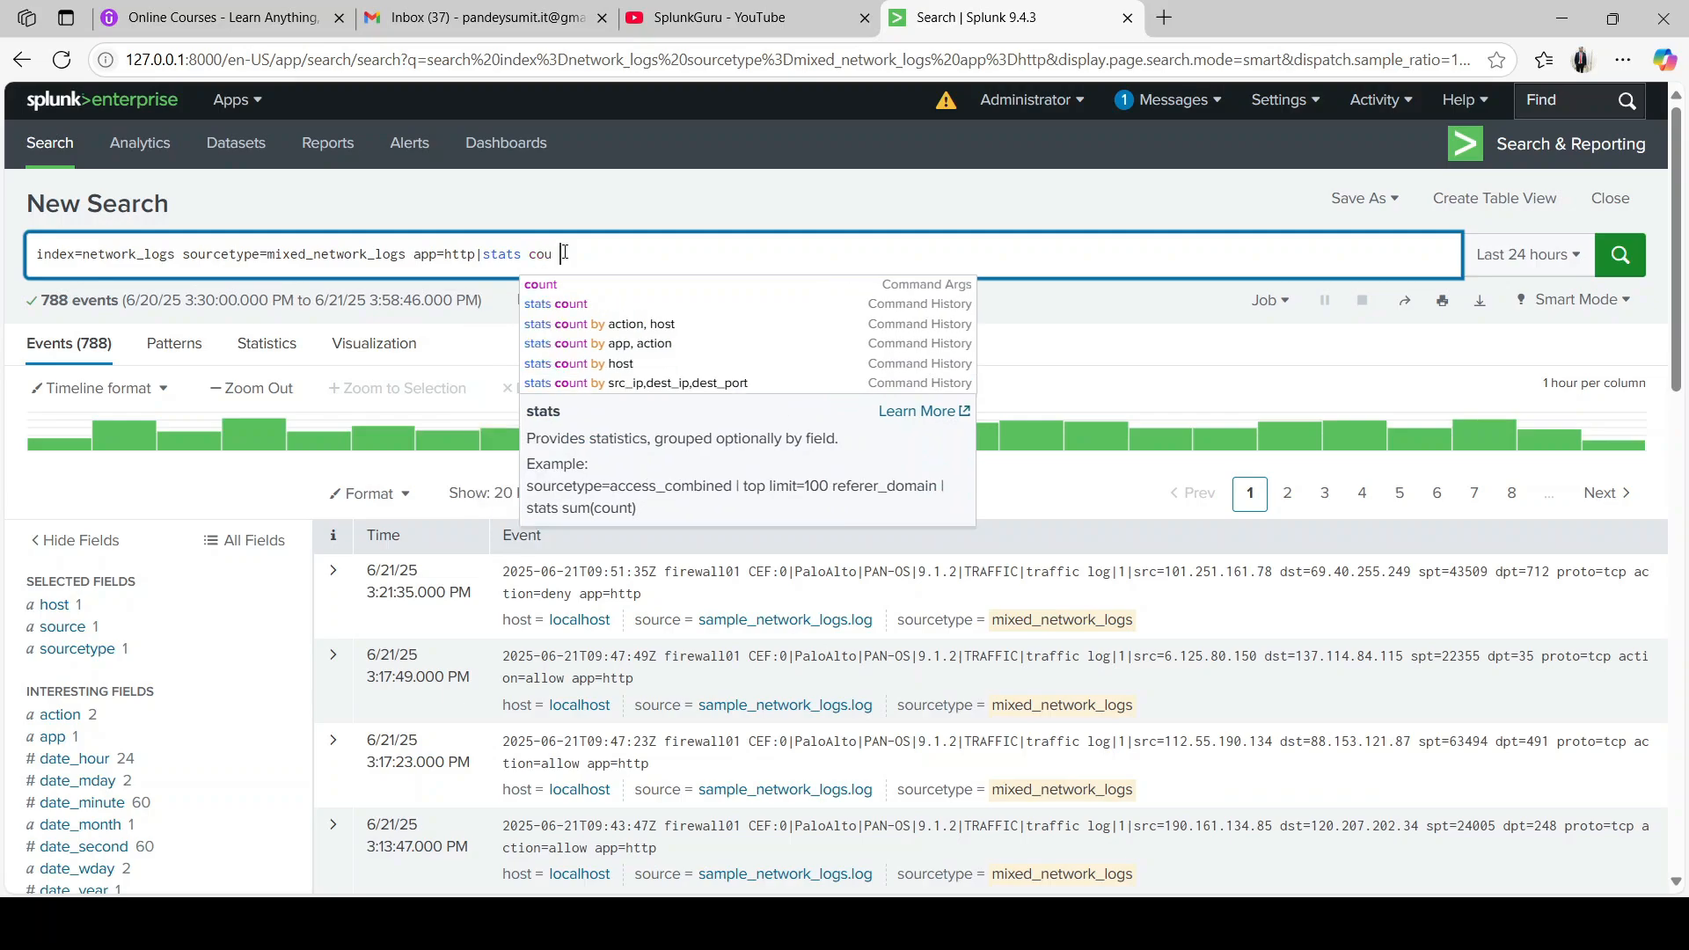
pyautogui.write('nt by ')
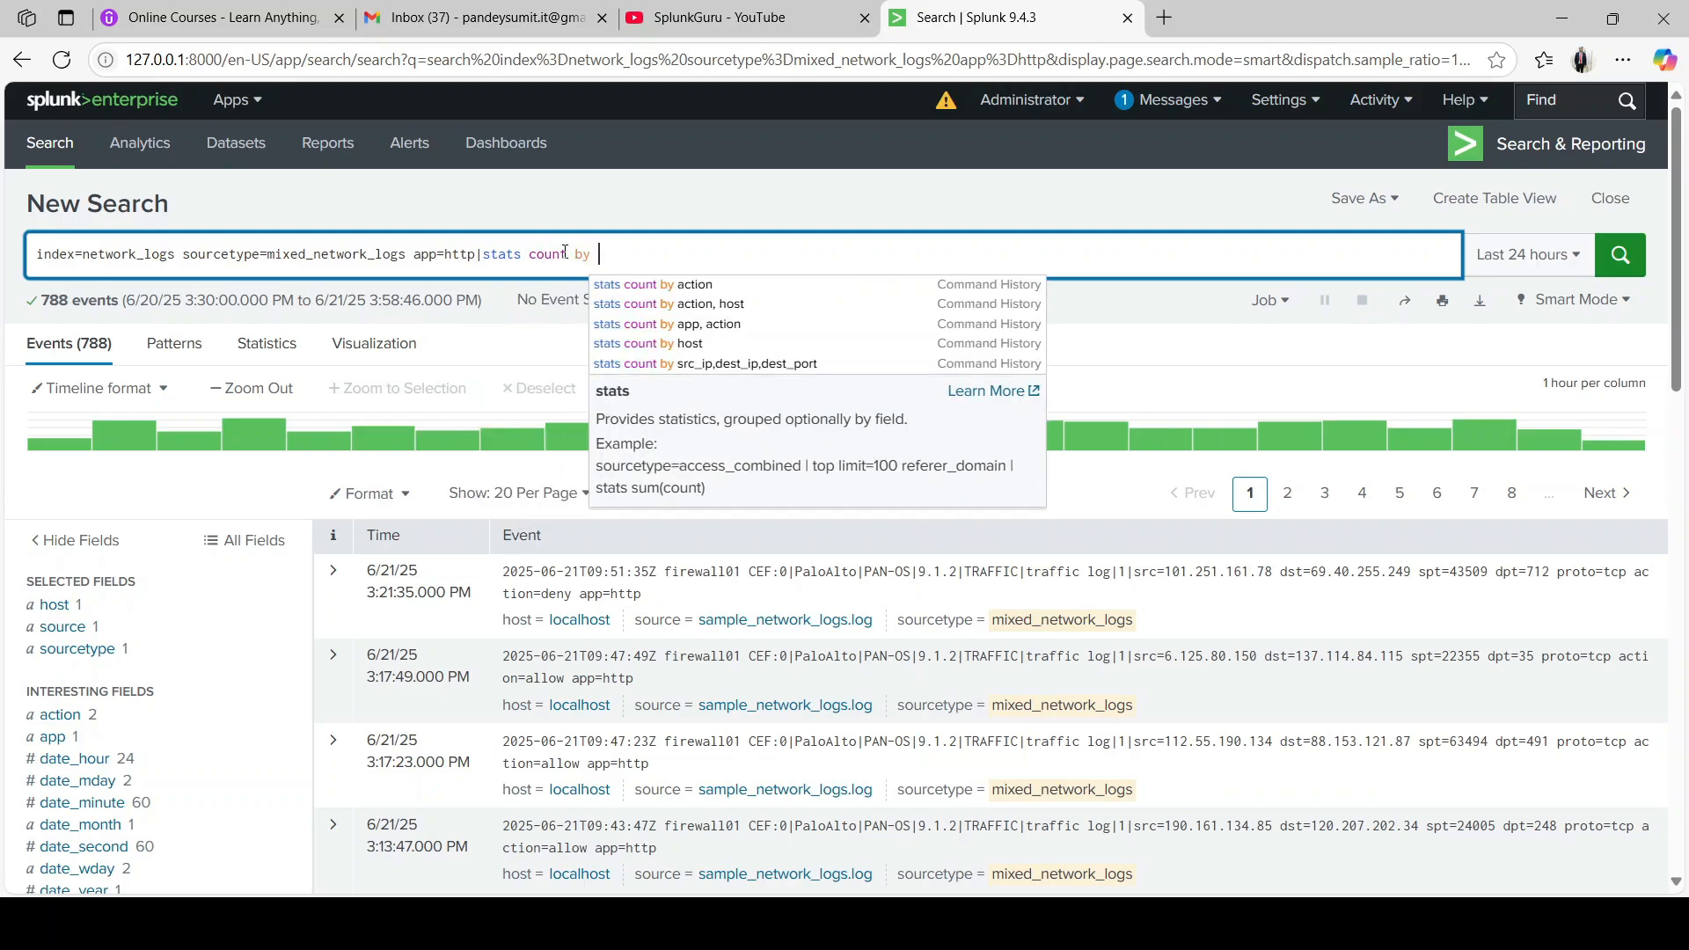
pyautogui.write('action')
pyautogui.press('Return')
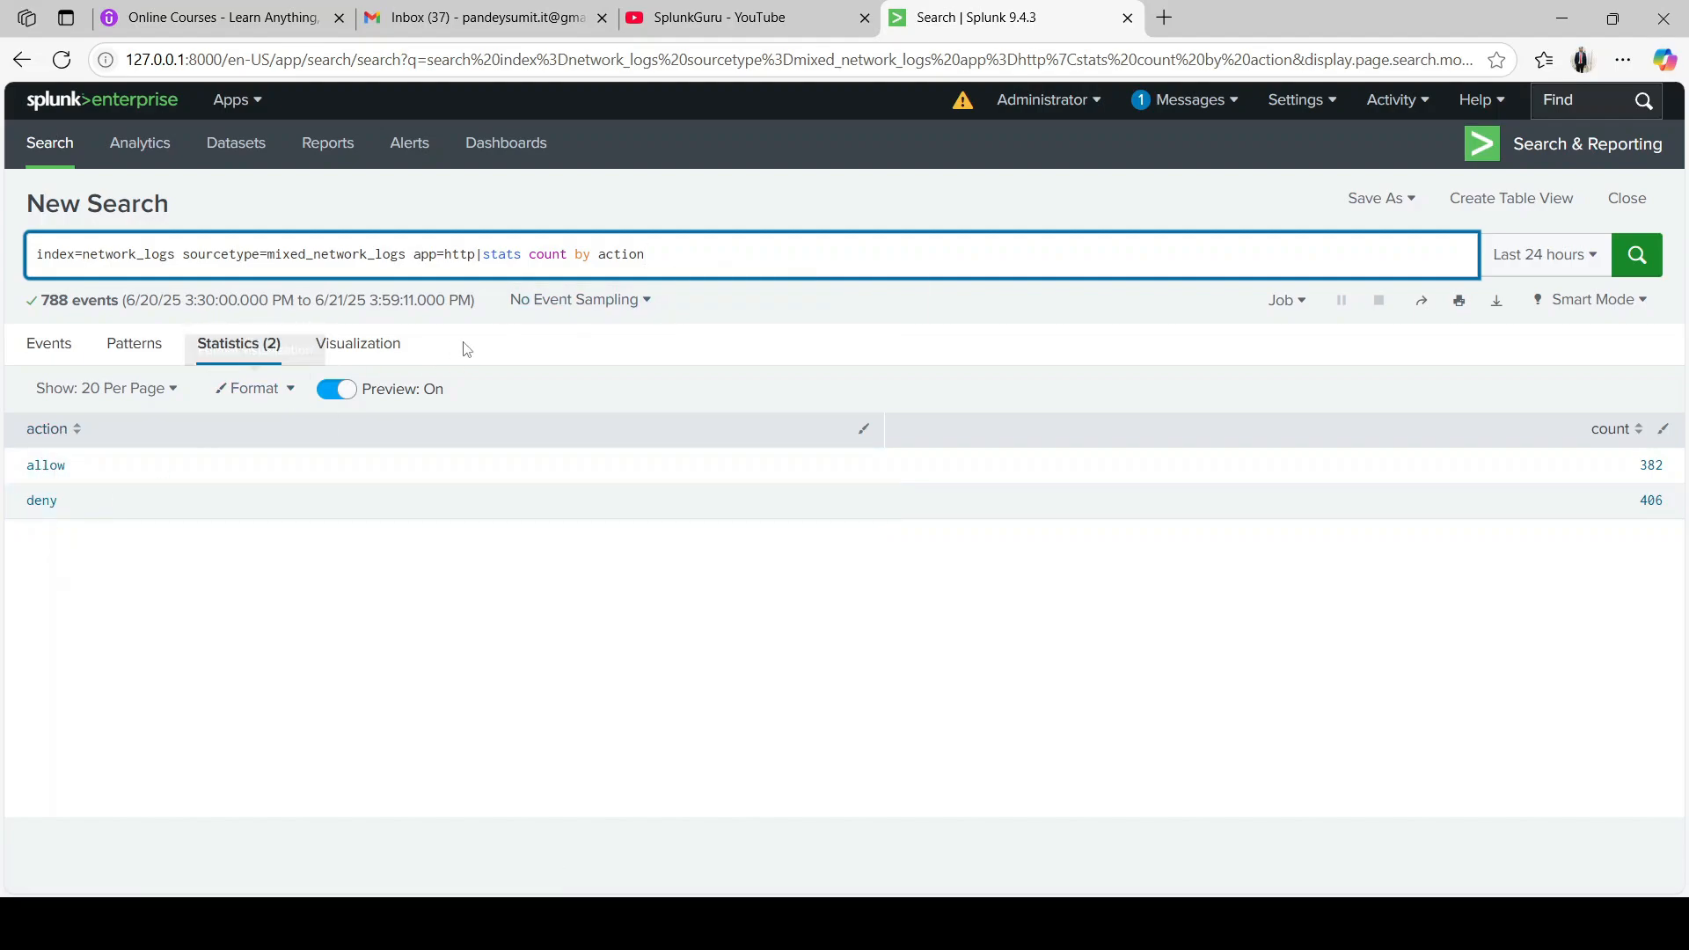
# Step: Append a search command filtering on action=allow after the stats command and run the query
pyautogui.doubleClick(464, 256)
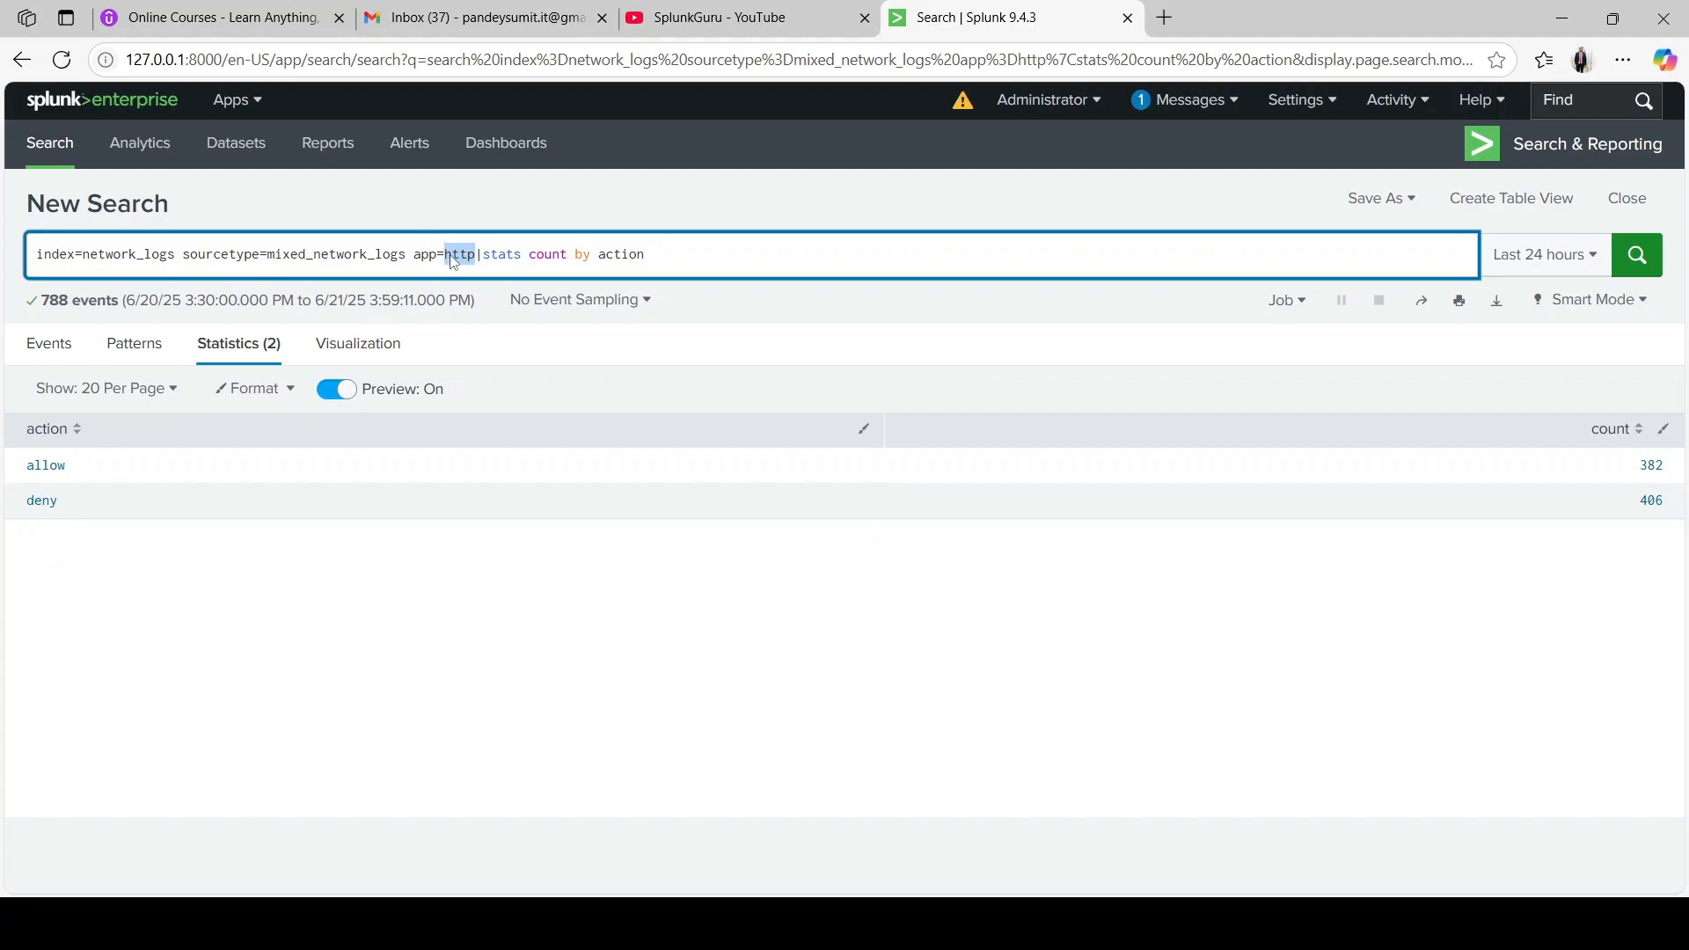
pyautogui.click(682, 256)
pyautogui.write('|search ')
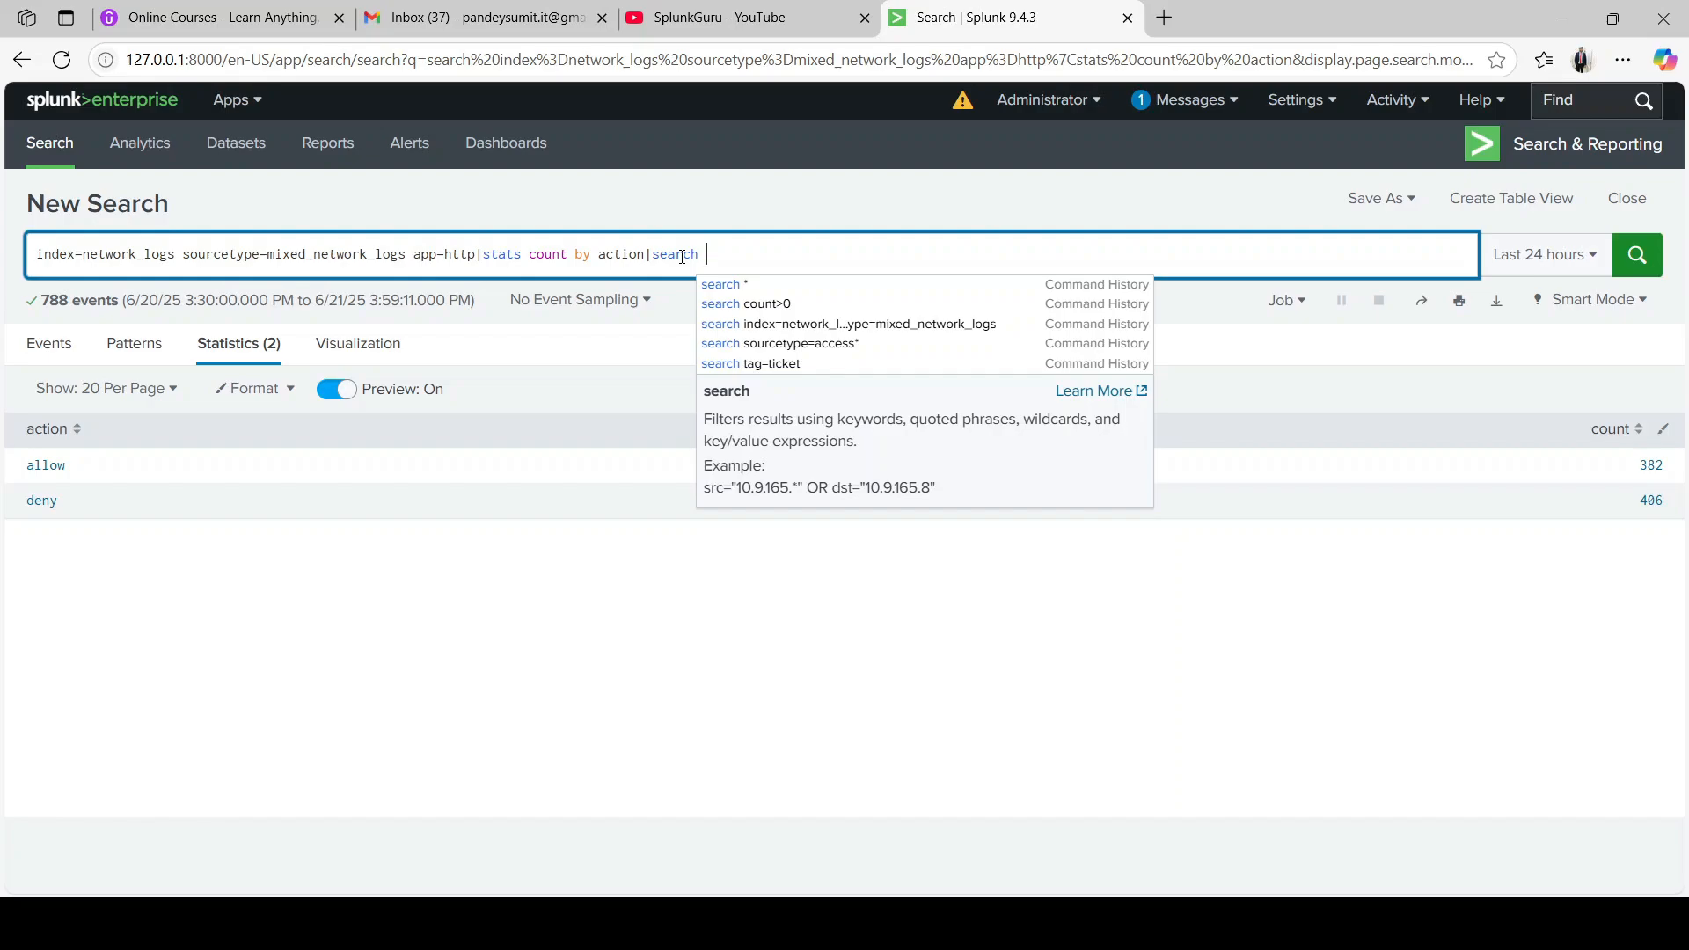
pyautogui.write('action=a')
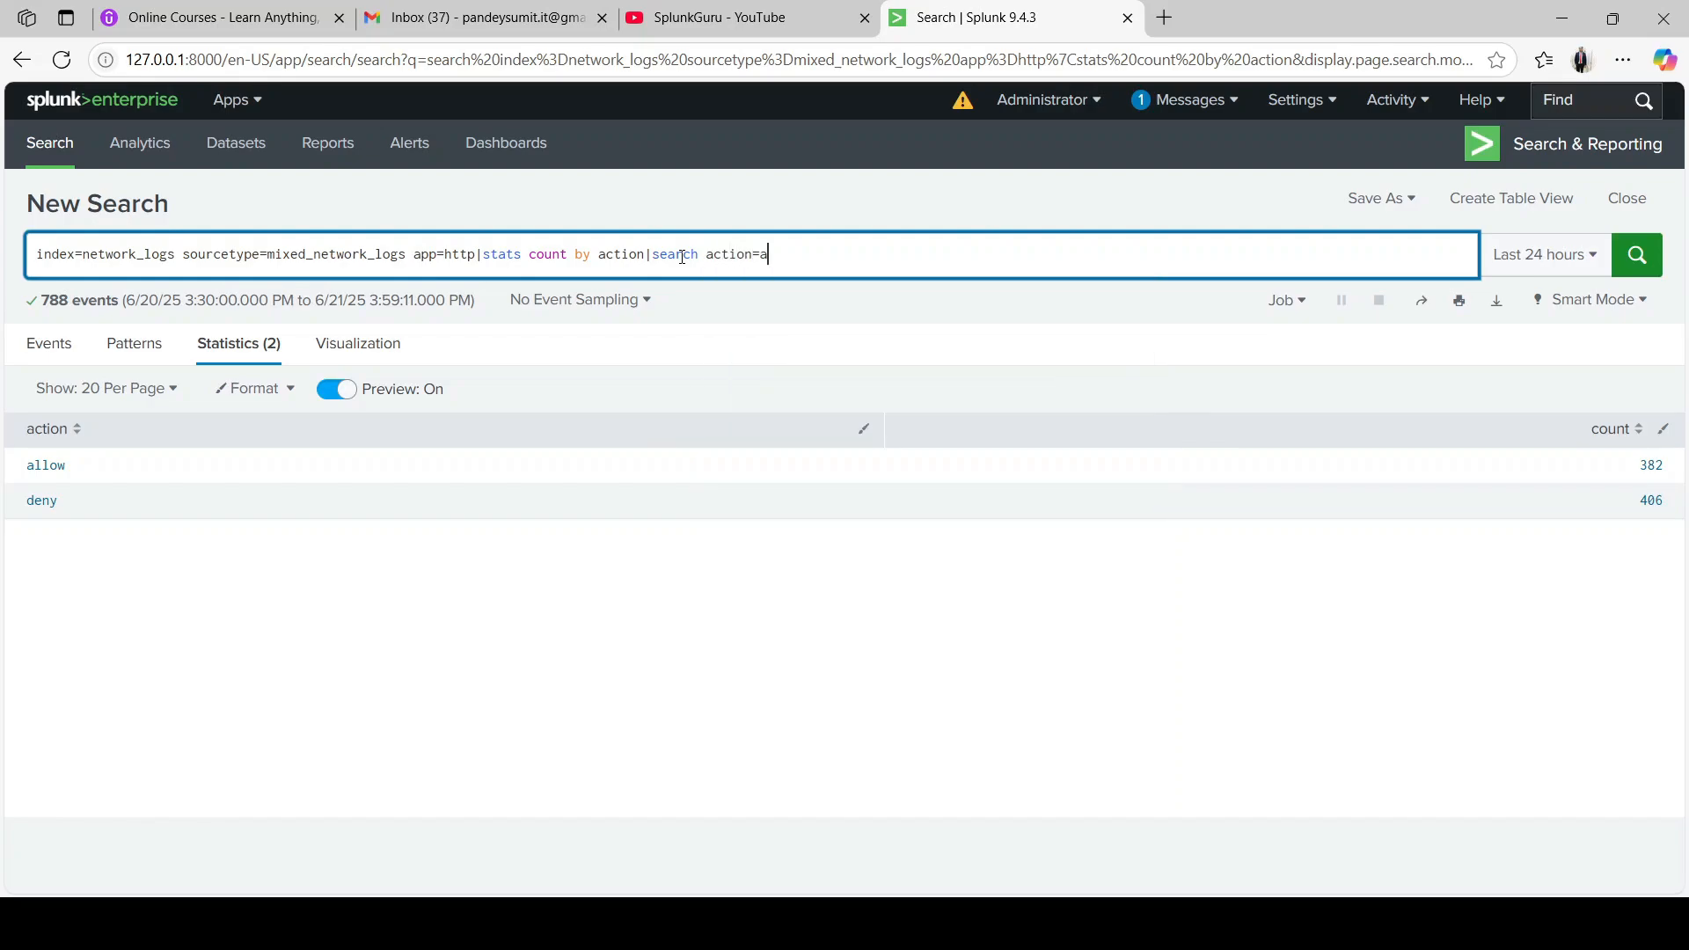
pyautogui.write('llow')
pyautogui.press('Return')
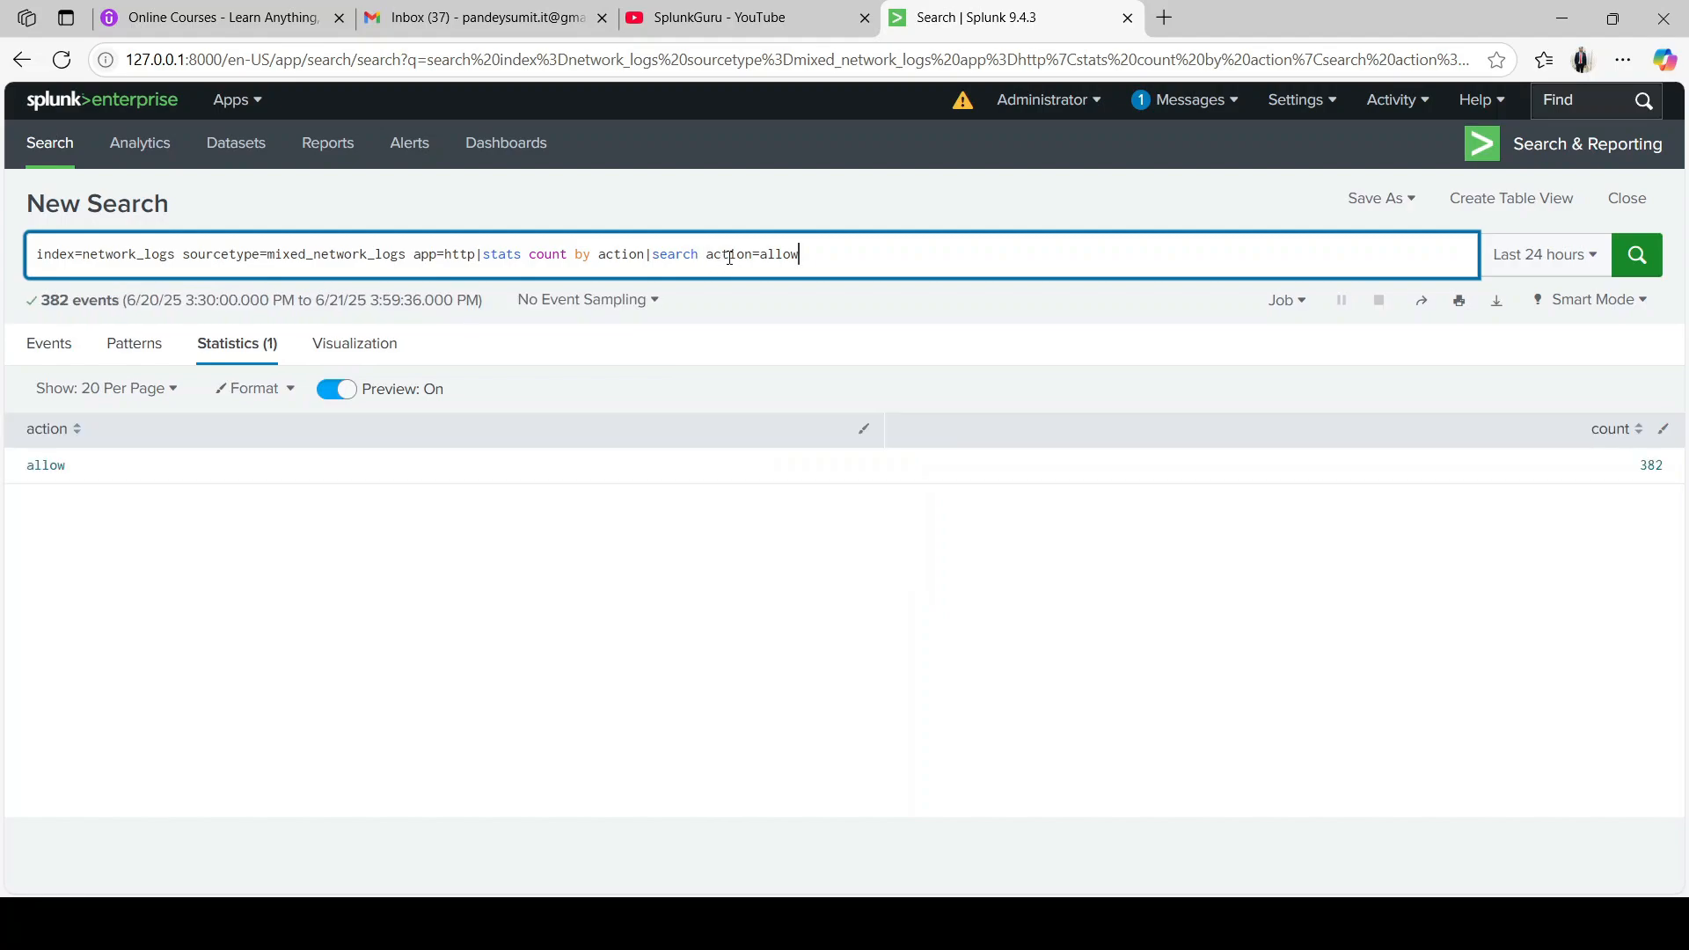
# Step: Examine how the base search, the stats grouping by action and the trailing action=allow filter follow one another in the query
pyautogui.doubleClick(731, 256)
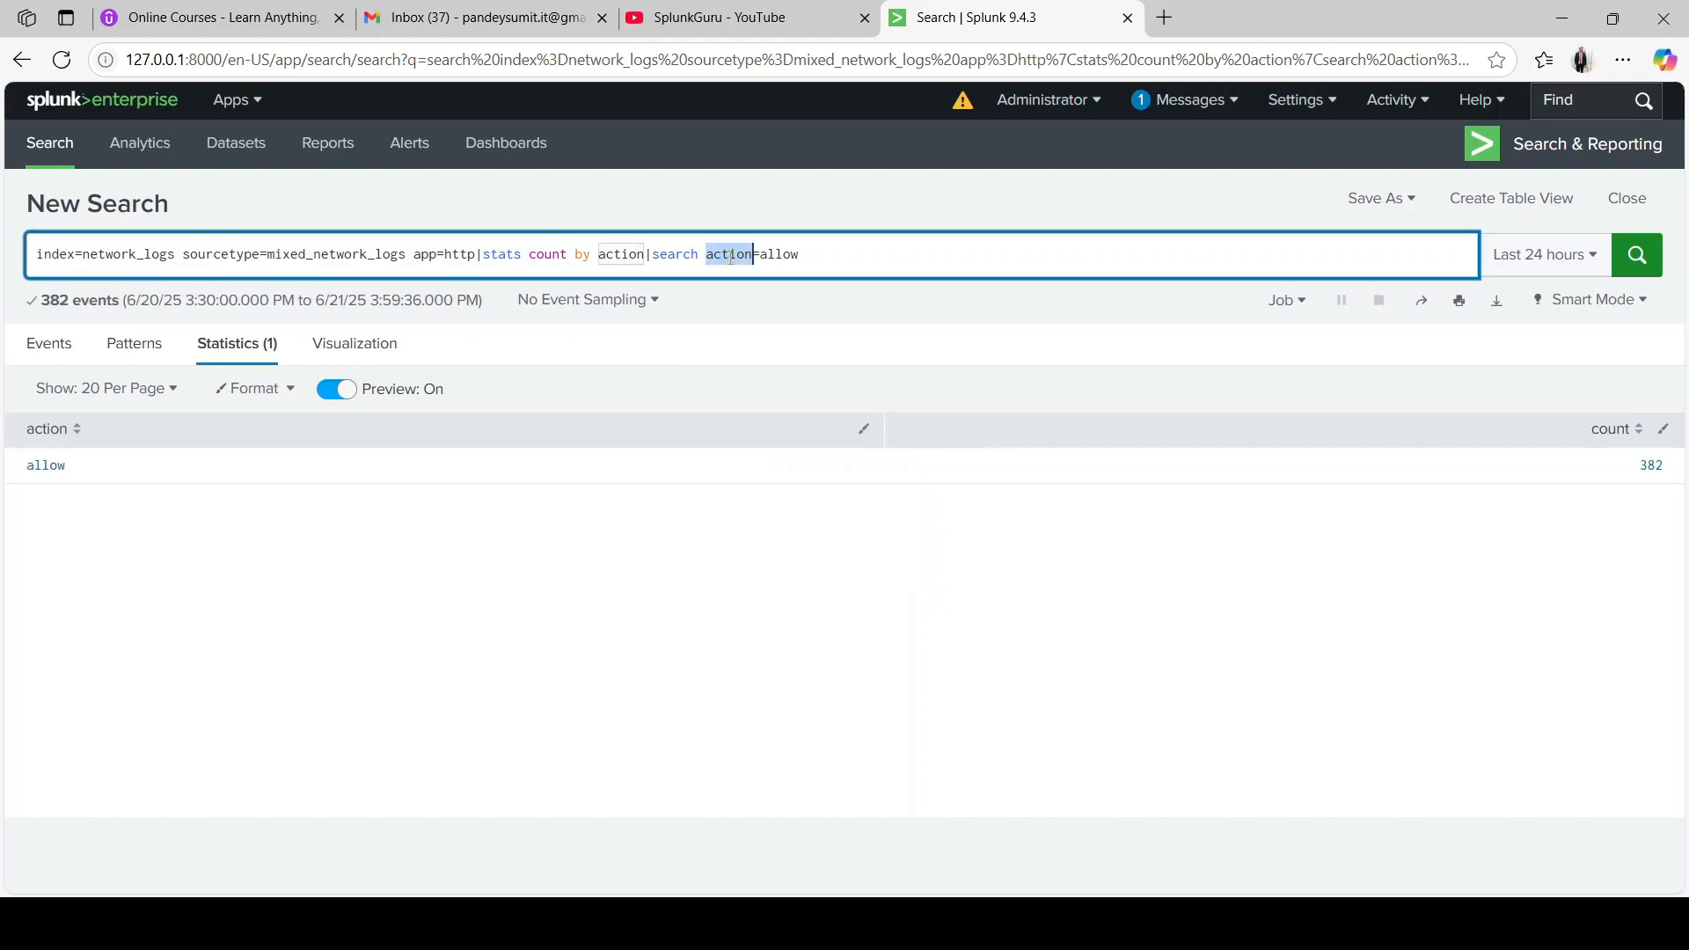
pyautogui.click(816, 254)
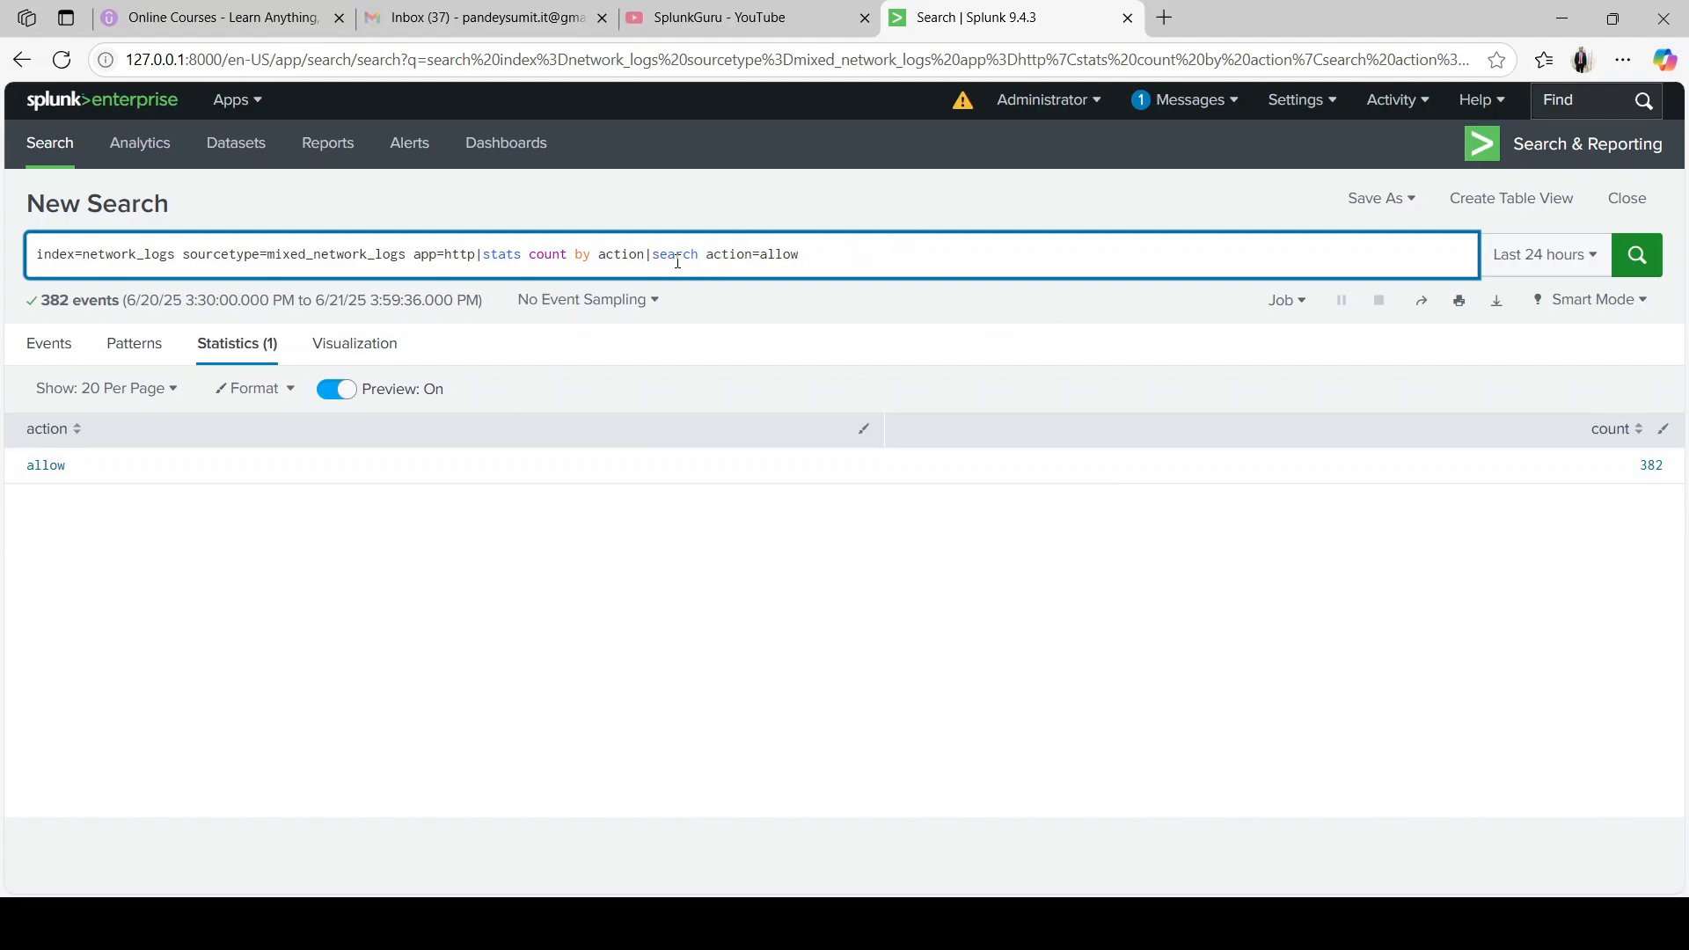
pyautogui.moveTo(35, 255); pyautogui.dragTo(477, 256)
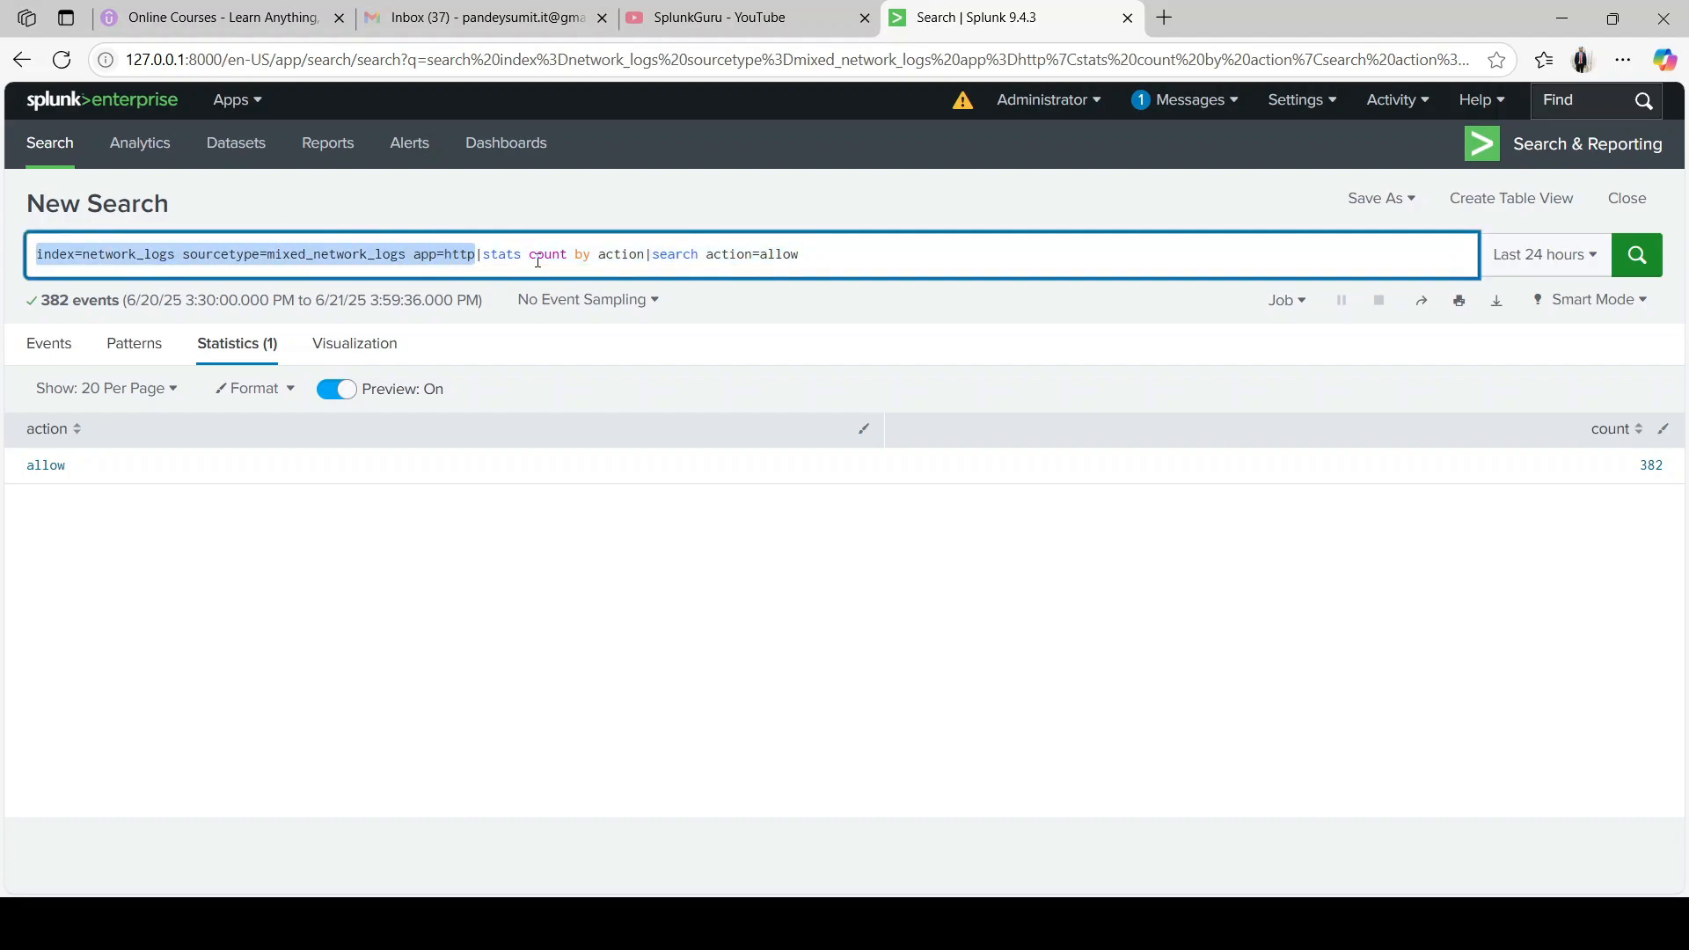
pyautogui.click(545, 255)
pyautogui.doubleClick(618, 254)
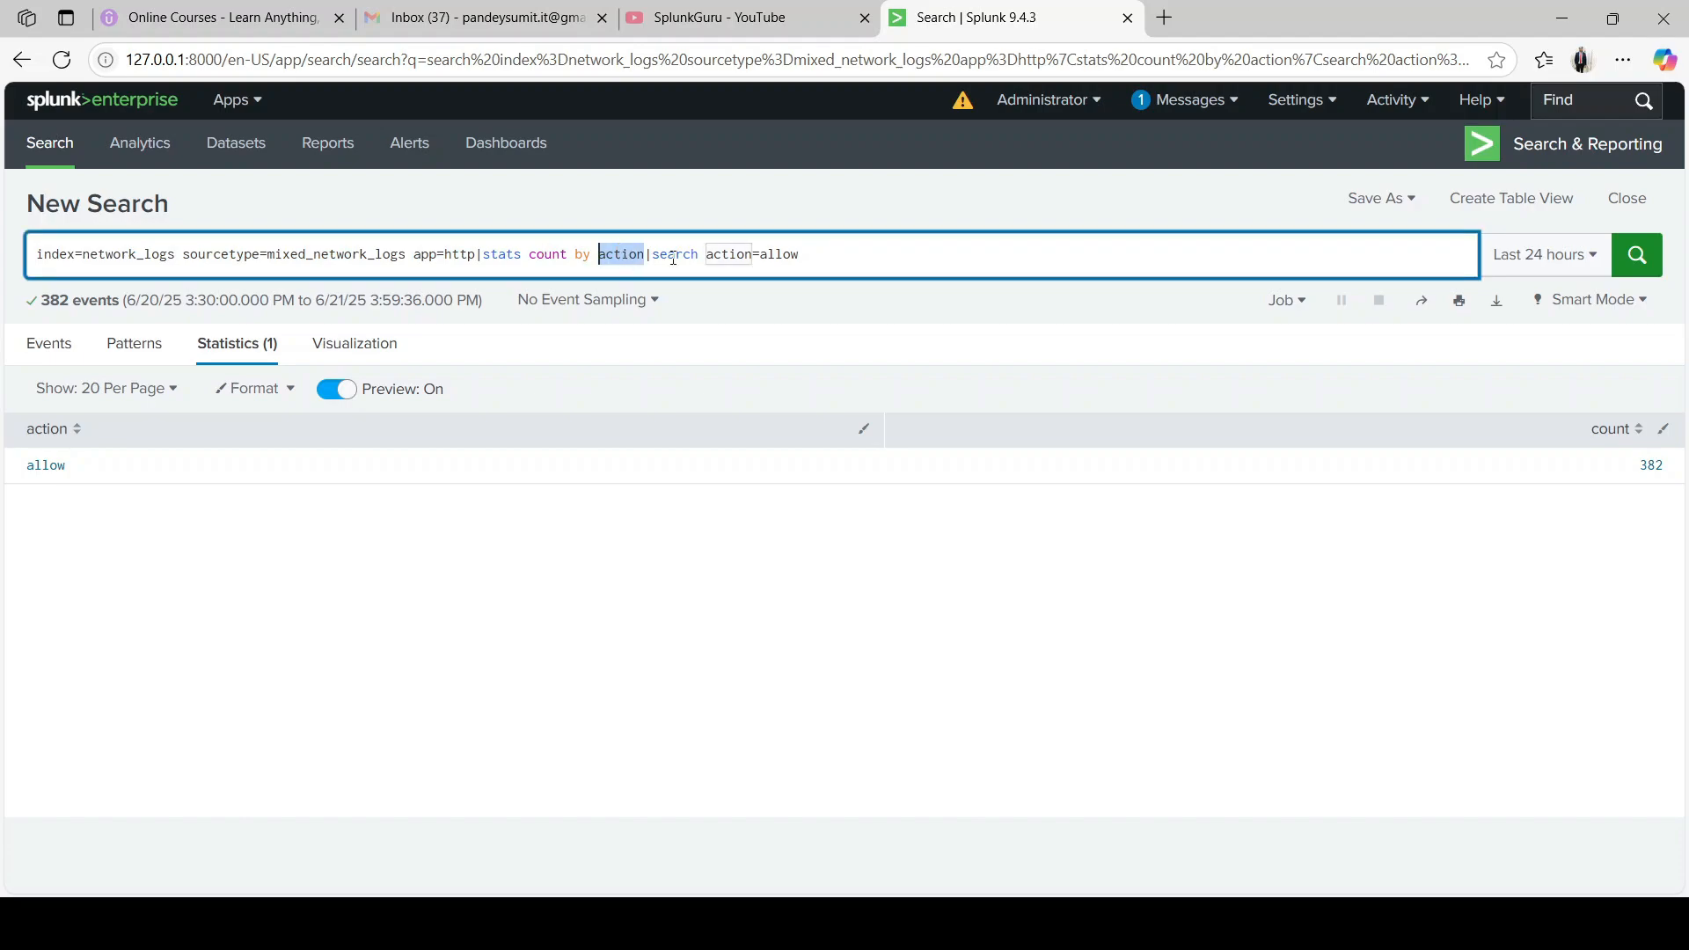
pyautogui.click(833, 262)
pyautogui.moveTo(647, 257); pyautogui.dragTo(36, 255)
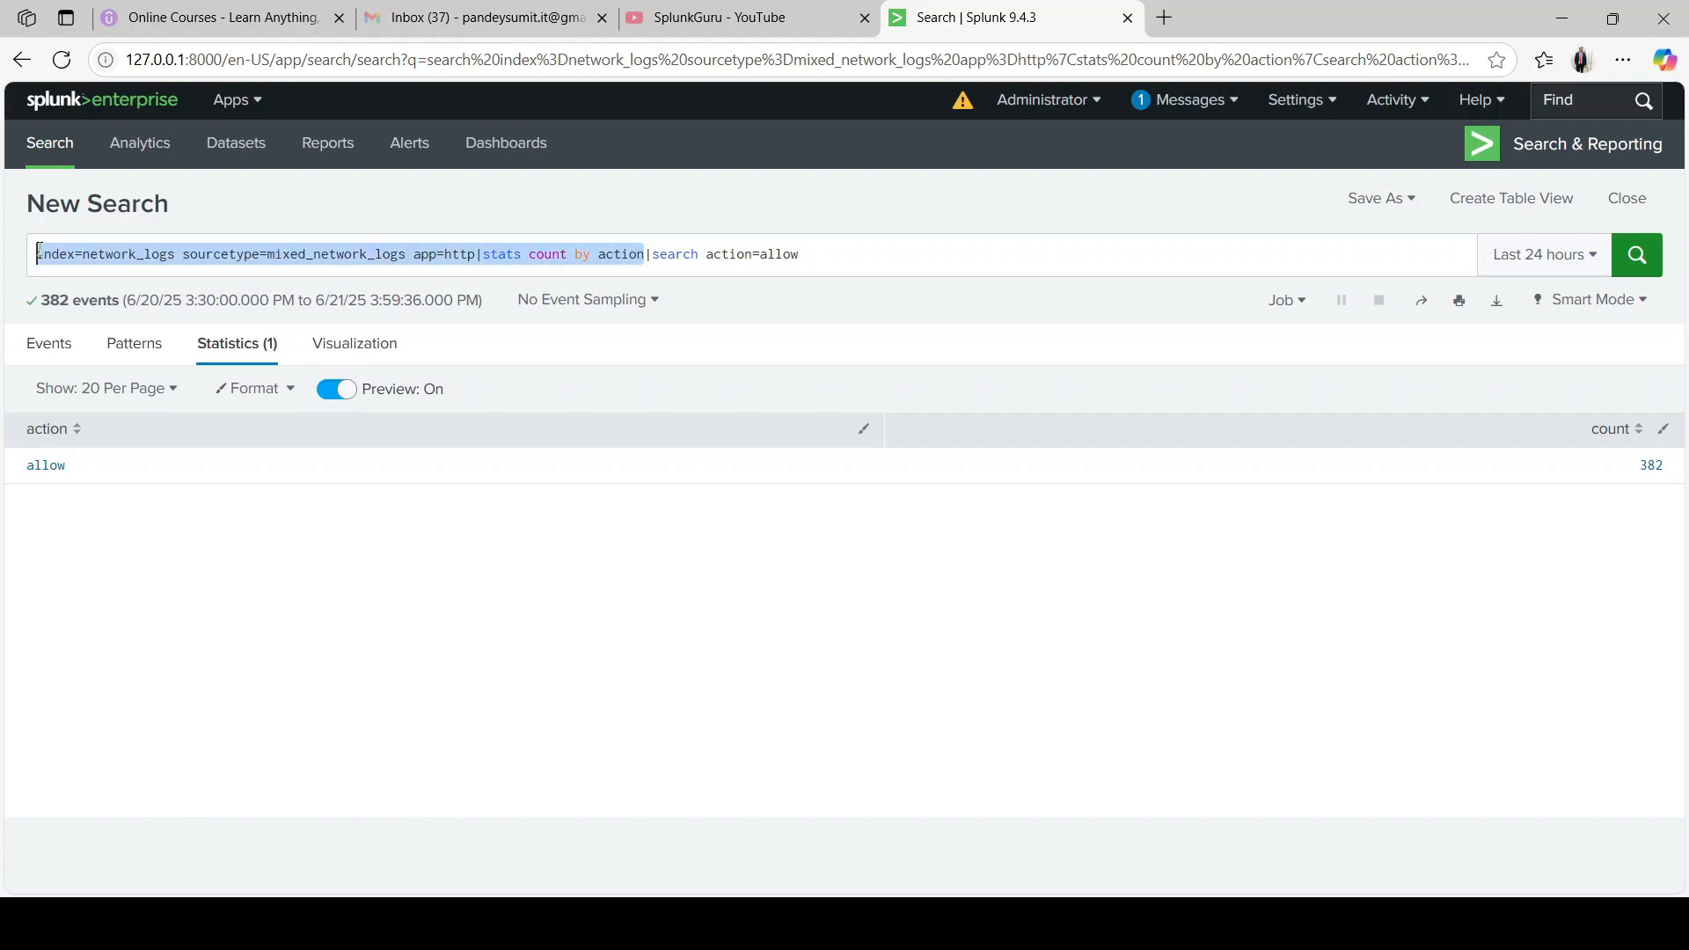
pyautogui.click(787, 255)
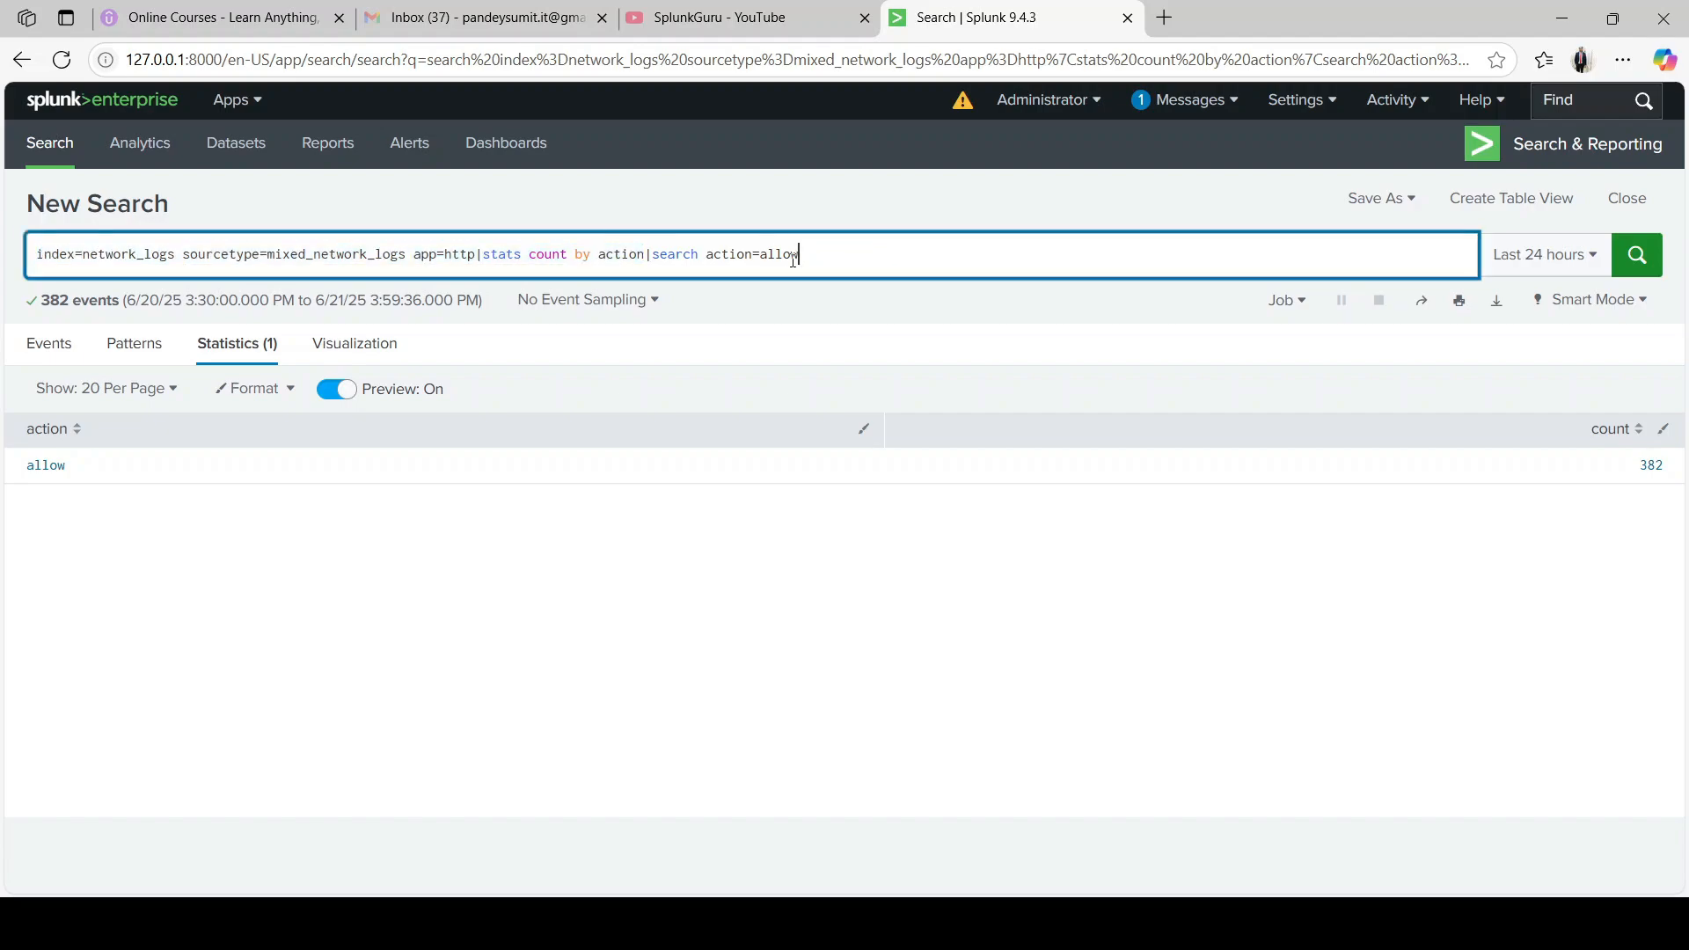
pyautogui.doubleClick(786, 255)
# Step: Move the action=allow filter from the trailing search command into the base search after app=http and rerun the query
pyautogui.click(832, 261)
pyautogui.keyDown('shift'); pyautogui.click(707, 256); pyautogui.keyUp('shift')
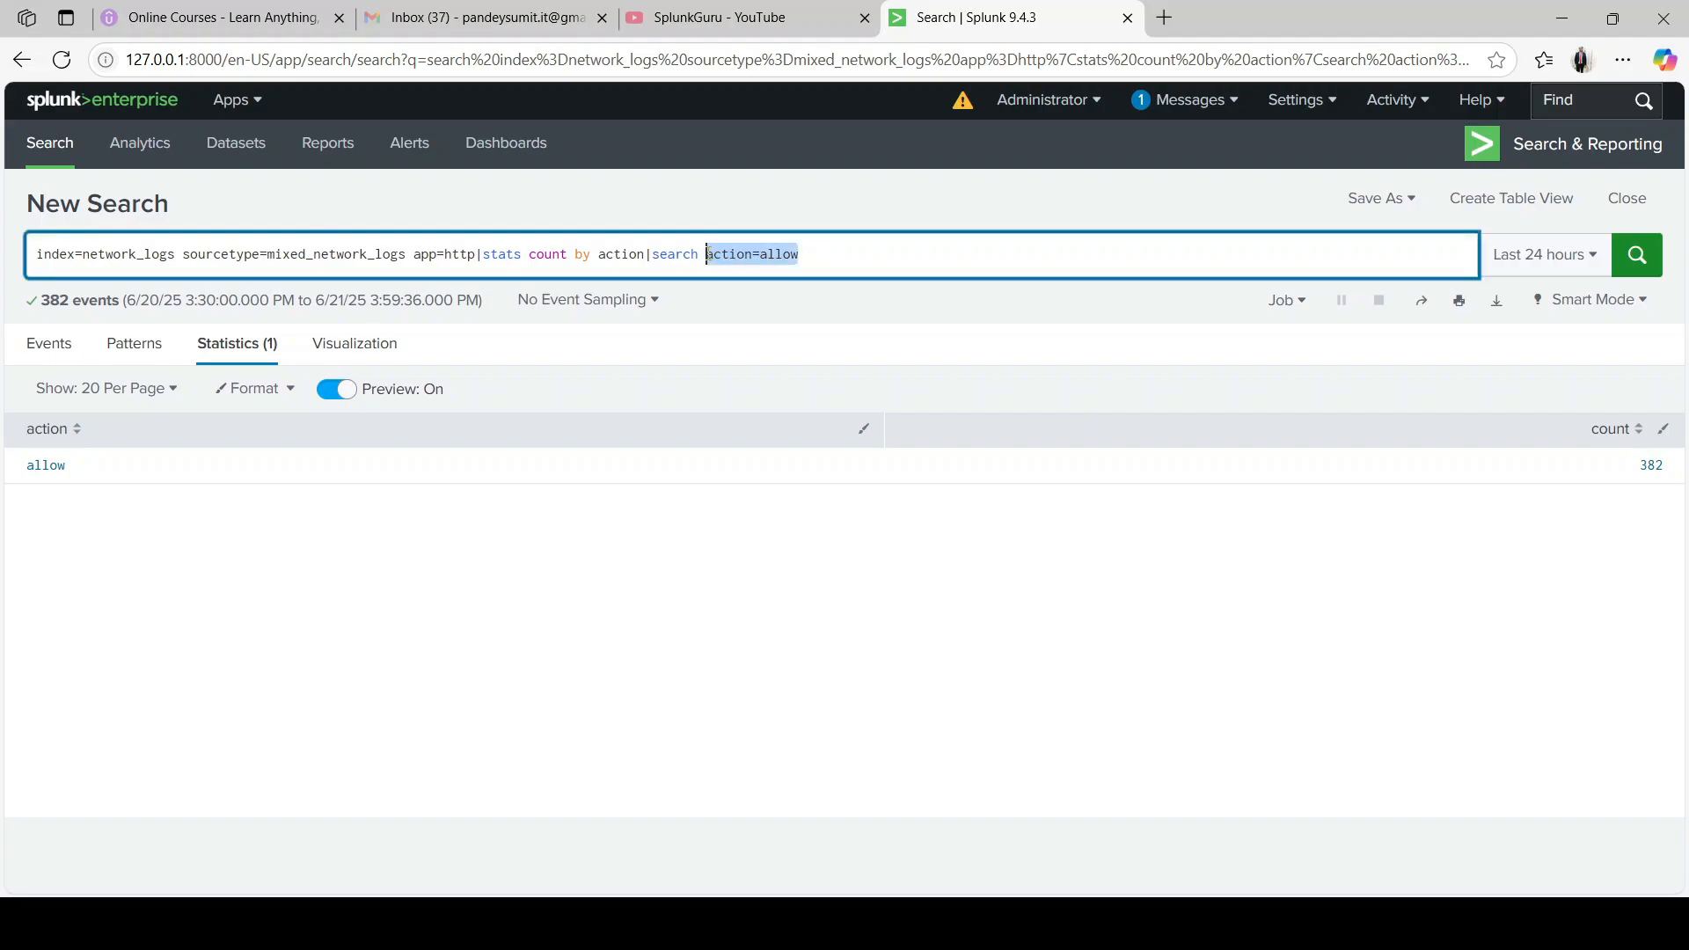
pyautogui.press('BackSpace')
pyautogui.press('BackSpace')
pyautogui.press('BackSpace')
pyautogui.press('BackSpace')
pyautogui.press('BackSpace')
pyautogui.press('BackSpace')
pyautogui.press('BackSpace')
pyautogui.press('BackSpace')
pyautogui.press('BackSpace')
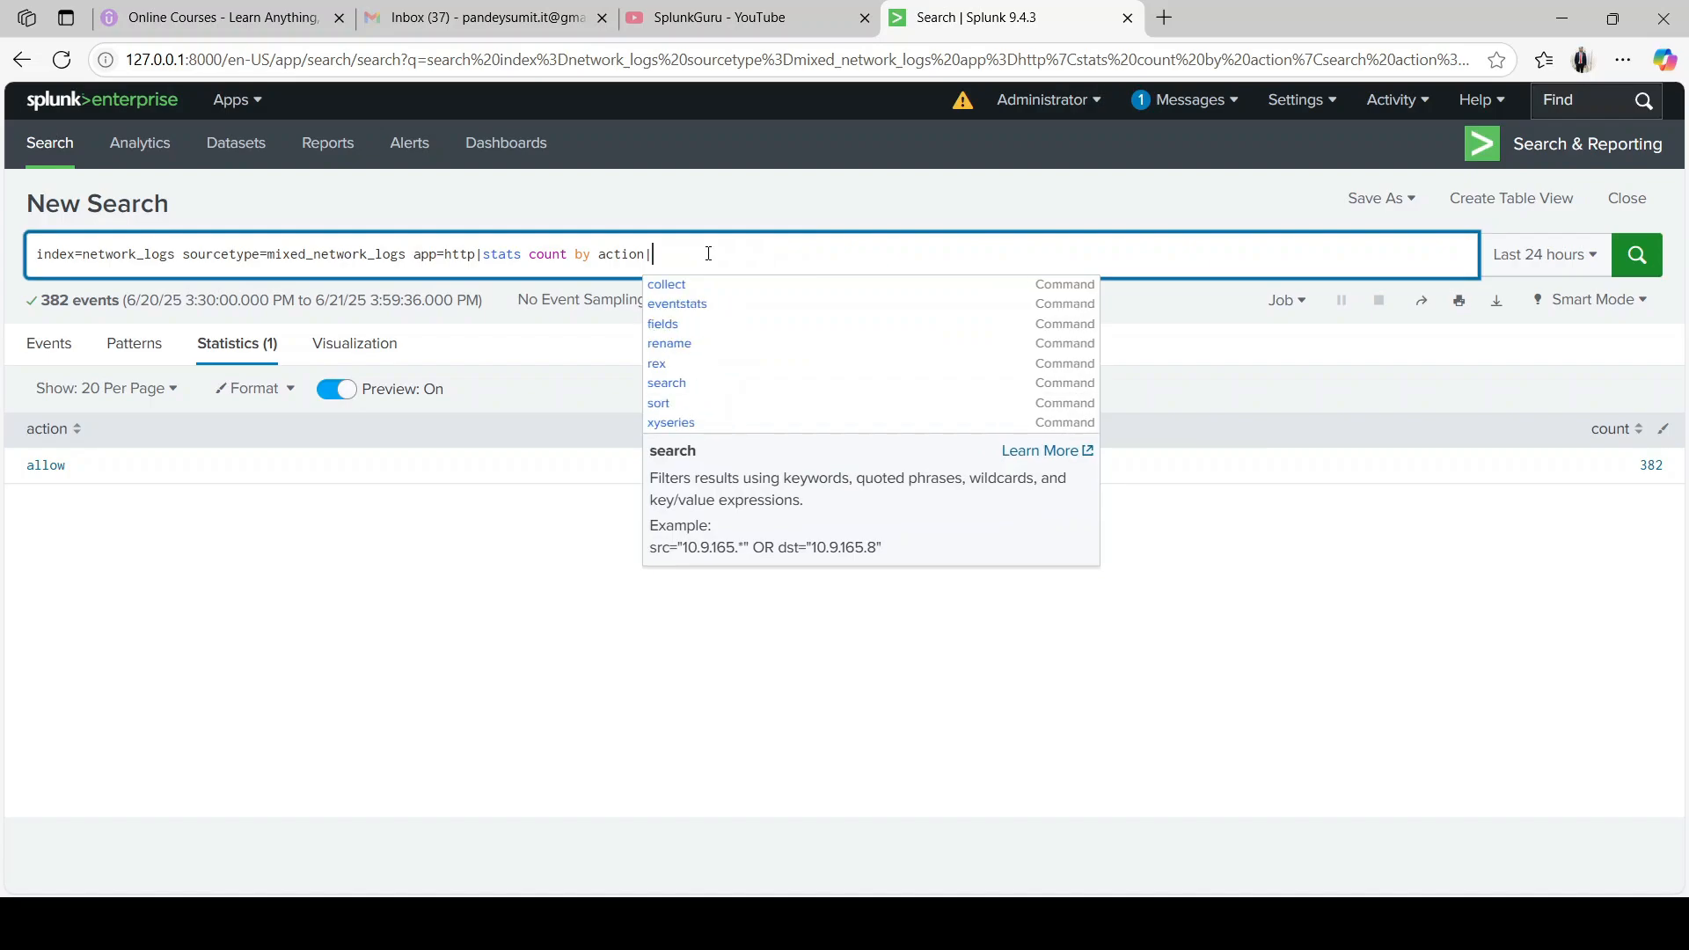
pyautogui.click(476, 254)
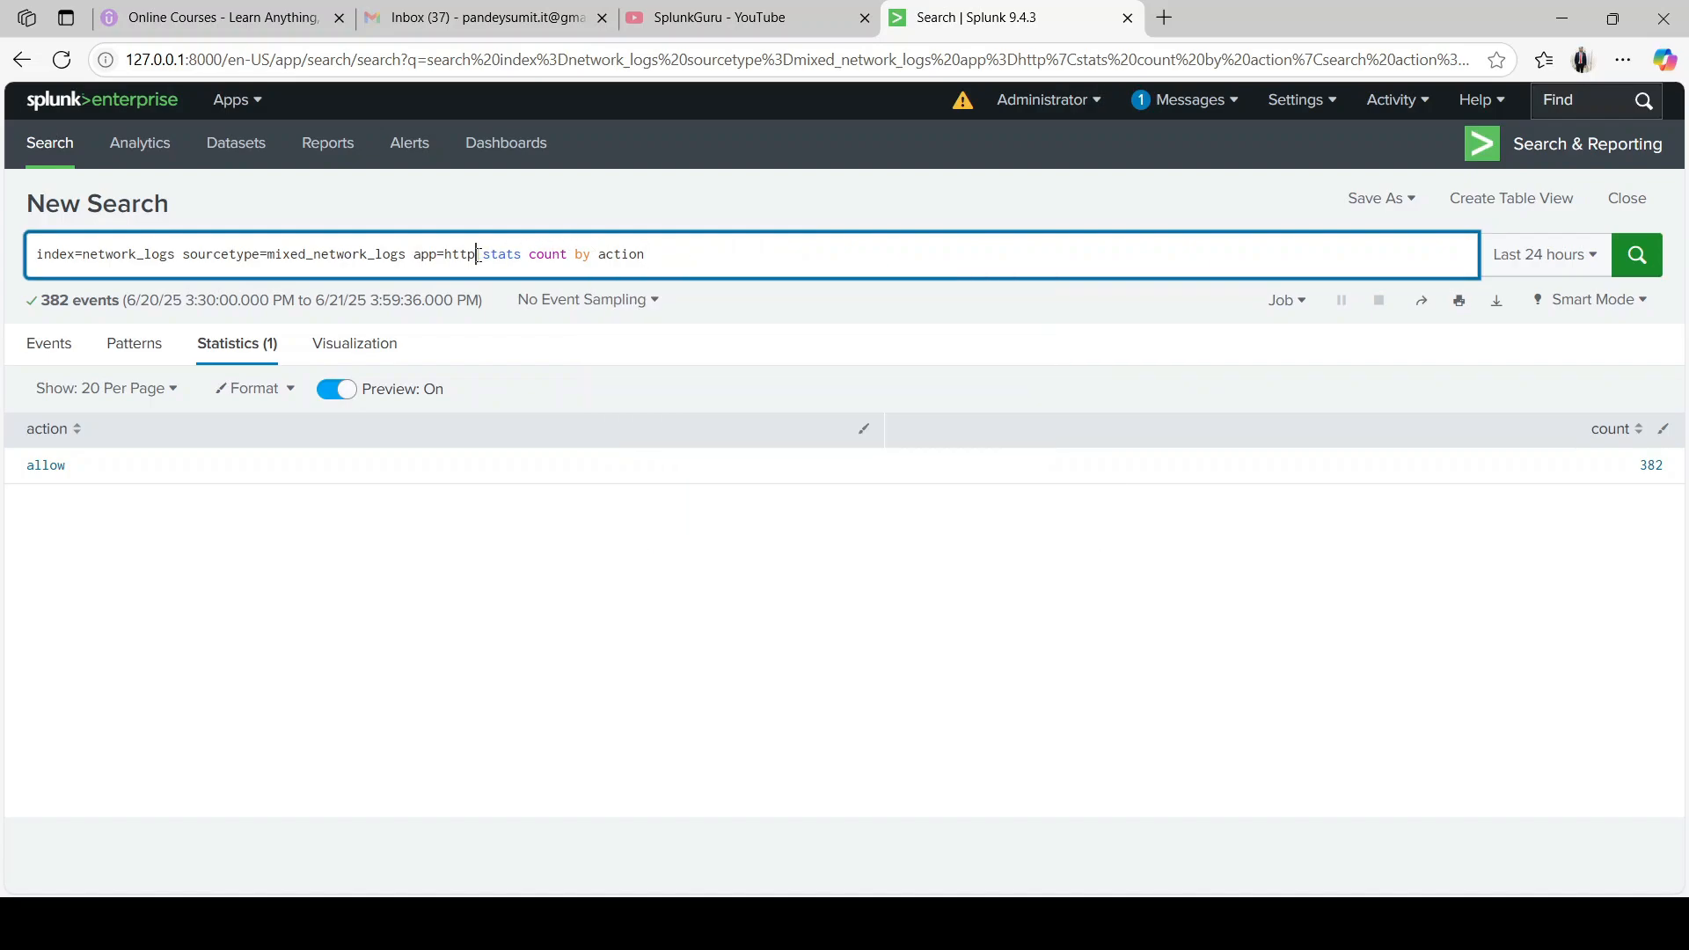
pyautogui.write('action=allow')
pyautogui.press('Return')
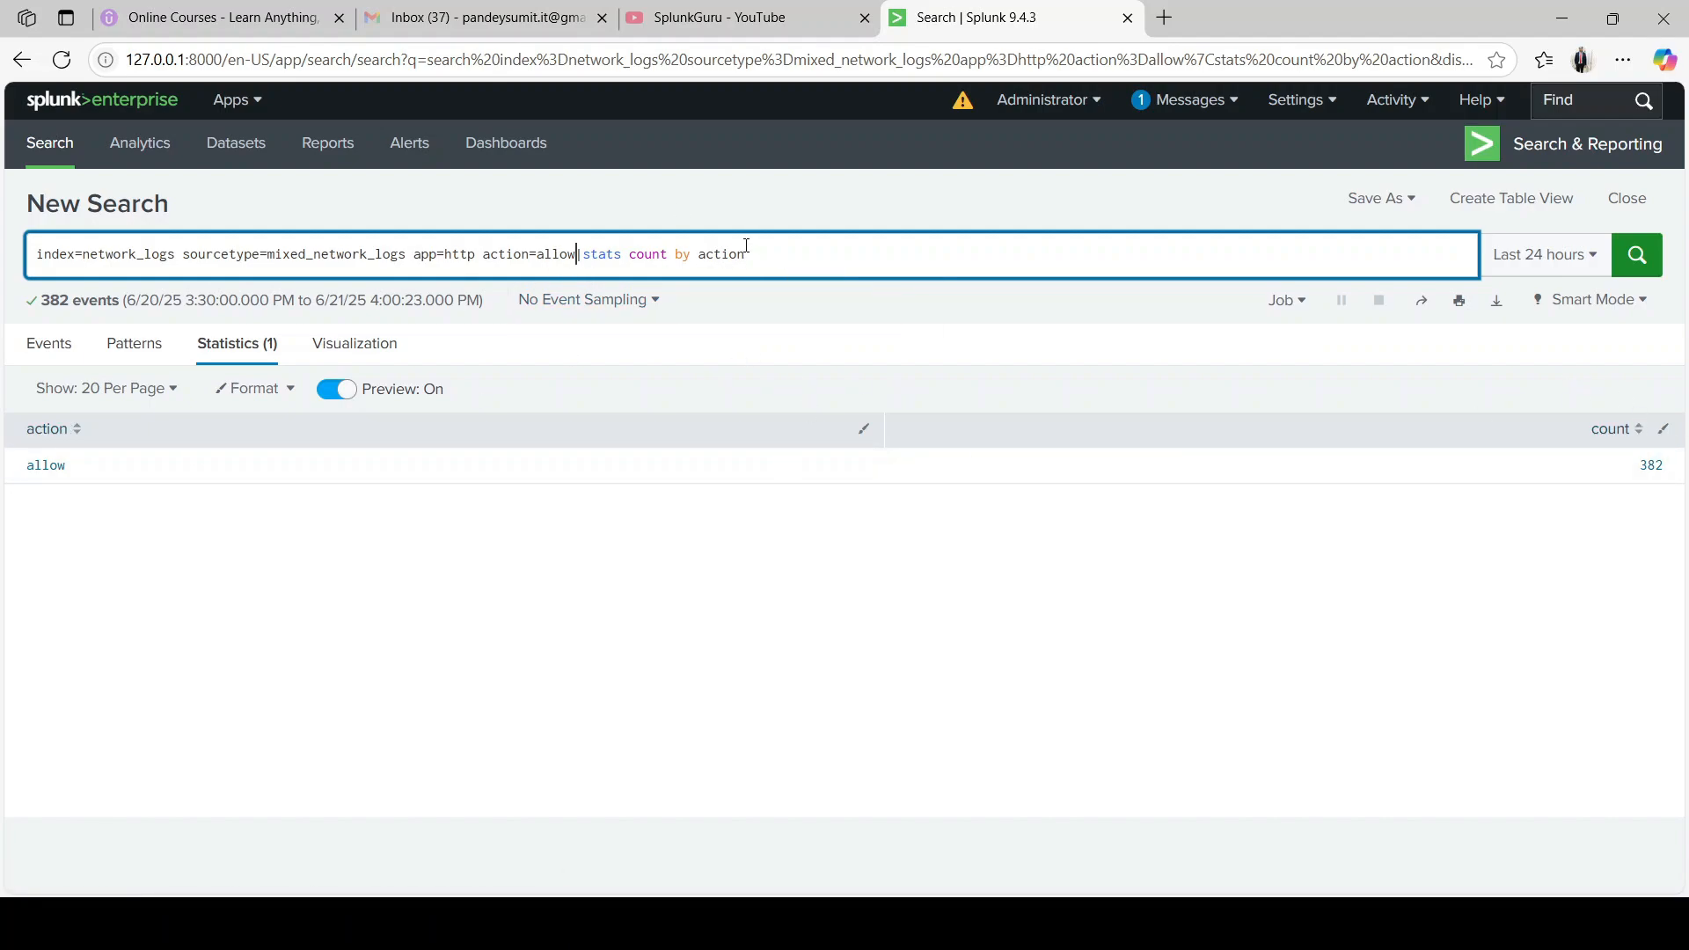
# Step: Remove the app and action filters and the stats command, and rerun only index=network_logs sourcetype=mixed_network_logs
pyautogui.doubleClick(556, 255)
pyautogui.click(810, 261)
pyautogui.doubleClick(545, 255)
pyautogui.click(792, 261)
pyautogui.click(546, 255)
pyautogui.keyDown('shift'); pyautogui.click(415, 258); pyautogui.keyUp('shift')
pyautogui.press('BackSpace')
pyautogui.press('Return')
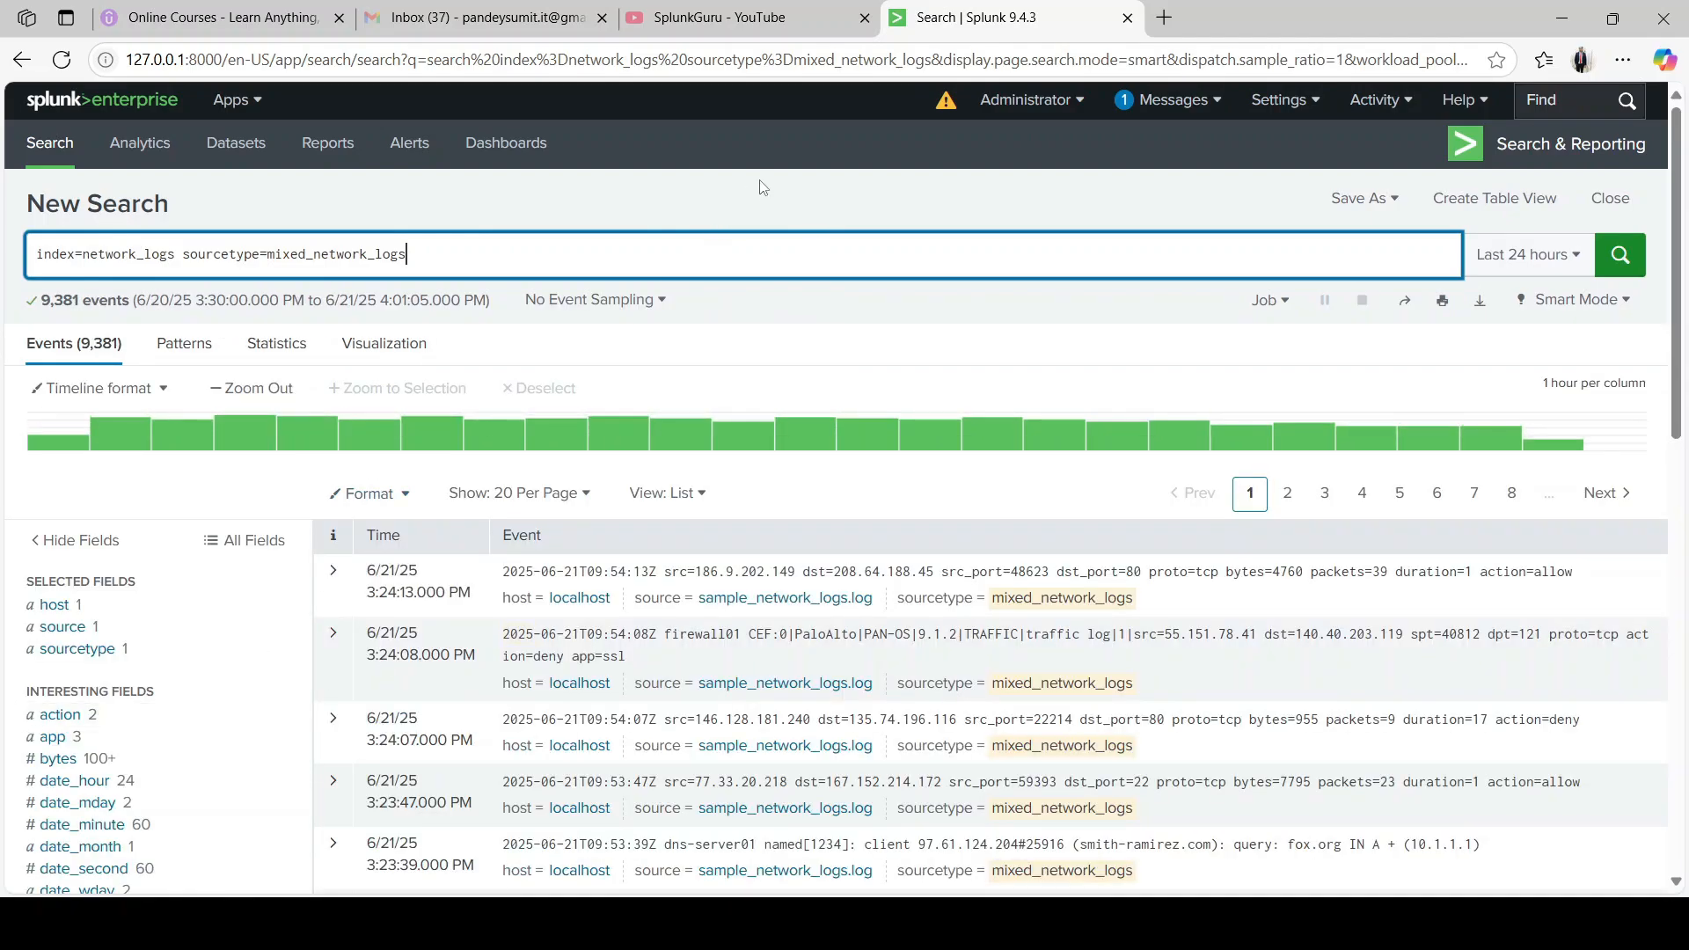
pyautogui.click(763, 187)
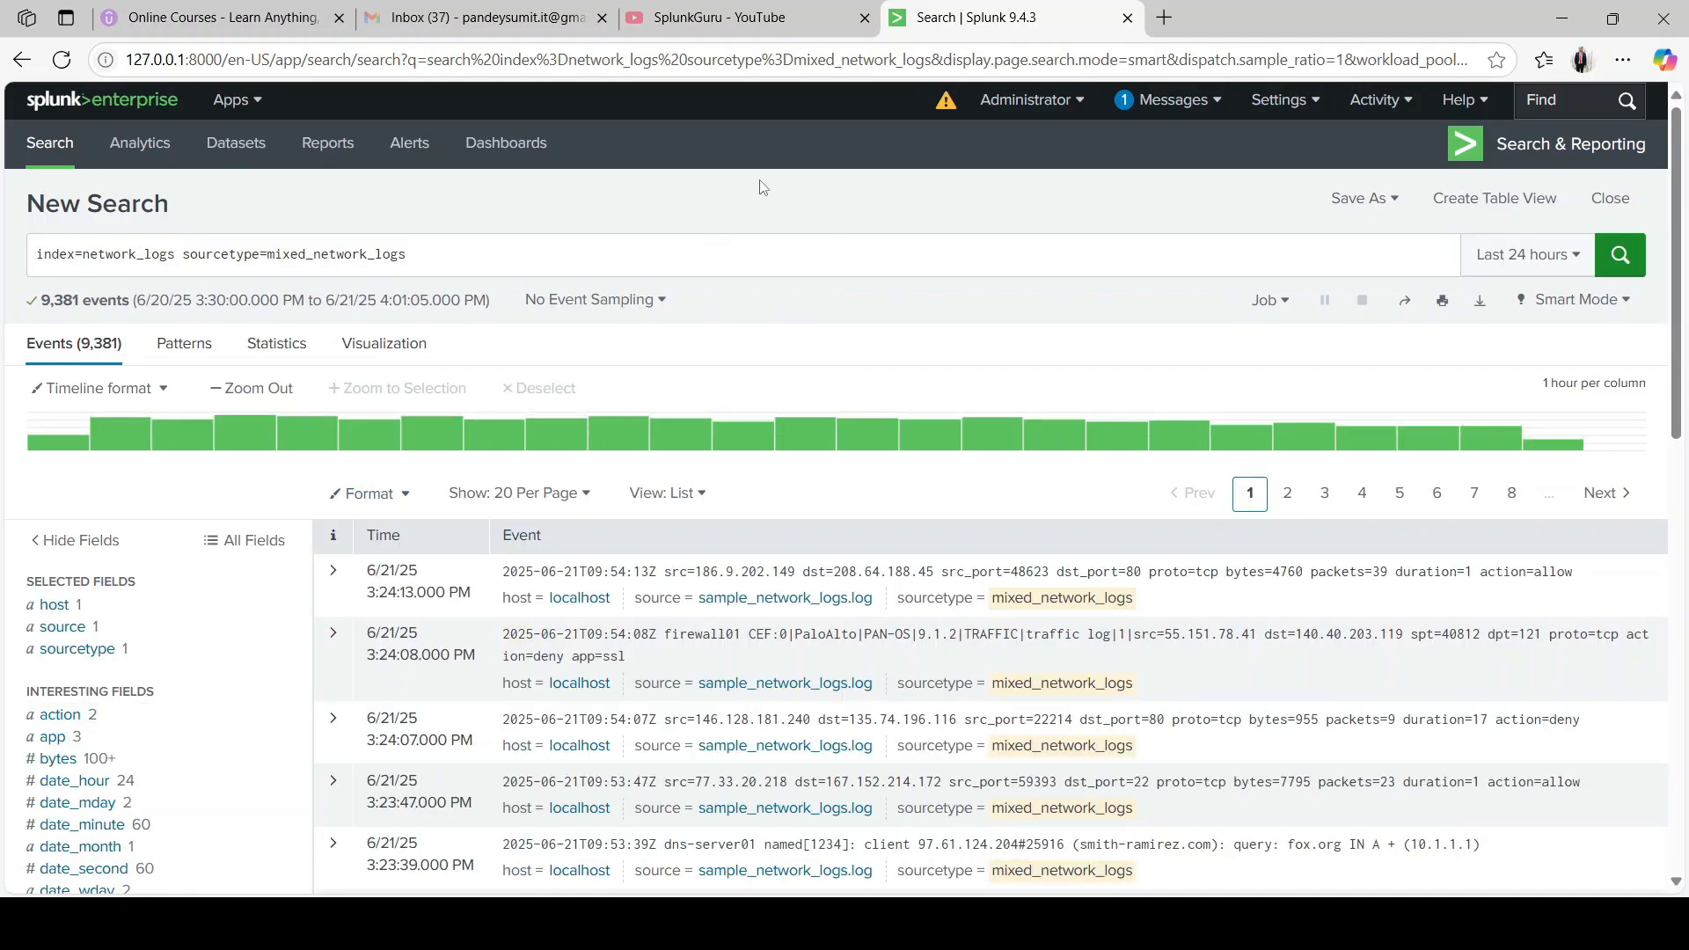